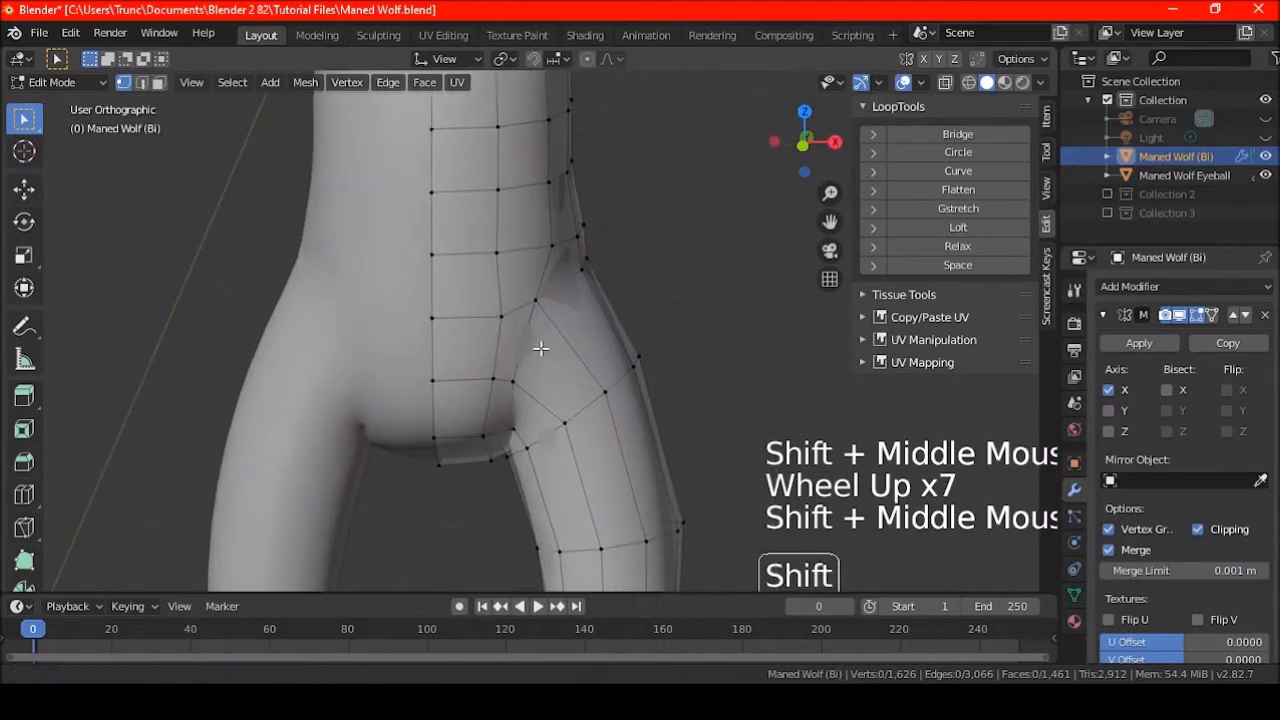
Apply Smooth Vertices to the vertex loop where the leg joins the hip, with smoothing at 1.000
{"action": "left_click", "coordinate": [617, 366], "text": "alt+shift"}
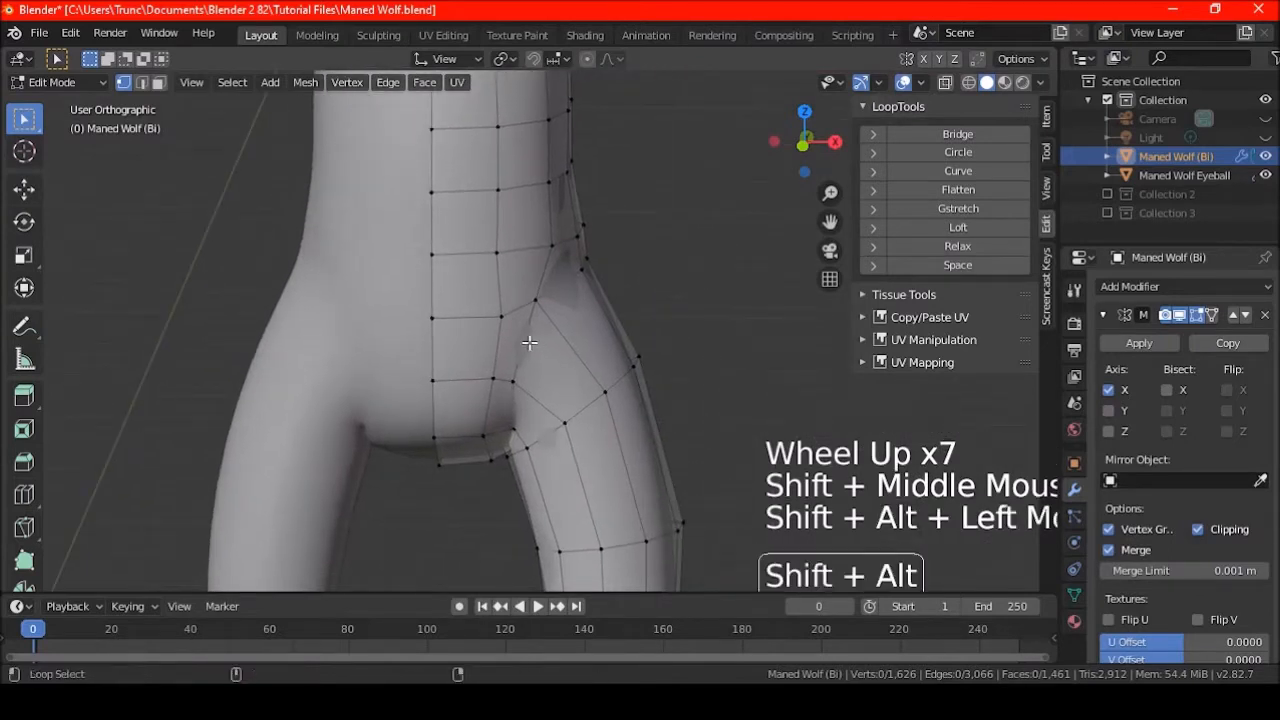
{"action": "middle_click_drag", "start_coordinate": [617, 366], "coordinate": [657, 371]}
{"action": "left_click", "coordinate": [592, 278], "text": "alt+shift"}
{"action": "left_click", "coordinate": [657, 371], "text": "alt+shift"}
{"action": "left_click", "coordinate": [945, 84]}
{"action": "middle_click_drag", "start_coordinate": [478, 356], "coordinate": [680, 429]}
{"action": "left_click", "coordinate": [568, 406], "text": "alt+shift"}
{"action": "middle_click_drag", "start_coordinate": [568, 406], "coordinate": [669, 368]}
{"action": "left_click", "coordinate": [945, 84]}
{"action": "middle_click_drag", "start_coordinate": [705, 300], "coordinate": [614, 243]}
{"action": "right_click", "coordinate": [614, 245]}
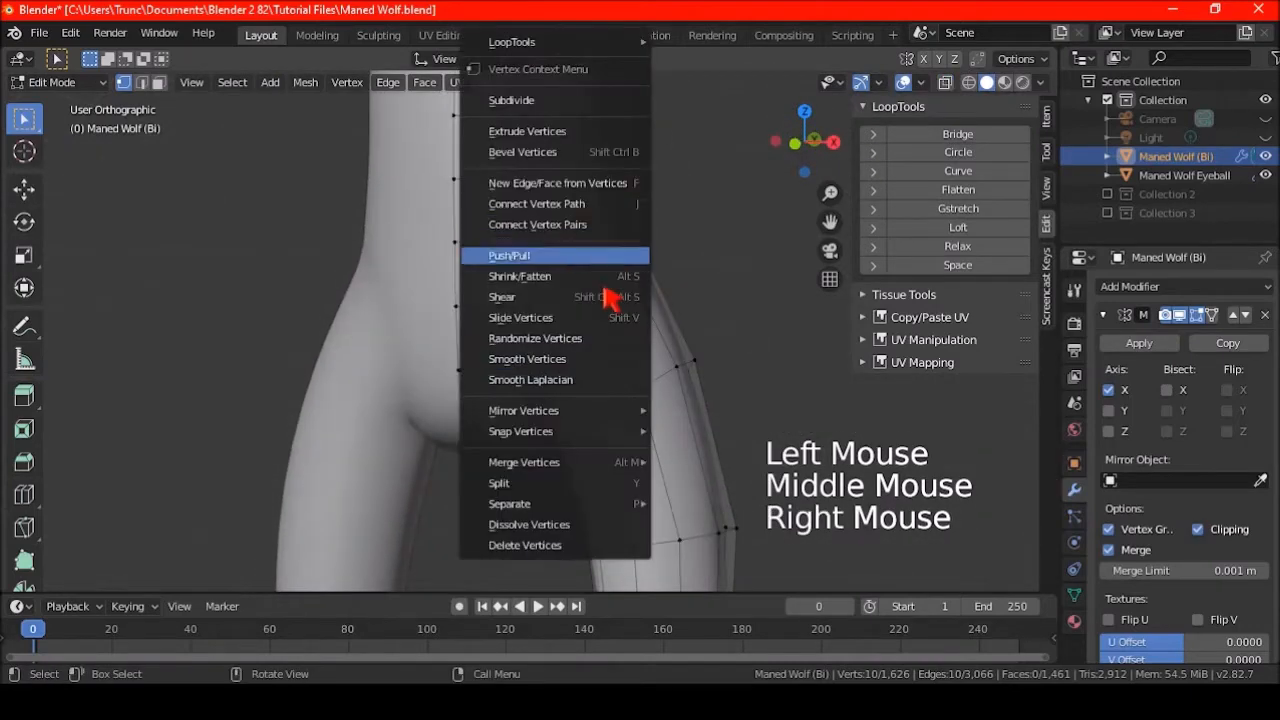
{"action": "left_click", "coordinate": [560, 359]}
{"action": "left_click_drag", "start_coordinate": [258, 490], "coordinate": [310, 490]}
{"action": "middle_click_drag", "start_coordinate": [359, 443], "coordinate": [527, 313]}
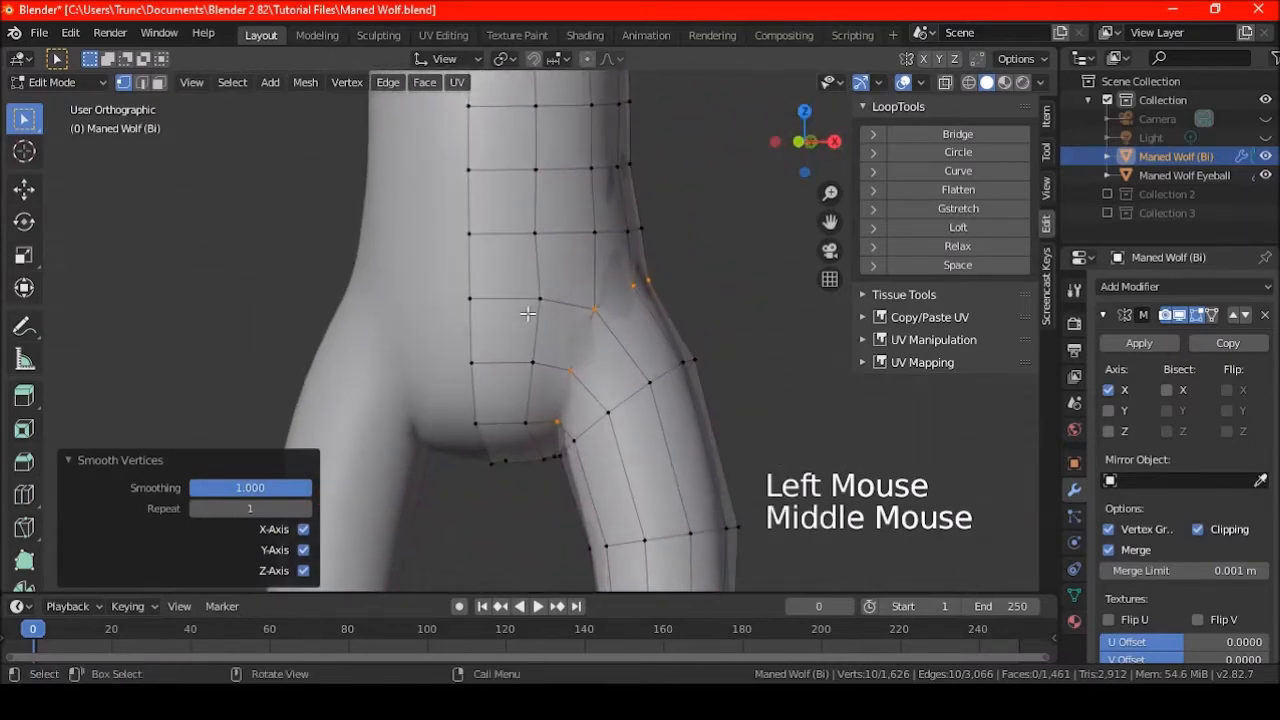
Scale the smoothed hip-joint vertex loop up by about 1.14
{"action": "middle_click_drag", "start_coordinate": [668, 424], "coordinate": [652, 449]}
{"action": "key", "text": "s"}
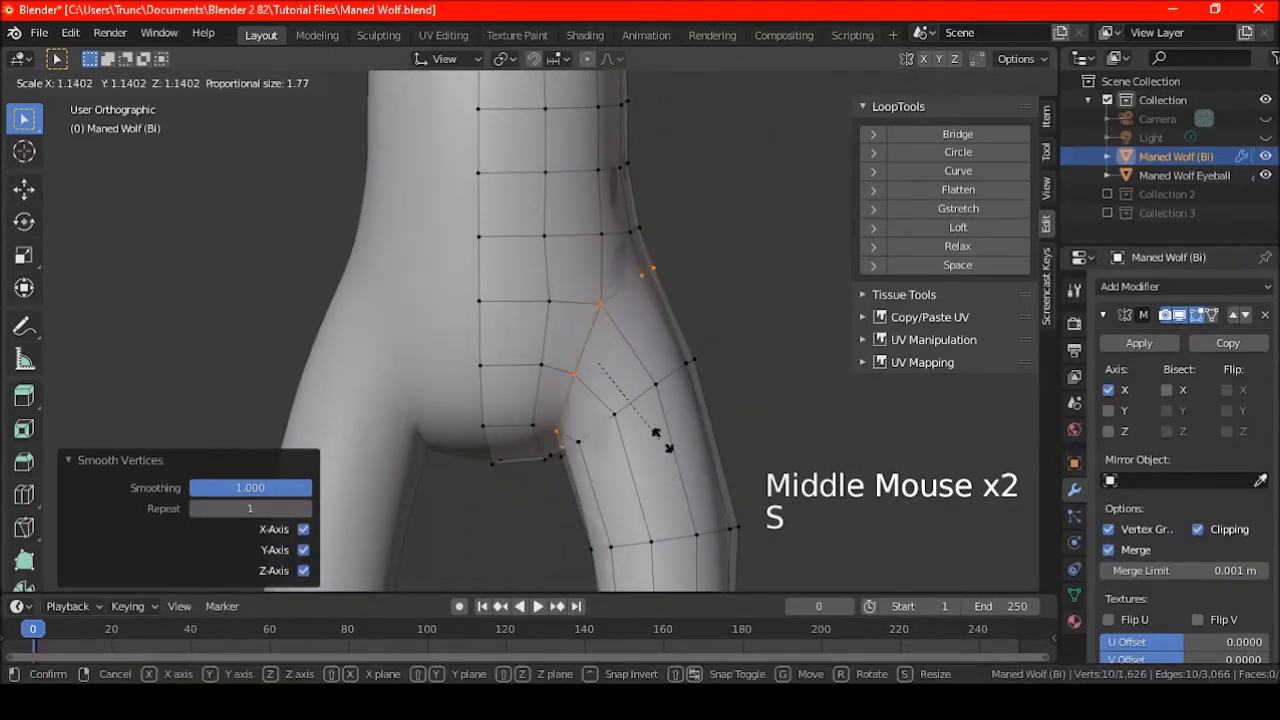
{"action": "left_click", "coordinate": [665, 441]}
{"action": "key", "text": "a"}
{"action": "key", "text": "a"}
{"action": "key", "text": "a"}
Edge-slide the short edge at the underside of the crotch toward the body's centre line with a factor of -0.263
{"action": "middle_click_drag", "start_coordinate": [666, 441], "coordinate": [674, 306]}
{"action": "middle_click_drag", "start_coordinate": [655, 378], "coordinate": [543, 349], "text": "shift"}
{"action": "scroll", "coordinate": [350, 248], "scroll_direction": "up", "scroll_amount": 2}
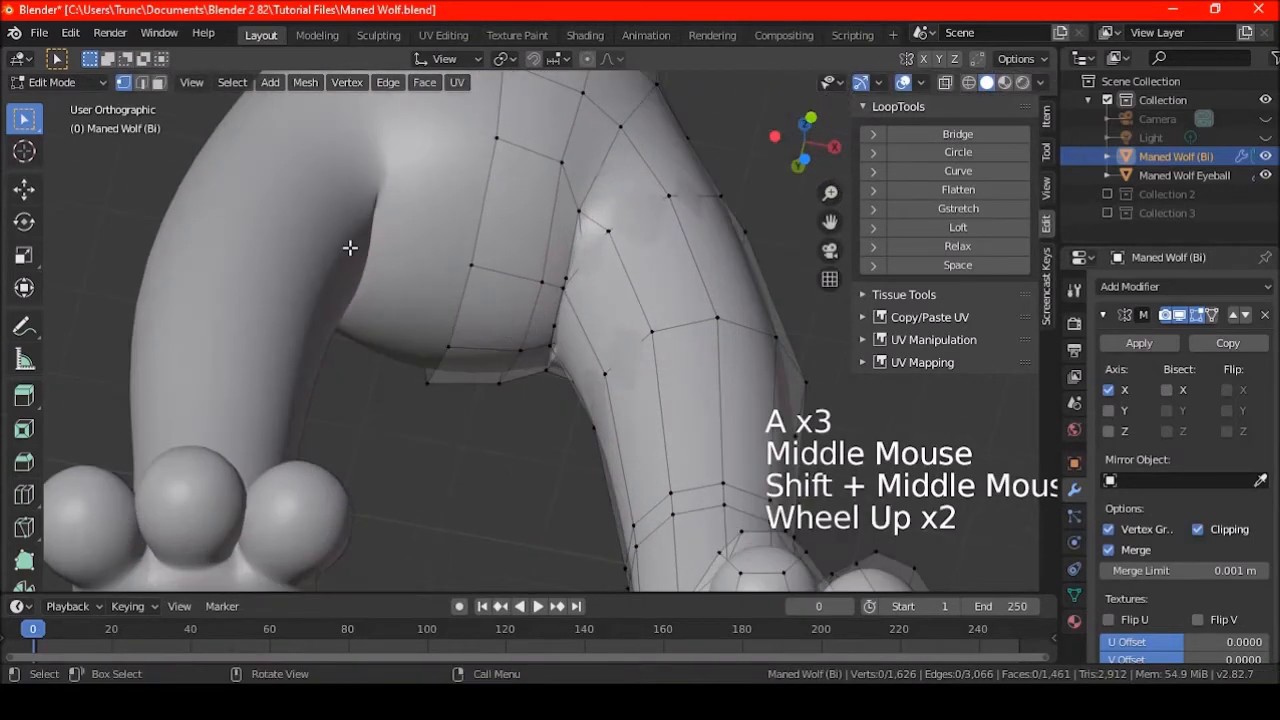
{"action": "middle_click_drag", "start_coordinate": [510, 272], "coordinate": [500, 370]}
{"action": "scroll", "coordinate": [520, 400], "scroll_direction": "up", "scroll_amount": 2}
{"action": "left_click", "coordinate": [521, 387]}
{"action": "left_click", "coordinate": [531, 412], "text": "shift"}
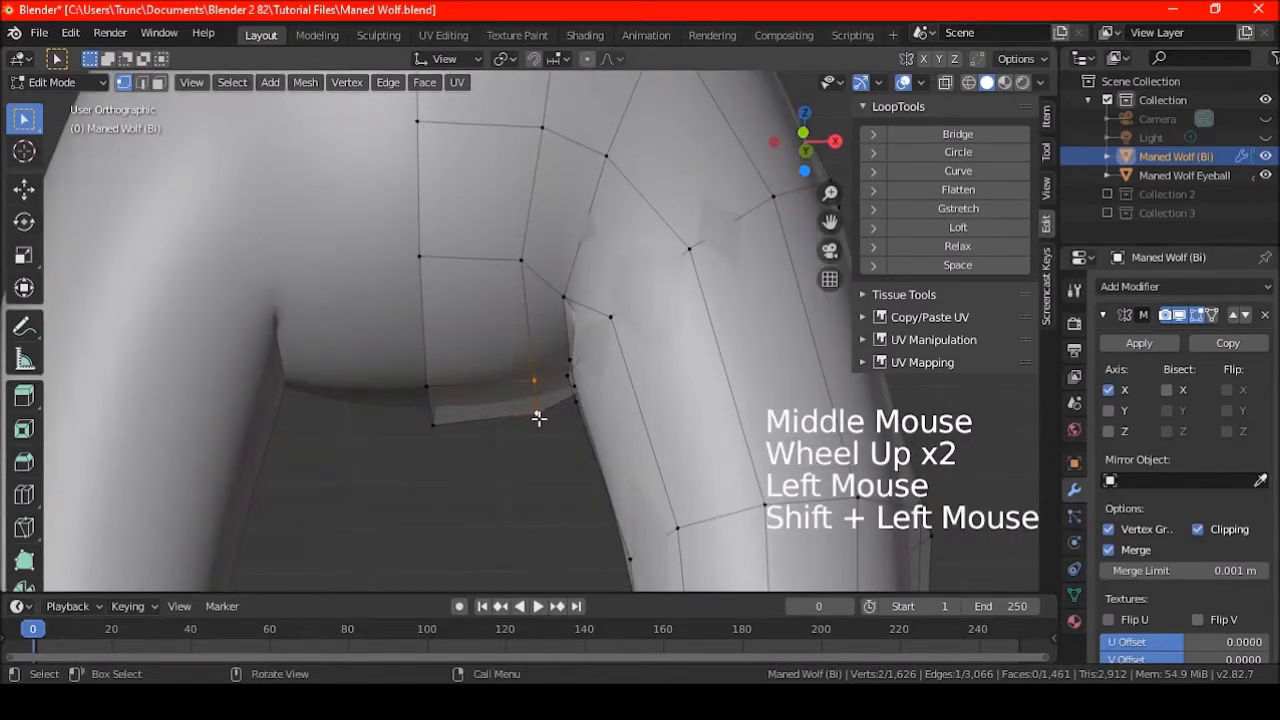
{"action": "key", "text": "g"}
{"action": "key", "text": "g"}
{"action": "left_click", "coordinate": [507, 423]}
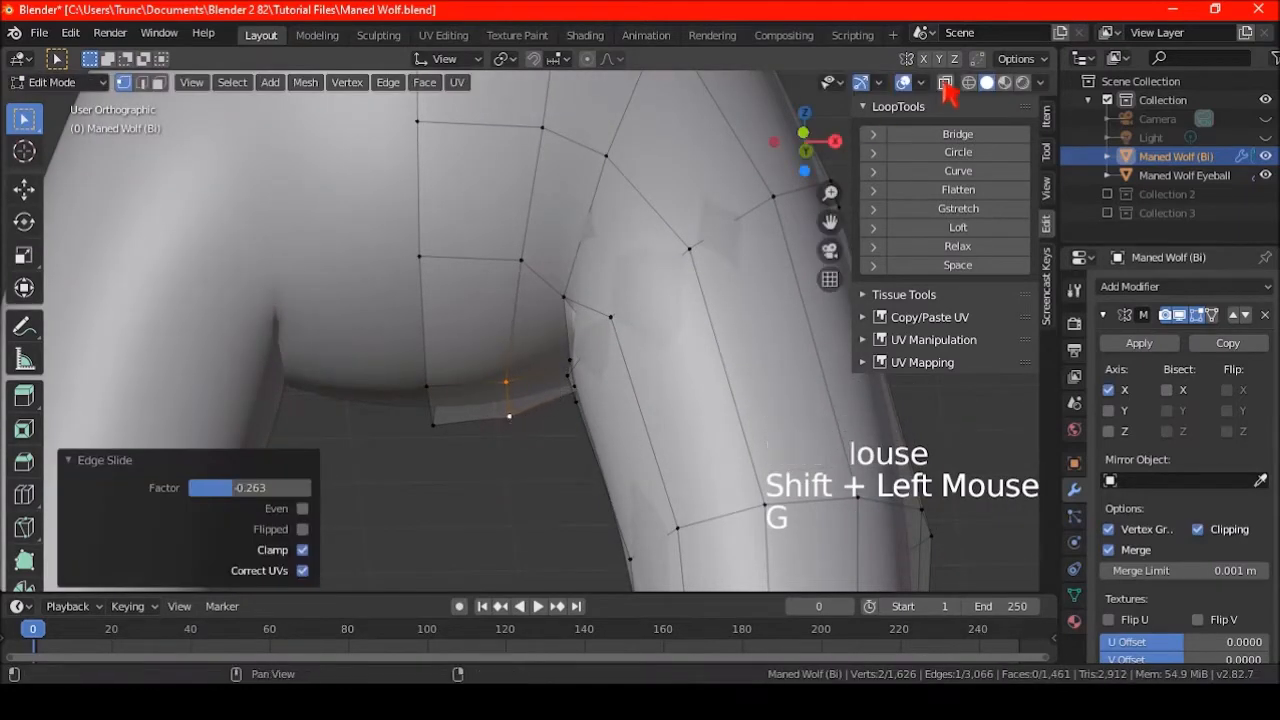
Edge-slide the neighbouring crotch edge beside the inner thigh with a factor of 0.488
{"action": "scroll", "coordinate": [686, 309], "scroll_direction": "up", "scroll_amount": 2}
{"action": "middle_click_drag", "start_coordinate": [686, 309], "coordinate": [660, 386]}
{"action": "left_click", "coordinate": [648, 374]}
{"action": "left_click", "coordinate": [594, 342], "text": "shift"}
{"action": "key", "text": "g"}
{"action": "key", "text": "g"}
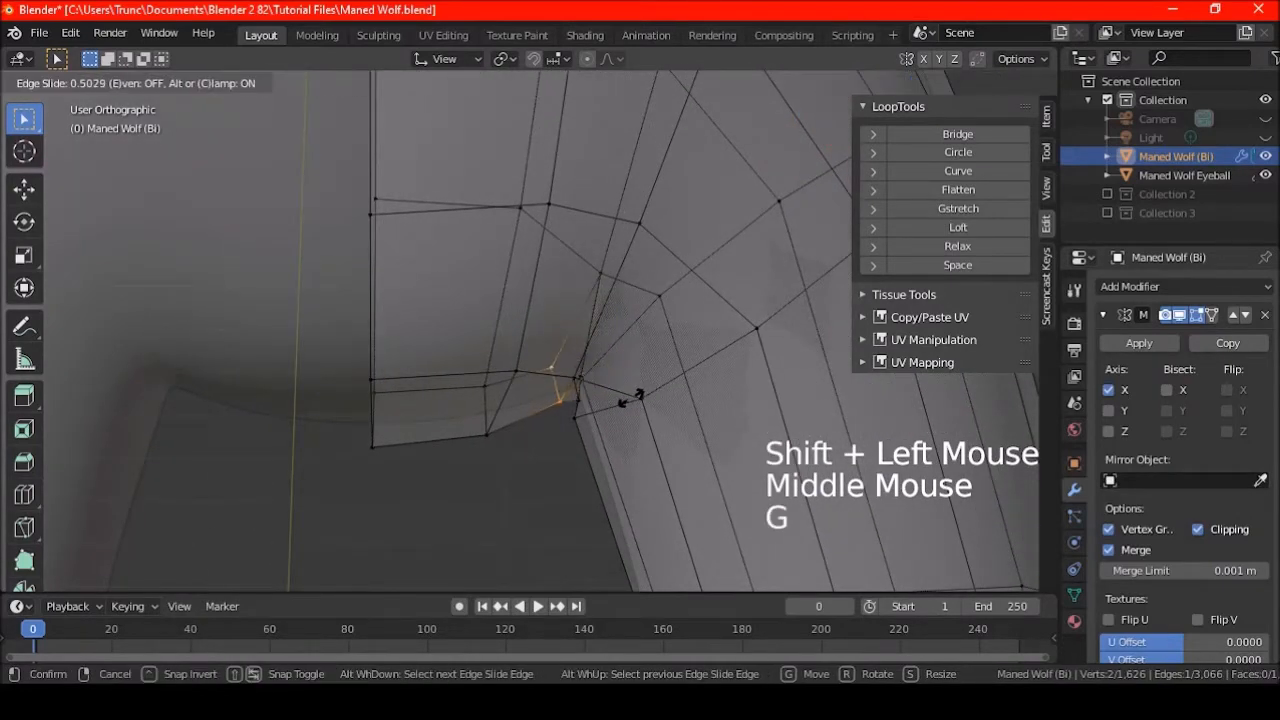
{"action": "left_click", "coordinate": [637, 397]}
{"action": "left_click", "coordinate": [941, 110]}
{"action": "scroll", "coordinate": [663, 294], "scroll_direction": "down", "scroll_amount": 3}
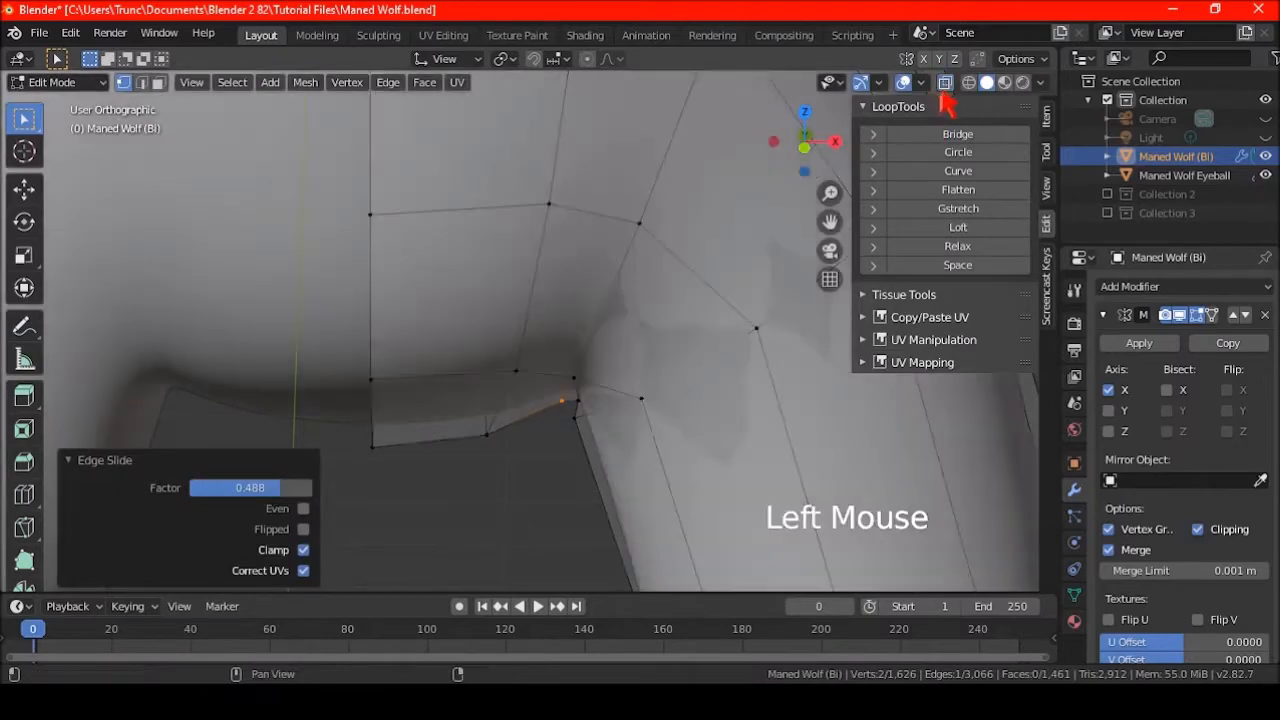
{"action": "key", "text": "a"}
{"action": "key", "text": "a"}
{"action": "key", "text": "a"}
{"action": "mouse_move", "coordinate": [600, 363]}
{"action": "middle_mouse_down"}
{"action": "mouse_move", "coordinate": [648, 363]}
{"action": "mouse_move", "coordinate": [706, 286]}
{"action": "mouse_move", "coordinate": [594, 342]}
{"action": "mouse_move", "coordinate": [586, 374]}
{"action": "middle_mouse_up"}
{"action": "scroll", "coordinate": [586, 378], "scroll_direction": "up", "scroll_amount": 1}
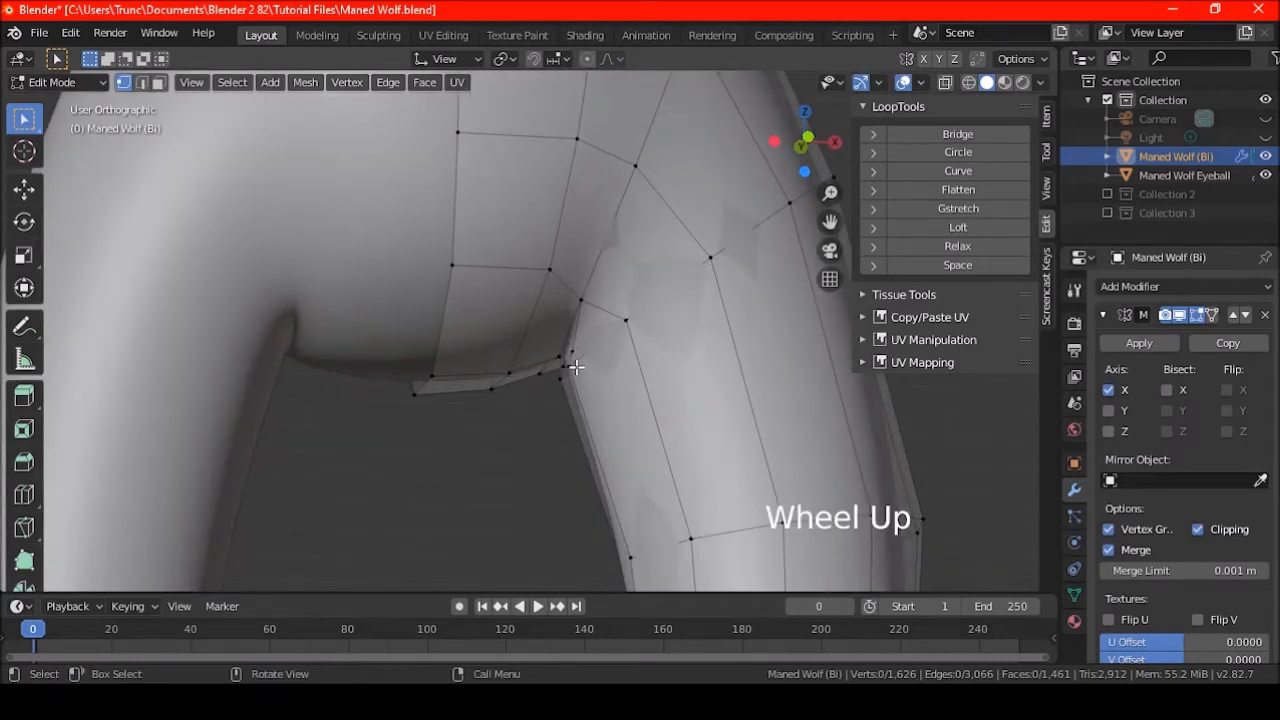
Select the shoulder's edge loop and set the transform pivot point to Individual Origins
{"action": "scroll", "coordinate": [576, 368], "scroll_direction": "down", "scroll_amount": 7}
{"action": "middle_click_drag", "start_coordinate": [576, 368], "coordinate": [635, 290], "text": "shift"}
{"action": "scroll", "coordinate": [626, 229], "scroll_direction": "down", "scroll_amount": 3}
{"action": "middle_click_drag", "start_coordinate": [635, 290], "coordinate": [627, 324]}
{"action": "middle_click_drag", "start_coordinate": [582, 168], "coordinate": [560, 311], "text": "shift"}
{"action": "scroll", "coordinate": [600, 210], "scroll_direction": "up", "scroll_amount": 6}
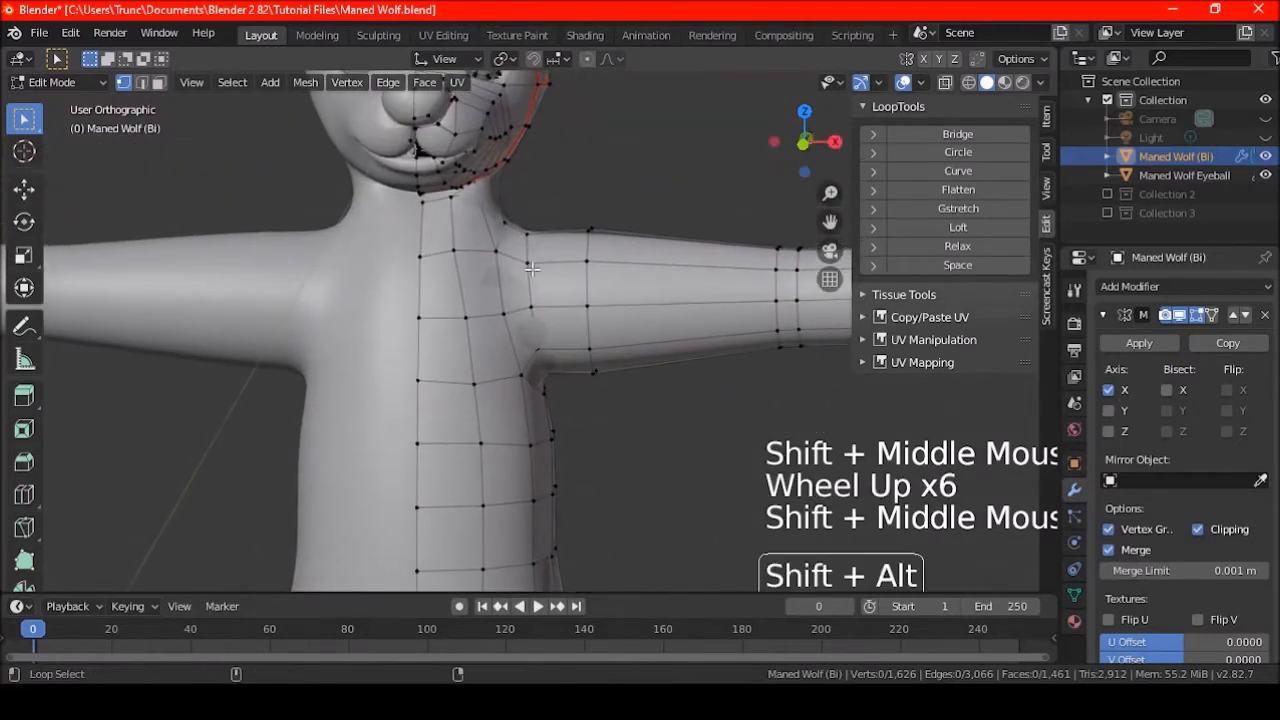
{"action": "left_click", "coordinate": [529, 275], "text": "alt+shift"}
{"action": "left_click", "coordinate": [507, 60]}
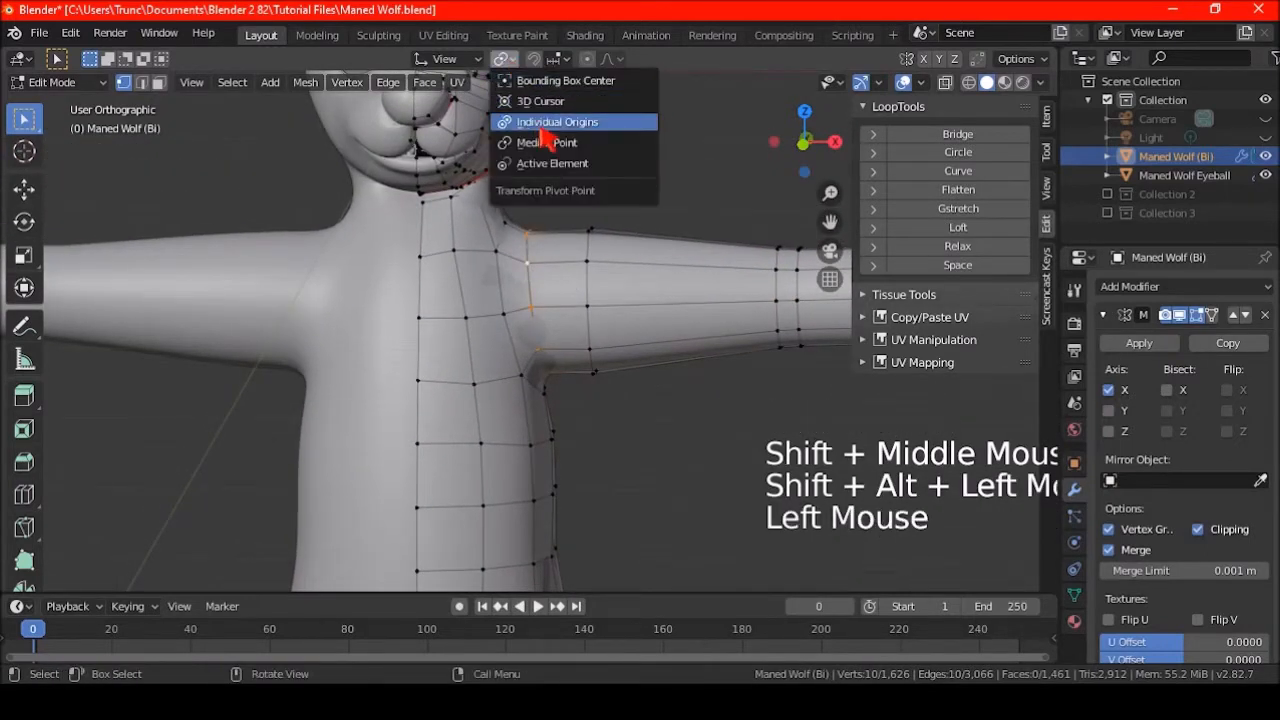
{"action": "left_click", "coordinate": [557, 122]}
Add the upper-arm edge loop to the shoulder loop in edge select mode and scale both down to about 0.86
{"action": "left_click", "coordinate": [145, 82]}
{"action": "left_click", "coordinate": [587, 284], "text": "alt+shift"}
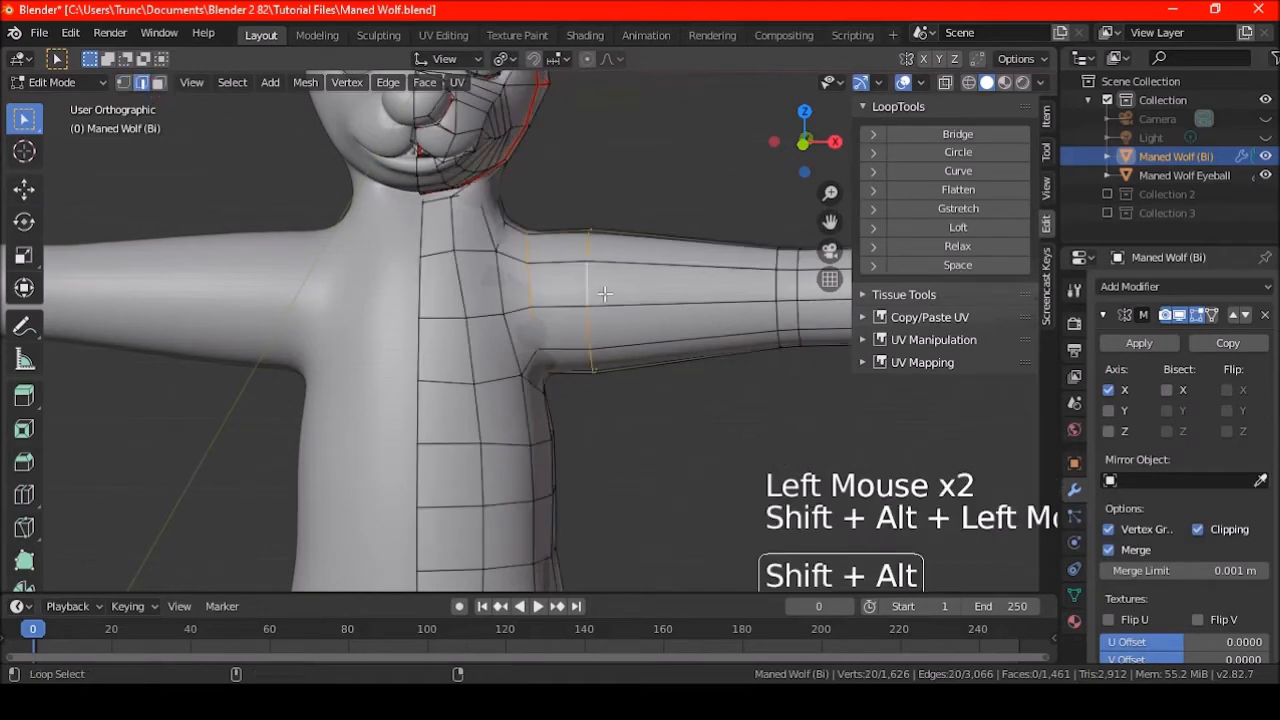
{"action": "key", "text": "s"}
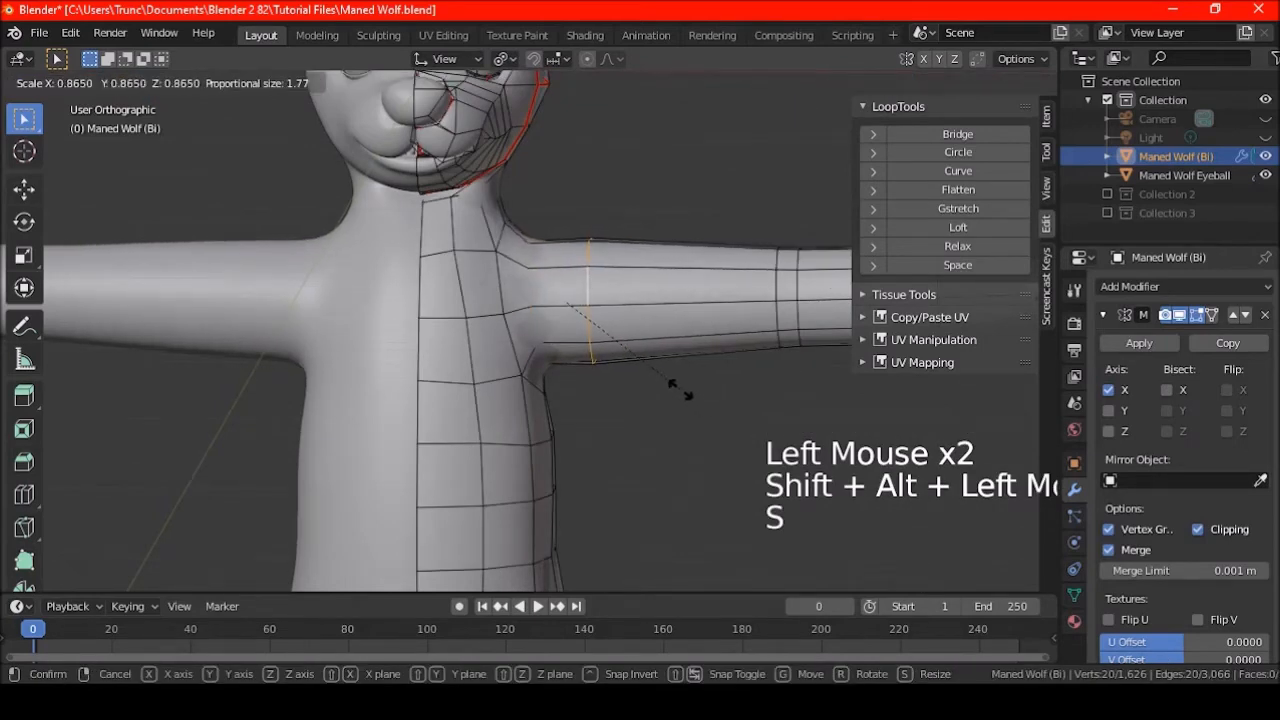
{"action": "left_click", "coordinate": [645, 365]}
{"action": "scroll", "coordinate": [643, 363], "scroll_direction": "down", "scroll_amount": 3}
{"action": "key", "text": "a"}
{"action": "key", "text": "a"}
{"action": "key", "text": "a"}
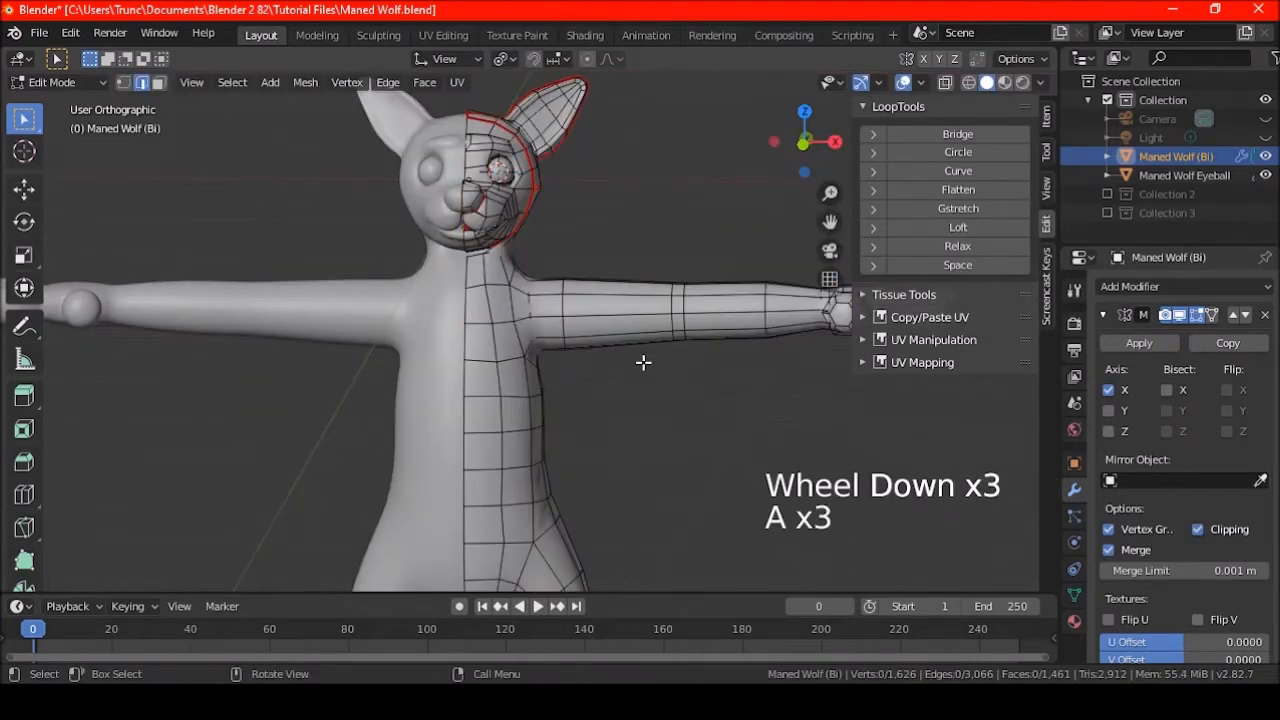
Scale the two elbow edge loops down to about 0.86
{"action": "middle_click_drag", "start_coordinate": [643, 363], "coordinate": [620, 363], "text": "shift"}
{"action": "scroll", "coordinate": [586, 323], "scroll_direction": "up", "scroll_amount": 1}
{"action": "left_click", "coordinate": [571, 263], "text": "alt+shift"}
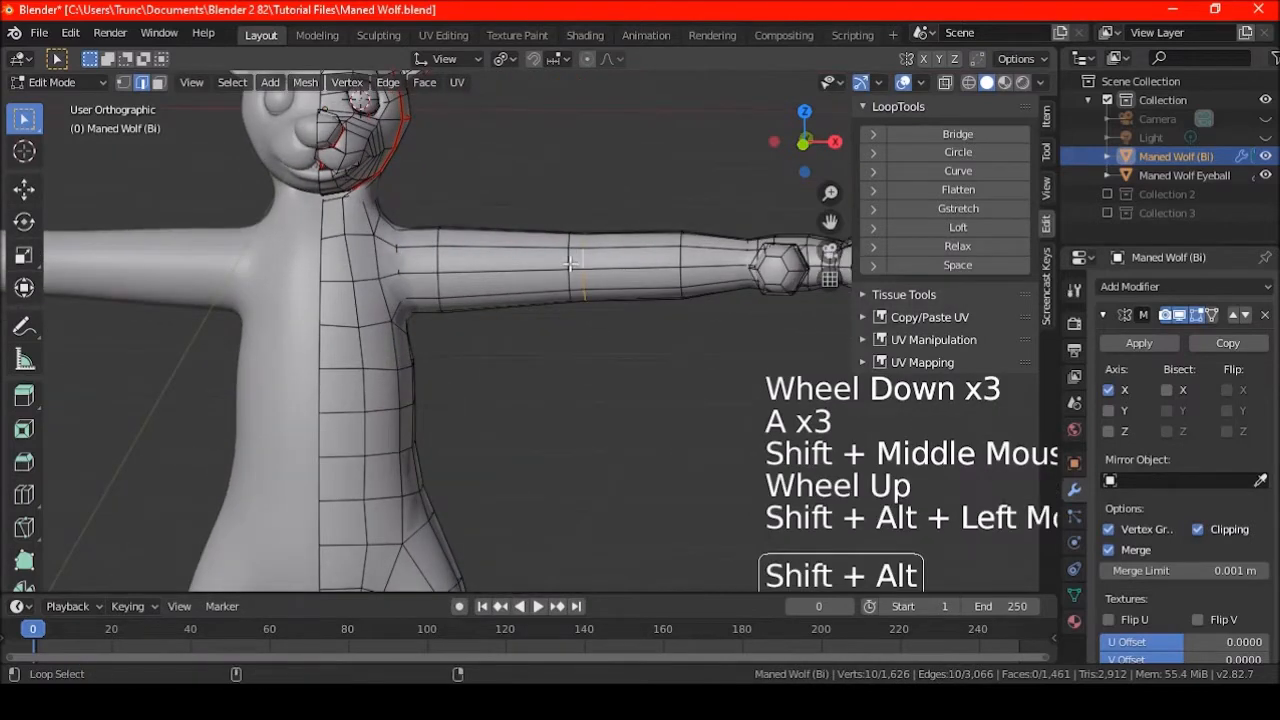
{"action": "left_click", "coordinate": [583, 265], "text": "alt+shift"}
{"action": "key", "text": "s"}
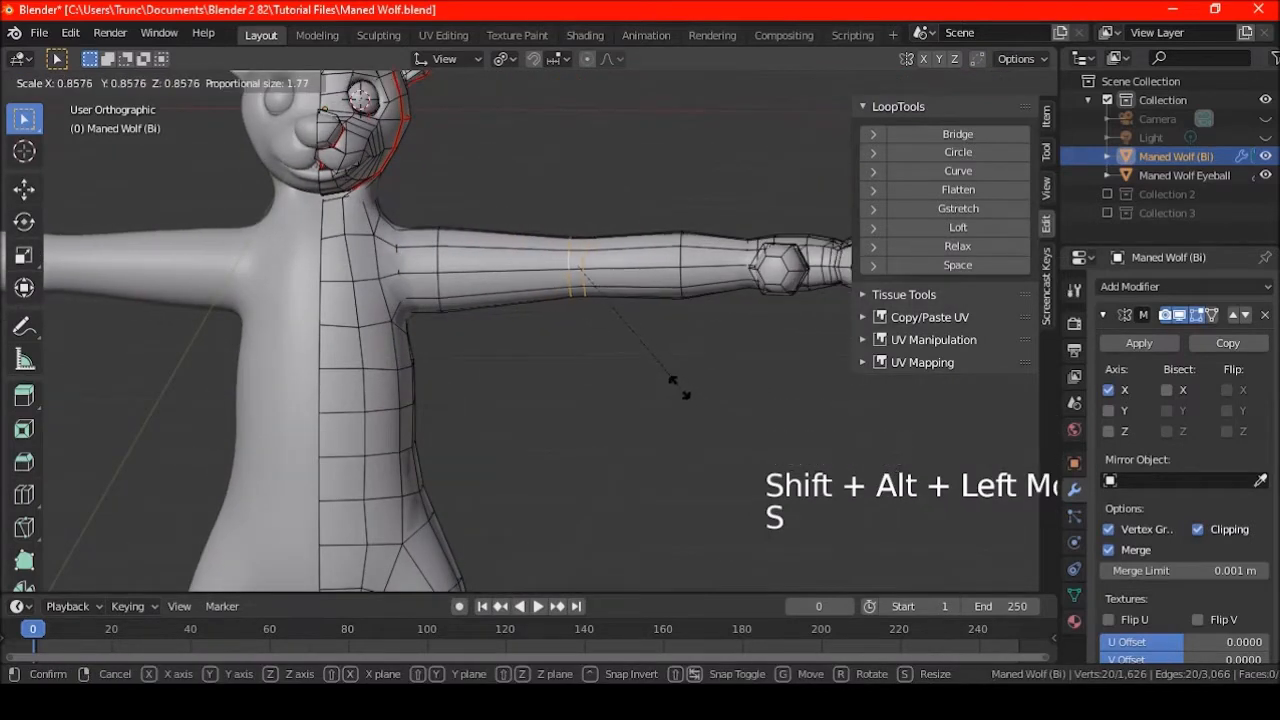
{"action": "left_click", "coordinate": [680, 388]}
{"action": "key", "text": "a"}
{"action": "key", "text": "a"}
{"action": "key", "text": "a"}
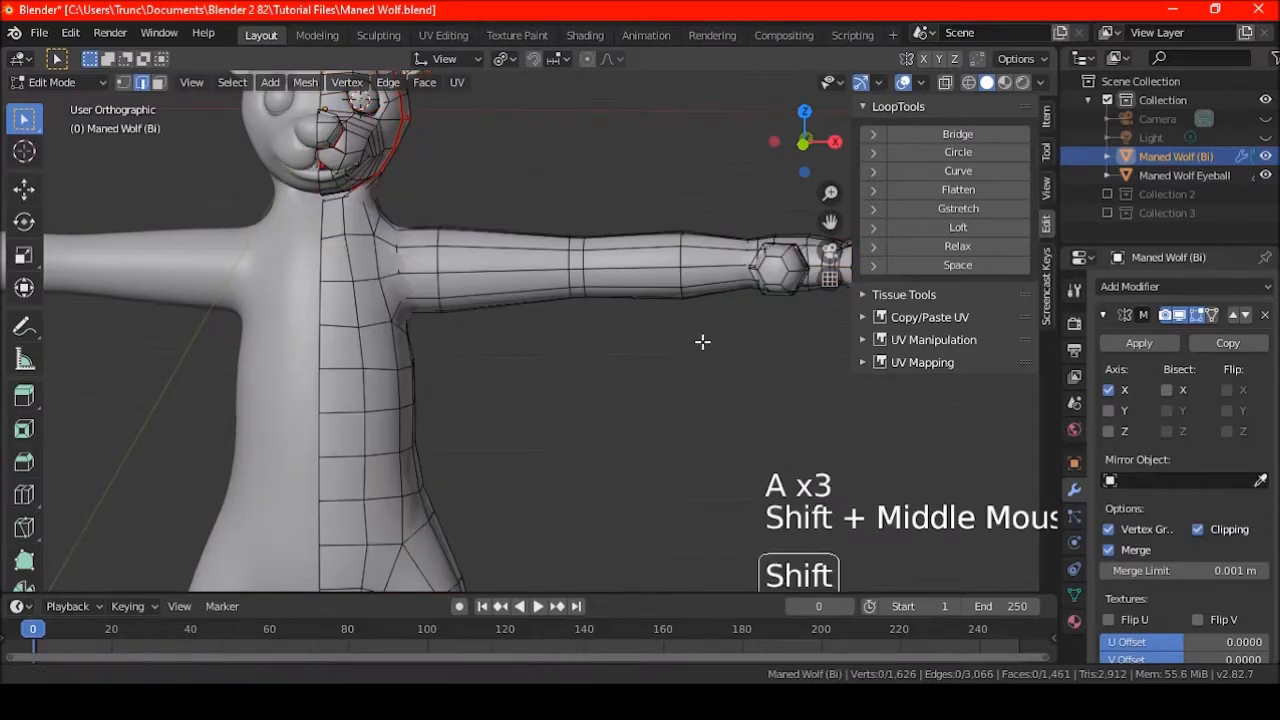
Scale the edge loop at the wrist
{"action": "middle_click_drag", "start_coordinate": [700, 343], "coordinate": [683, 300], "text": "shift"}
{"action": "scroll", "coordinate": [683, 300], "scroll_direction": "up", "scroll_amount": 2}
{"action": "left_click", "coordinate": [683, 300], "text": "alt+shift"}
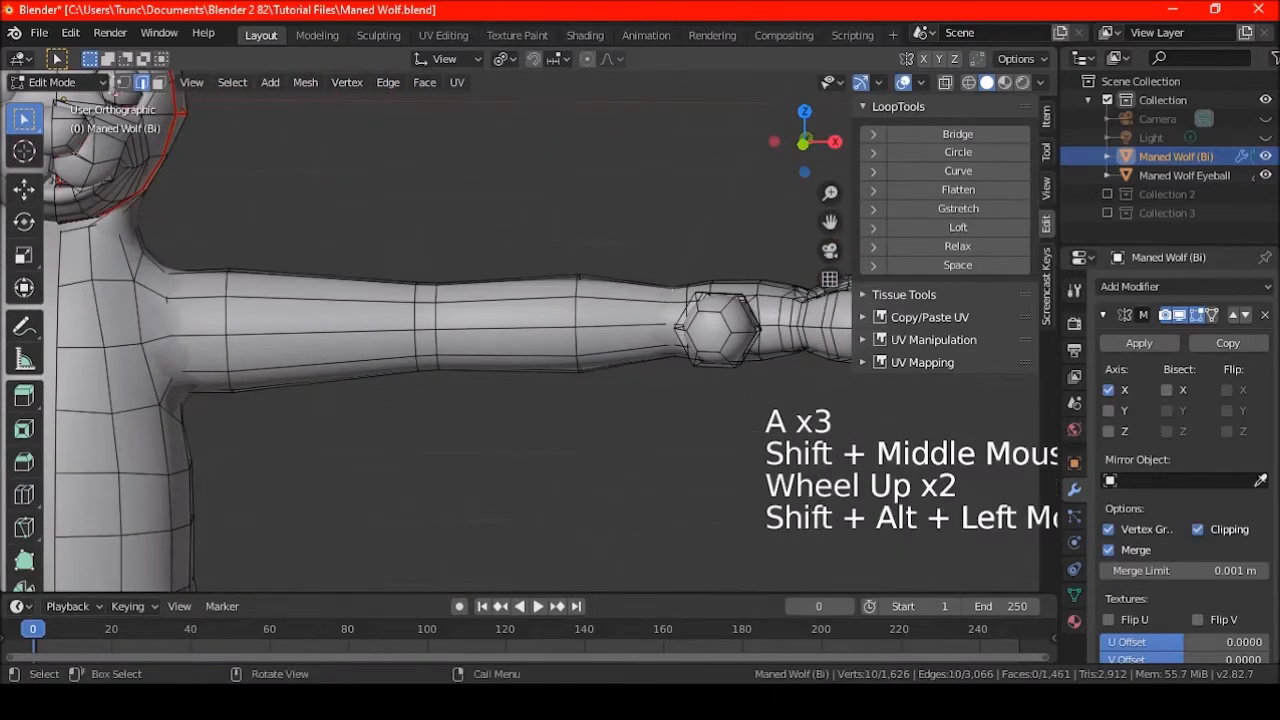
{"action": "key", "text": "s"}
{"action": "left_click", "coordinate": [677, 403]}
{"action": "key", "text": "a"}
{"action": "key", "text": "a"}
{"action": "key", "text": "a"}
{"action": "middle_click_drag", "start_coordinate": [677, 403], "coordinate": [656, 336]}
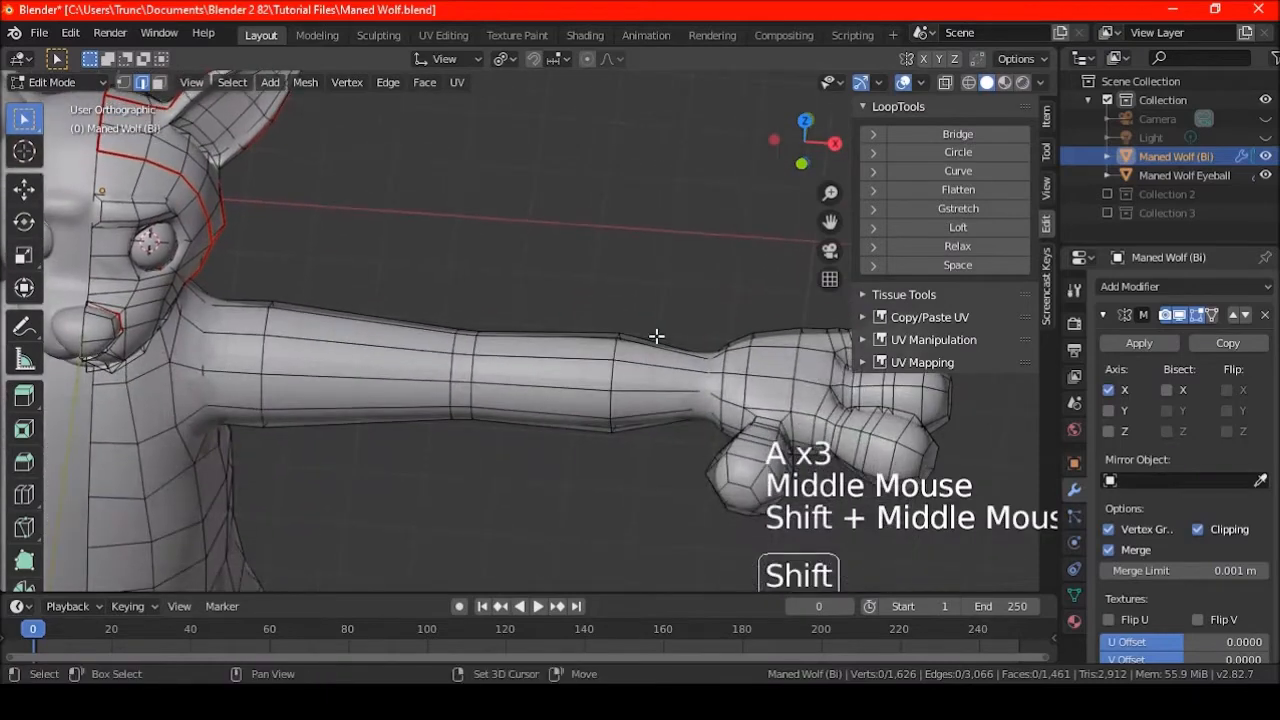
Edge-slide the hand's edge loop beside the thumb base slightly toward the fingers
{"action": "middle_click_drag", "start_coordinate": [683, 399], "coordinate": [586, 365], "text": "shift"}
{"action": "scroll", "coordinate": [600, 362], "scroll_direction": "up", "scroll_amount": 2}
{"action": "left_click", "coordinate": [701, 325], "text": "alt+shift"}
{"action": "middle_click_drag", "start_coordinate": [747, 373], "coordinate": [604, 421], "text": "shift"}
{"action": "left_click", "coordinate": [670, 284], "text": "alt+shift"}
{"action": "scroll", "coordinate": [684, 441], "scroll_direction": "up", "scroll_amount": 2}
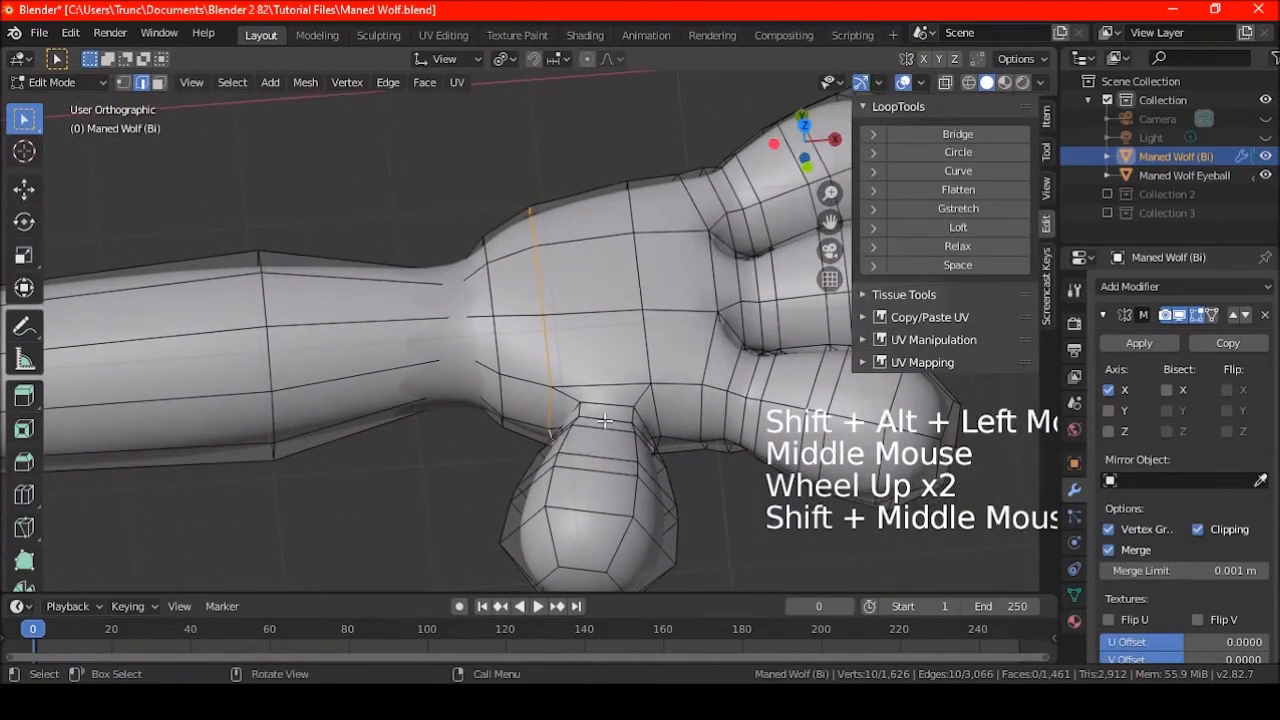
{"action": "key", "text": "g"}
{"action": "key", "text": "g"}
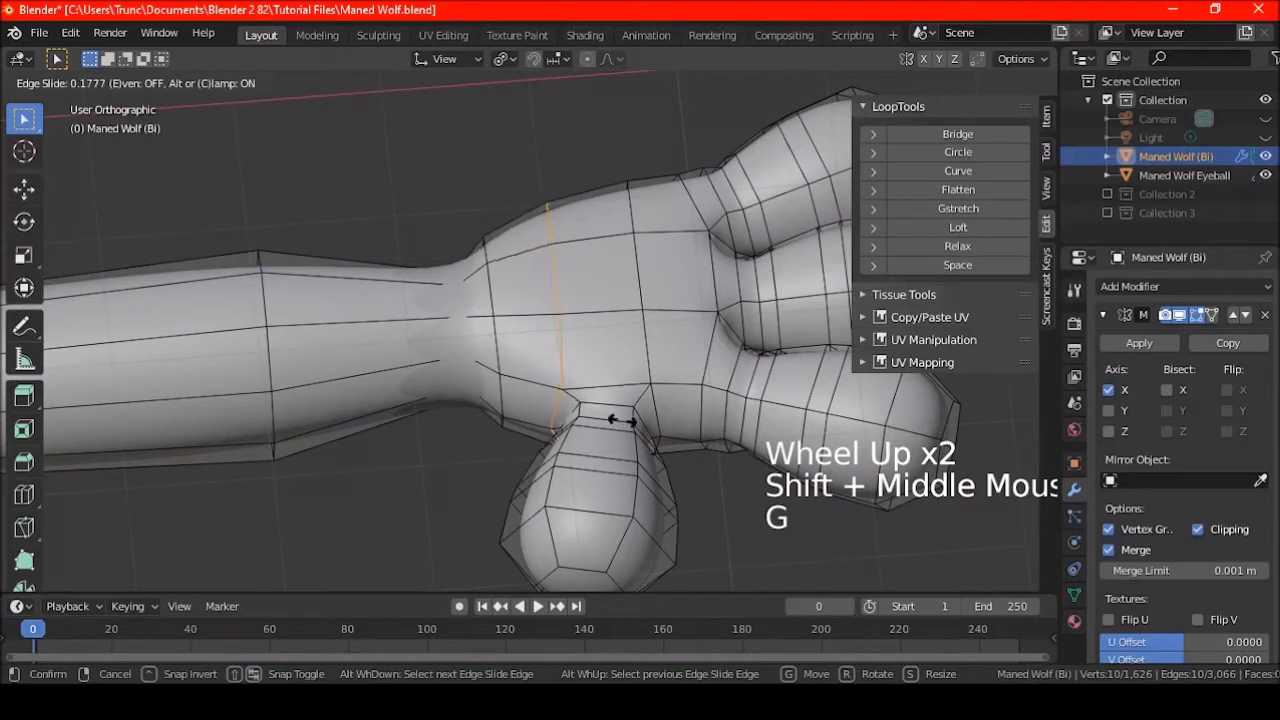
{"action": "left_click", "coordinate": [624, 420]}
{"action": "mouse_move", "coordinate": [624, 420]}
{"action": "middle_mouse_down"}
{"action": "mouse_move", "coordinate": [614, 400]}
{"action": "mouse_move", "coordinate": [612, 422]}
{"action": "middle_mouse_up"}
{"action": "key", "text": "ctrl+z"}
{"action": "key", "text": "shift+ctrl+z"}
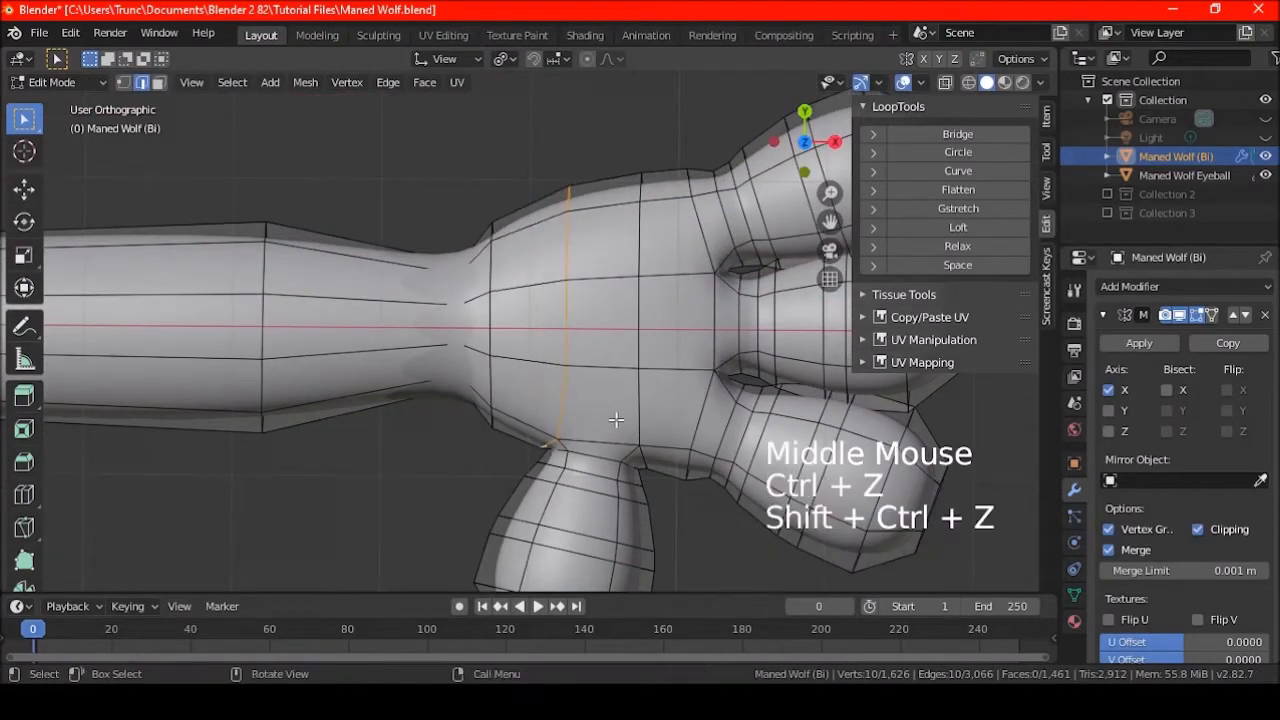
{"action": "key", "text": "a"}
{"action": "key", "text": "a"}
{"action": "key", "text": "a"}
Select all leg and foot faces below the hip ring, temporarily hiding that ring to isolate the leg and shrinking the selection after revealing it
{"action": "scroll", "coordinate": [565, 363], "scroll_direction": "down", "scroll_amount": 6}
{"action": "middle_click_drag", "start_coordinate": [560, 362], "coordinate": [563, 304]}
{"action": "scroll", "coordinate": [549, 329], "scroll_direction": "down", "scroll_amount": 2}
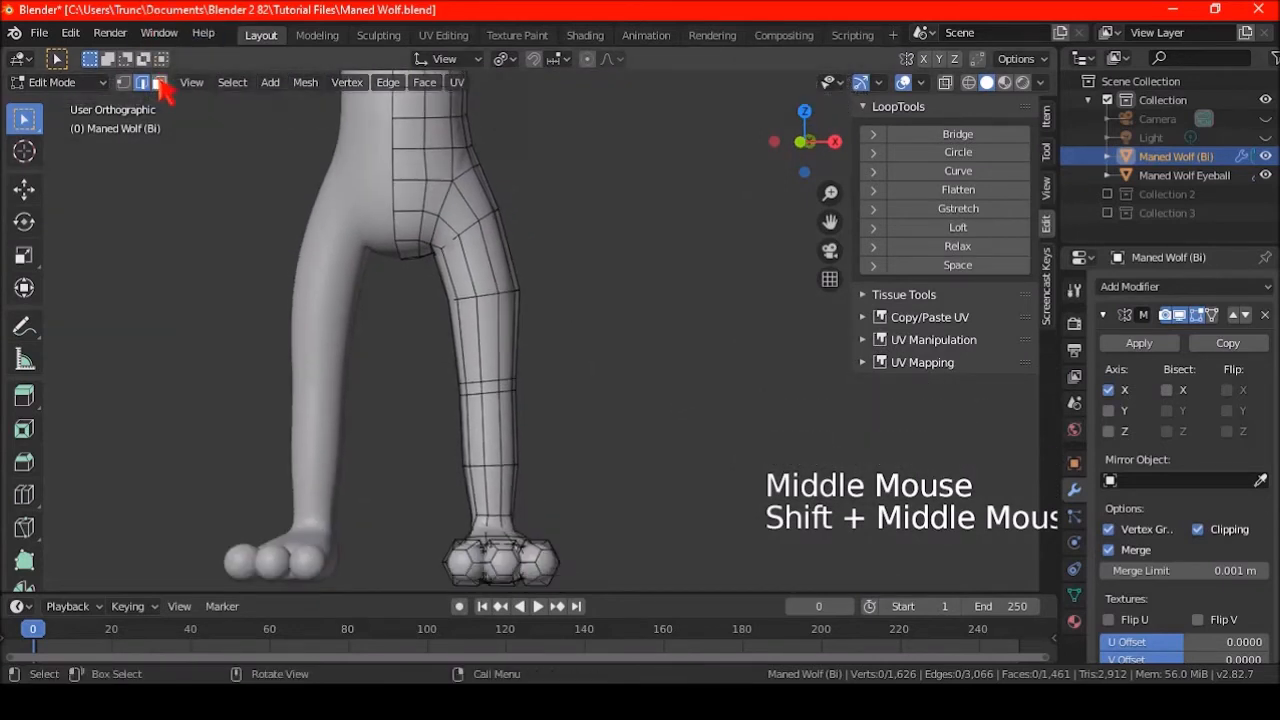
{"action": "left_click", "coordinate": [160, 84]}
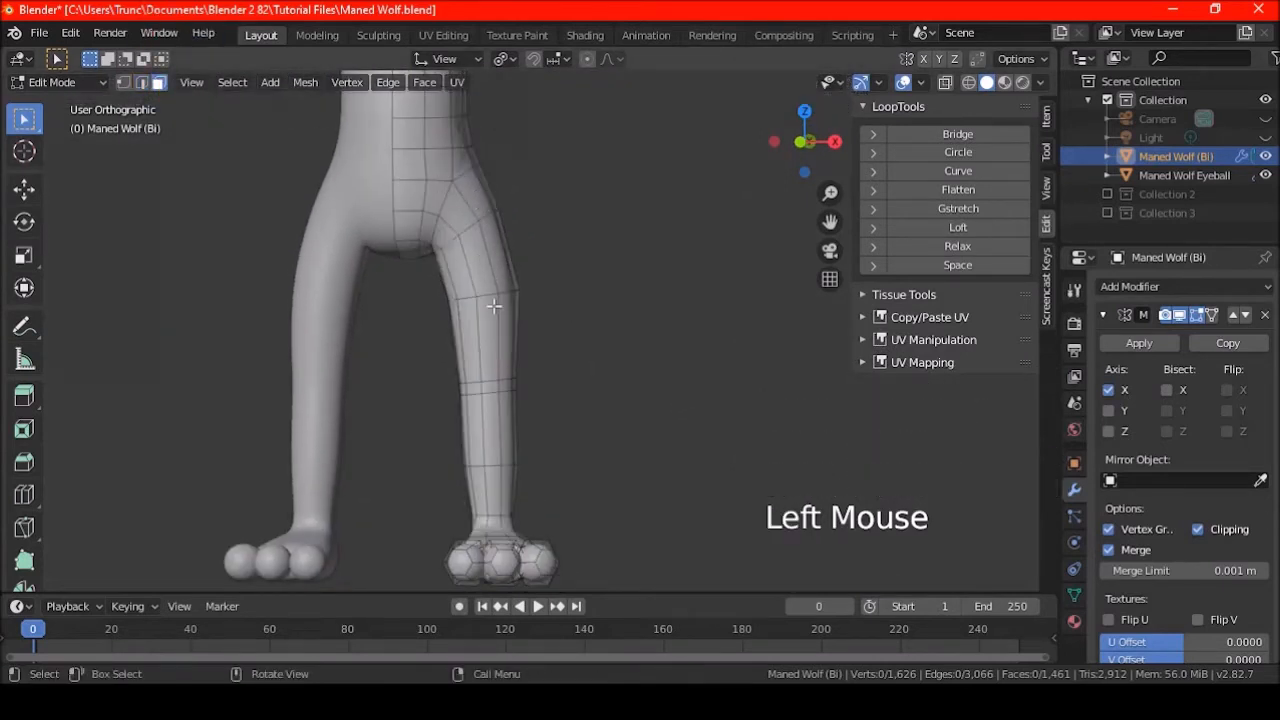
{"action": "left_click", "coordinate": [472, 200], "text": "alt+shift"}
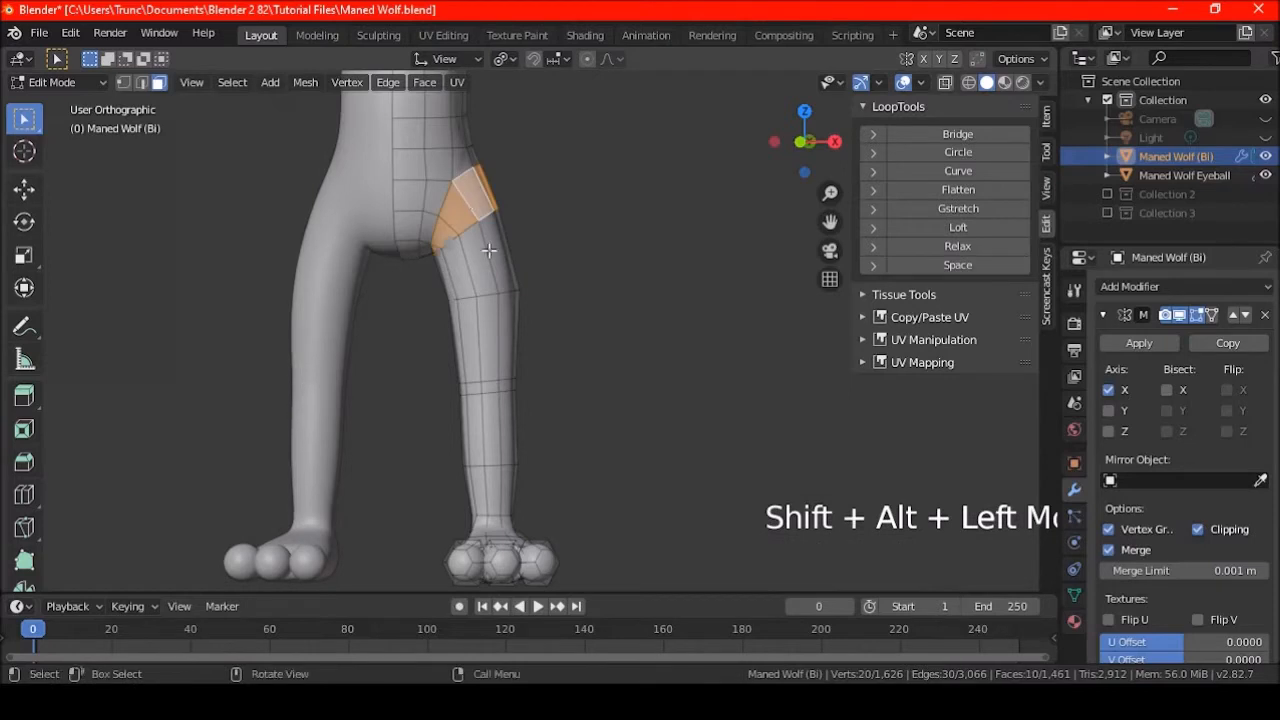
{"action": "key", "text": "h"}
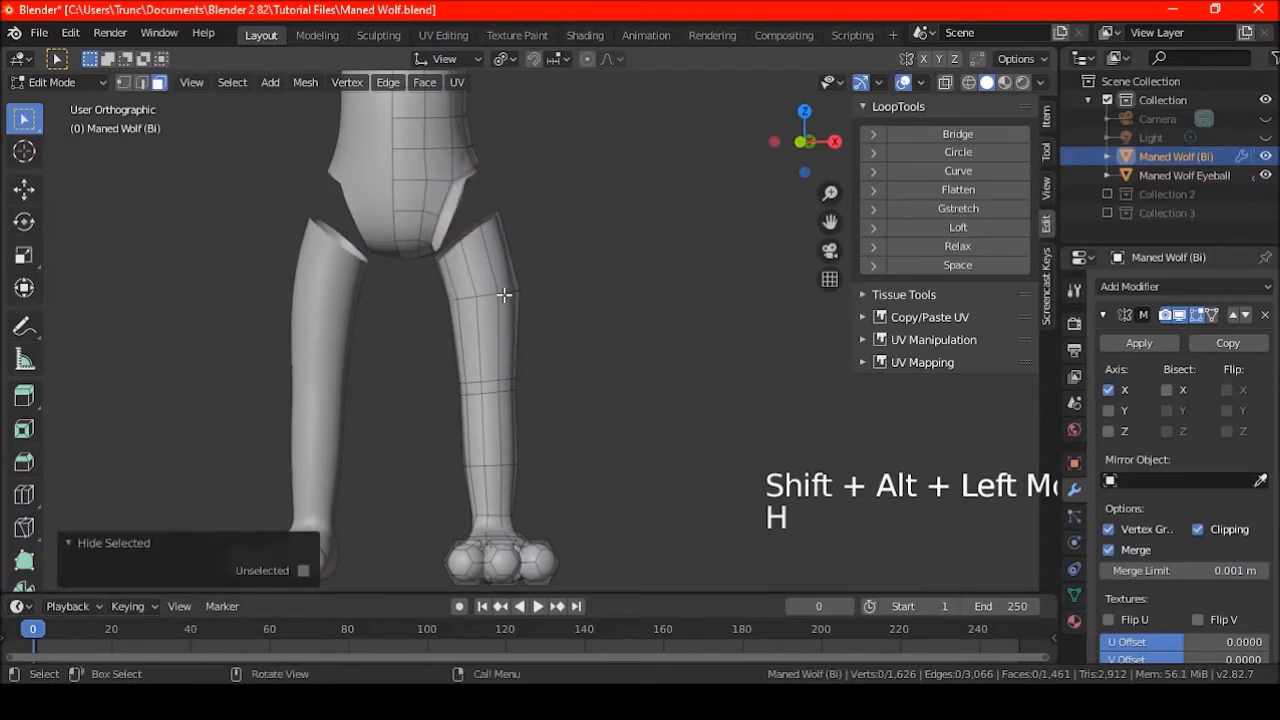
{"action": "key", "text": "l"}
{"action": "key", "text": "alt+h"}
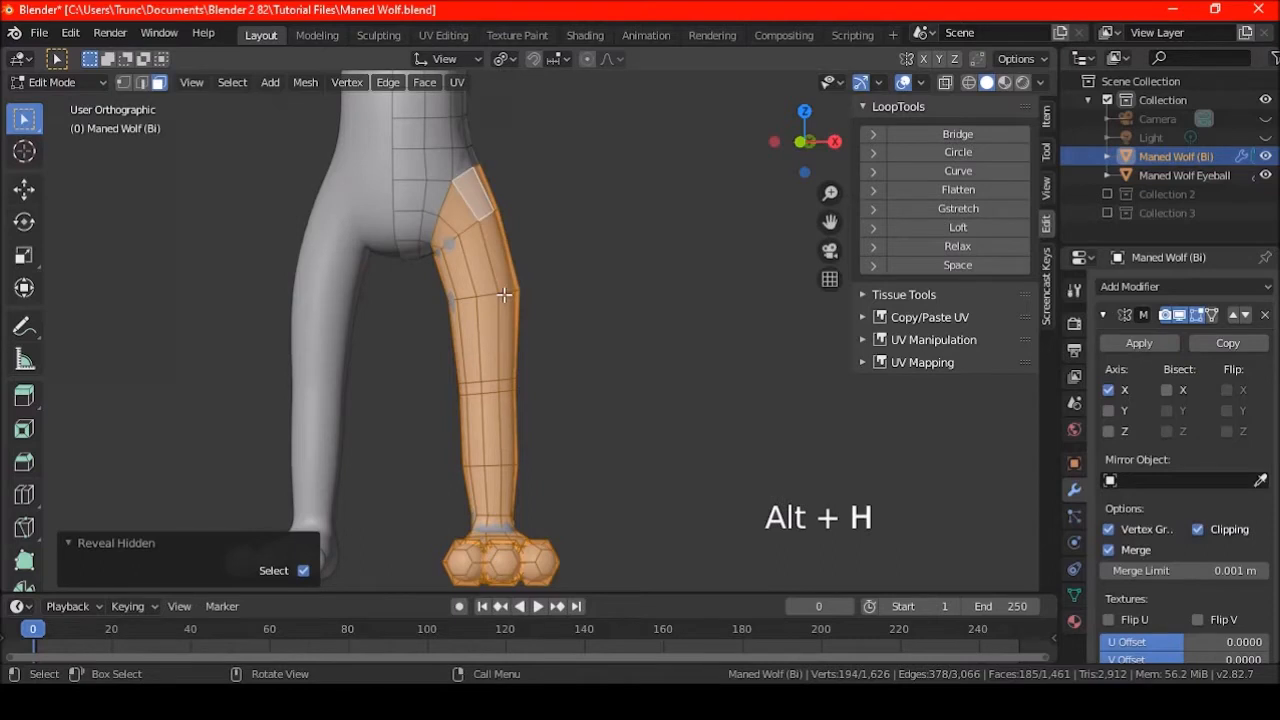
{"action": "key", "text": "ctrl"}
{"action": "key", "text": "ctrl+KP_Subtract"}
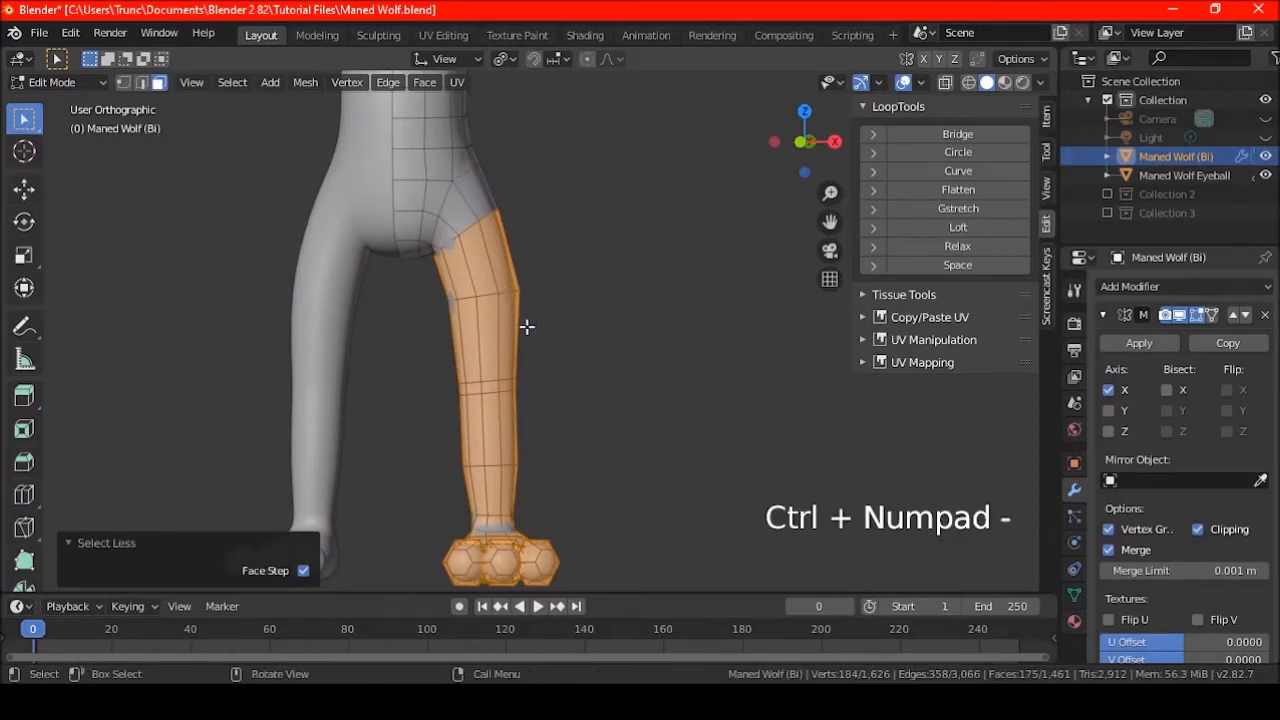
Move the selected leg about 0.41 m inward along X in the front orthographic view
{"action": "key", "text": "KP_1"}
{"action": "middle_click_drag", "start_coordinate": [573, 417], "coordinate": [614, 397], "text": "shift"}
{"action": "key", "text": "g"}
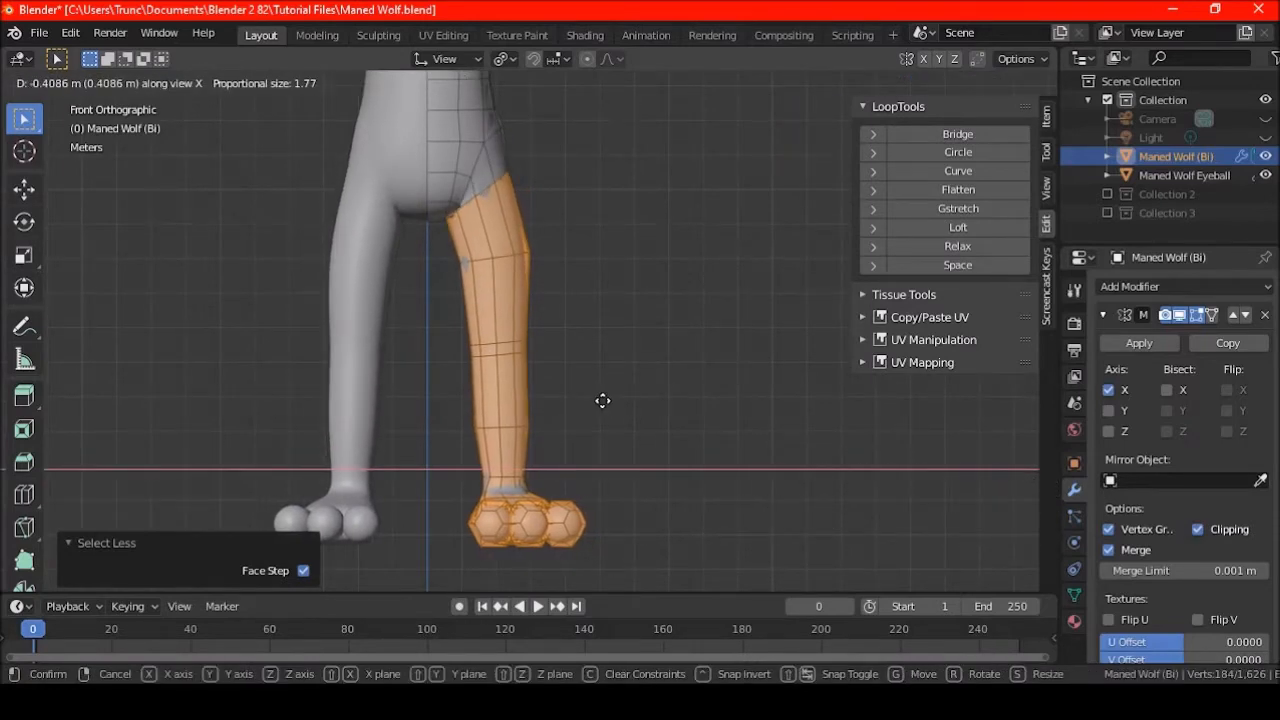
{"action": "left_click", "coordinate": [602, 401]}
{"action": "key", "text": "a"}
{"action": "key", "text": "a"}
{"action": "key", "text": "a"}
Move the mid-thigh edge loop by -0.182 m in X and -0.0454 m in Z
{"action": "left_click", "coordinate": [143, 82]}
{"action": "scroll", "coordinate": [446, 277], "scroll_direction": "up", "scroll_amount": 1}
{"action": "left_click", "coordinate": [500, 242], "text": "alt+shift"}
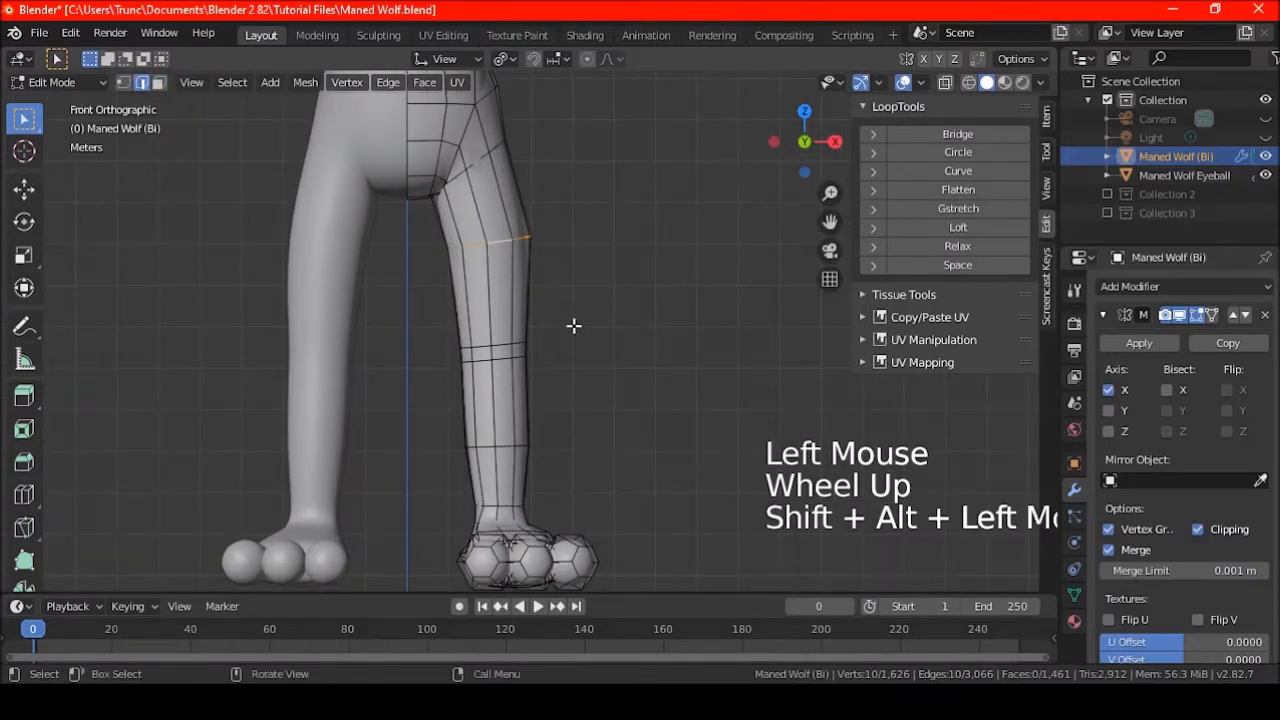
{"action": "key", "text": "g"}
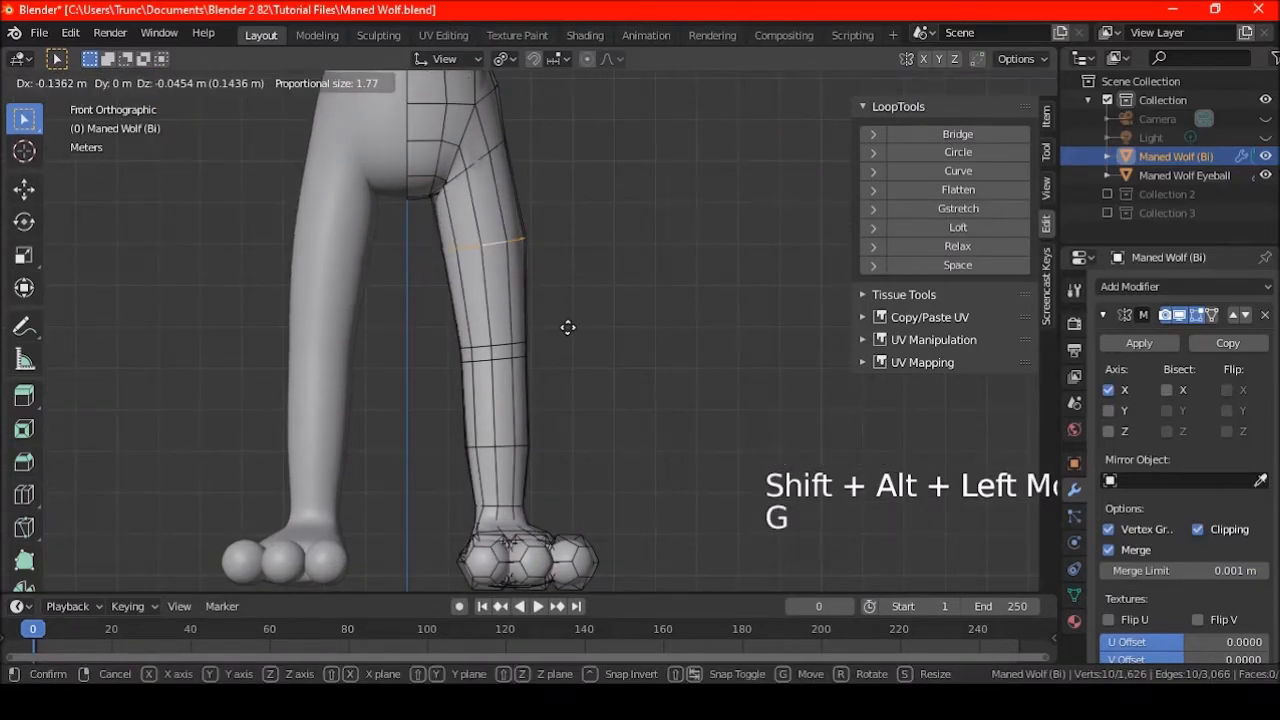
{"action": "left_click", "coordinate": [566, 327]}
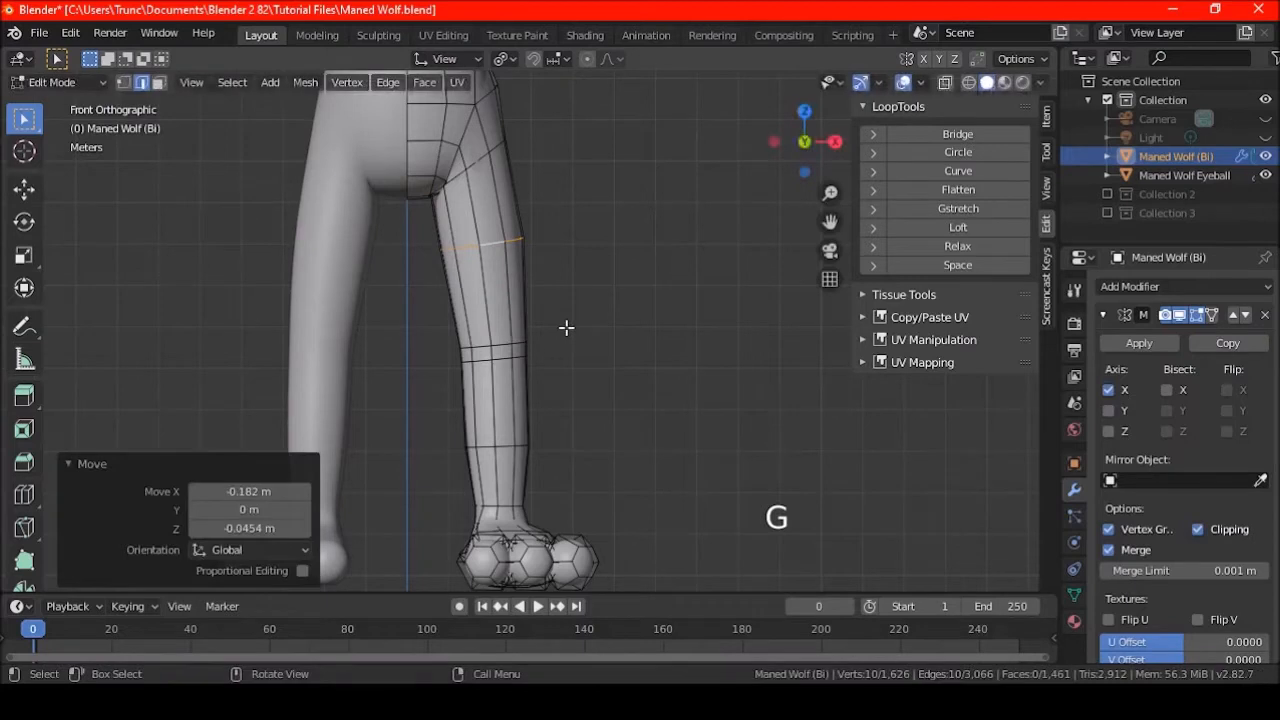
{"action": "key", "text": "a"}
{"action": "key", "text": "a"}
{"action": "key", "text": "a"}
Move the two knee edge loops slightly inward toward the body's centre line
{"action": "left_click", "coordinate": [501, 358], "text": "alt+shift"}
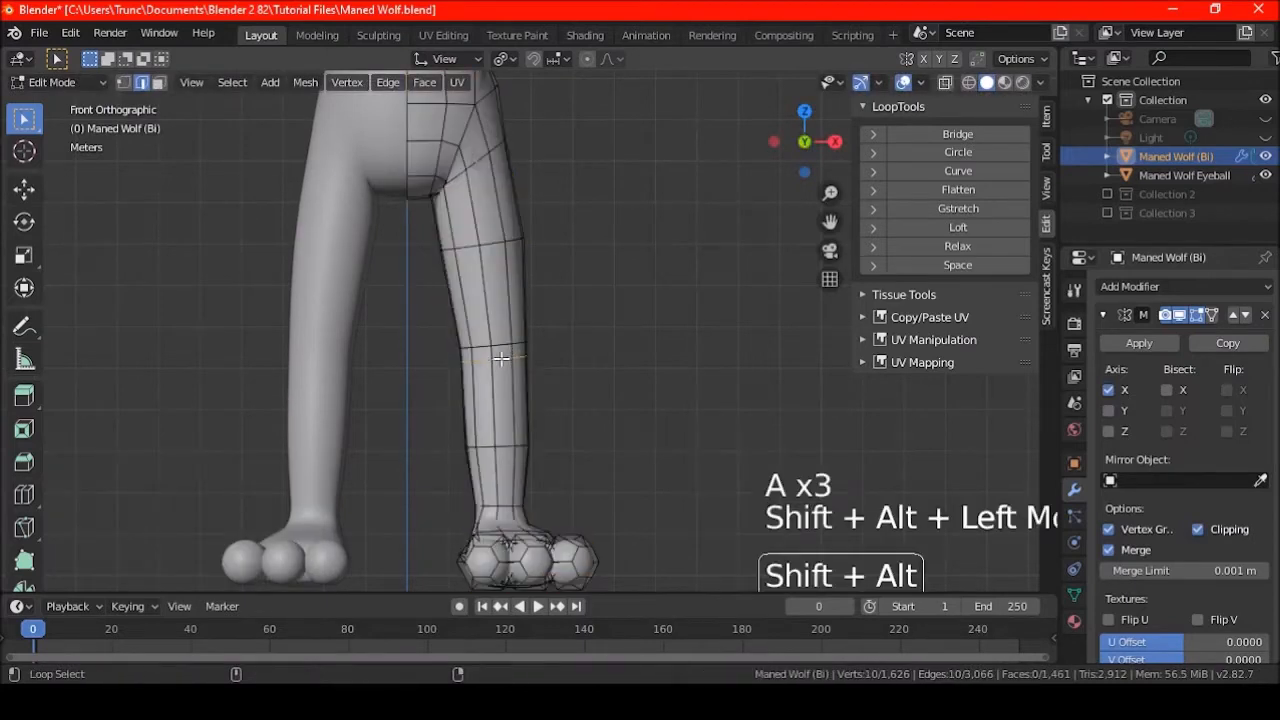
{"action": "key", "text": "g"}
{"action": "left_click", "coordinate": [582, 370]}
{"action": "key", "text": "a"}
{"action": "key", "text": "a"}
{"action": "key", "text": "a"}
Move the shin edge loop above the ankle by about -0.074 m in X and 0.03 m in Z
{"action": "left_click", "coordinate": [577, 434], "text": "alt+shift"}
{"action": "key", "text": "g"}
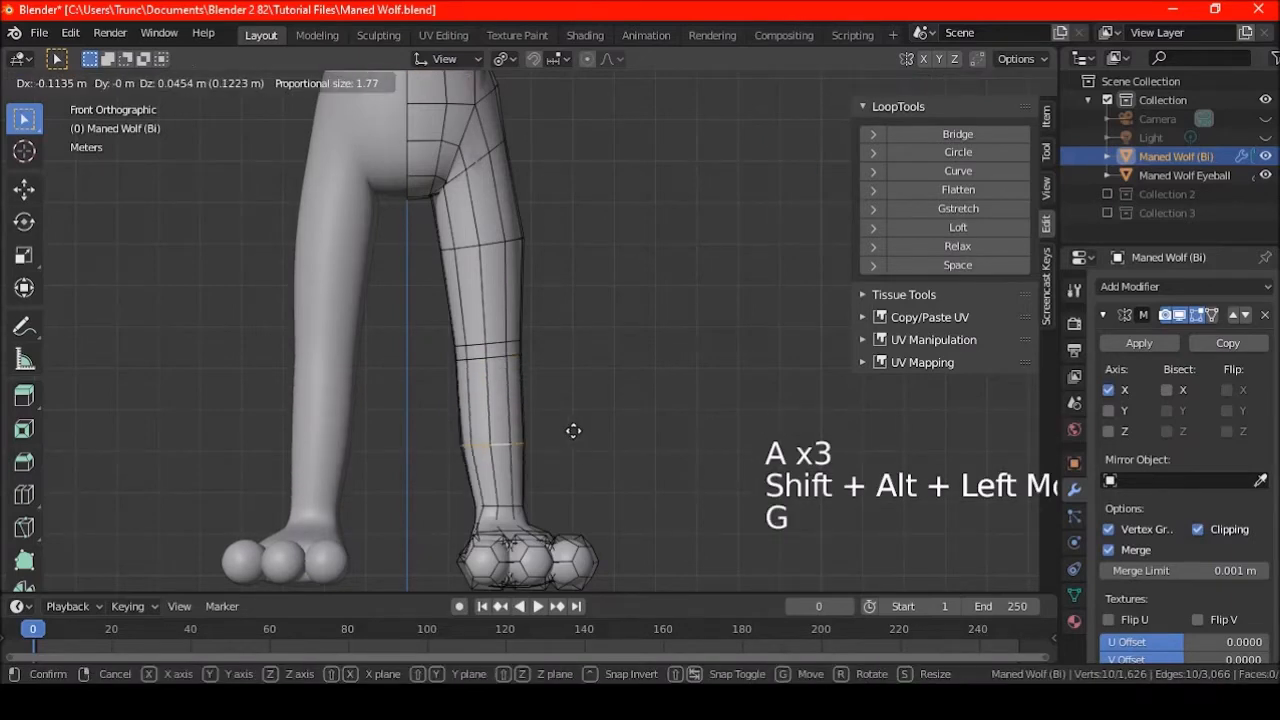
{"action": "left_click", "coordinate": [573, 430]}
{"action": "key", "text": "ctrl+z"}
{"action": "middle_click_drag", "start_coordinate": [574, 429], "coordinate": [550, 373], "text": "shift"}
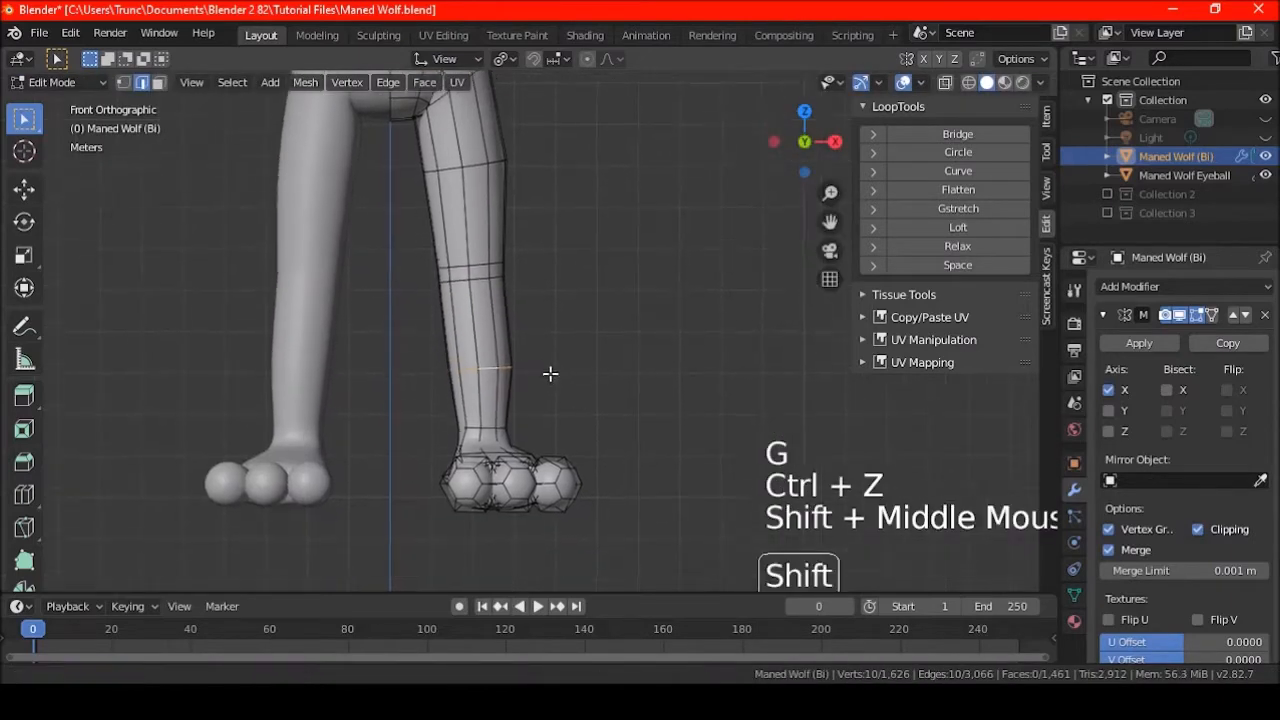
{"action": "scroll", "coordinate": [530, 395], "scroll_direction": "up", "scroll_amount": 2}
{"action": "key", "text": "g"}
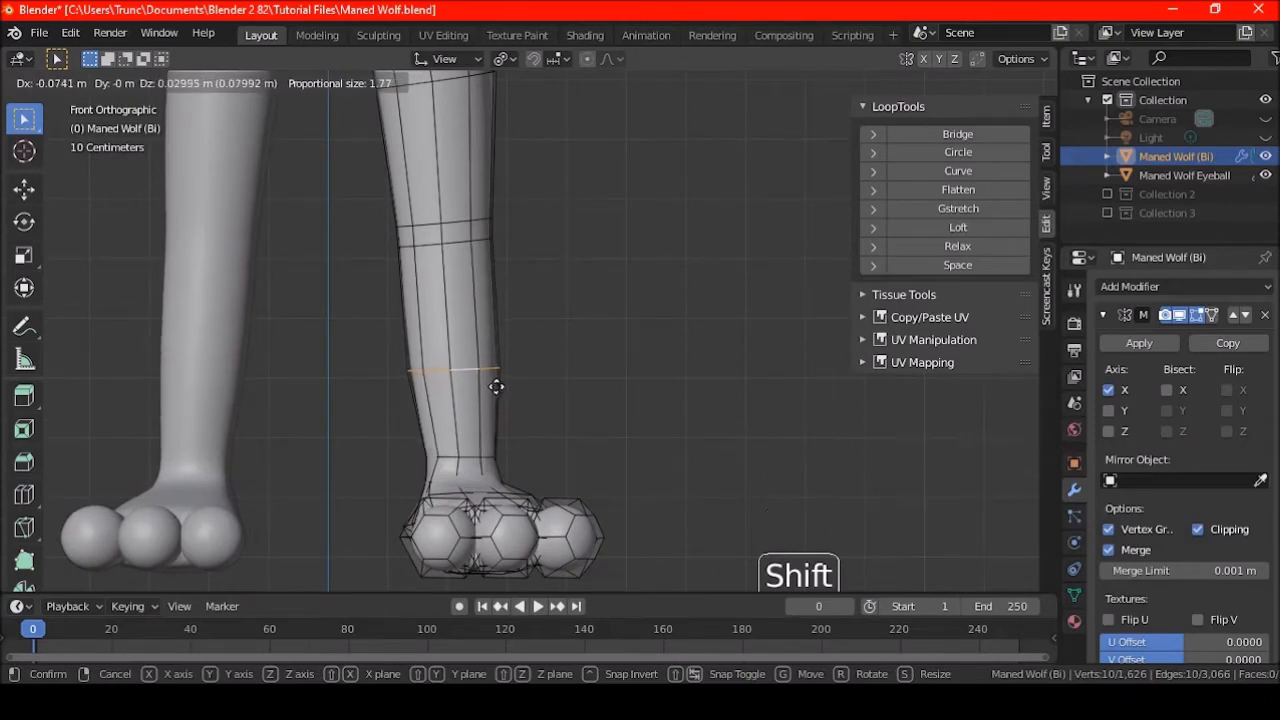
{"action": "left_click", "coordinate": [496, 386]}
{"action": "key", "text": "a"}
{"action": "key", "text": "a"}
{"action": "key", "text": "a"}
Check the whole character and the narrowed leg stance from the front in Object Mode
{"action": "scroll", "coordinate": [531, 331], "scroll_direction": "down", "scroll_amount": 5}
{"action": "middle_click_drag", "start_coordinate": [531, 331], "coordinate": [554, 330], "text": "shift"}
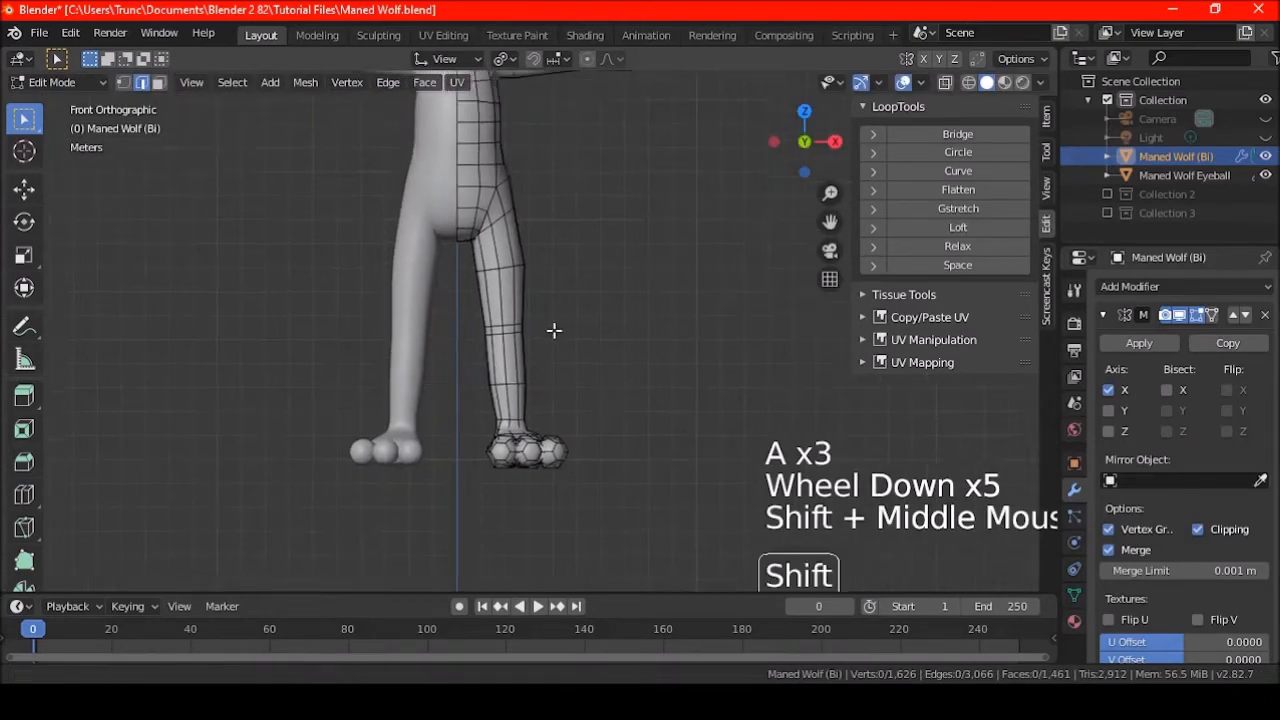
{"action": "scroll", "coordinate": [554, 330], "scroll_direction": "down", "scroll_amount": 2}
{"action": "key", "text": "Tab"}
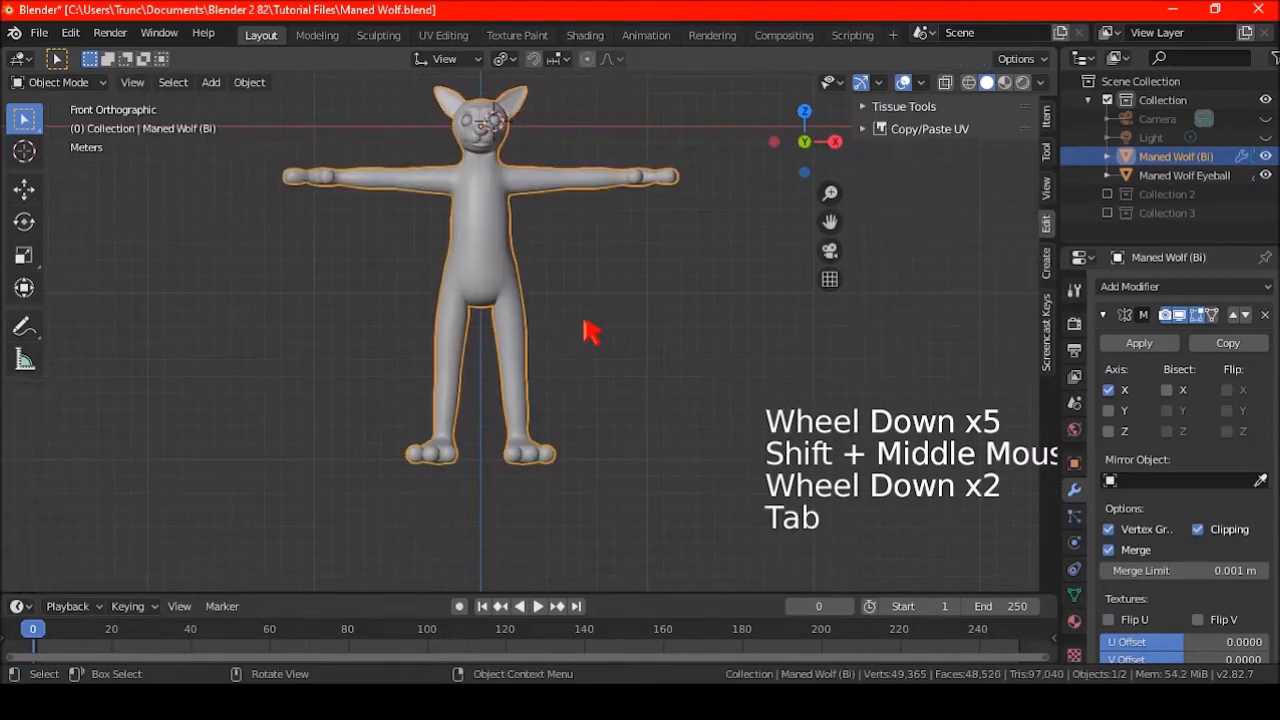
{"action": "middle_click_drag", "start_coordinate": [583, 394], "coordinate": [577, 366], "text": "shift"}
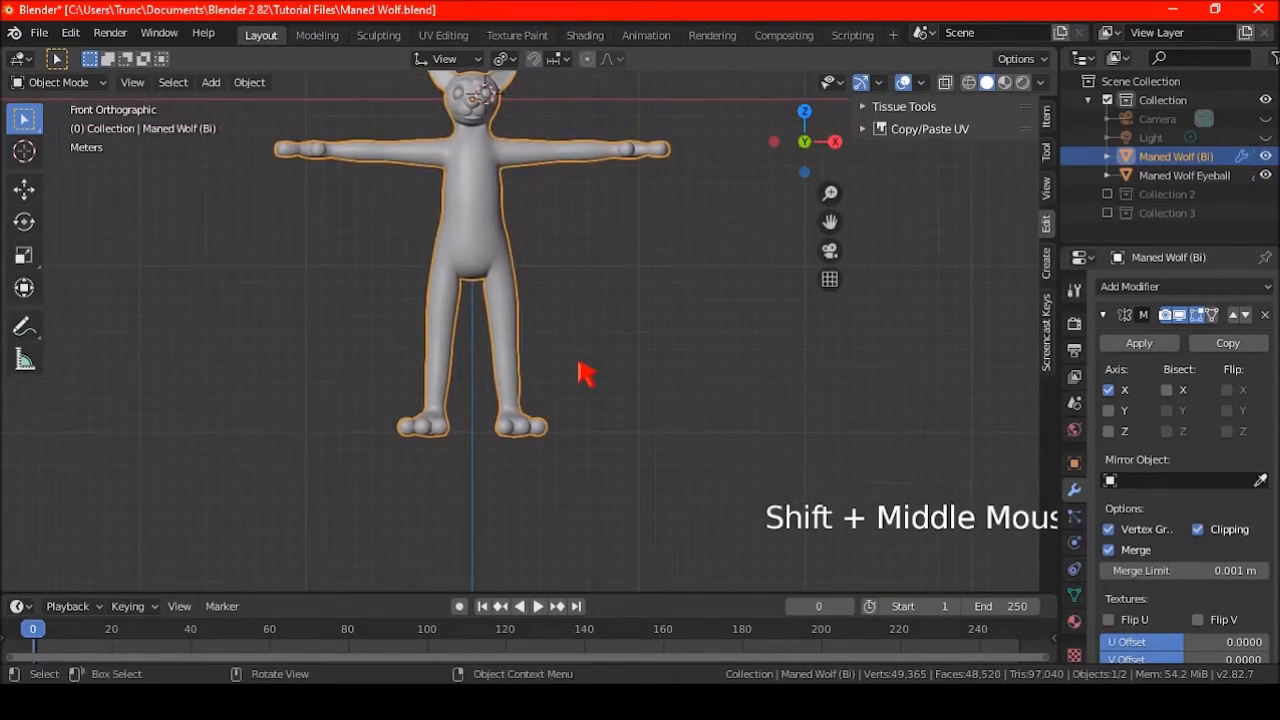
{"action": "key", "text": "KP_1"}
{"action": "scroll", "coordinate": [530, 384], "scroll_direction": "up", "scroll_amount": 4}
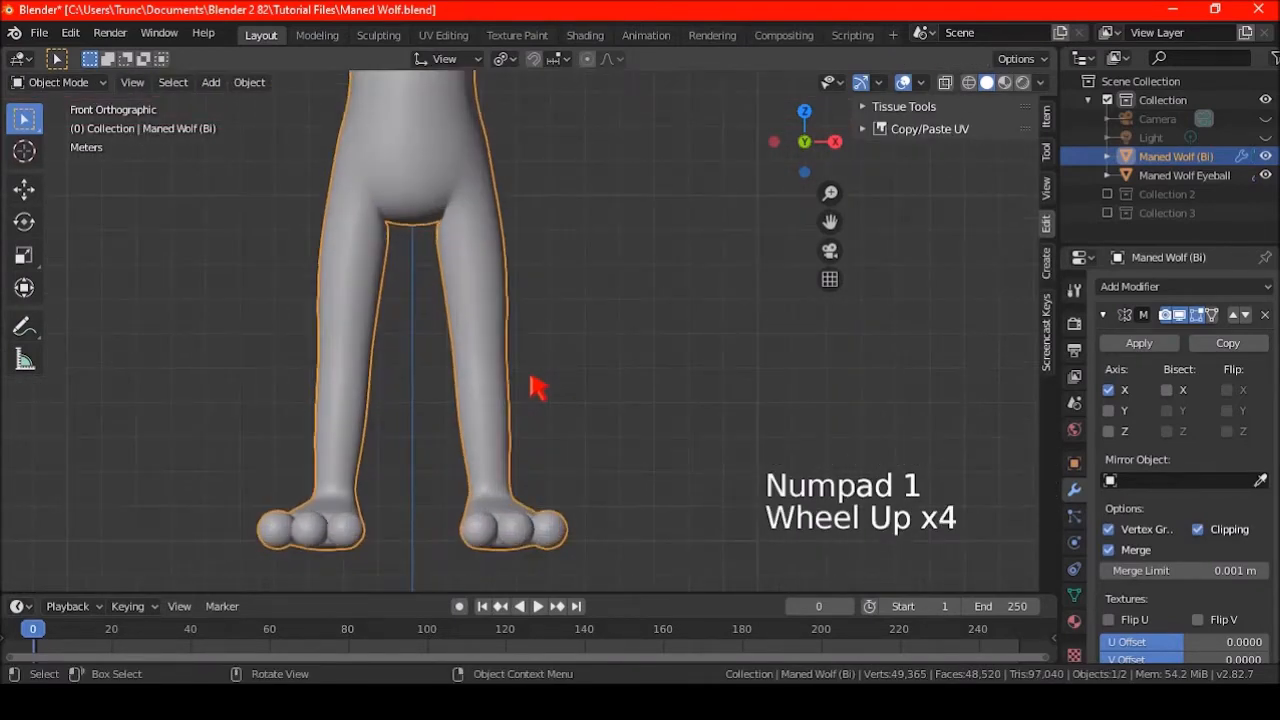
{"action": "key", "text": "s"}
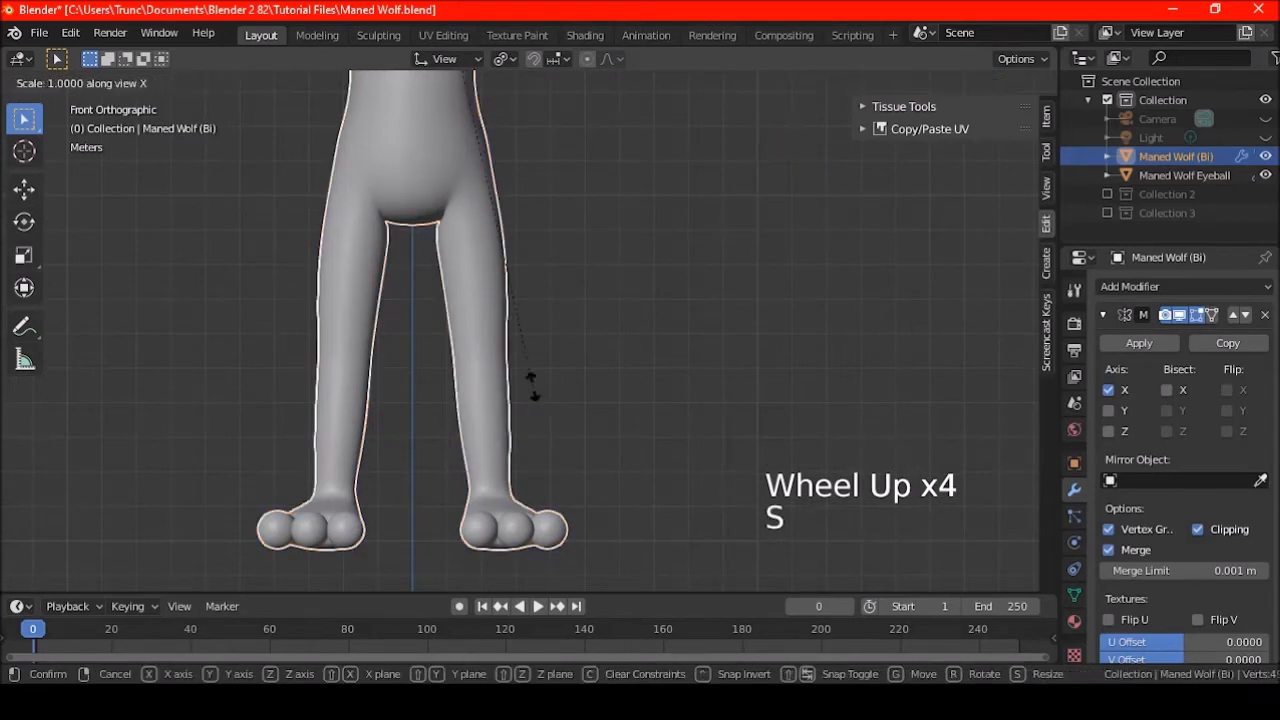
{"action": "key", "text": "Return"}
{"action": "key", "text": "ctrl+z"}
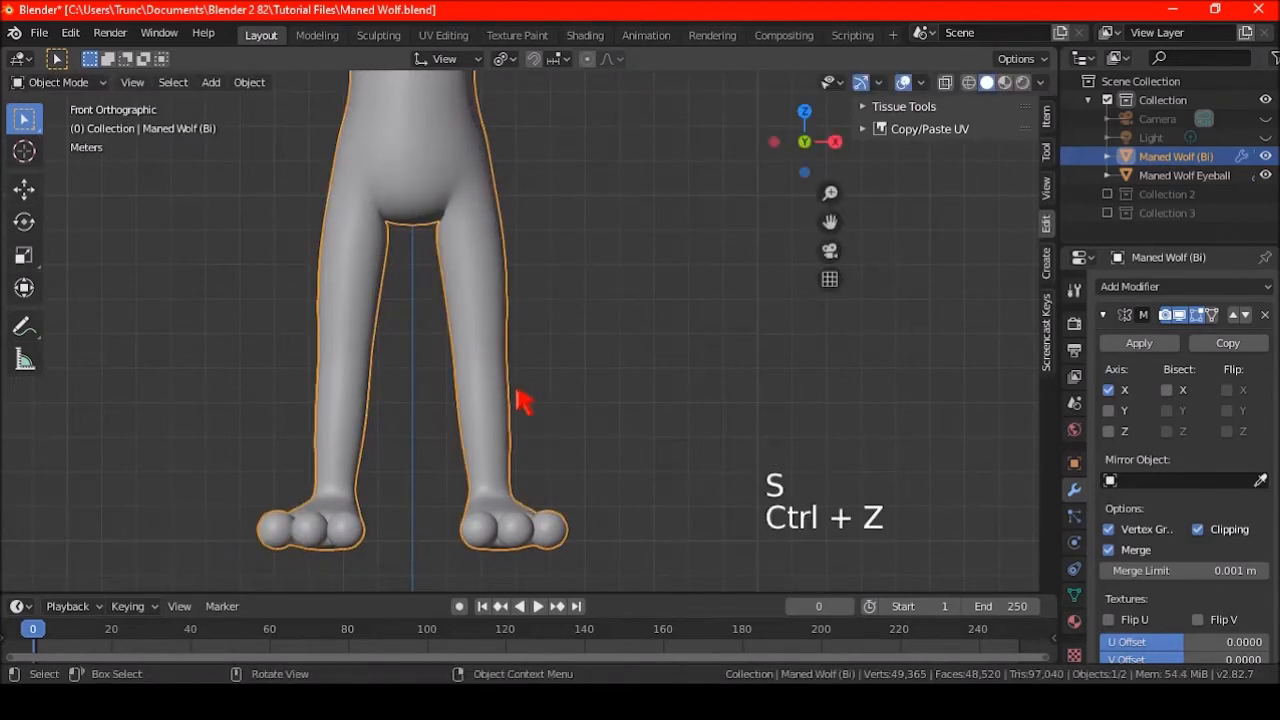
Examine the gap between the legs and the overall body proportions in front view
{"action": "middle_click_drag", "start_coordinate": [518, 400], "coordinate": [563, 429], "text": "shift"}
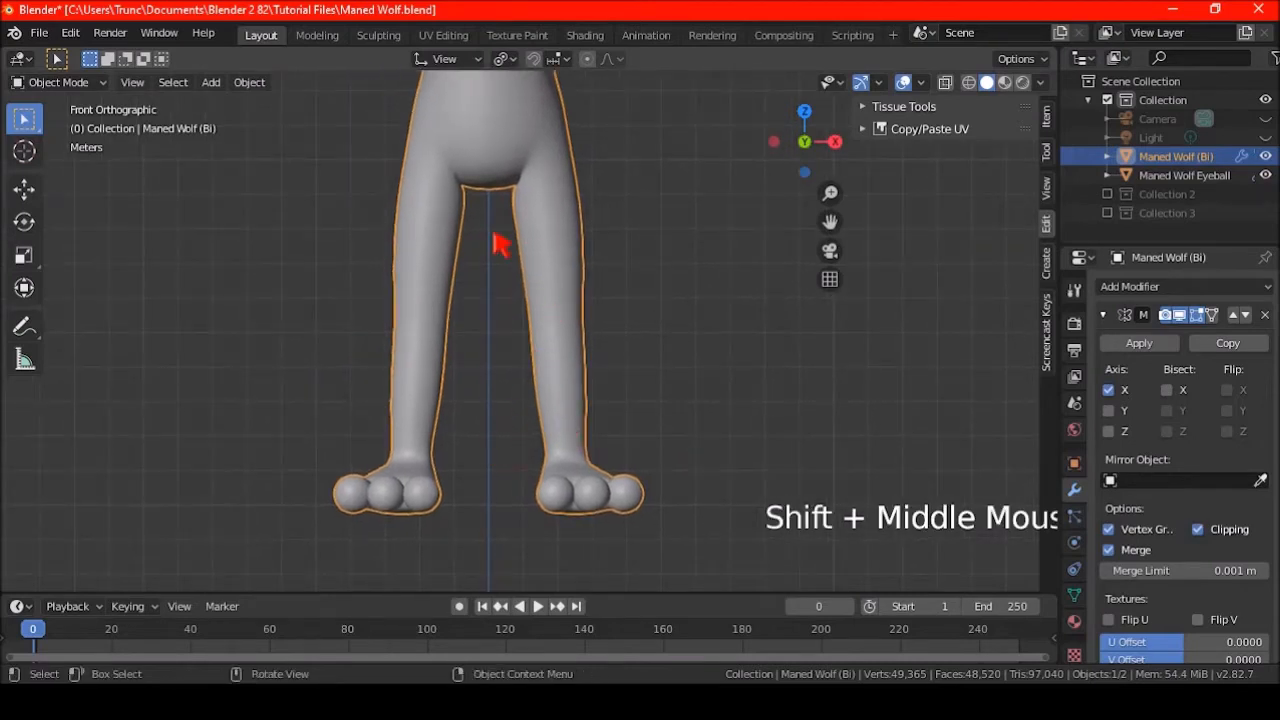
{"action": "mouse_move", "coordinate": [563, 368]}
{"action": "middle_mouse_down", "text": "shift"}
{"action": "mouse_move", "coordinate": [811, 406]}
{"action": "mouse_move", "coordinate": [540, 369]}
{"action": "middle_mouse_up", "text": "shift"}
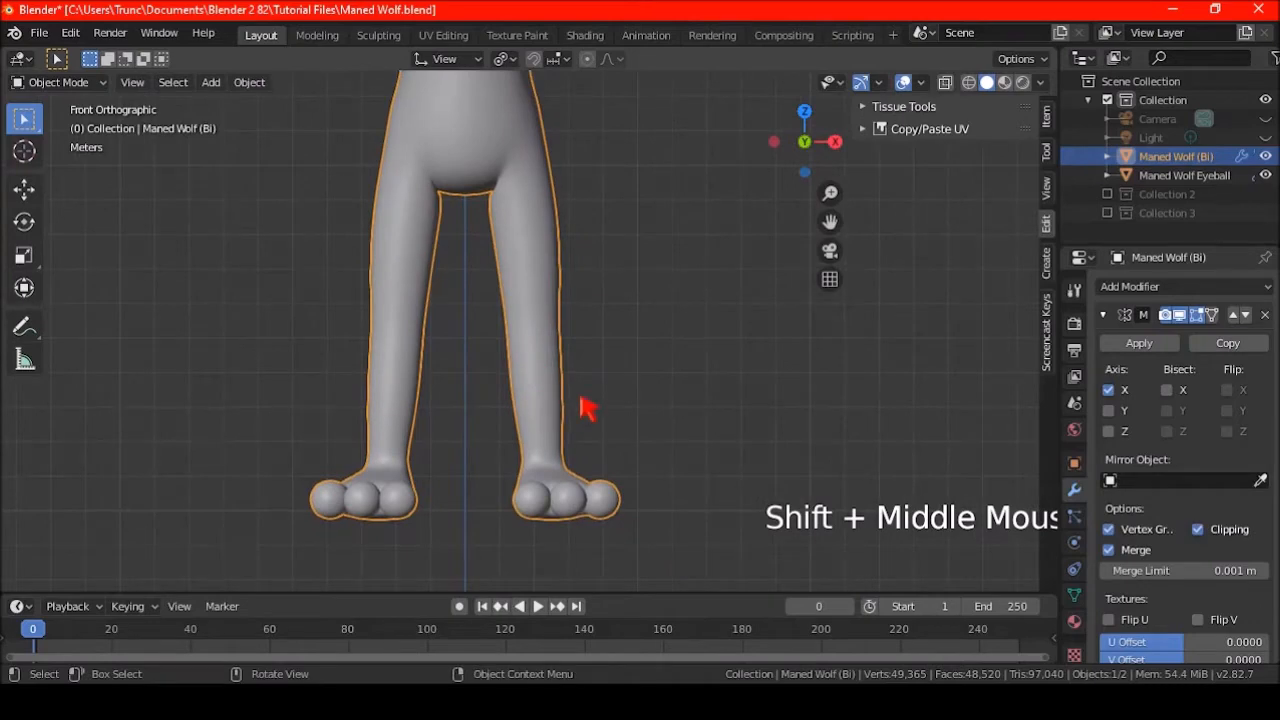
{"action": "scroll", "coordinate": [580, 392], "scroll_direction": "down", "scroll_amount": 4}
{"action": "middle_click_drag", "start_coordinate": [557, 323], "coordinate": [571, 386], "text": "shift"}
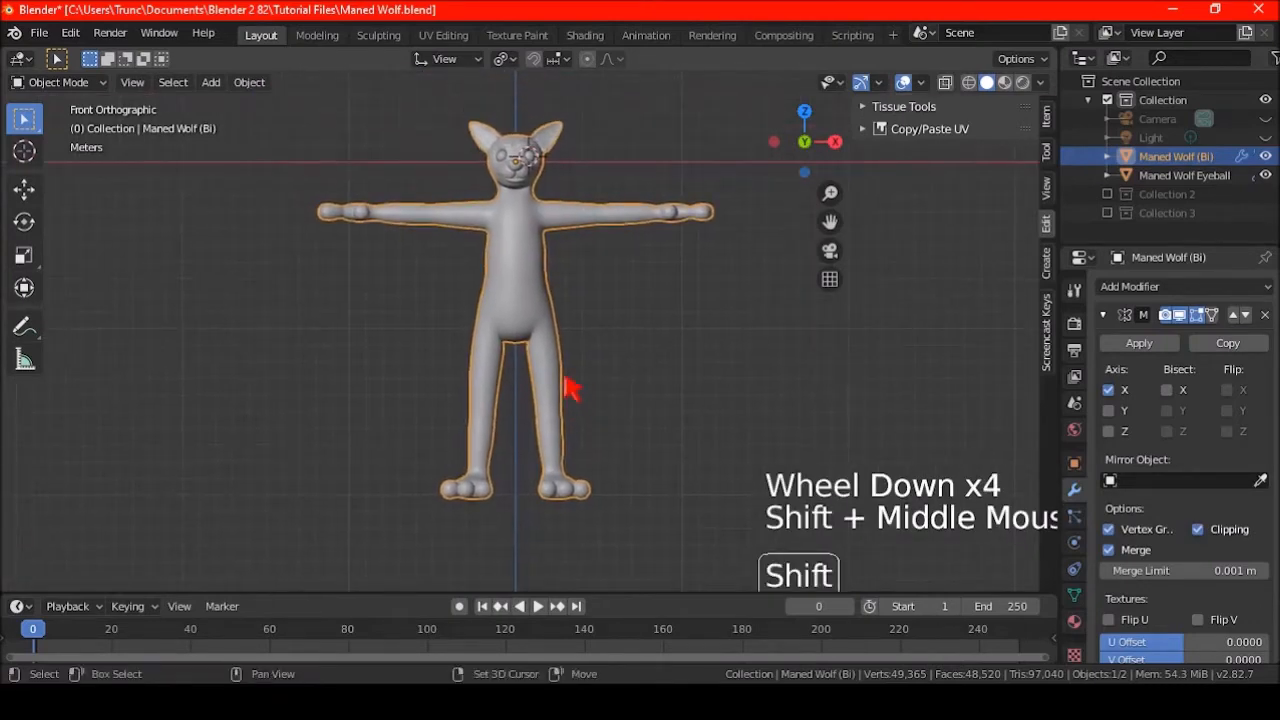
Select the horizontal edge loop across the upper hips in Edit Mode and enable proportional editing
{"action": "scroll", "coordinate": [540, 303], "scroll_direction": "up", "scroll_amount": 2}
{"action": "key", "text": "Tab"}
{"action": "middle_click_drag", "start_coordinate": [540, 303], "coordinate": [548, 325], "text": "shift"}
{"action": "key", "text": "a"}
{"action": "key", "text": "a"}
{"action": "key", "text": "a"}
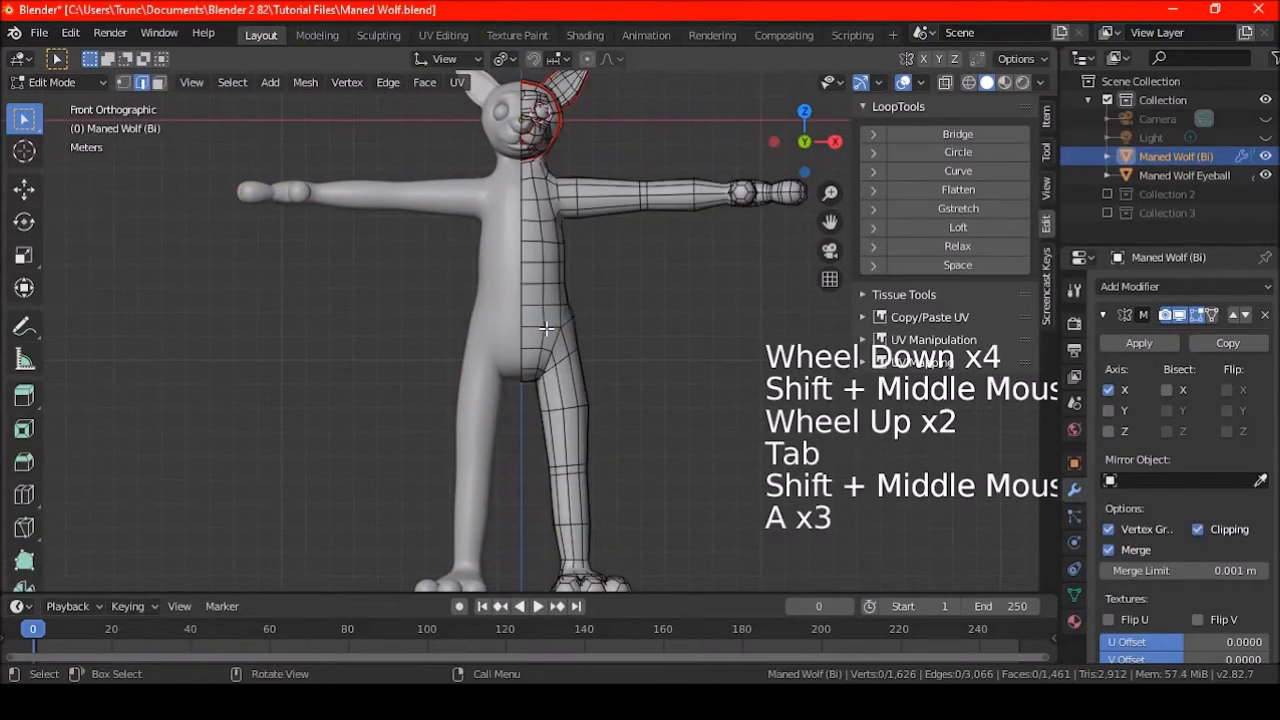
{"action": "scroll", "coordinate": [563, 290], "scroll_direction": "up", "scroll_amount": 3}
{"action": "left_click", "coordinate": [566, 285], "text": "alt+shift"}
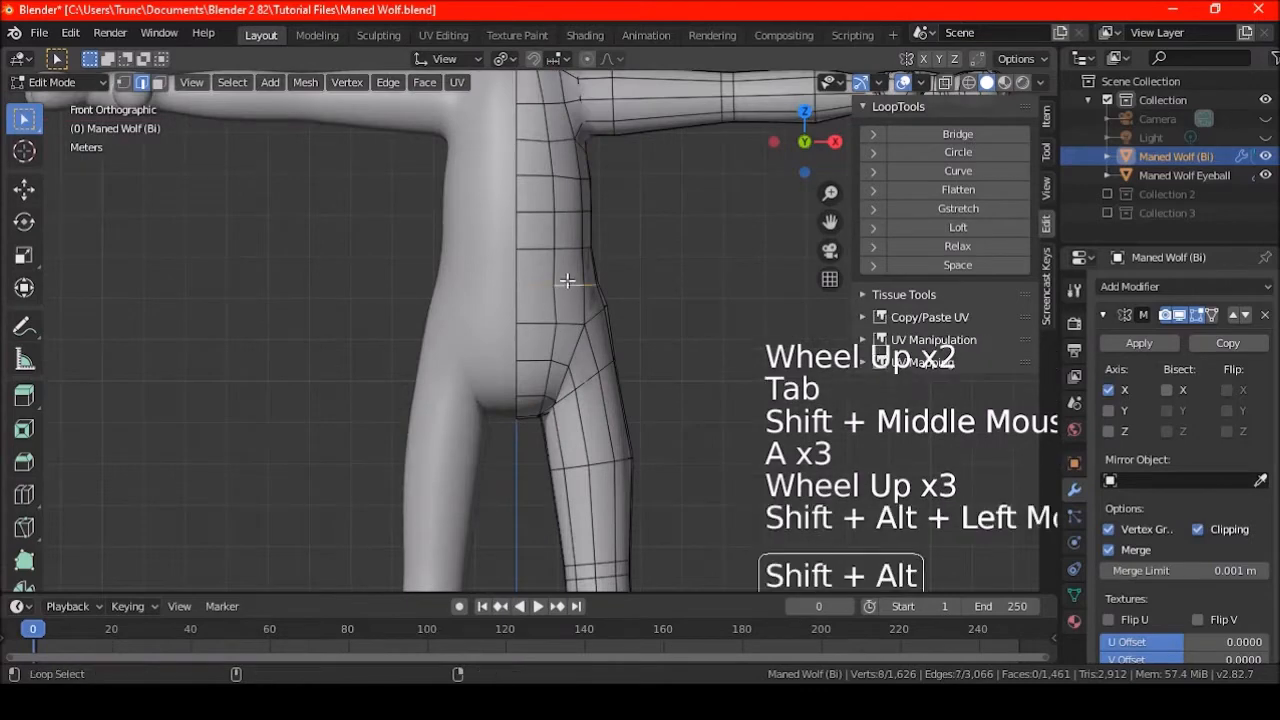
{"action": "left_click", "coordinate": [588, 59]}
{"action": "scroll", "coordinate": [555, 303], "scroll_direction": "down", "scroll_amount": 3}
{"action": "scroll", "coordinate": [555, 303], "scroll_direction": "up", "scroll_amount": 2}
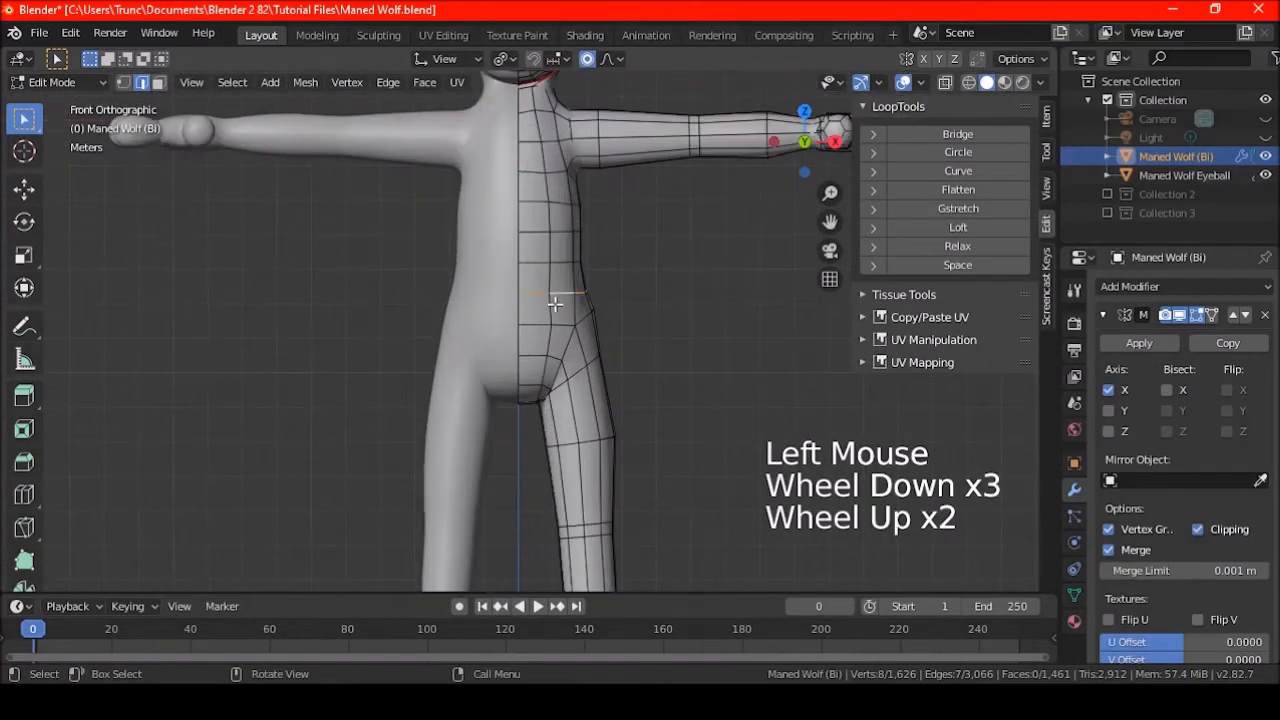
{"action": "scroll", "coordinate": [555, 303], "scroll_direction": "up", "scroll_amount": 1}
{"action": "scroll", "coordinate": [555, 303], "scroll_direction": "down", "scroll_amount": 4}
{"action": "scroll", "coordinate": [555, 303], "scroll_direction": "up", "scroll_amount": 6}
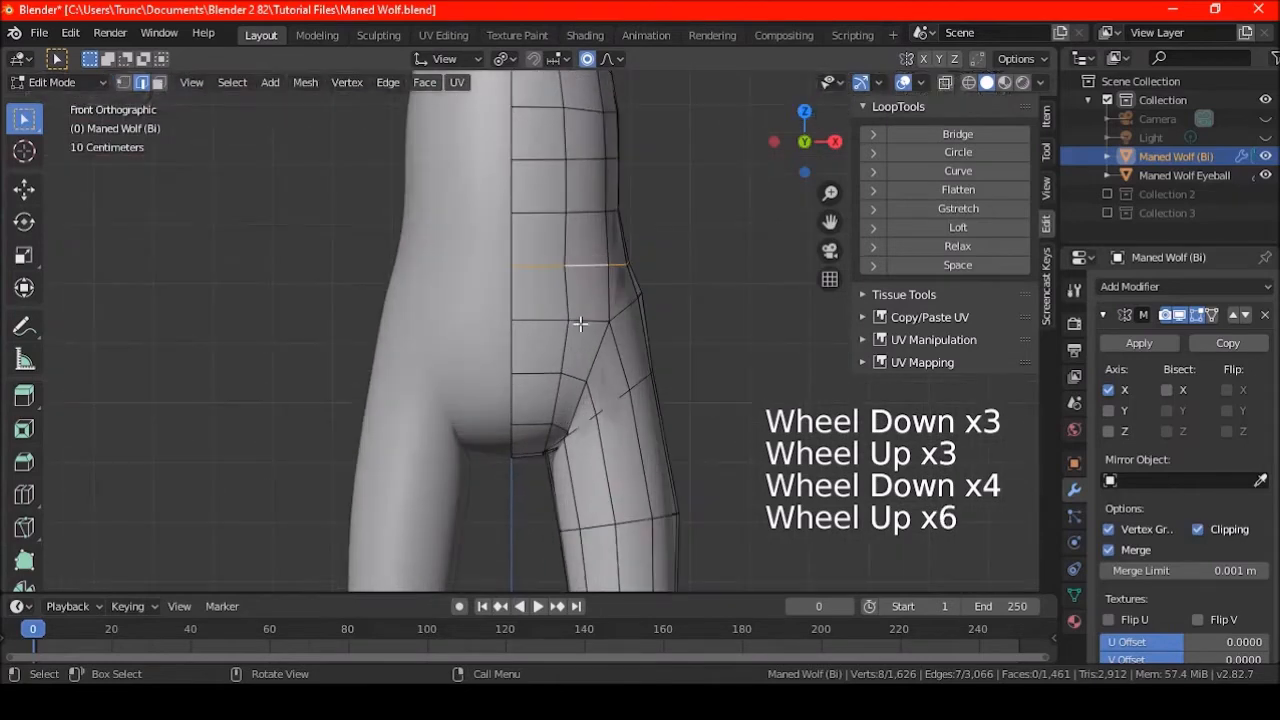
{"action": "key", "text": "s"}
{"action": "key", "text": "x"}
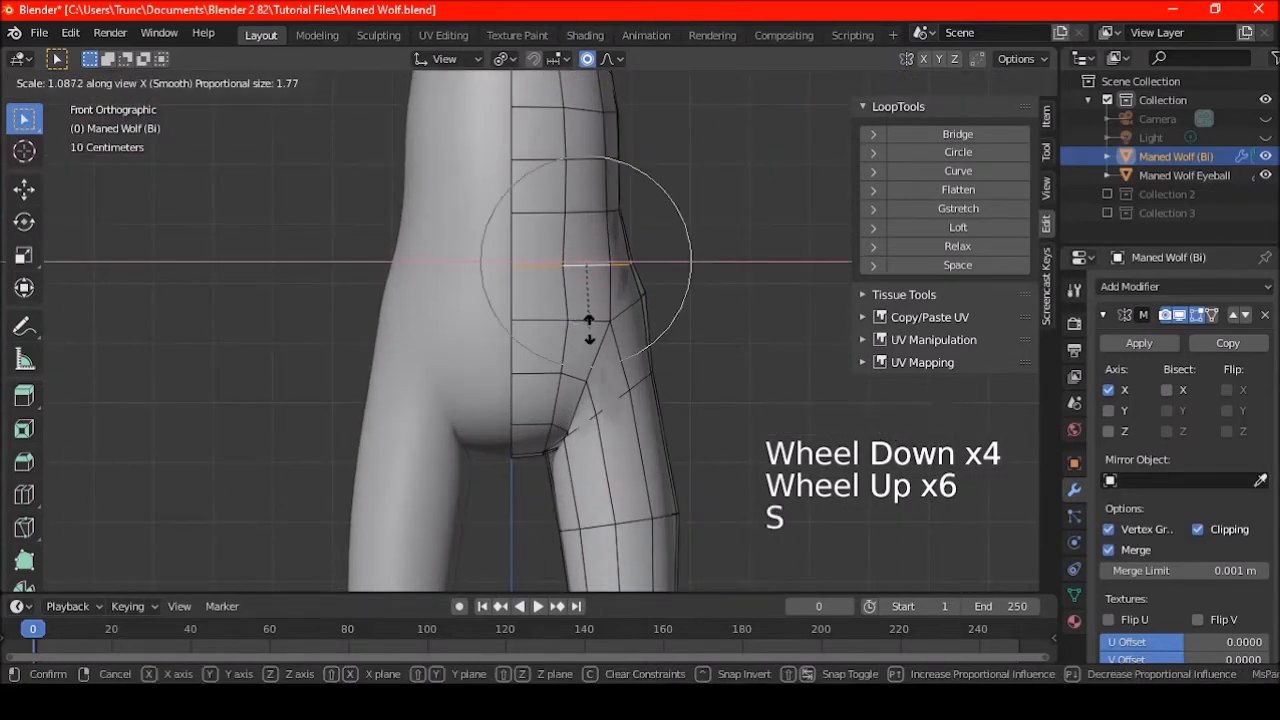
{"action": "left_click", "coordinate": [589, 320]}
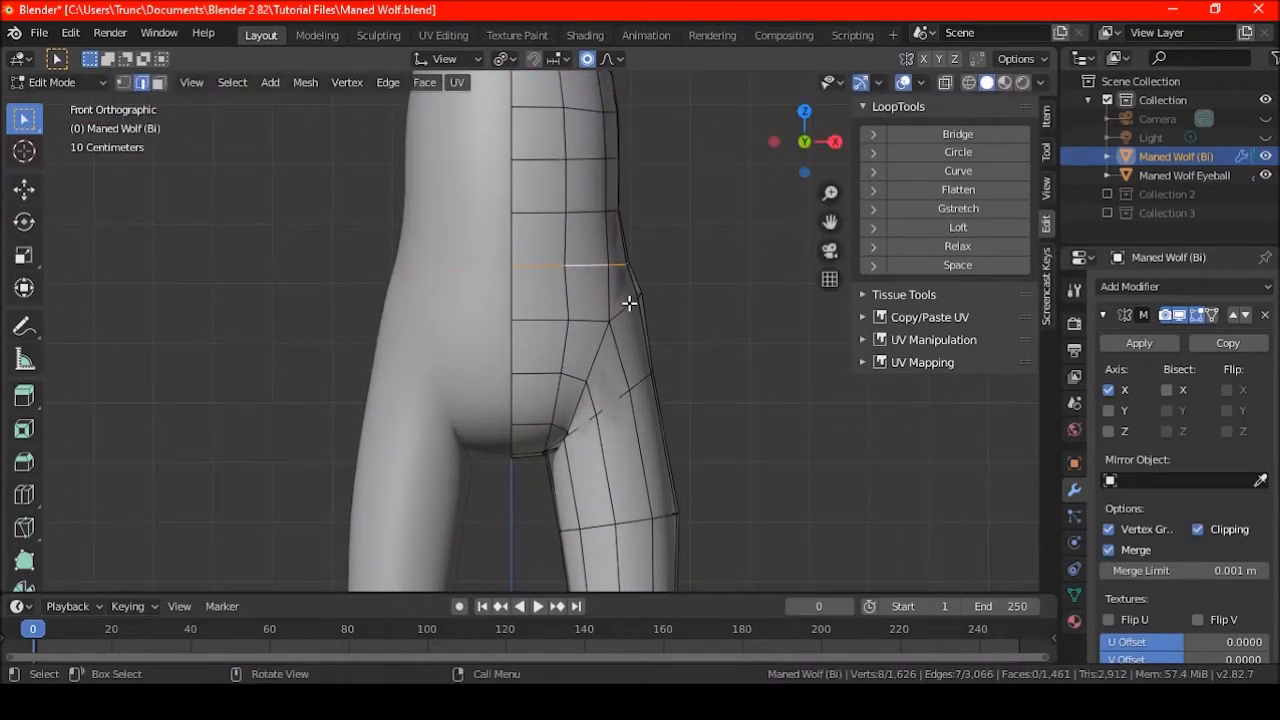
Move the upper-hip edge loop 0.1104 m outward along X with proportional editing, and clear the selection
{"action": "key", "text": "g"}
{"action": "key", "text": "x"}
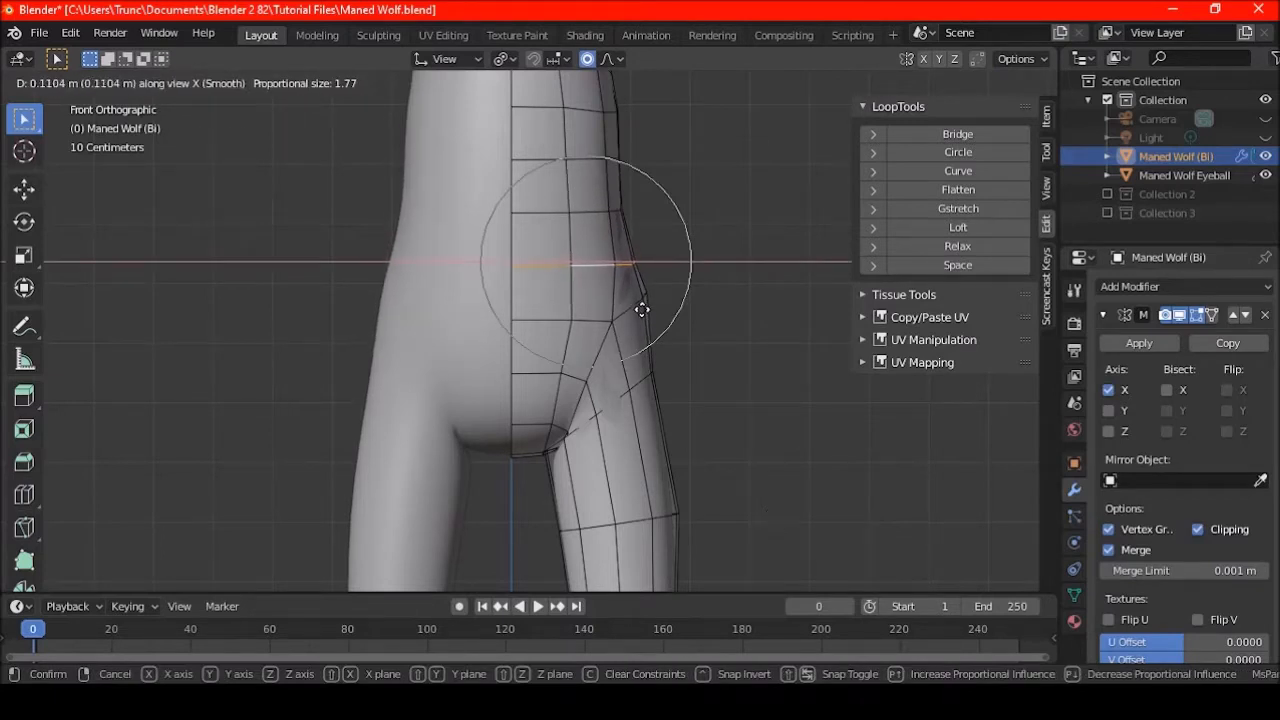
{"action": "left_click", "coordinate": [641, 310]}
{"action": "key", "text": "a"}
{"action": "key", "text": "a"}
{"action": "key", "text": "a"}
Move the edge loop just above the upper-hip loop 0.1261 m outward along X with proportional editing
{"action": "left_click", "coordinate": [600, 211], "text": "alt+shift"}
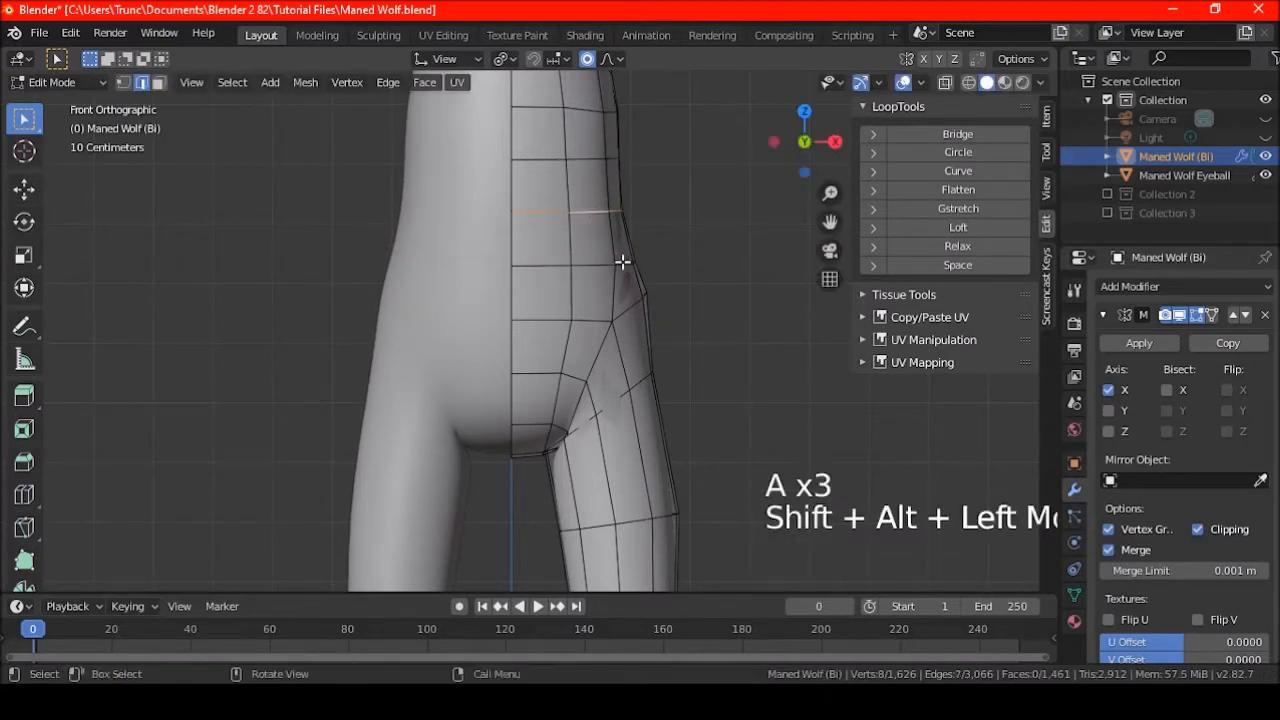
{"action": "key", "text": "g"}
{"action": "key", "text": "x"}
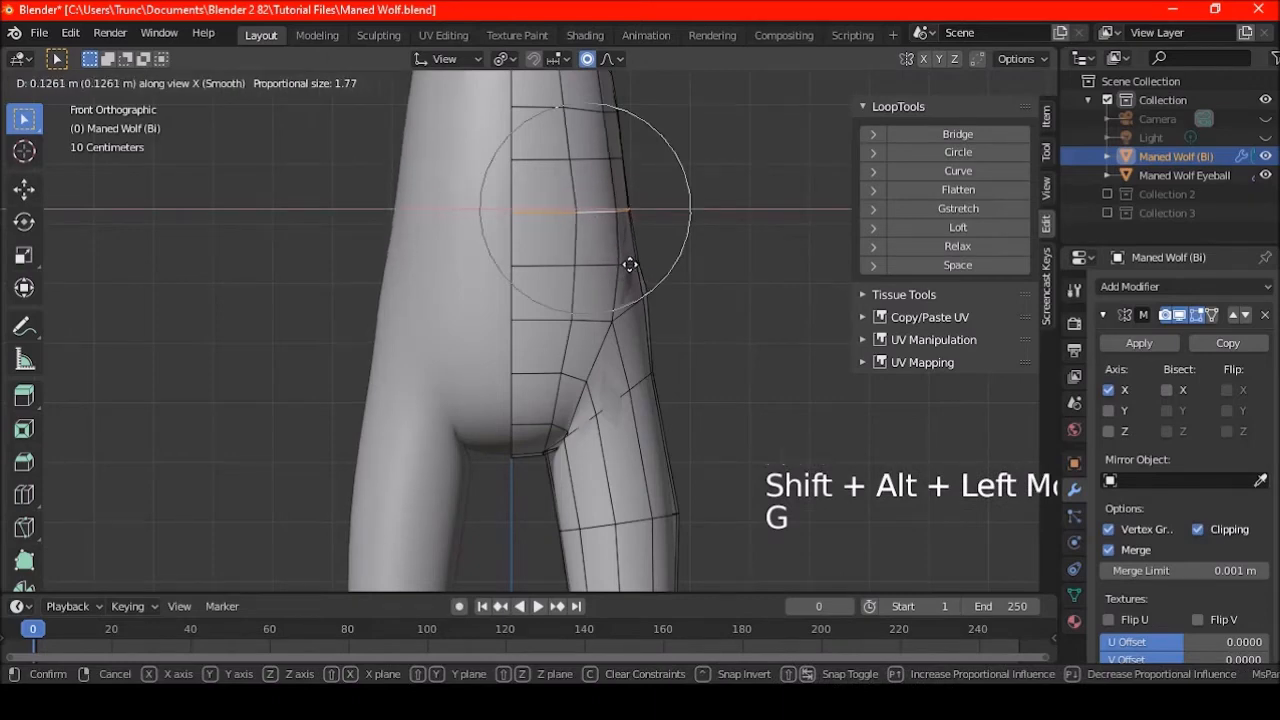
{"action": "left_click", "coordinate": [629, 264]}
{"action": "key", "text": "a"}
{"action": "key", "text": "a"}
{"action": "key", "text": "a"}
Check the reshaped hip silhouette from the front in Object Mode, and return to Edit Mode
{"action": "scroll", "coordinate": [570, 287], "scroll_direction": "down", "scroll_amount": 5}
{"action": "mouse_move", "coordinate": [585, 347]}
{"action": "middle_mouse_down", "text": "shift"}
{"action": "mouse_move", "coordinate": [606, 320]}
{"action": "mouse_move", "coordinate": [619, 343]}
{"action": "mouse_move", "coordinate": [606, 354]}
{"action": "mouse_move", "coordinate": [634, 334]}
{"action": "mouse_move", "coordinate": [569, 331]}
{"action": "middle_mouse_up", "text": "shift"}
{"action": "key", "text": "Tab"}
{"action": "scroll", "coordinate": [617, 343], "scroll_direction": "down", "scroll_amount": 2}
{"action": "key", "text": "KP_1"}
{"action": "scroll", "coordinate": [585, 362], "scroll_direction": "up", "scroll_amount": 2}
{"action": "key", "text": "Tab"}
Select the edge loop around the top of the thigh, with the pivot set to Median Point and vertex selection active
{"action": "scroll", "coordinate": [663, 351], "scroll_direction": "up", "scroll_amount": 3}
{"action": "left_click", "coordinate": [590, 330], "text": "alt+shift"}
{"action": "key", "text": "s"}
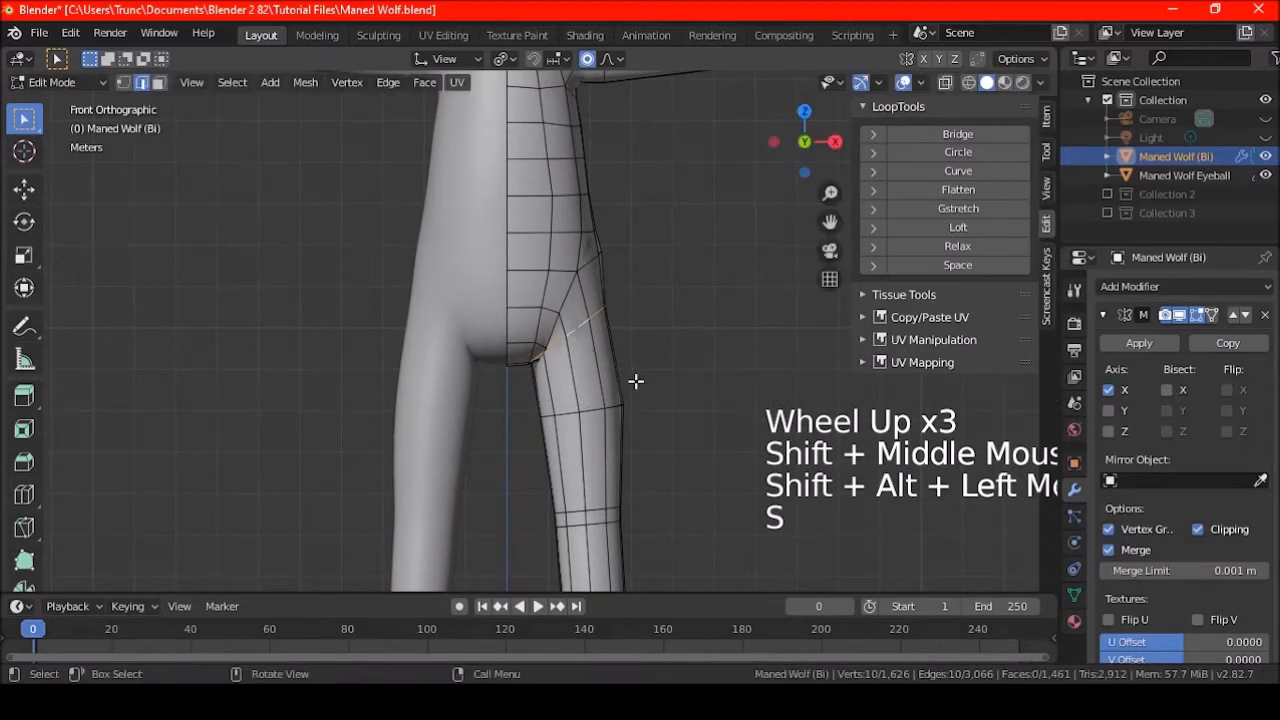
{"action": "key", "text": "alt+s"}
{"action": "left_click", "coordinate": [646, 400]}
{"action": "left_click", "coordinate": [501, 58]}
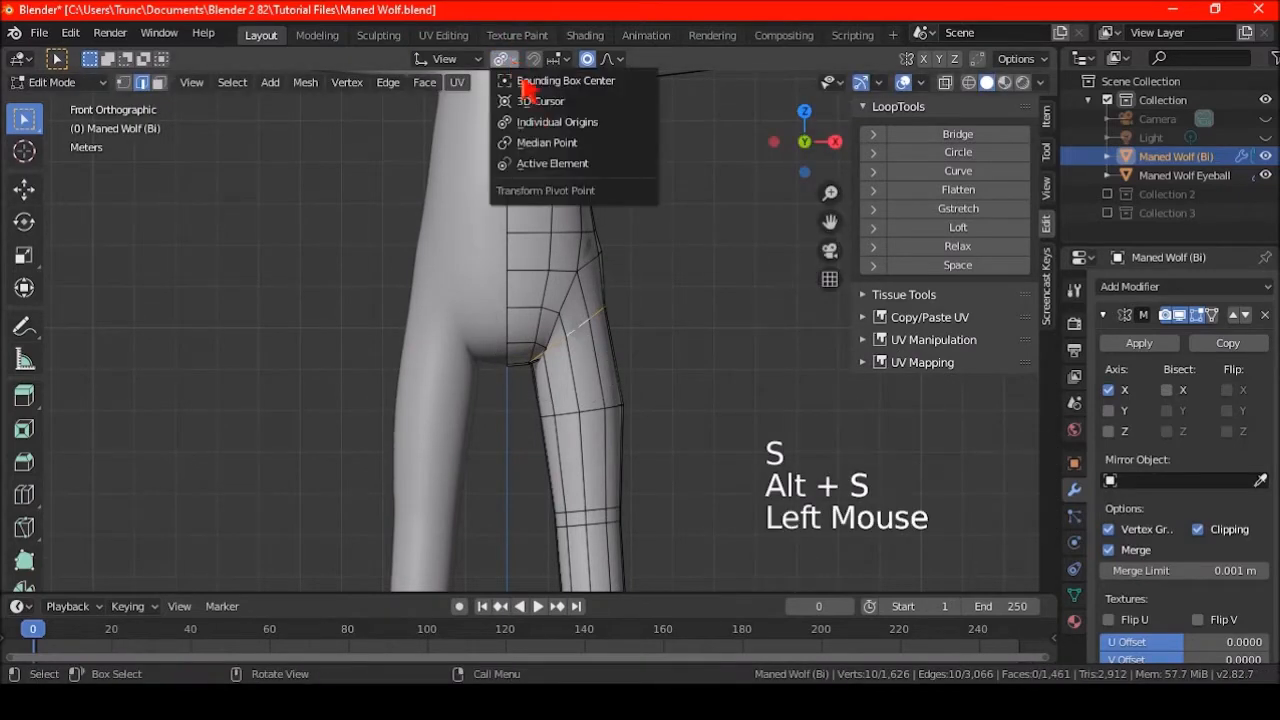
{"action": "left_click", "coordinate": [540, 143]}
{"action": "left_click", "coordinate": [123, 82]}
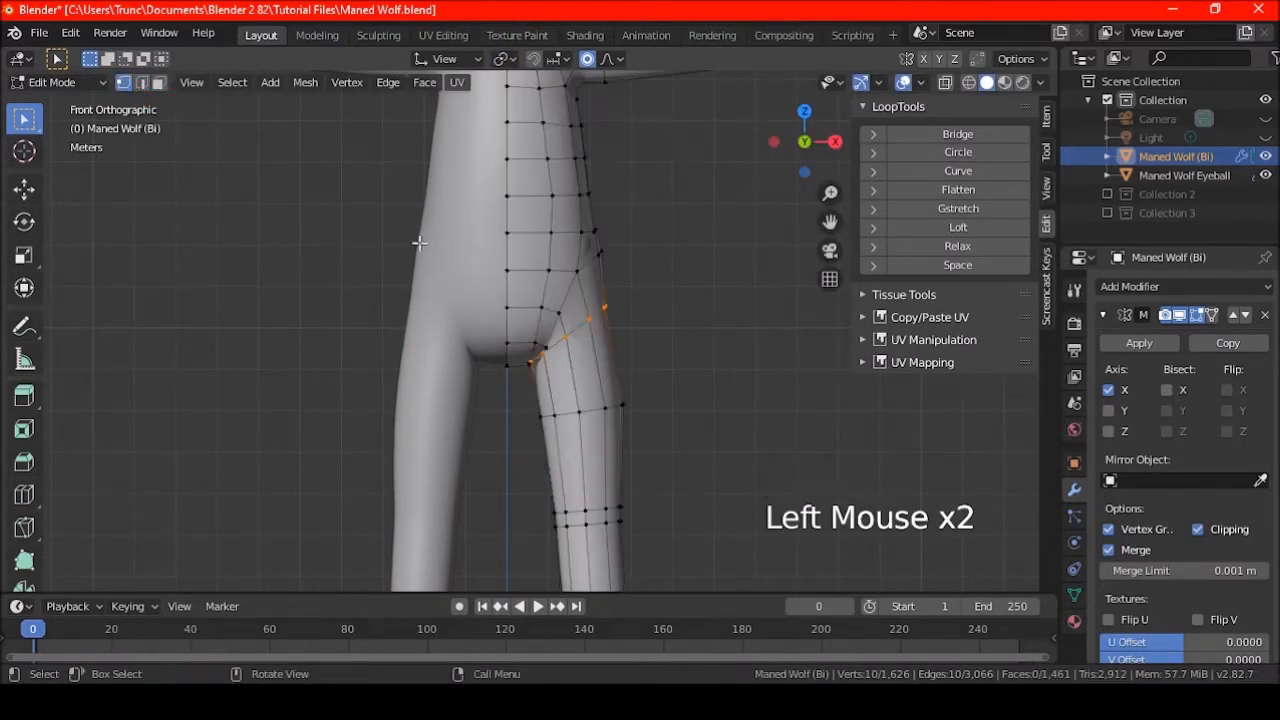
Fatten the top-of-thigh loop by 0.2724 with an enlarged proportional influence, and clear the selection
{"action": "key", "text": "alt+s"}
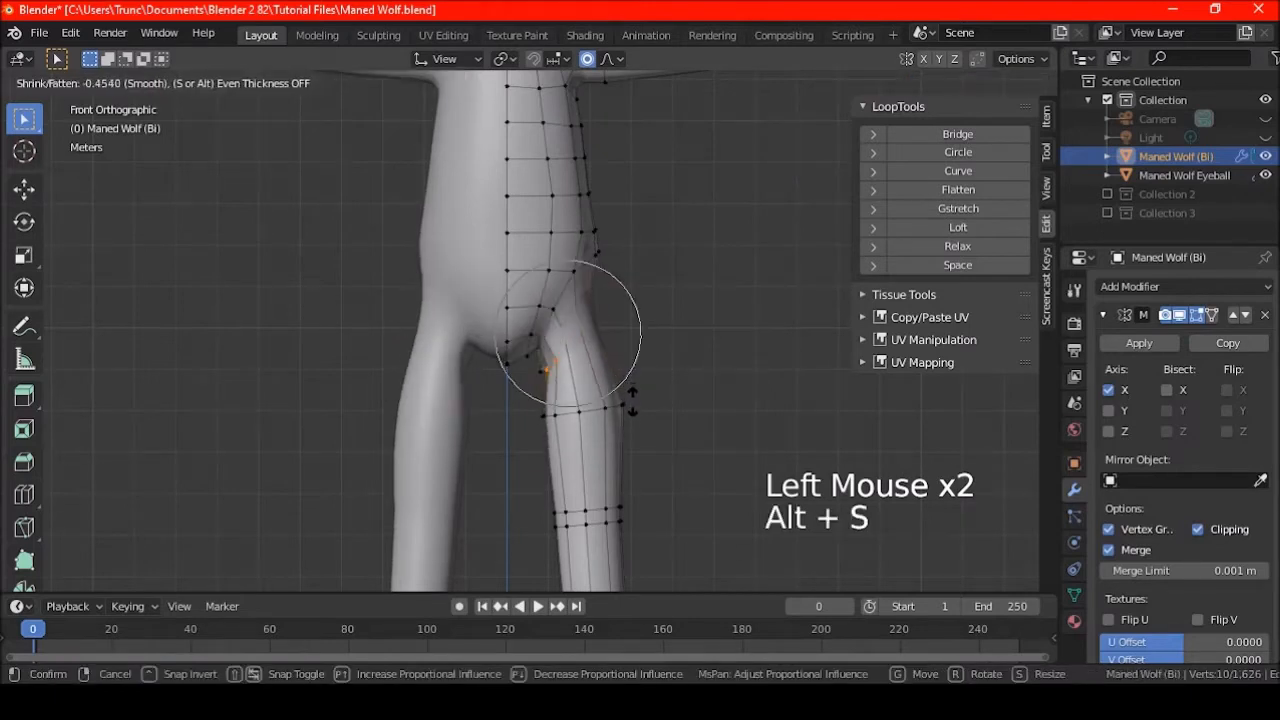
{"action": "scroll", "coordinate": [630, 387], "scroll_direction": "down", "scroll_amount": 3}
{"action": "scroll", "coordinate": [630, 387], "scroll_direction": "down", "scroll_amount": 3}
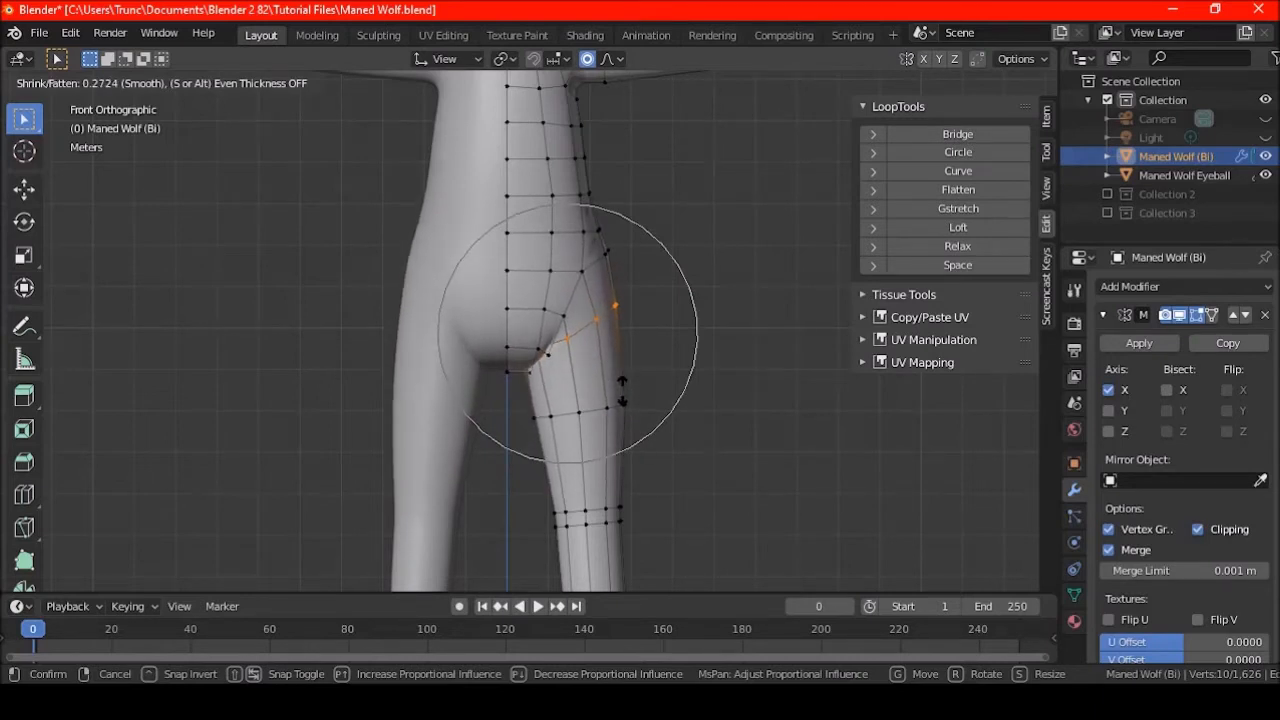
{"action": "left_click", "coordinate": [622, 390]}
{"action": "key", "text": "a"}
{"action": "key", "text": "a"}
{"action": "key", "text": "a"}
{"action": "scroll", "coordinate": [608, 366], "scroll_direction": "down", "scroll_amount": 4}
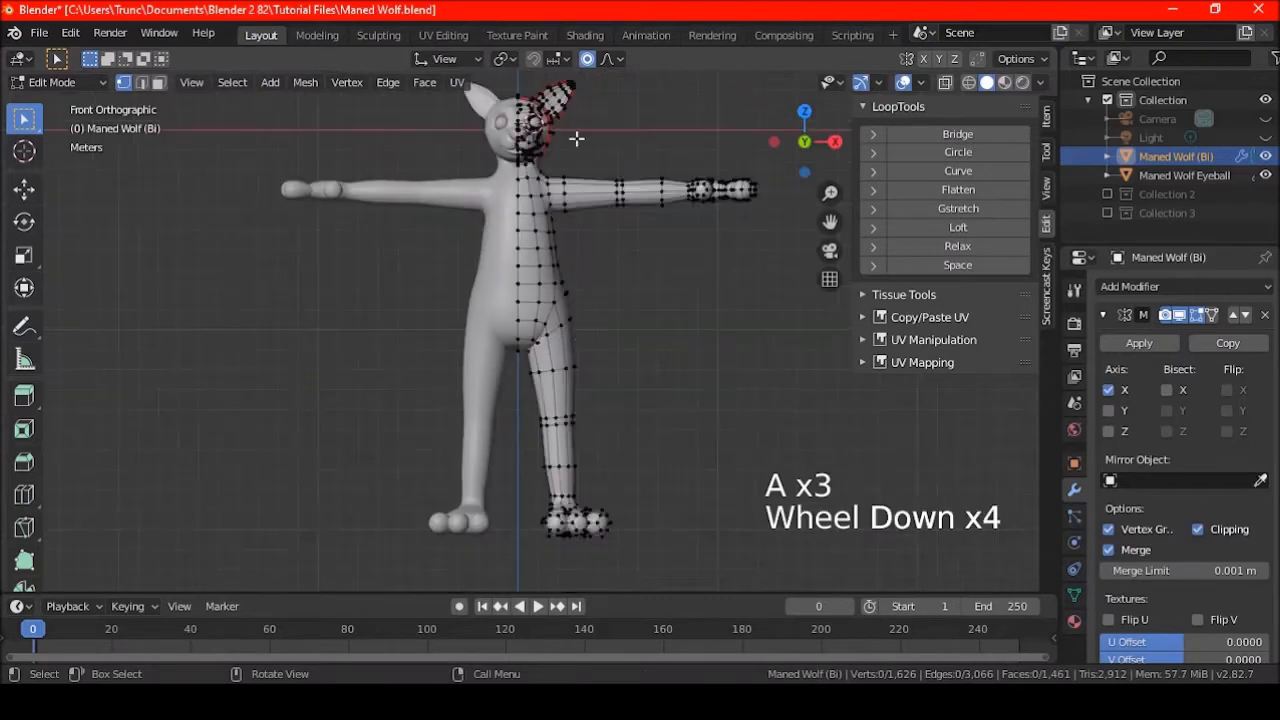
{"action": "scroll", "coordinate": [561, 249], "scroll_direction": "up", "scroll_amount": 3}
{"action": "scroll", "coordinate": [572, 322], "scroll_direction": "up", "scroll_amount": 3}
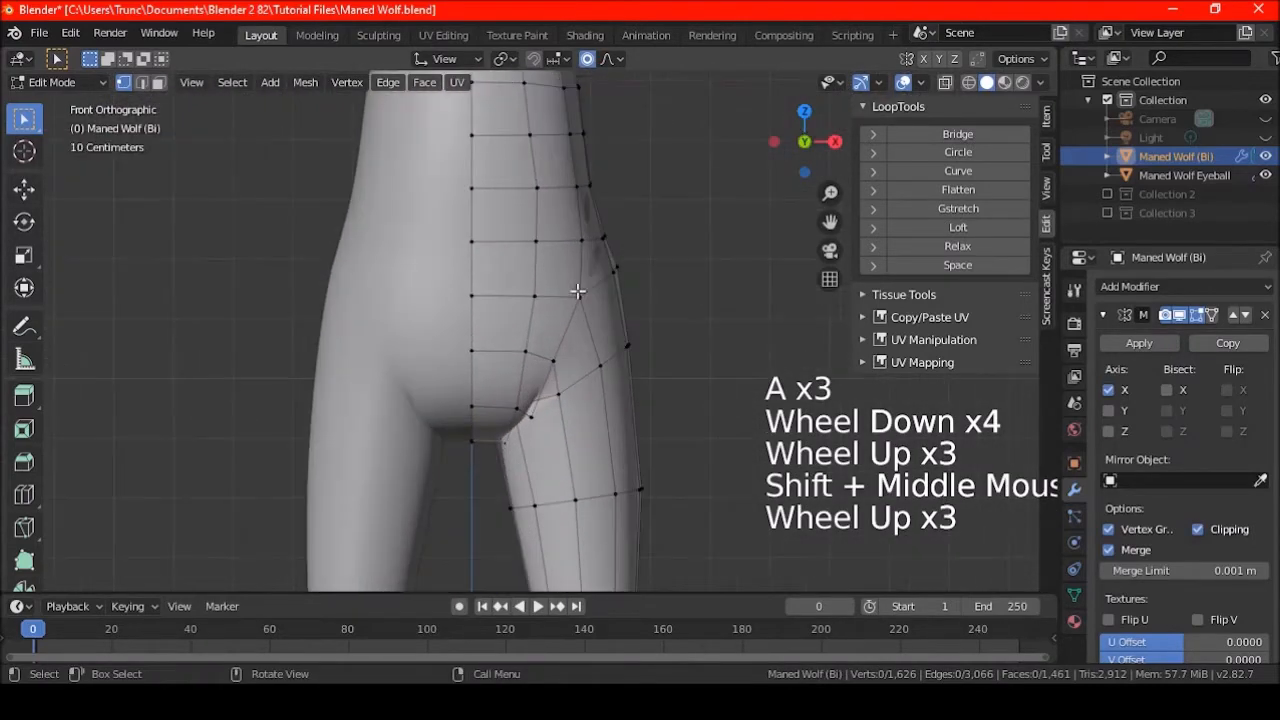
{"action": "left_click", "coordinate": [580, 288], "text": "alt+shift"}
{"action": "key", "text": "a"}
{"action": "key", "text": "a"}
{"action": "key", "text": "a"}
{"action": "left_click", "coordinate": [557, 297], "text": "alt+shift"}
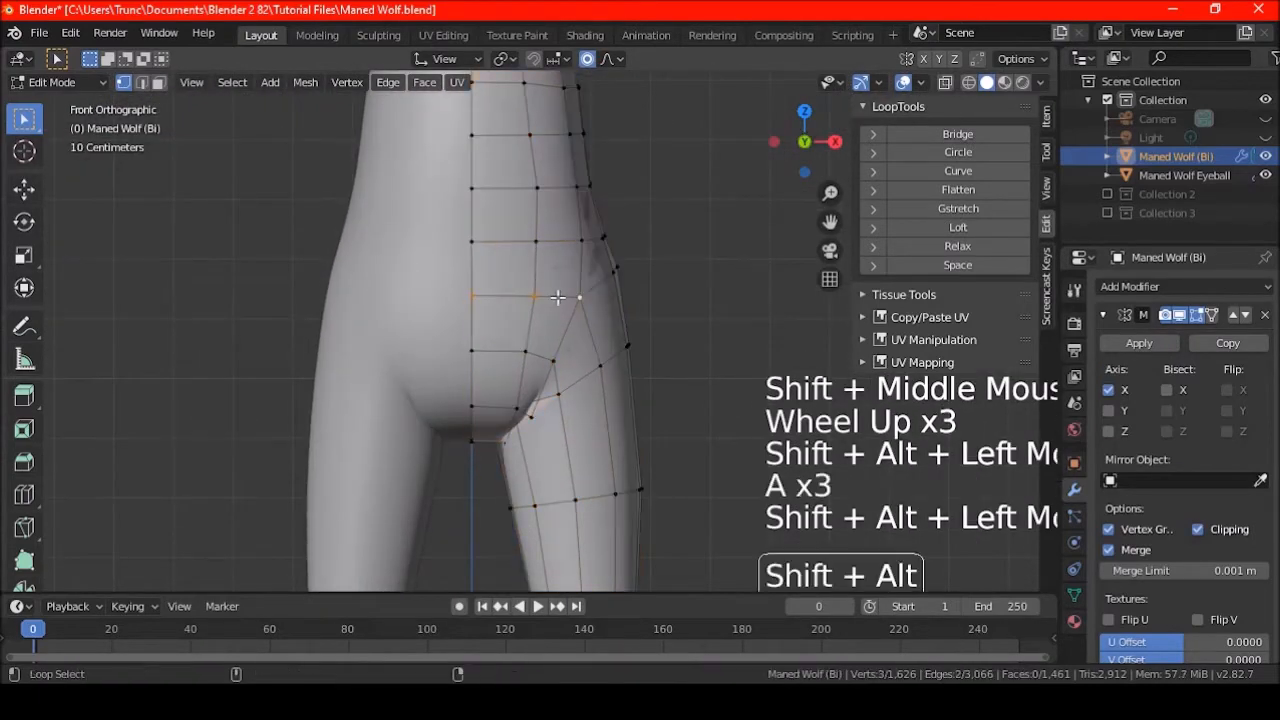
{"action": "key", "text": "a"}
{"action": "key", "text": "a"}
{"action": "key", "text": "a"}
{"action": "key", "text": "a"}
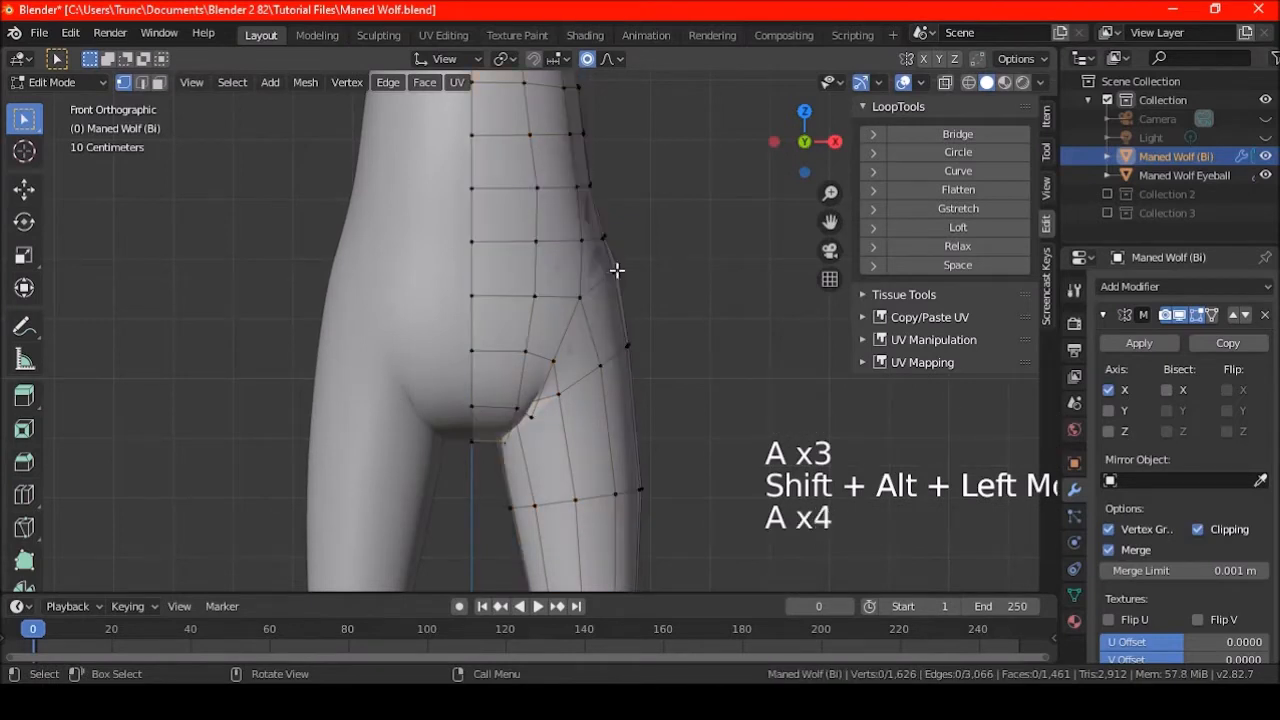
Move the short edge loop at the outer hip crease -0.1419 m along X with proportional editing disabled
{"action": "left_click", "coordinate": [606, 273], "text": "alt+shift"}
{"action": "left_click", "coordinate": [588, 59]}
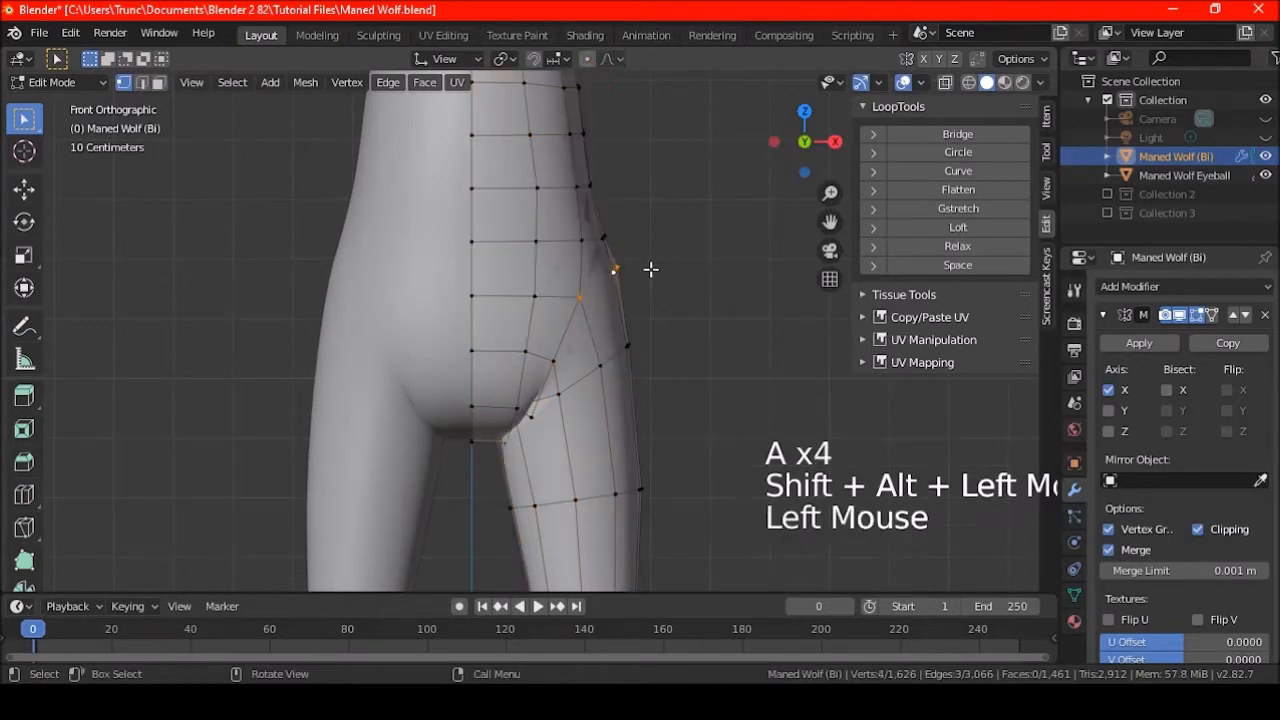
{"action": "key", "text": "g"}
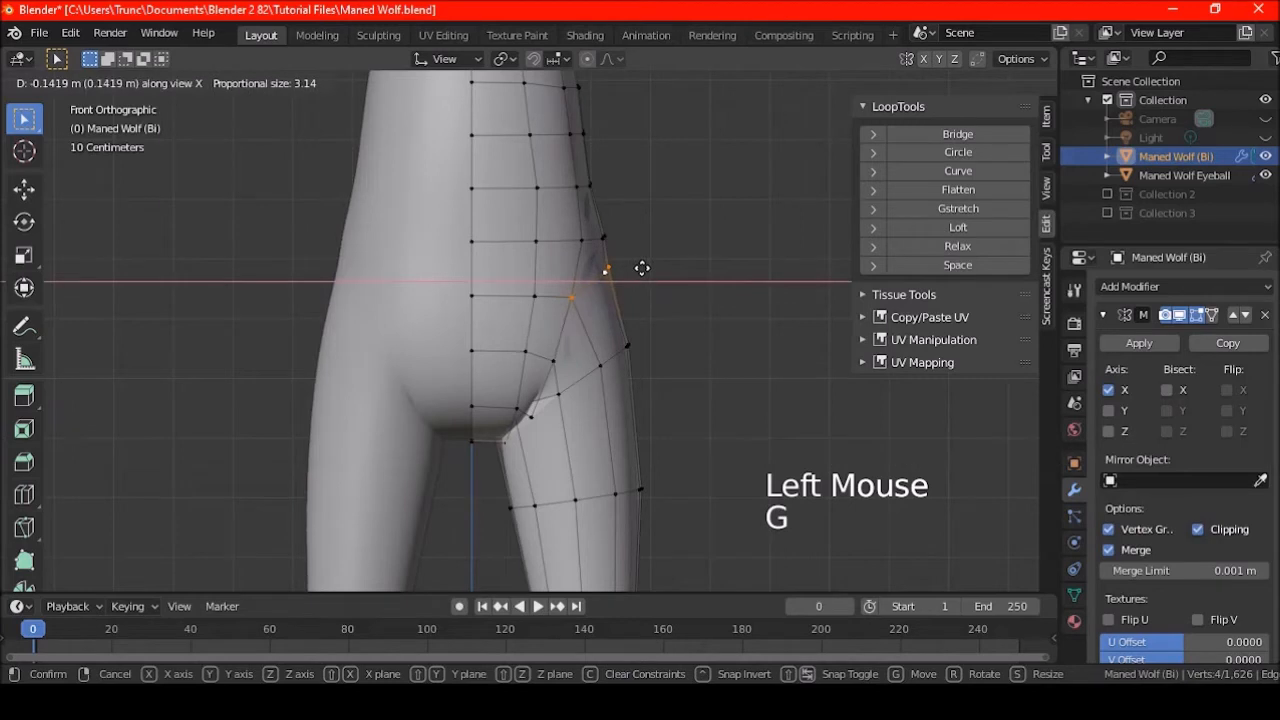
{"action": "left_click", "coordinate": [642, 268]}
{"action": "key", "text": "a"}
{"action": "key", "text": "a"}
{"action": "key", "text": "a"}
Scale the upper-hip edge loop to 0.938 along X
{"action": "left_click", "coordinate": [594, 240], "text": "alt+shift"}
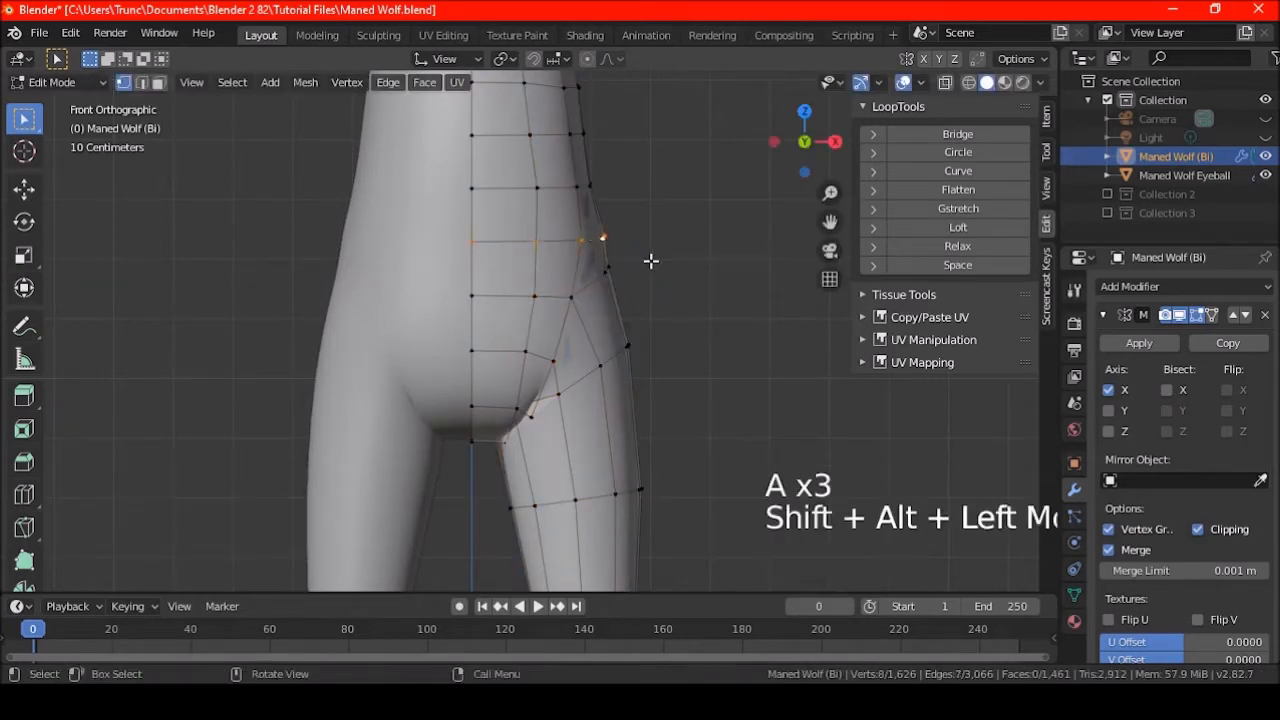
{"action": "key", "text": "s"}
{"action": "key", "text": "x"}
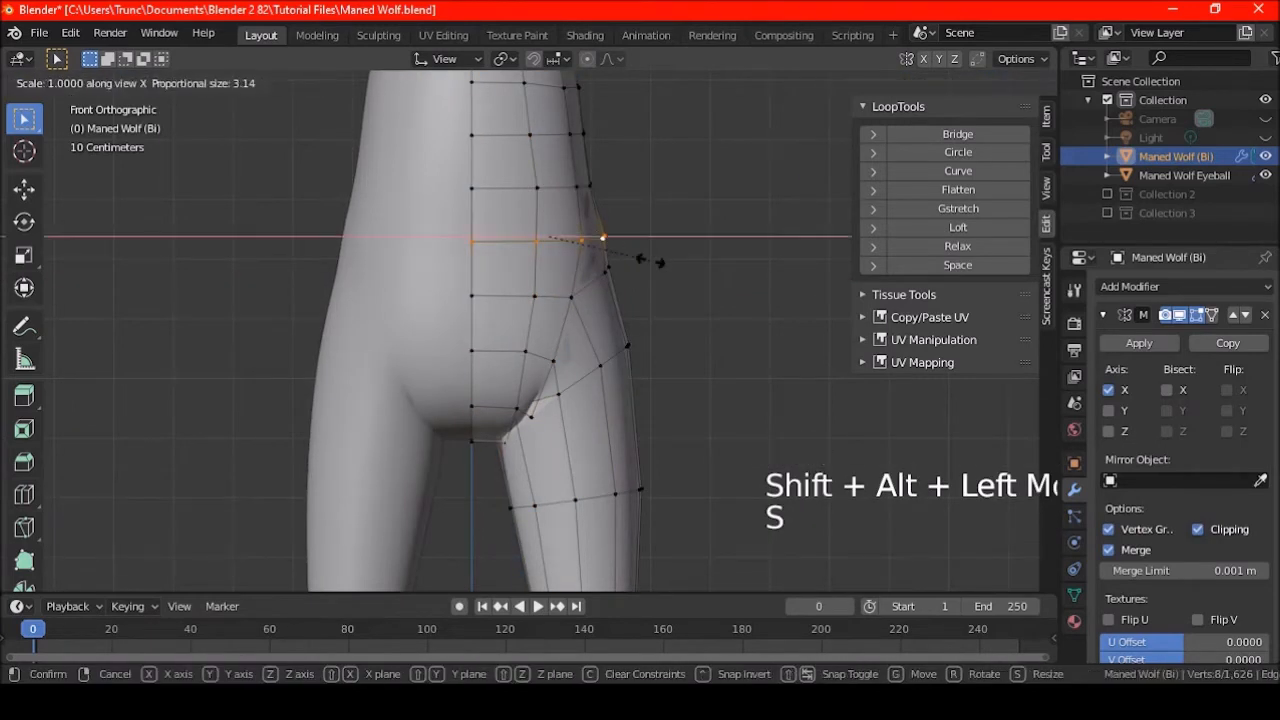
{"action": "left_click", "coordinate": [642, 263]}
Move the upper-hip edge loop -0.0473 m along X, and shift it 0.0315 m along X and 0.11 m along Z
{"action": "key", "text": "g"}
{"action": "key", "text": "x"}
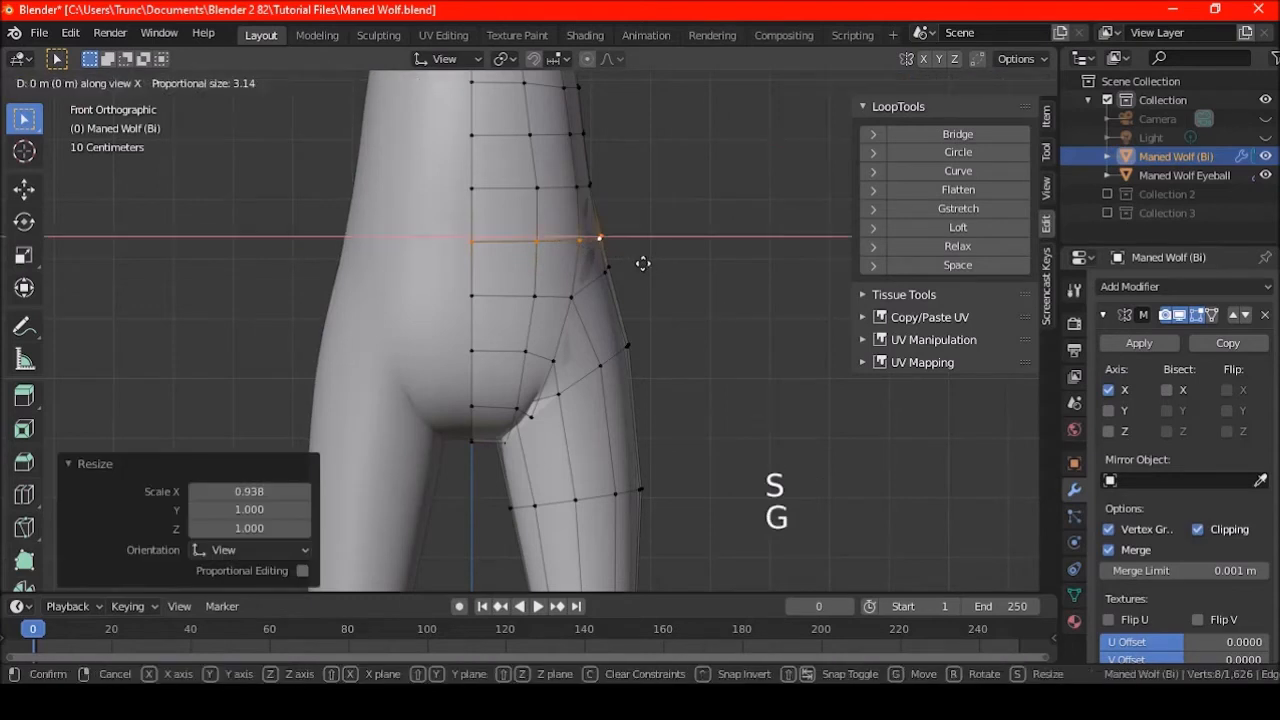
{"action": "left_click", "coordinate": [640, 263]}
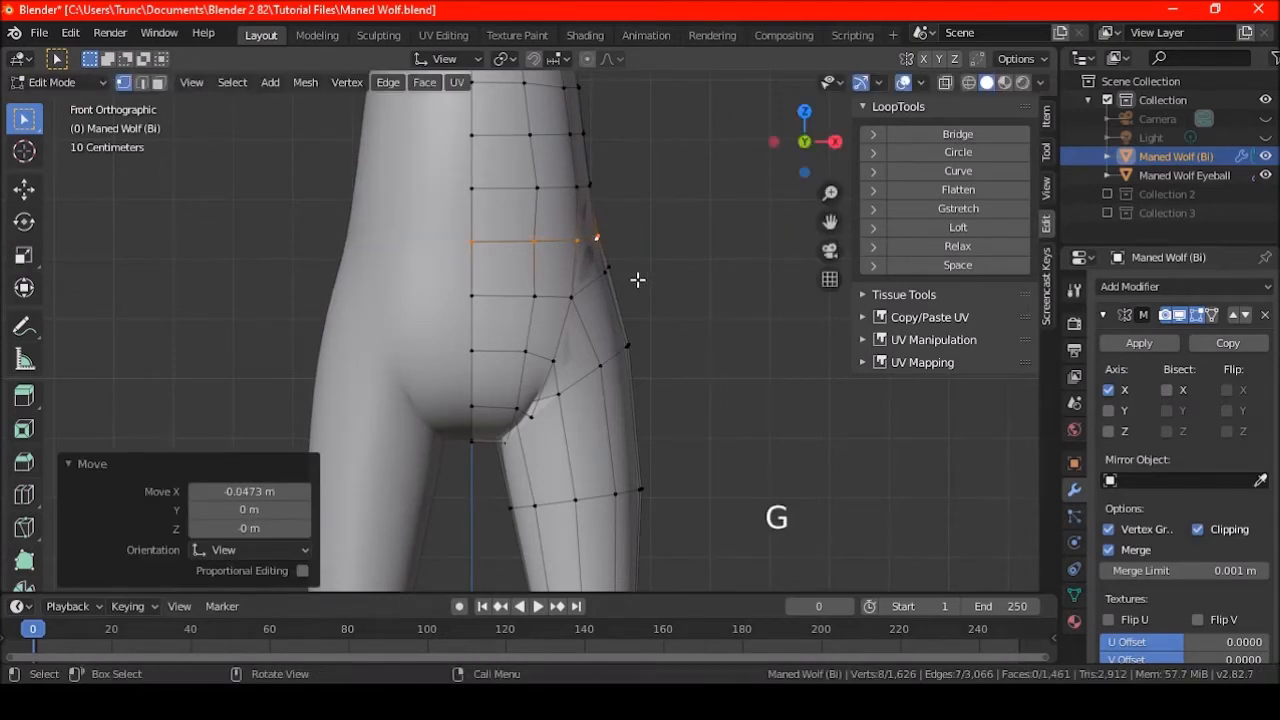
{"action": "key", "text": "g"}
{"action": "left_click", "coordinate": [639, 272]}
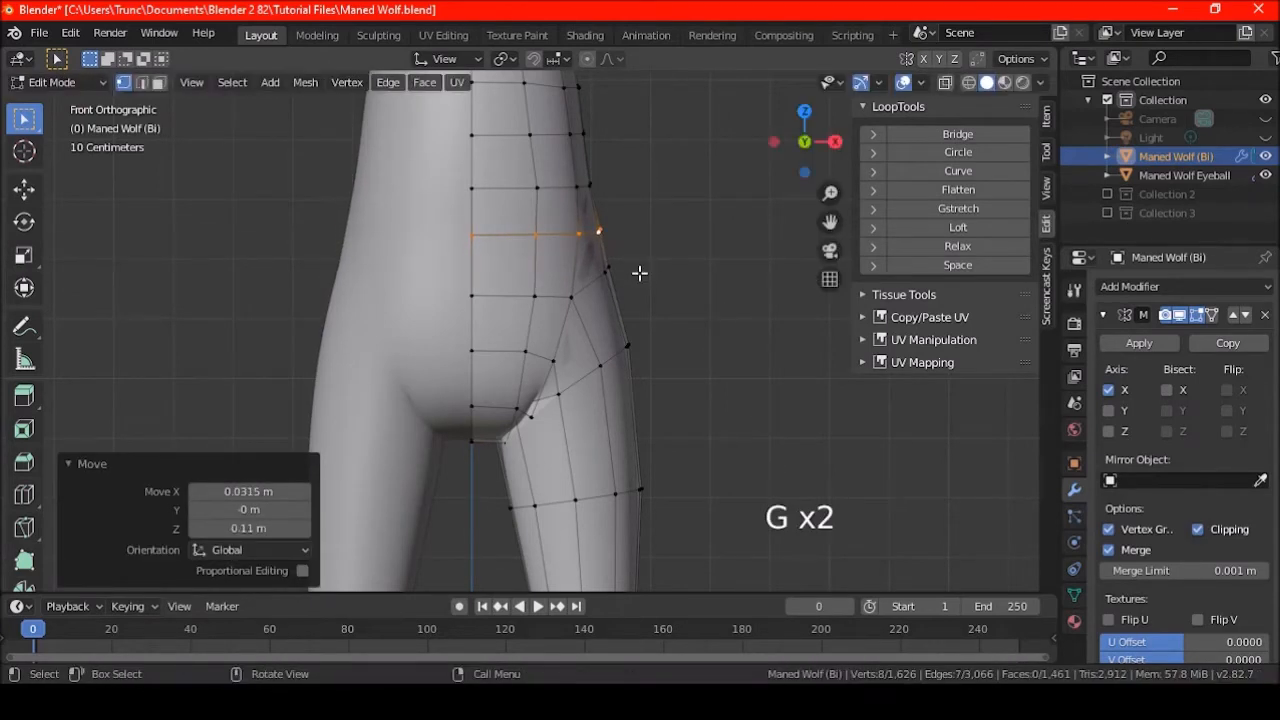
Deselect the outermost side vertices of the upper-hip loop using X-ray, nudge the remaining six about 0.016 m along X, and clear the selection
{"action": "left_click", "coordinate": [571, 235]}
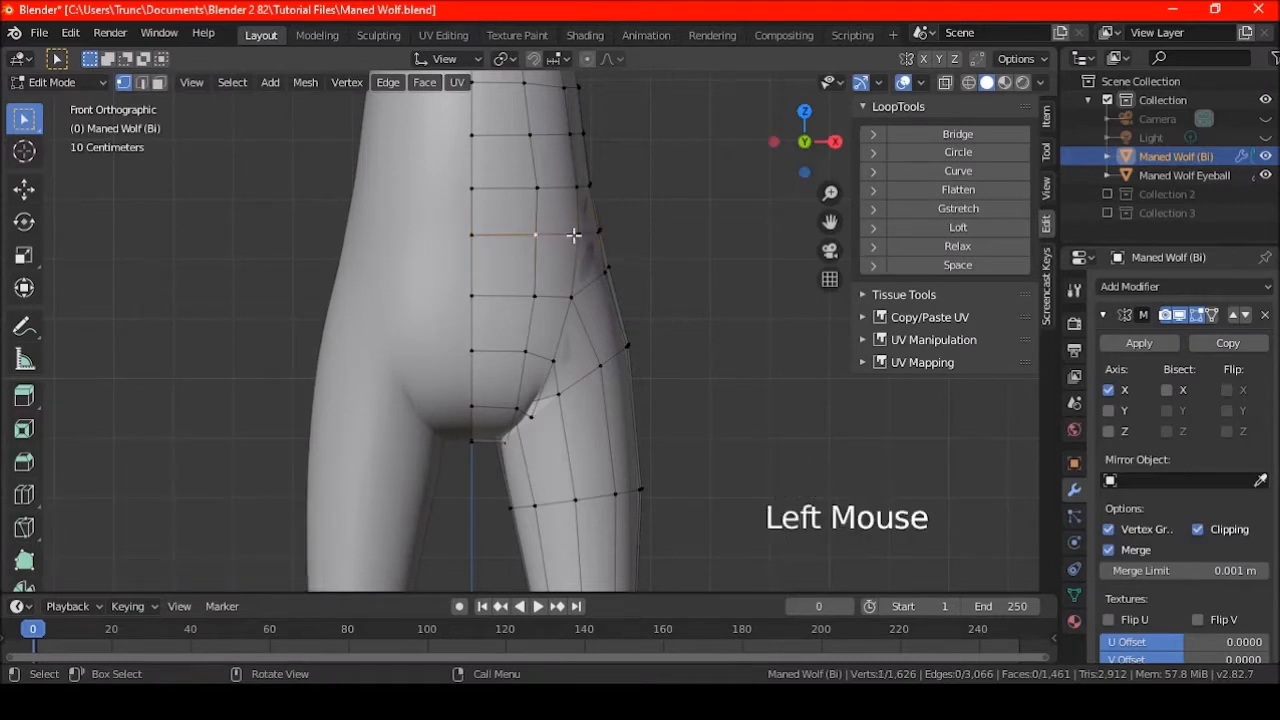
{"action": "key", "text": "ctrl+z"}
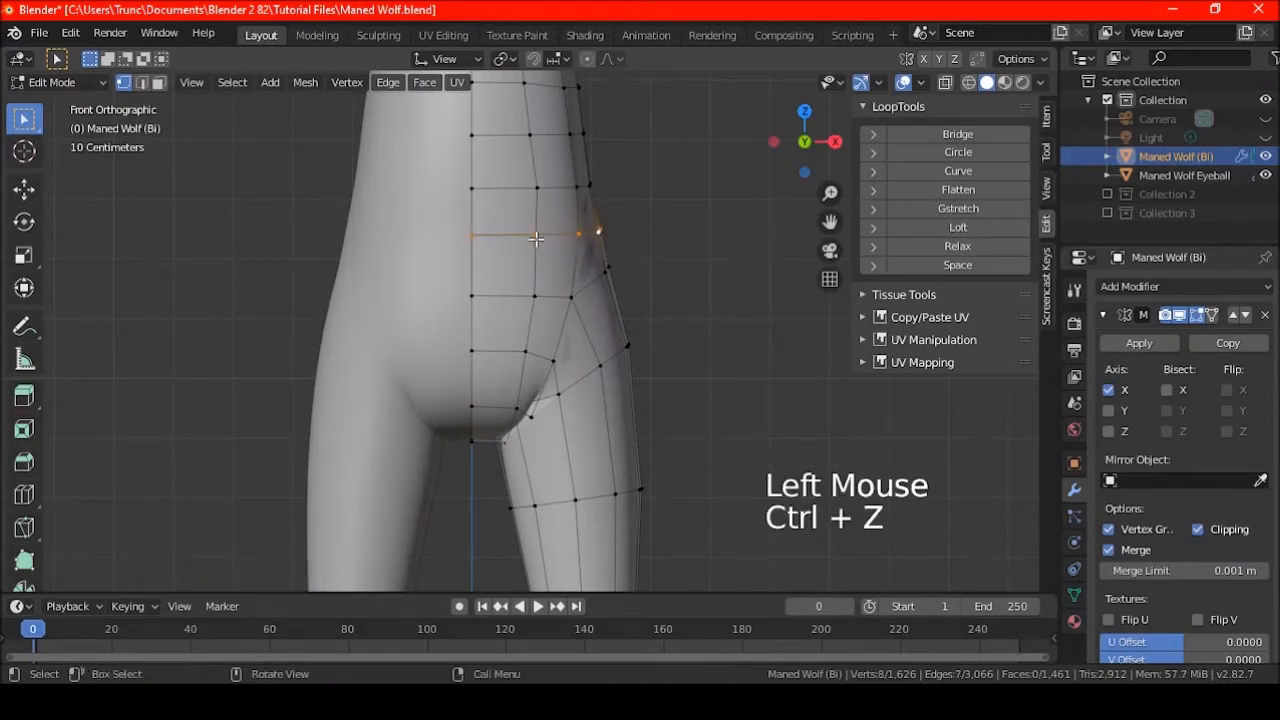
{"action": "left_click", "coordinate": [945, 83]}
{"action": "key", "text": "c"}
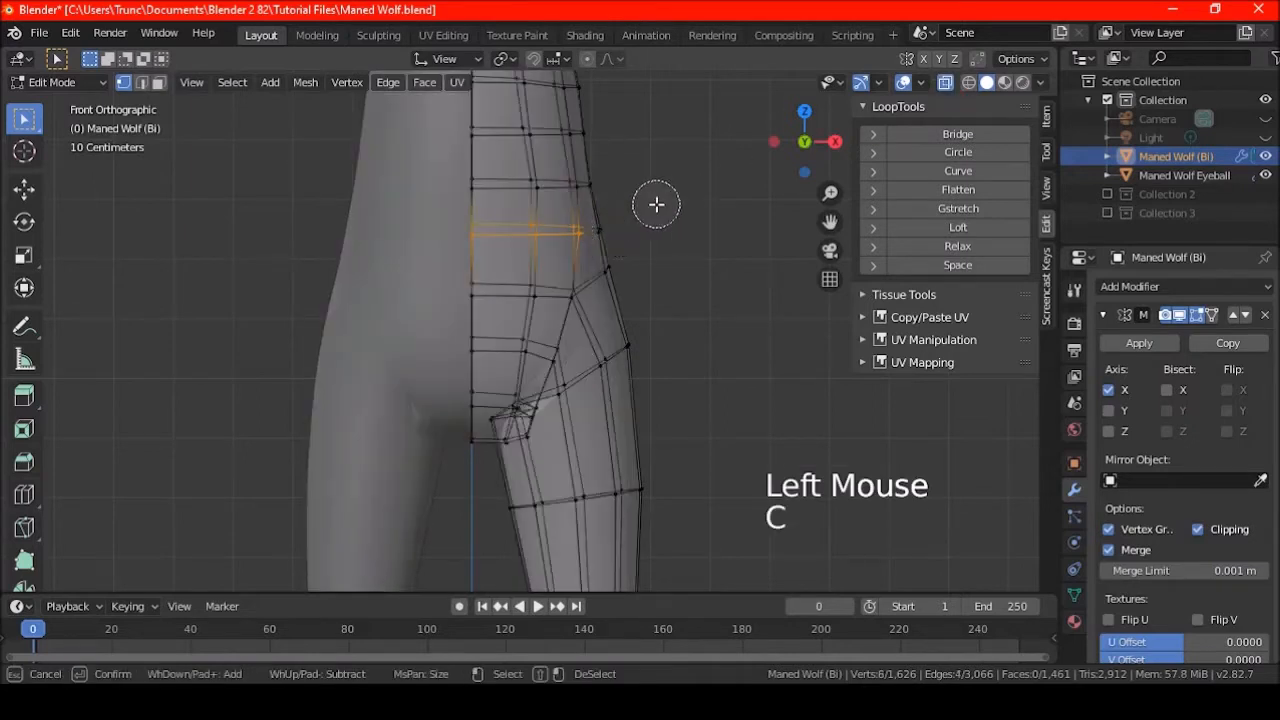
{"action": "right_click", "coordinate": [656, 204]}
{"action": "left_click", "coordinate": [945, 83]}
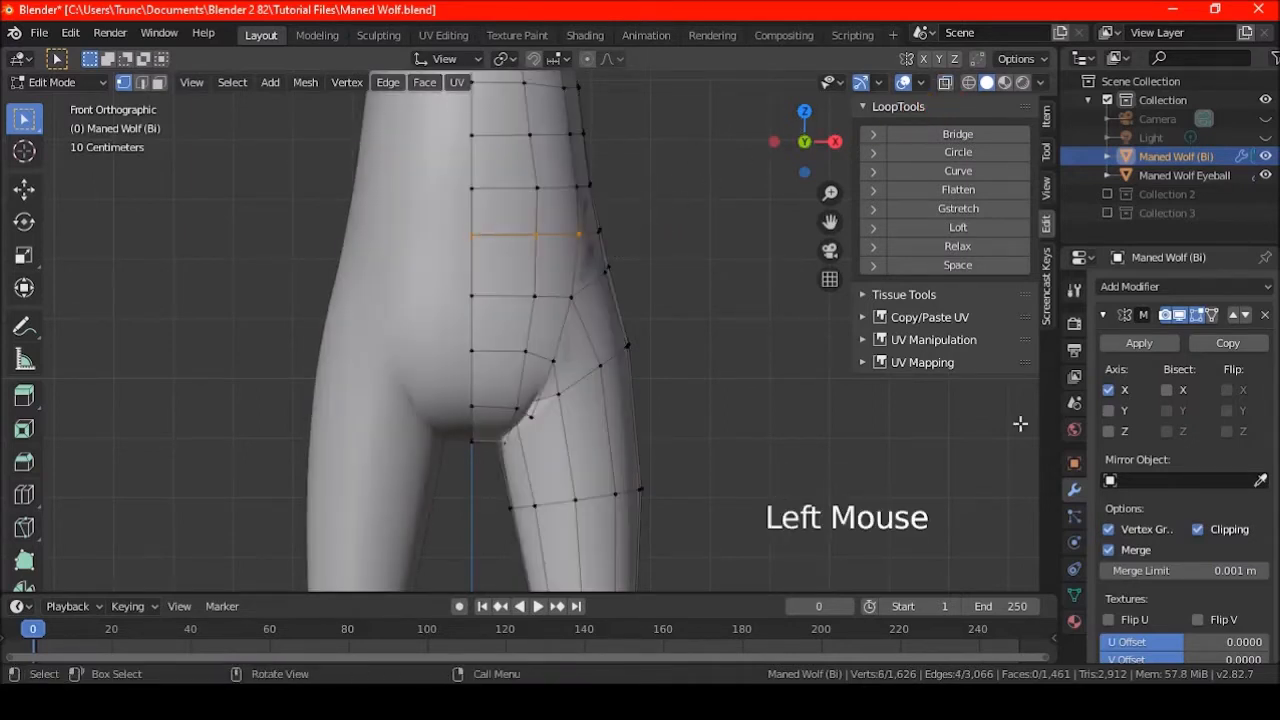
{"action": "key", "text": "g"}
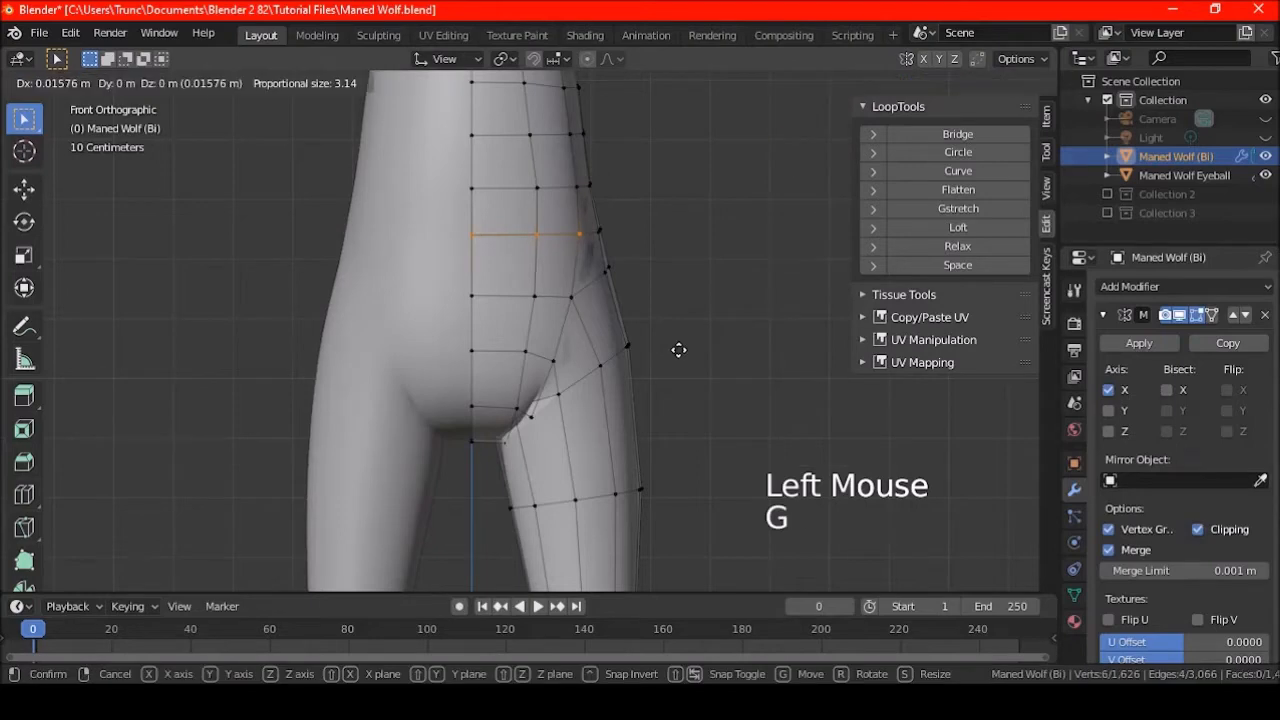
{"action": "left_click", "coordinate": [679, 350]}
{"action": "key", "text": "a"}
{"action": "key", "text": "a"}
{"action": "key", "text": "a"}
Inspect the hip, crotch and leg shape from the front, side and an angle in Object Mode
{"action": "scroll", "coordinate": [630, 360], "scroll_direction": "down", "scroll_amount": 5}
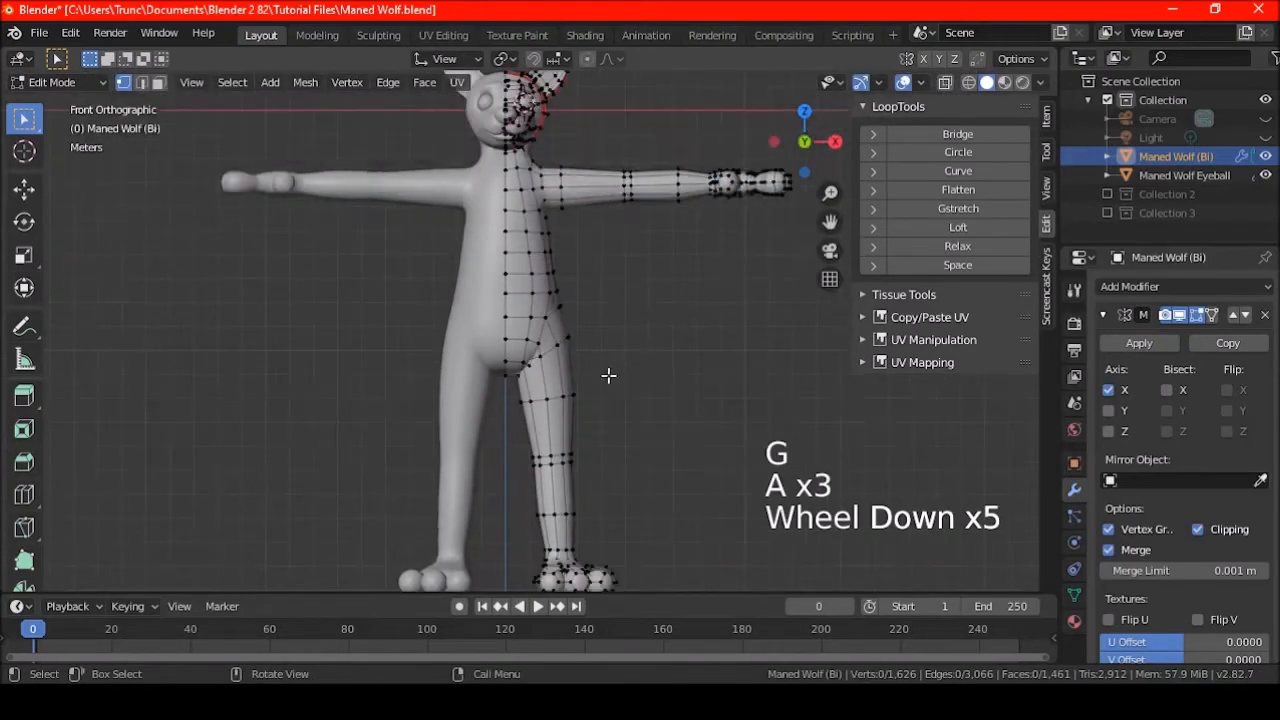
{"action": "middle_click_drag", "start_coordinate": [608, 375], "coordinate": [623, 314], "text": "shift"}
{"action": "key", "text": "Tab"}
{"action": "middle_click_drag", "start_coordinate": [649, 263], "coordinate": [414, 323], "text": "shift"}
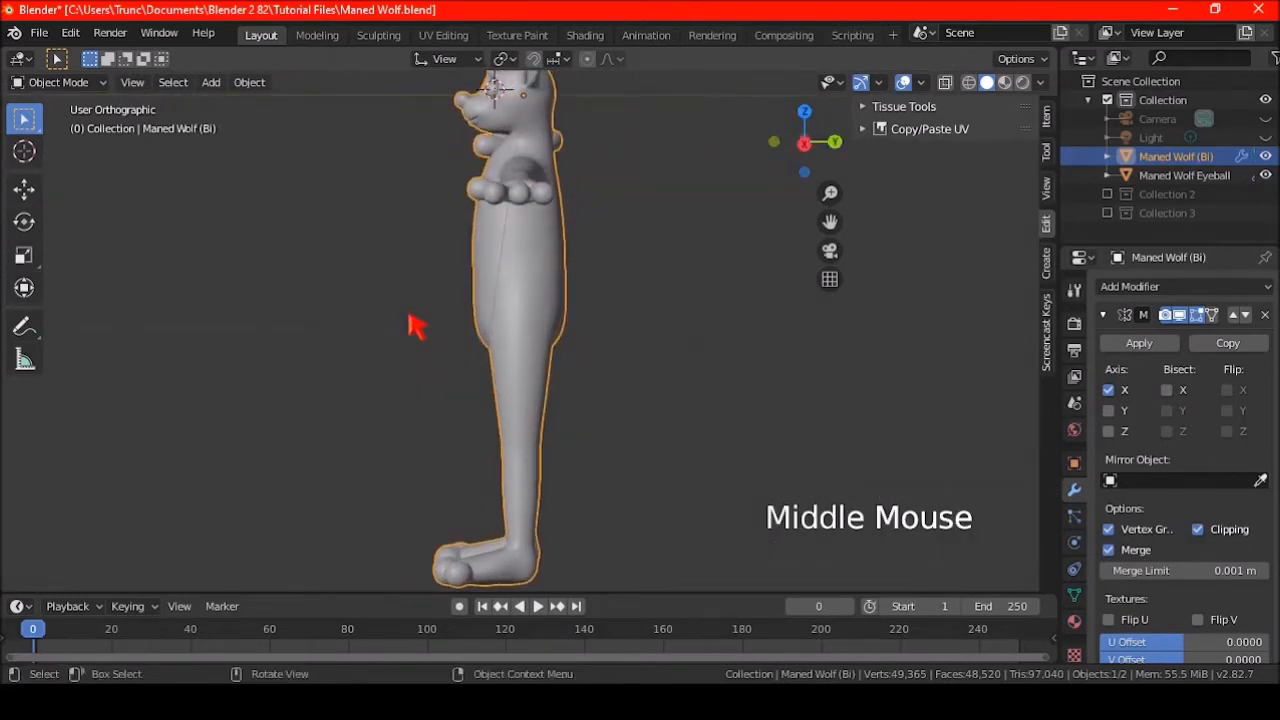
{"action": "scroll", "coordinate": [416, 326], "scroll_direction": "down", "scroll_amount": 1}
{"action": "middle_click_drag", "start_coordinate": [414, 323], "coordinate": [563, 331]}
{"action": "scroll", "coordinate": [537, 375], "scroll_direction": "up", "scroll_amount": 4}
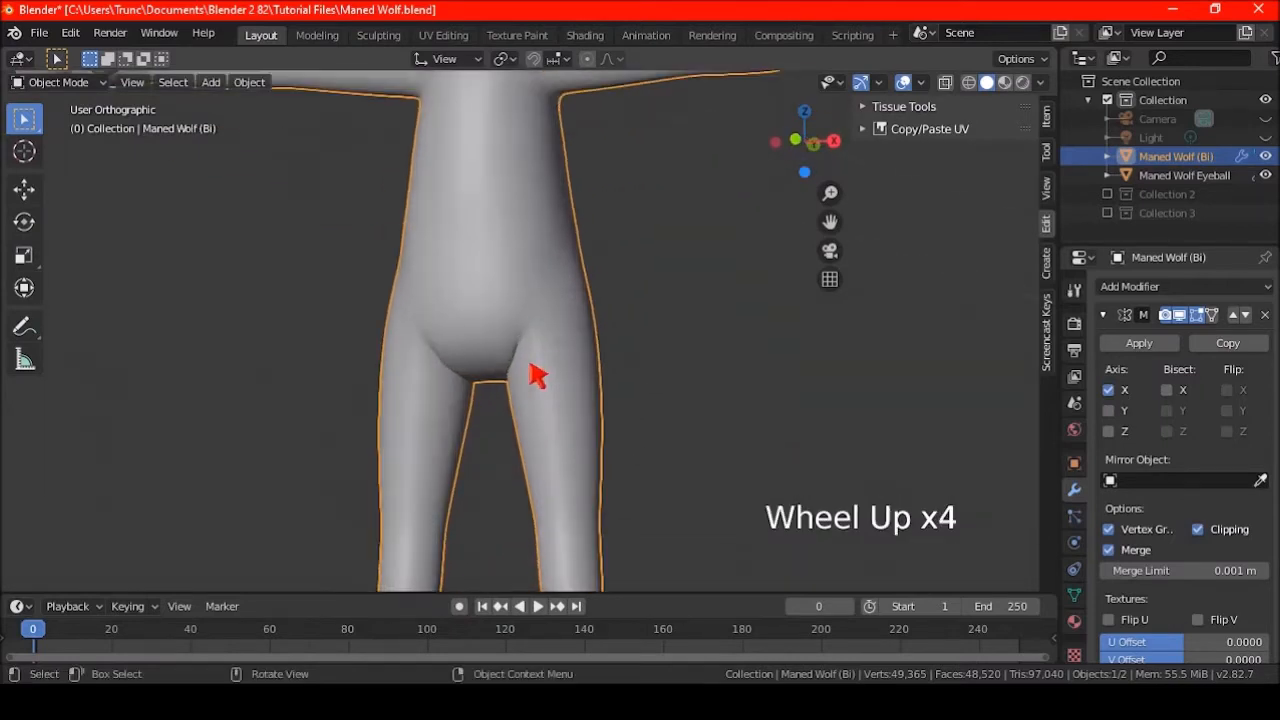
{"action": "middle_click_drag", "start_coordinate": [497, 387], "coordinate": [563, 380]}
In Edit Mode, select the two centre-line vertices at the bottom of the crotch and enable X-ray in front view
{"action": "key", "text": "Tab"}
{"action": "middle_click_drag", "start_coordinate": [513, 433], "coordinate": [557, 368], "text": "shift"}
{"action": "scroll", "coordinate": [509, 346], "scroll_direction": "up", "scroll_amount": 3}
{"action": "left_click", "coordinate": [519, 317]}
{"action": "left_click", "coordinate": [556, 313], "text": "shift"}
{"action": "key", "text": "ctrl+z"}
{"action": "left_click", "coordinate": [561, 370], "text": "shift"}
{"action": "key", "text": "KP_1"}
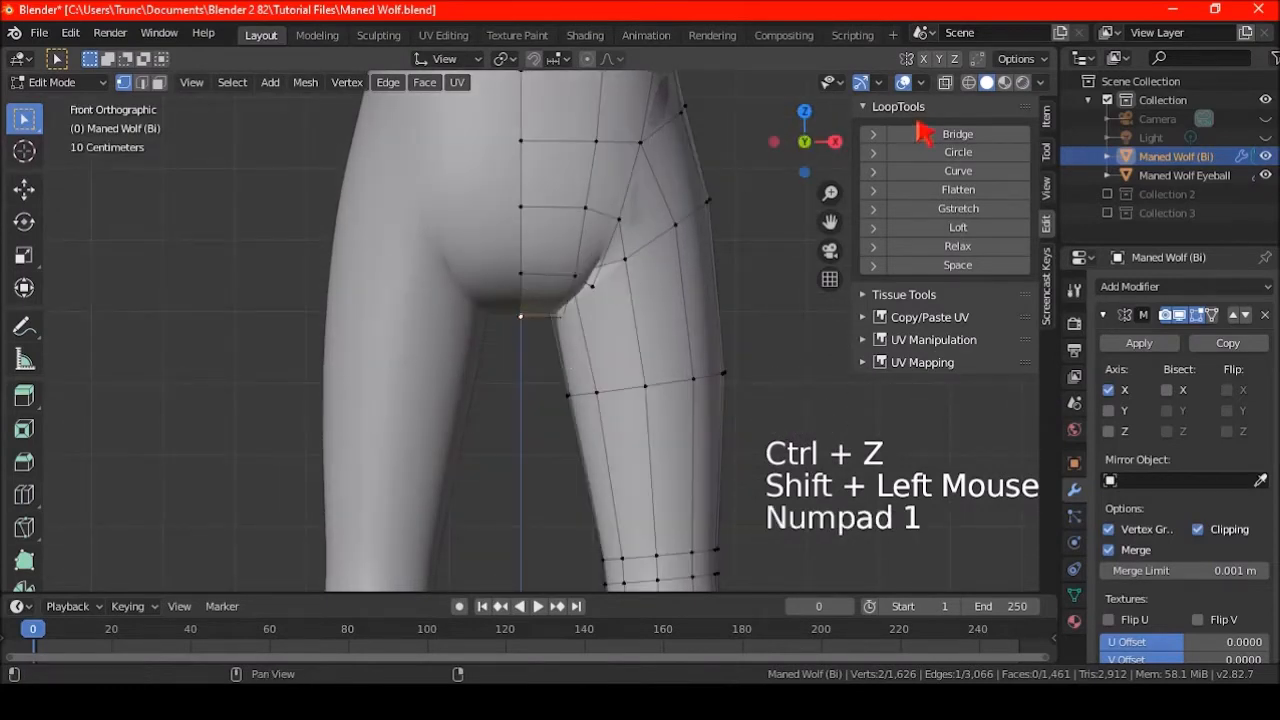
{"action": "left_click", "coordinate": [945, 83]}
{"action": "scroll", "coordinate": [590, 290], "scroll_direction": "up", "scroll_amount": 4}
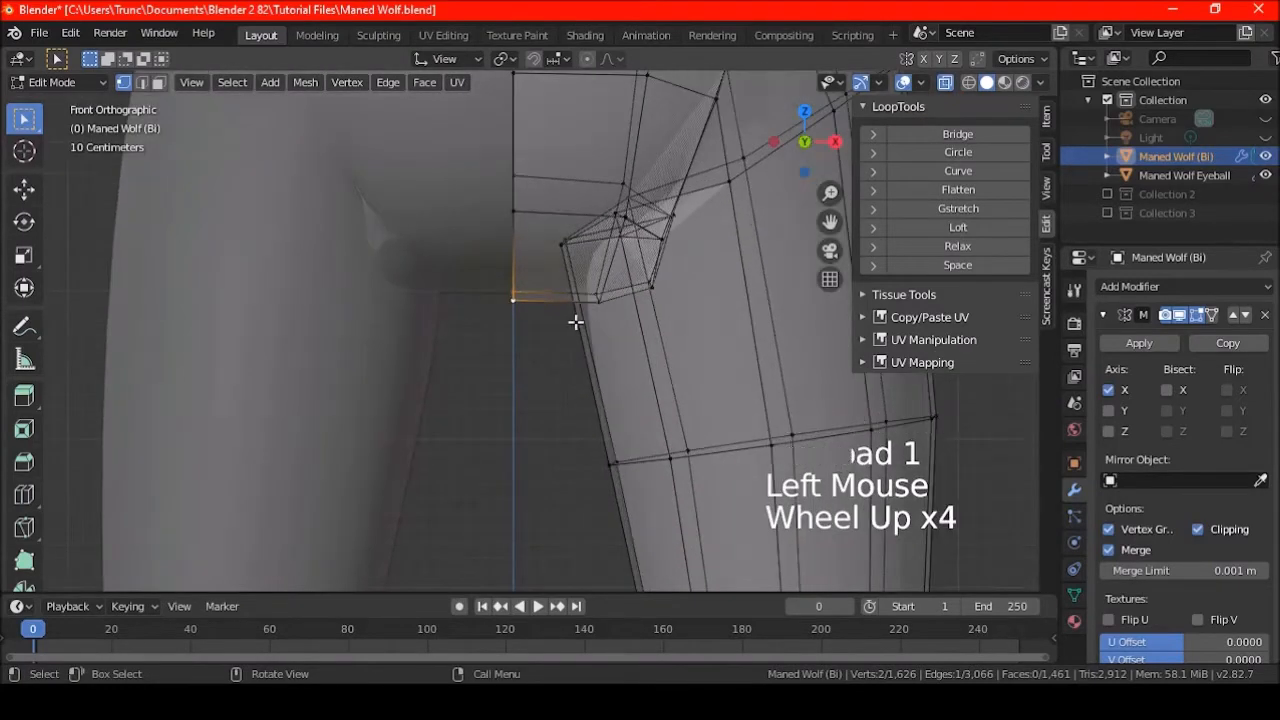
{"action": "key", "text": "g"}
{"action": "key", "text": "z"}
{"action": "right_click", "coordinate": [592, 321]}
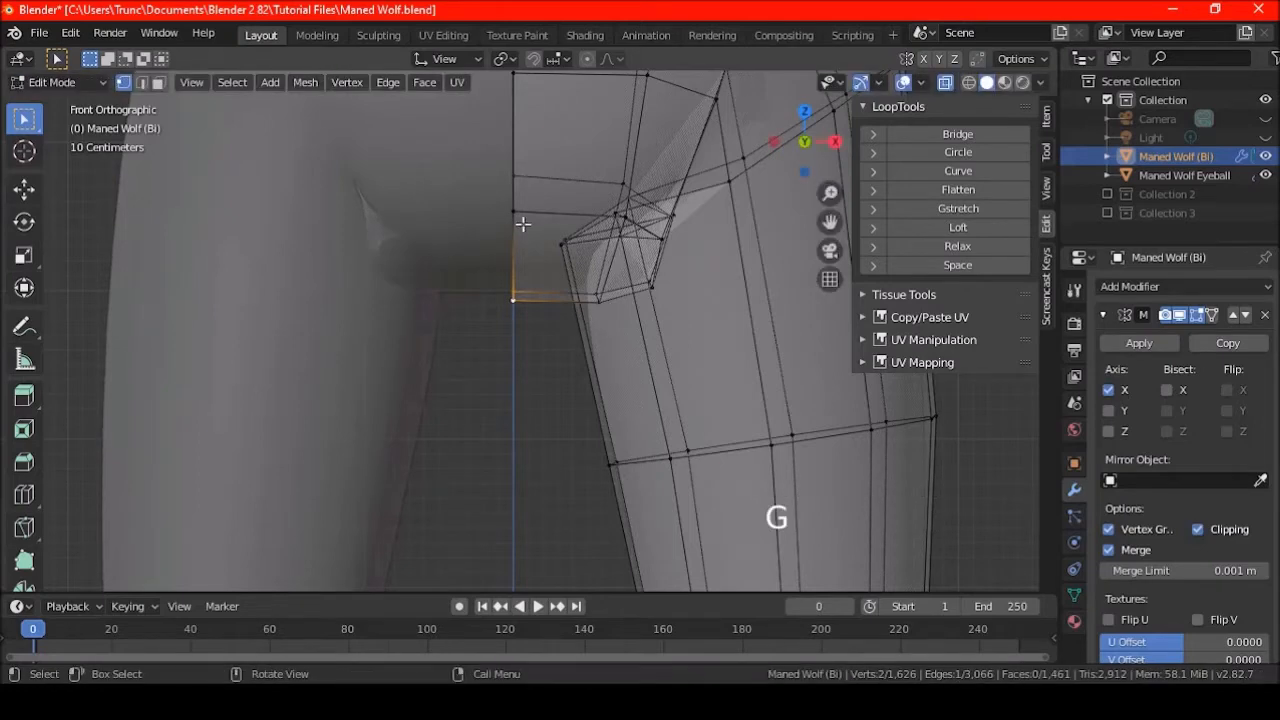
{"action": "key", "text": "g"}
{"action": "left_click", "coordinate": [530, 283]}
{"action": "middle_click_drag", "start_coordinate": [480, 306], "coordinate": [557, 309]}
{"action": "key", "text": "g"}
{"action": "key", "text": "z"}
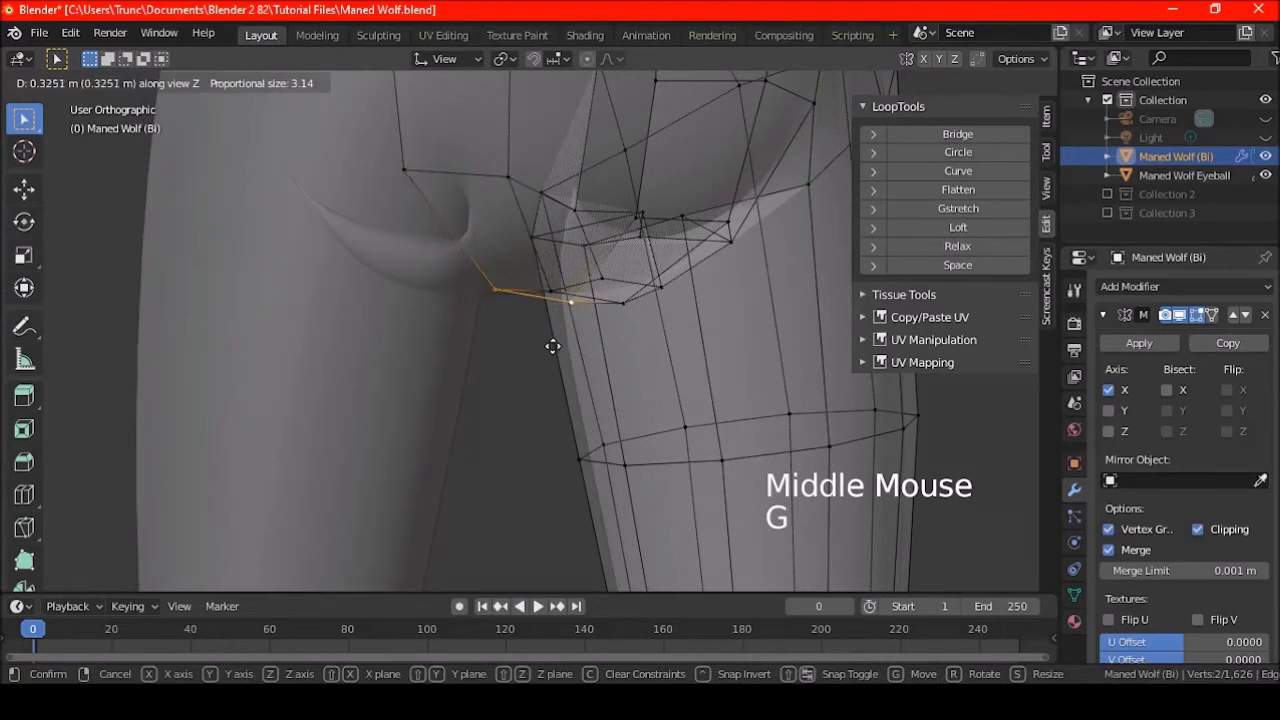
{"action": "right_click", "coordinate": [553, 346]}
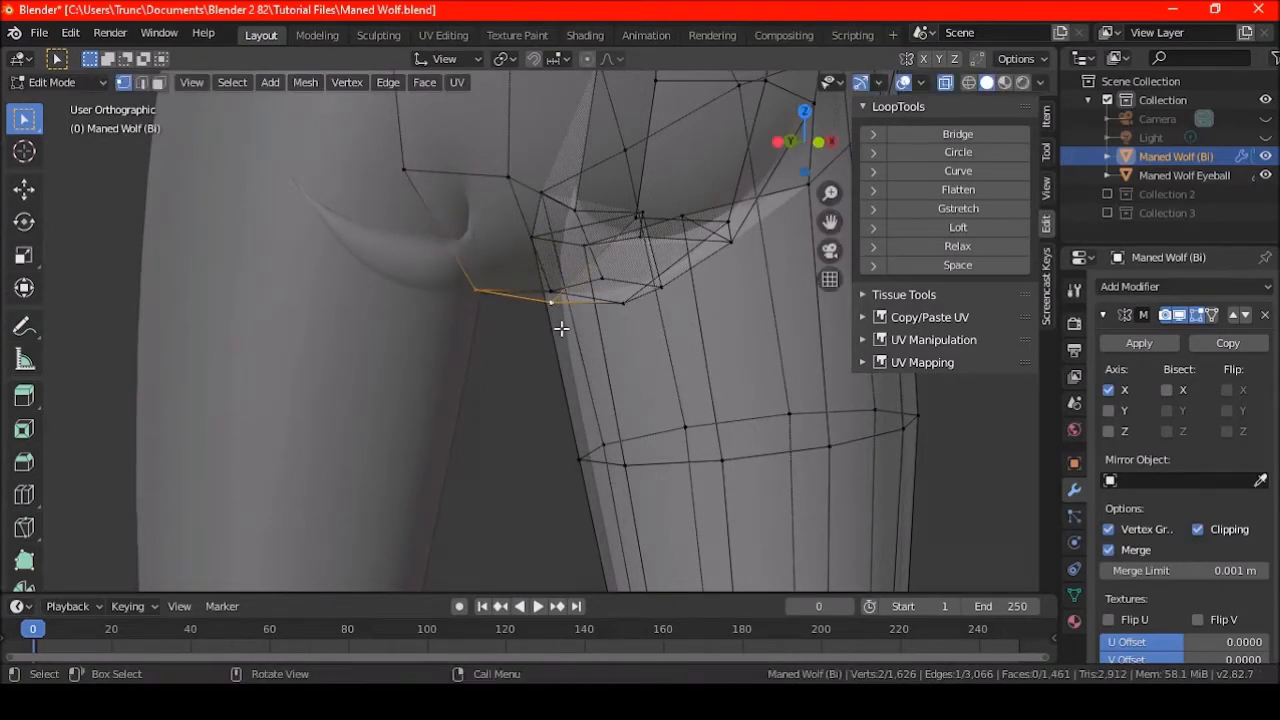
{"action": "key", "text": "KP_1"}
{"action": "key", "text": "g"}
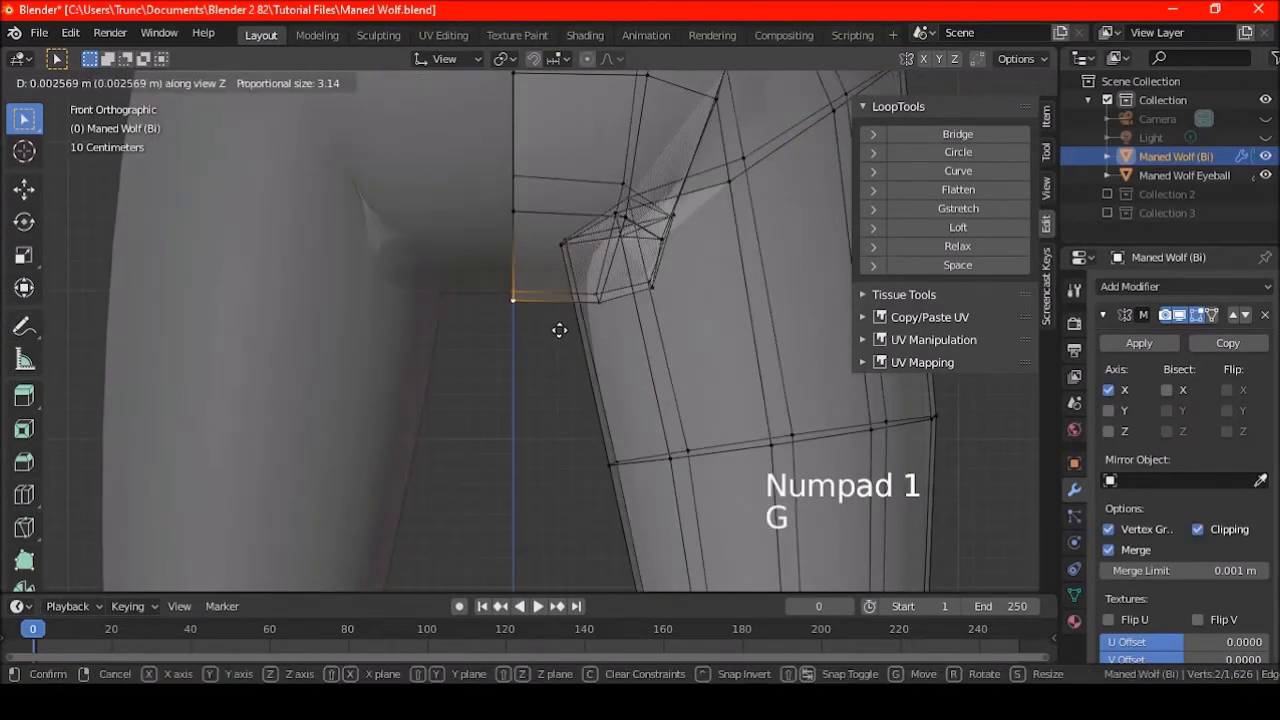
{"action": "right_click", "coordinate": [557, 343]}
Try to move the two crotch vertices about 0.52 m along the View Z axis, and undo the move
{"action": "middle_click_drag", "start_coordinate": [486, 346], "coordinate": [592, 331]}
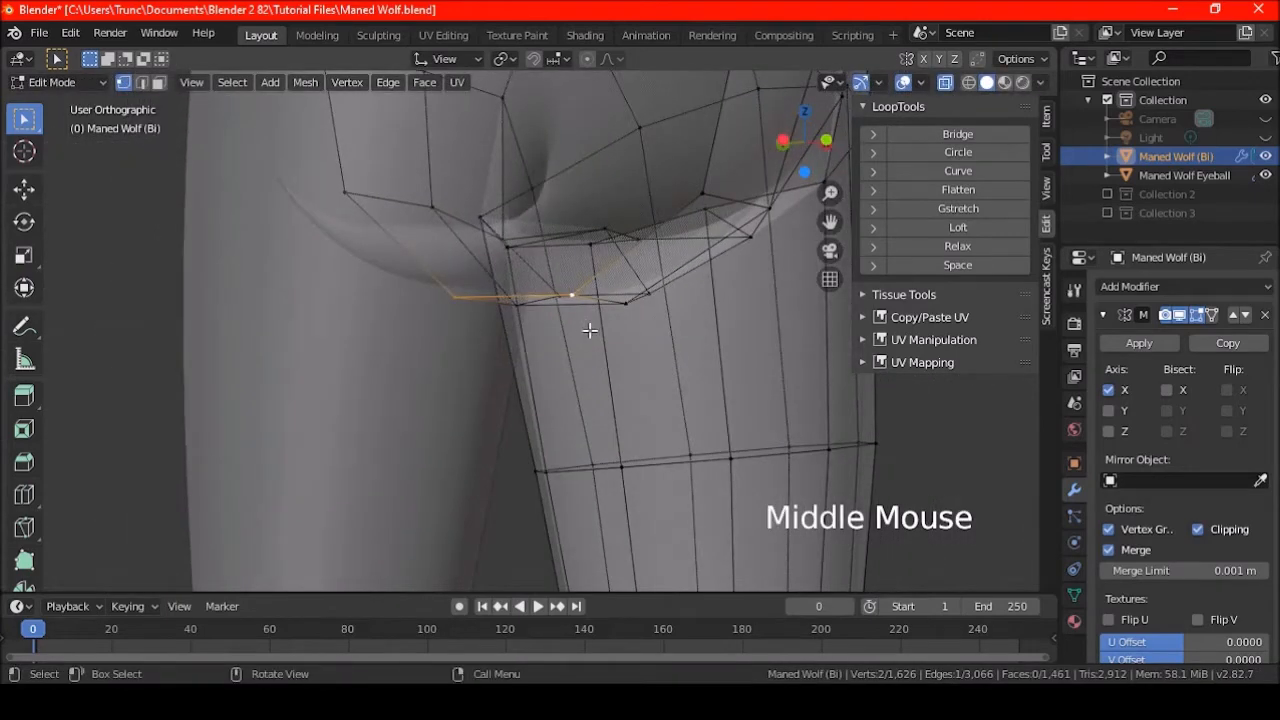
{"action": "key", "text": "g"}
{"action": "key", "text": "z"}
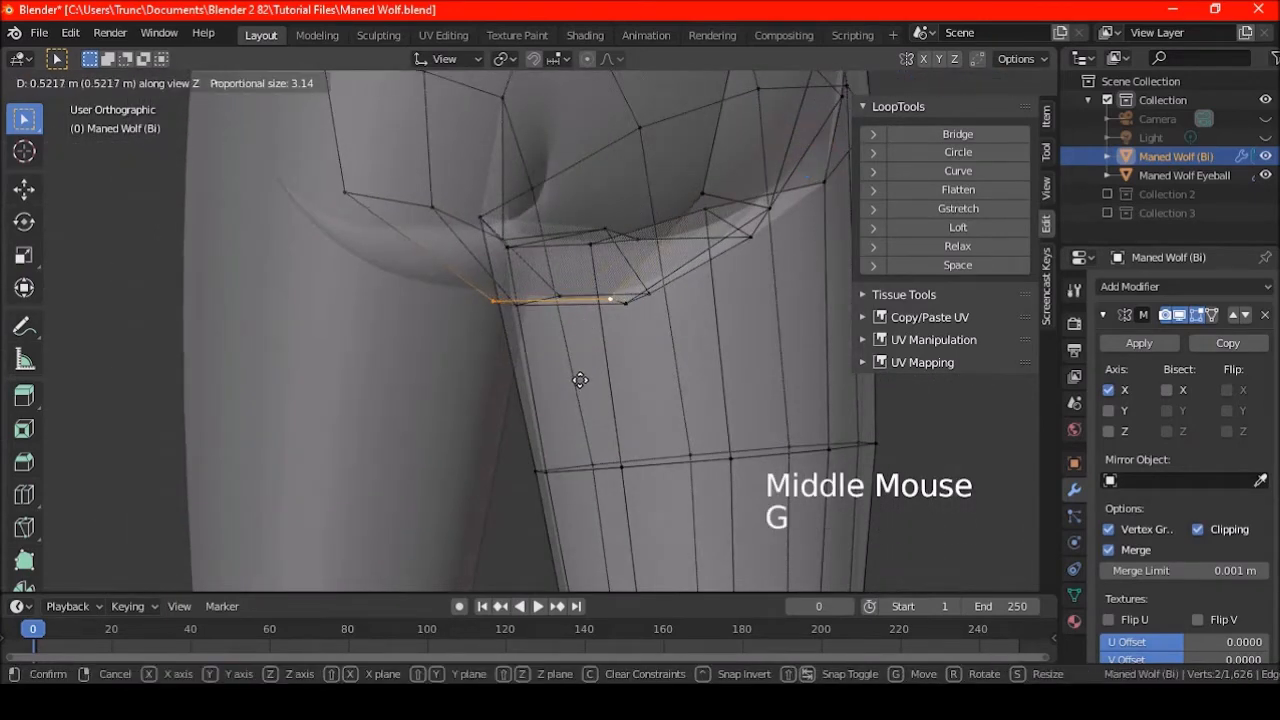
{"action": "left_click", "coordinate": [580, 380]}
{"action": "middle_click_drag", "start_coordinate": [634, 300], "coordinate": [563, 299]}
{"action": "key", "text": "ctrl+z"}
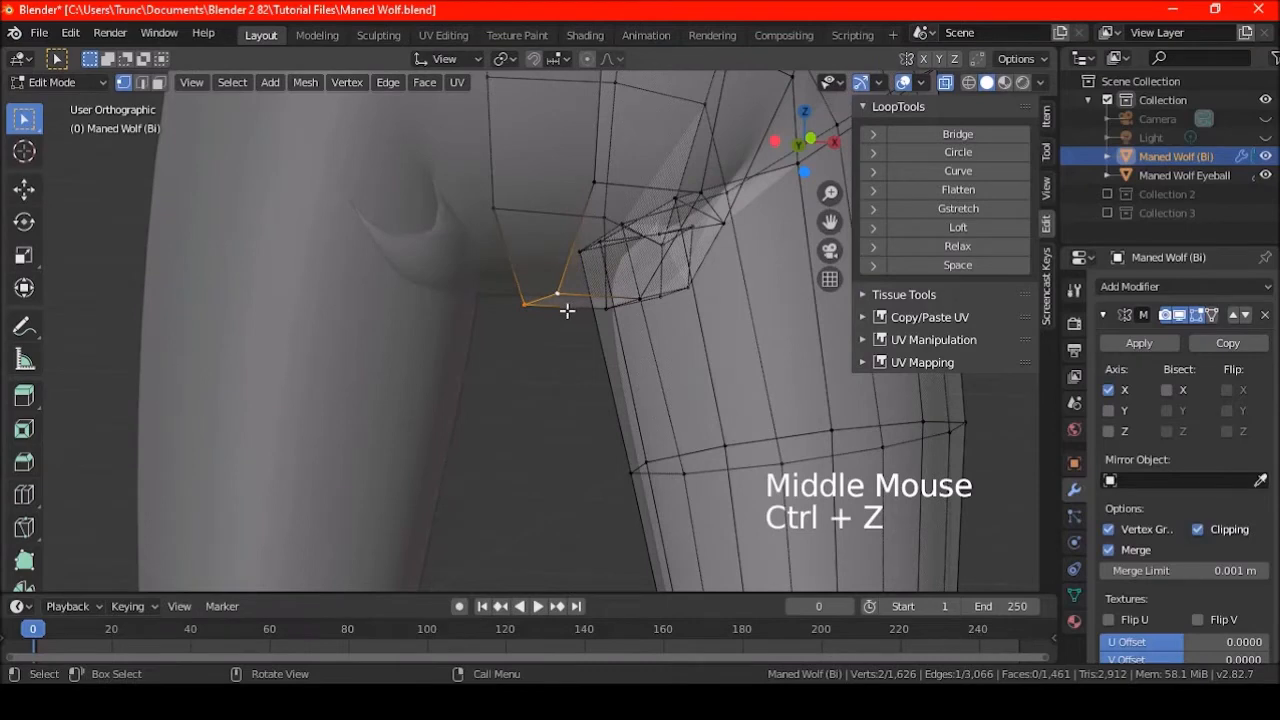
Set the transform orientation to Global, lower the two crotch vertices about 0.1 m along Z in front view, and clear the selection
{"action": "key", "text": "KP_1"}
{"action": "left_click", "coordinate": [471, 58]}
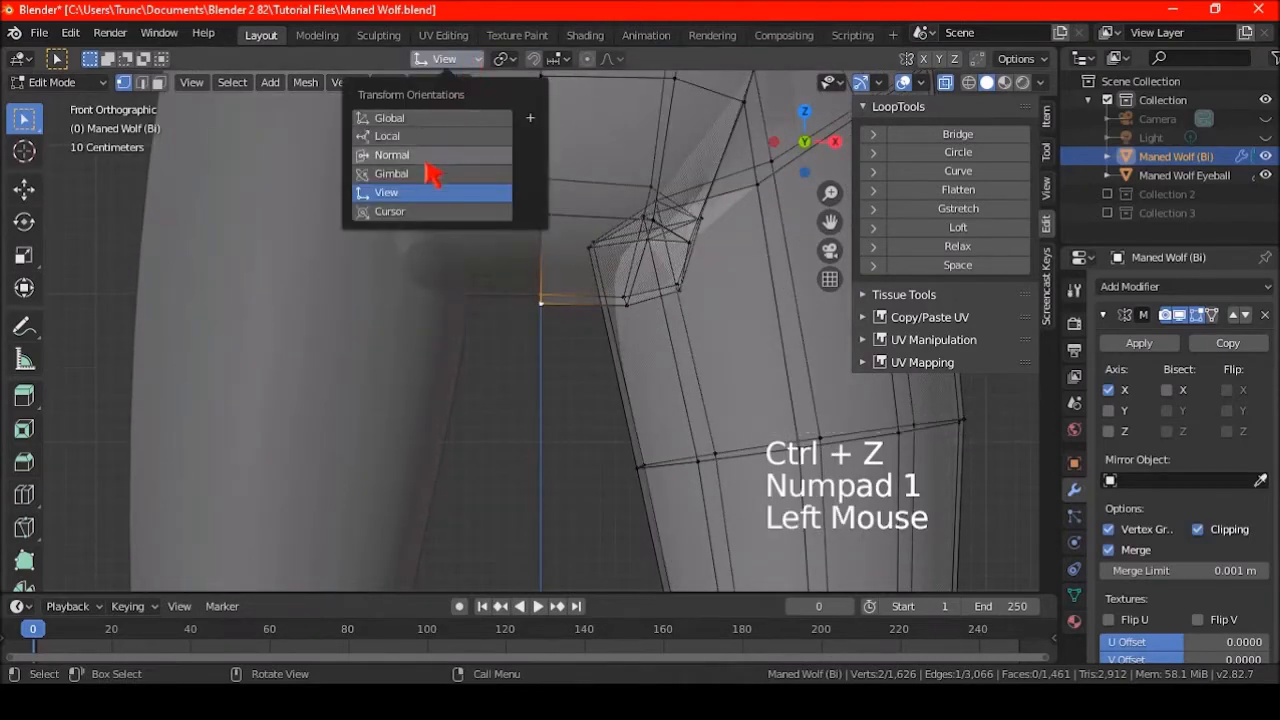
{"action": "left_click", "coordinate": [412, 110]}
{"action": "key", "text": "g"}
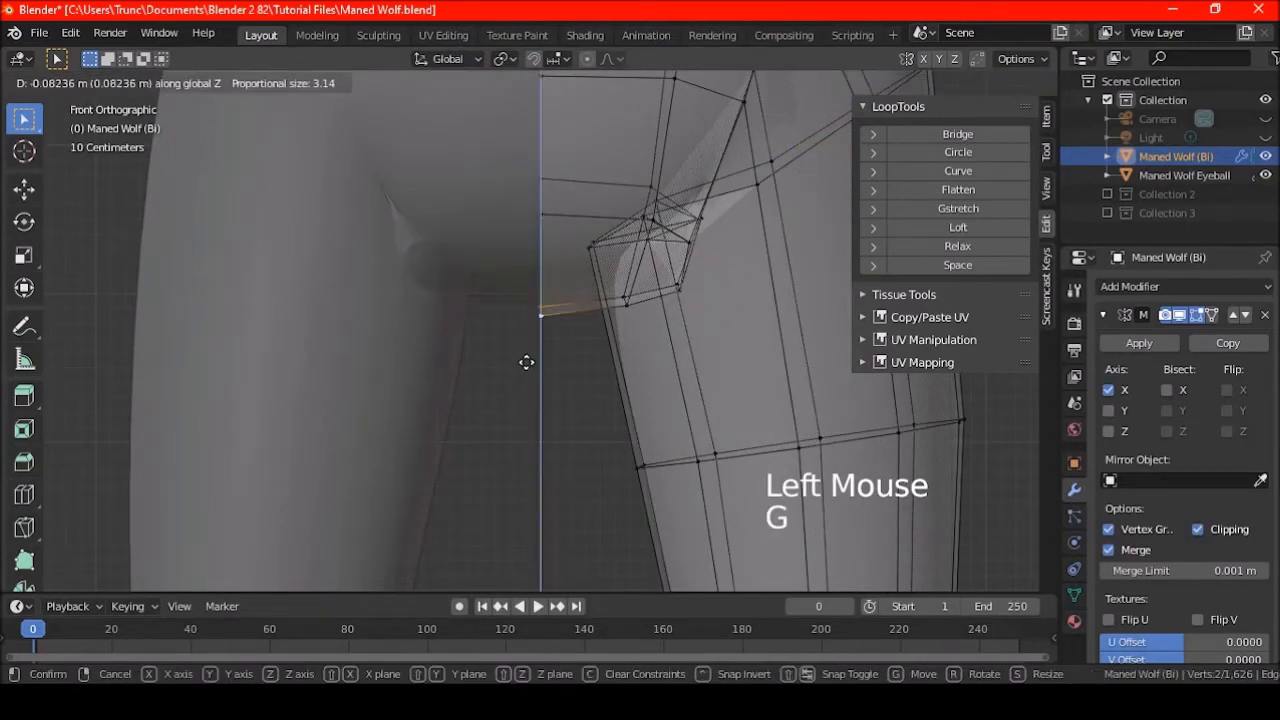
{"action": "left_click", "coordinate": [529, 365]}
{"action": "key", "text": "a"}
{"action": "key", "text": "a"}
{"action": "key", "text": "a"}
Move the vertex pair beside the crotch centre line about -0.01 m along X and -0.06 m along Z, and clear the selection
{"action": "left_click", "coordinate": [627, 307]}
{"action": "left_click", "coordinate": [623, 297], "text": "shift"}
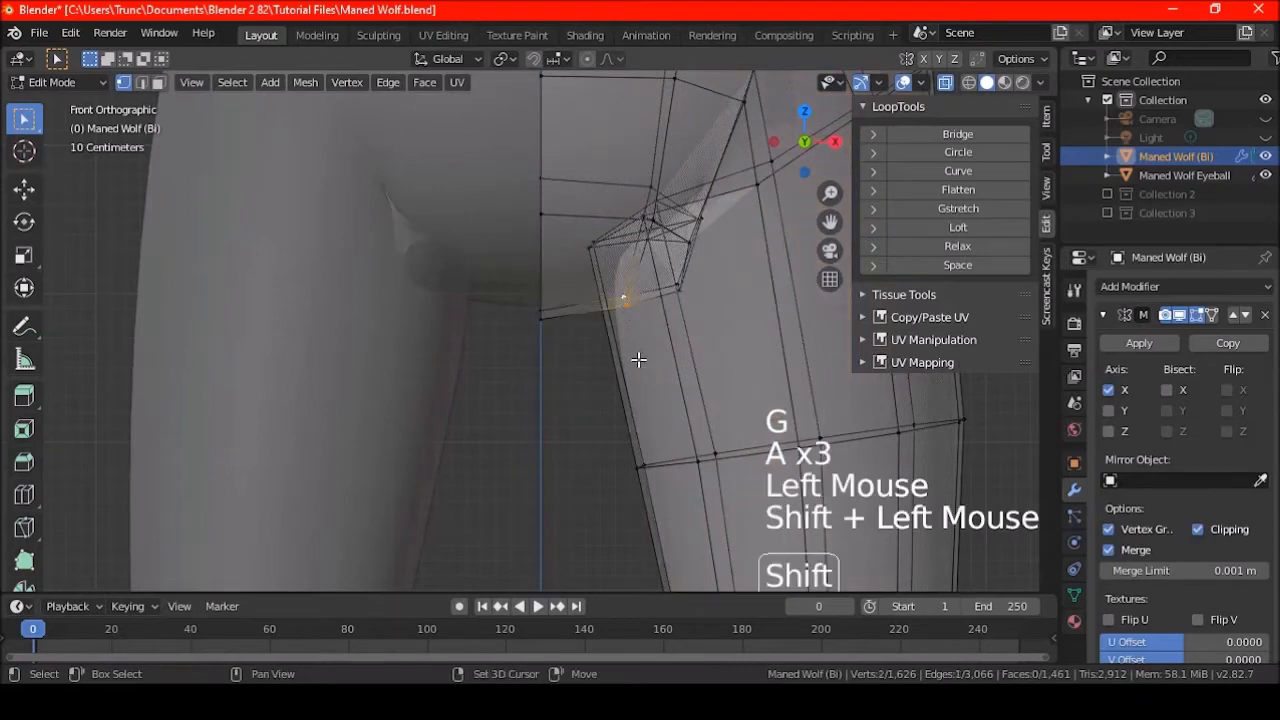
{"action": "key", "text": "g"}
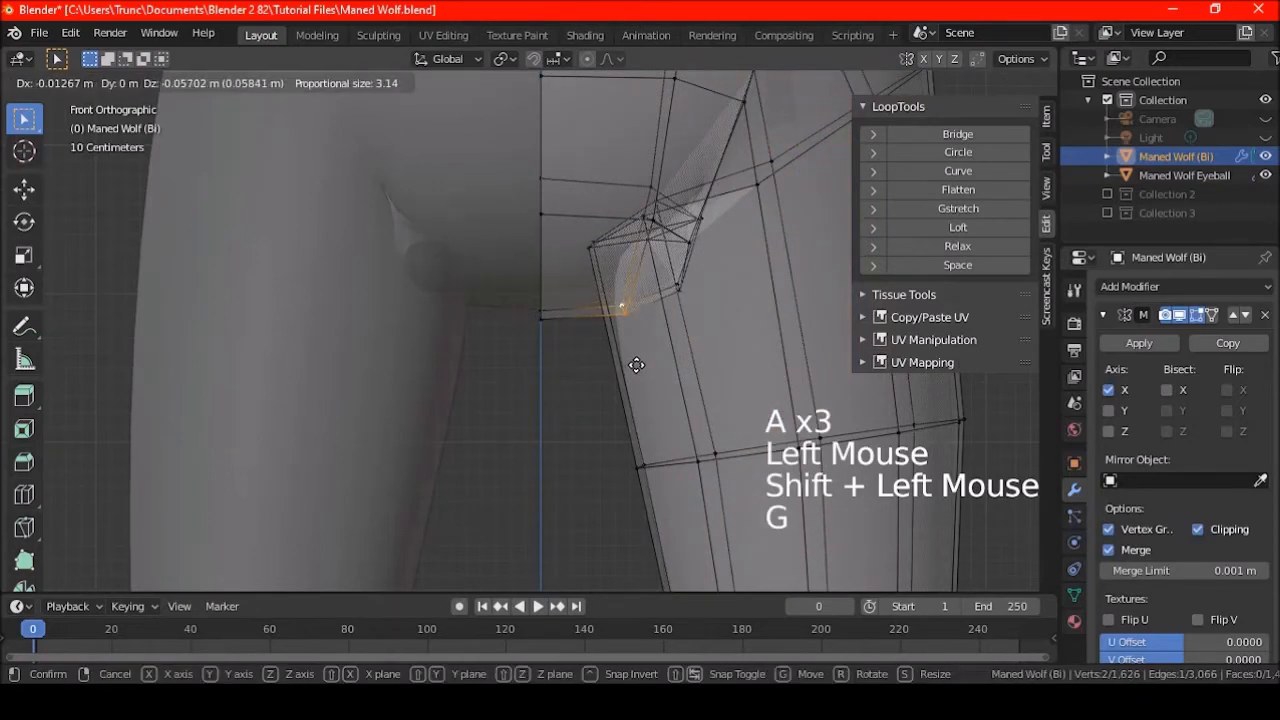
{"action": "key", "text": "a"}
{"action": "key", "text": "a"}
{"action": "key", "text": "a"}
Circle-select the next two inner-thigh vertices outward from the crotch and reposition them in front view
{"action": "middle_click_drag", "start_coordinate": [663, 323], "coordinate": [569, 374], "text": "shift"}
{"action": "scroll", "coordinate": [600, 374], "scroll_direction": "up", "scroll_amount": 2}
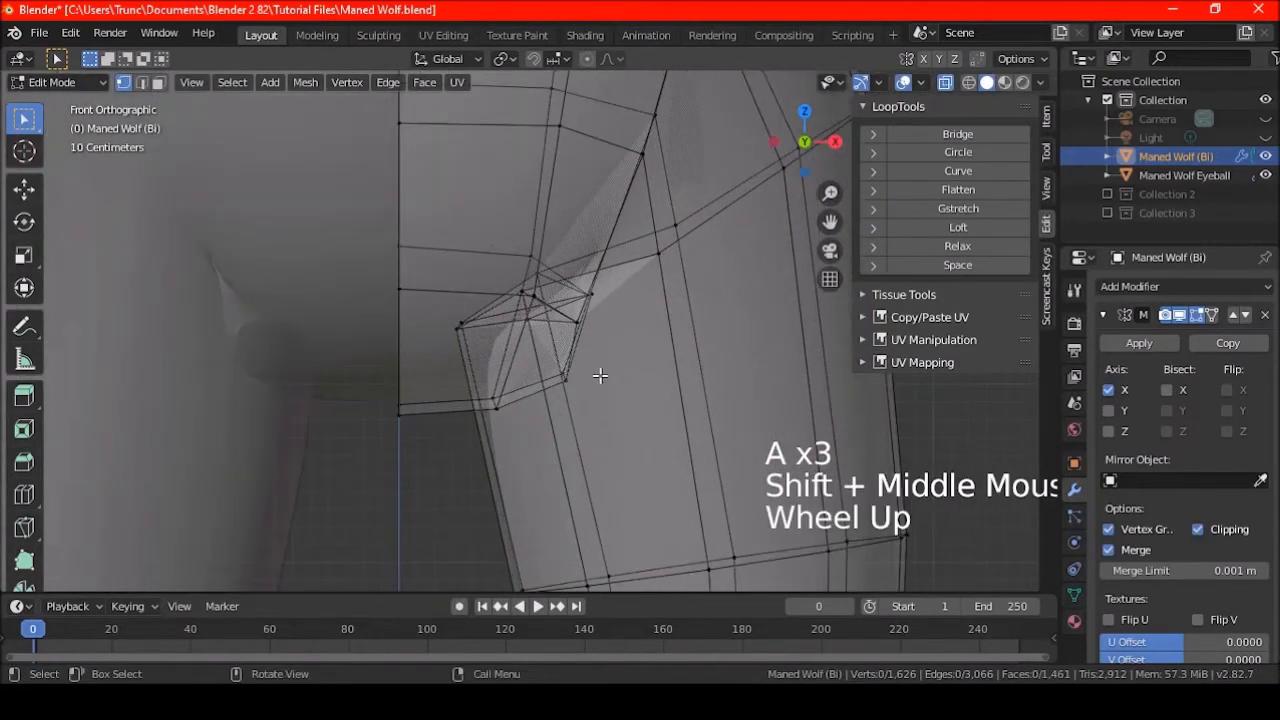
{"action": "key", "text": "c"}
{"action": "right_click", "coordinate": [619, 400]}
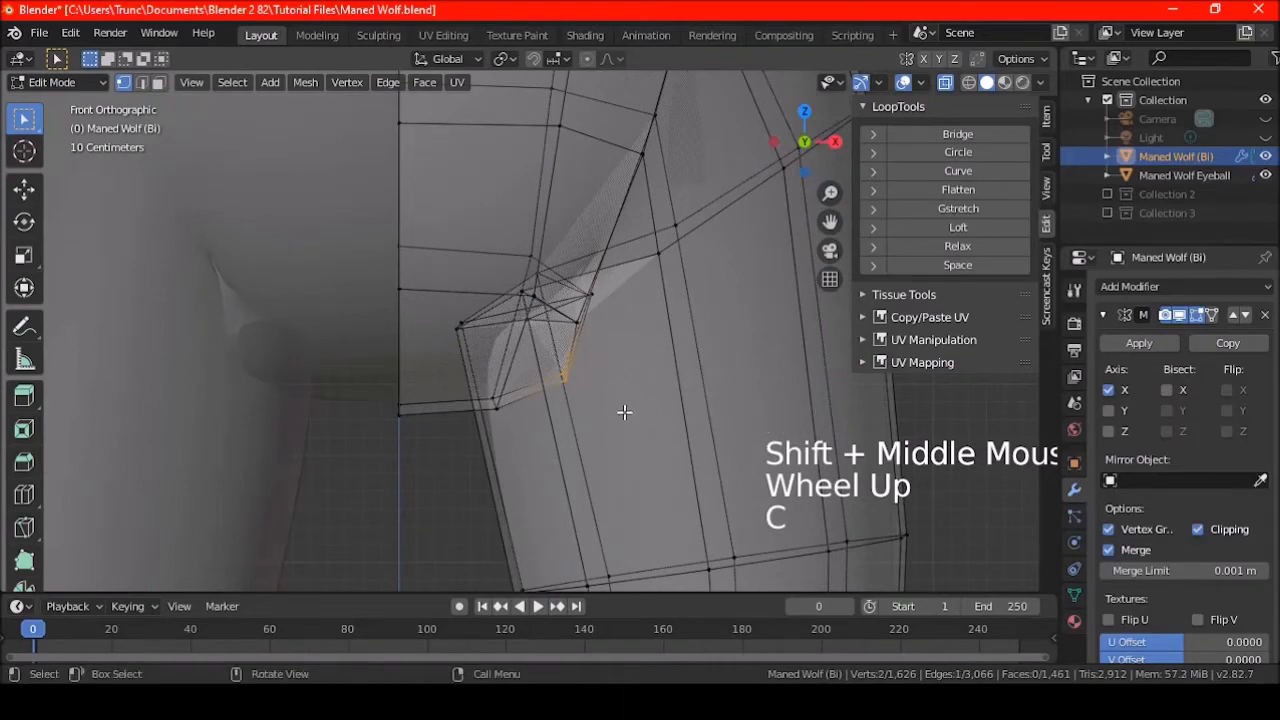
{"action": "key", "text": "g"}
{"action": "left_click", "coordinate": [624, 349]}
Slide the single vertex at the inner groin crease along its edge by a factor of 0.559, and turn off X-ray
{"action": "mouse_move", "coordinate": [624, 349]}
{"action": "middle_mouse_down"}
{"action": "mouse_move", "coordinate": [531, 354]}
{"action": "mouse_move", "coordinate": [491, 320]}
{"action": "mouse_move", "coordinate": [724, 430]}
{"action": "mouse_move", "coordinate": [620, 337]}
{"action": "middle_mouse_up"}
{"action": "left_click", "coordinate": [557, 286]}
{"action": "middle_click_drag", "start_coordinate": [557, 286], "coordinate": [603, 314], "text": "shift"}
{"action": "key", "text": "g"}
{"action": "key", "text": "g"}
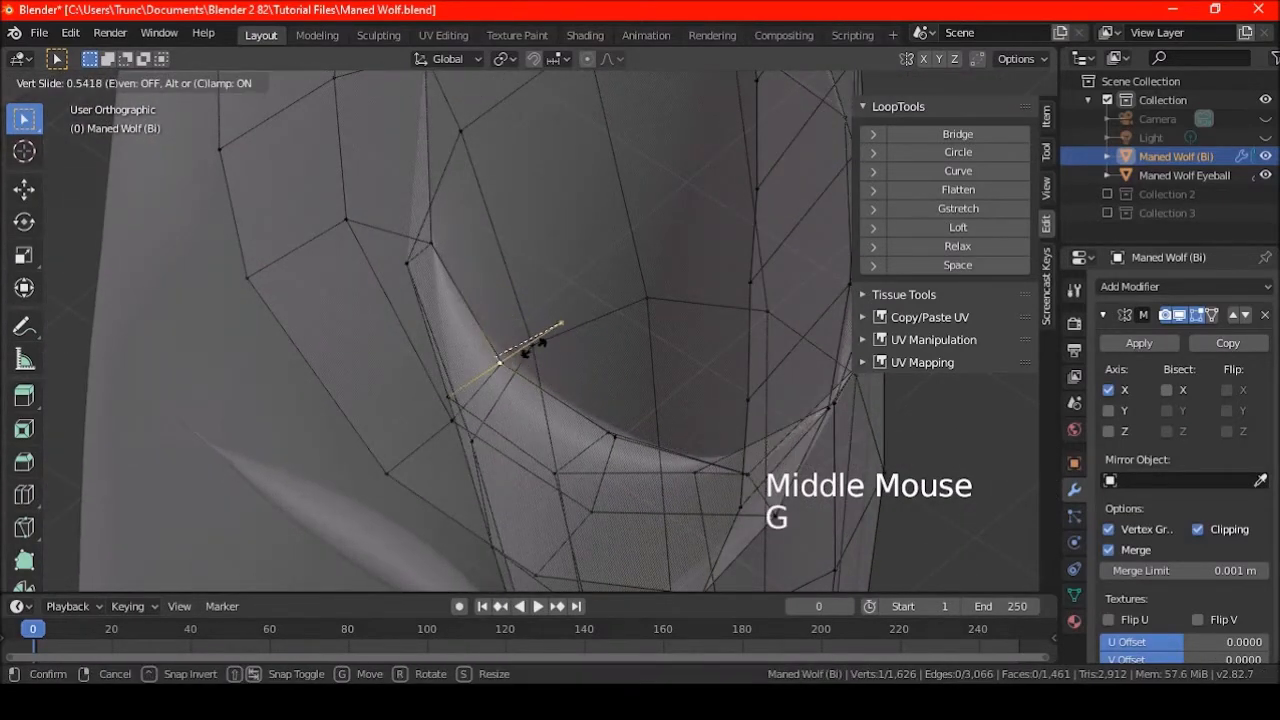
{"action": "left_click", "coordinate": [560, 366]}
{"action": "middle_click_drag", "start_coordinate": [569, 369], "coordinate": [546, 263]}
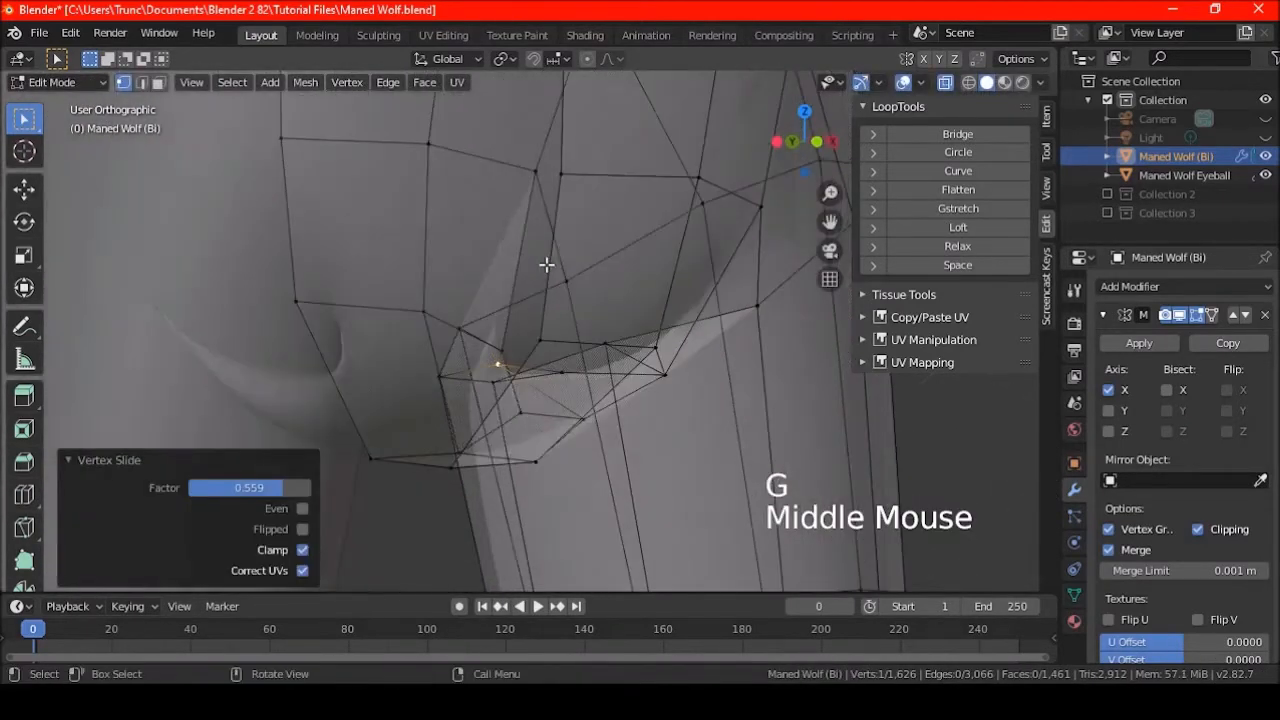
{"action": "left_click", "coordinate": [945, 82]}
Compare the groin before and after the last edit, clear the selection, and examine the whole body's proportions
{"action": "scroll", "coordinate": [600, 350], "scroll_direction": "down", "scroll_amount": 2}
{"action": "mouse_move", "coordinate": [600, 350]}
{"action": "middle_mouse_down"}
{"action": "mouse_move", "coordinate": [636, 393]}
{"action": "mouse_move", "coordinate": [600, 370]}
{"action": "middle_mouse_up"}
{"action": "key", "text": "ctrl+z"}
{"action": "key", "text": "ctrl+shift+z"}
{"action": "key", "text": "a"}
{"action": "key", "text": "a"}
{"action": "key", "text": "a"}
{"action": "scroll", "coordinate": [577, 354], "scroll_direction": "down", "scroll_amount": 3}
{"action": "middle_click_drag", "start_coordinate": [553, 301], "coordinate": [600, 314]}
{"action": "scroll", "coordinate": [574, 363], "scroll_direction": "down", "scroll_amount": 6}
{"action": "scroll", "coordinate": [597, 334], "scroll_direction": "down", "scroll_amount": 1}
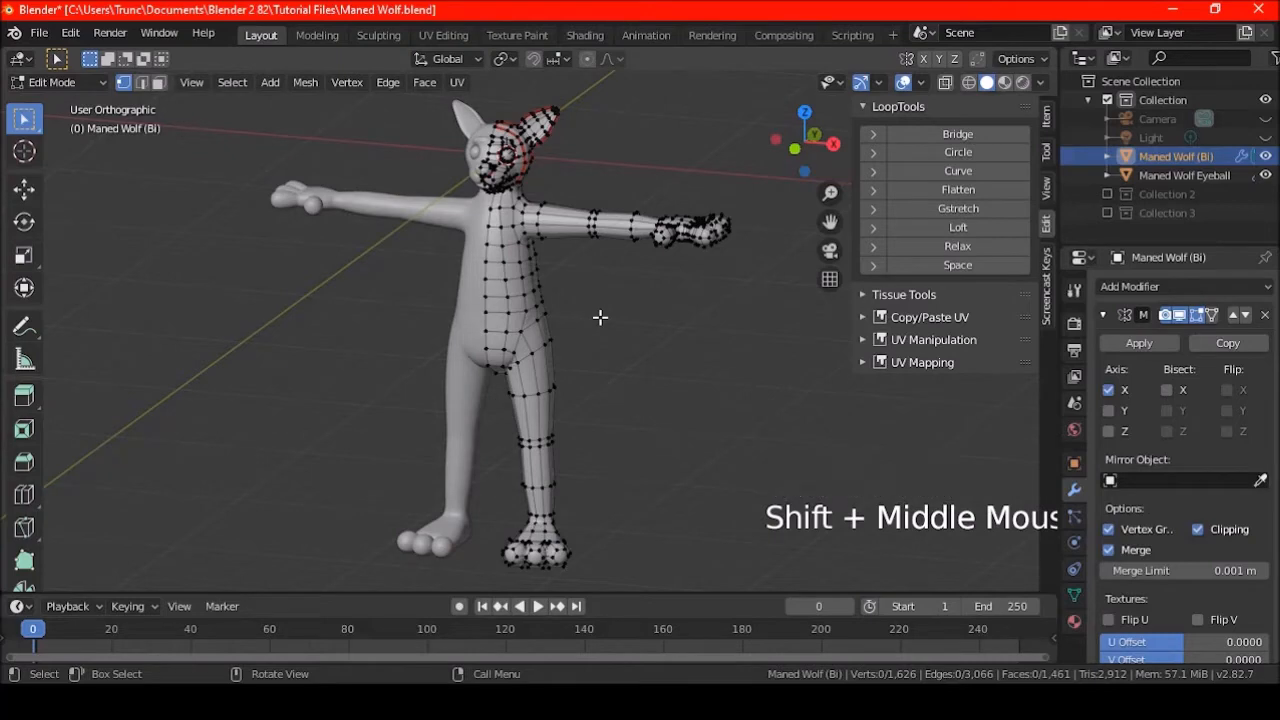
Move the top-of-thigh edge loop about -0.13 m along X and -0.08 m along Z in front view, and clear the selection
{"action": "scroll", "coordinate": [565, 262], "scroll_direction": "up", "scroll_amount": 3}
{"action": "mouse_move", "coordinate": [565, 262]}
{"action": "middle_mouse_down", "text": "shift"}
{"action": "mouse_move", "coordinate": [560, 286]}
{"action": "mouse_move", "coordinate": [591, 277]}
{"action": "mouse_move", "coordinate": [569, 281]}
{"action": "middle_mouse_up", "text": "shift"}
{"action": "left_click", "coordinate": [512, 287], "text": "alt+shift"}
{"action": "key", "text": "KP_1"}
{"action": "scroll", "coordinate": [549, 307], "scroll_direction": "up", "scroll_amount": 2}
{"action": "middle_click_drag", "start_coordinate": [549, 307], "coordinate": [566, 329], "text": "shift"}
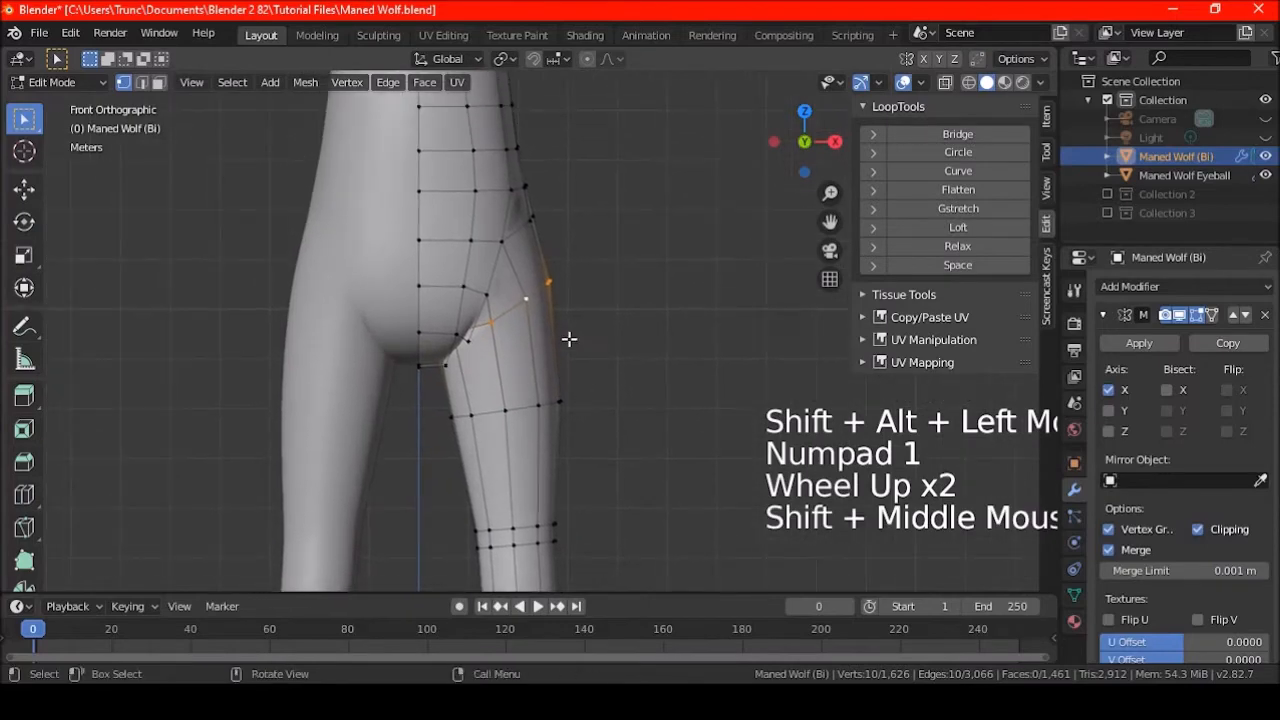
{"action": "key", "text": "g"}
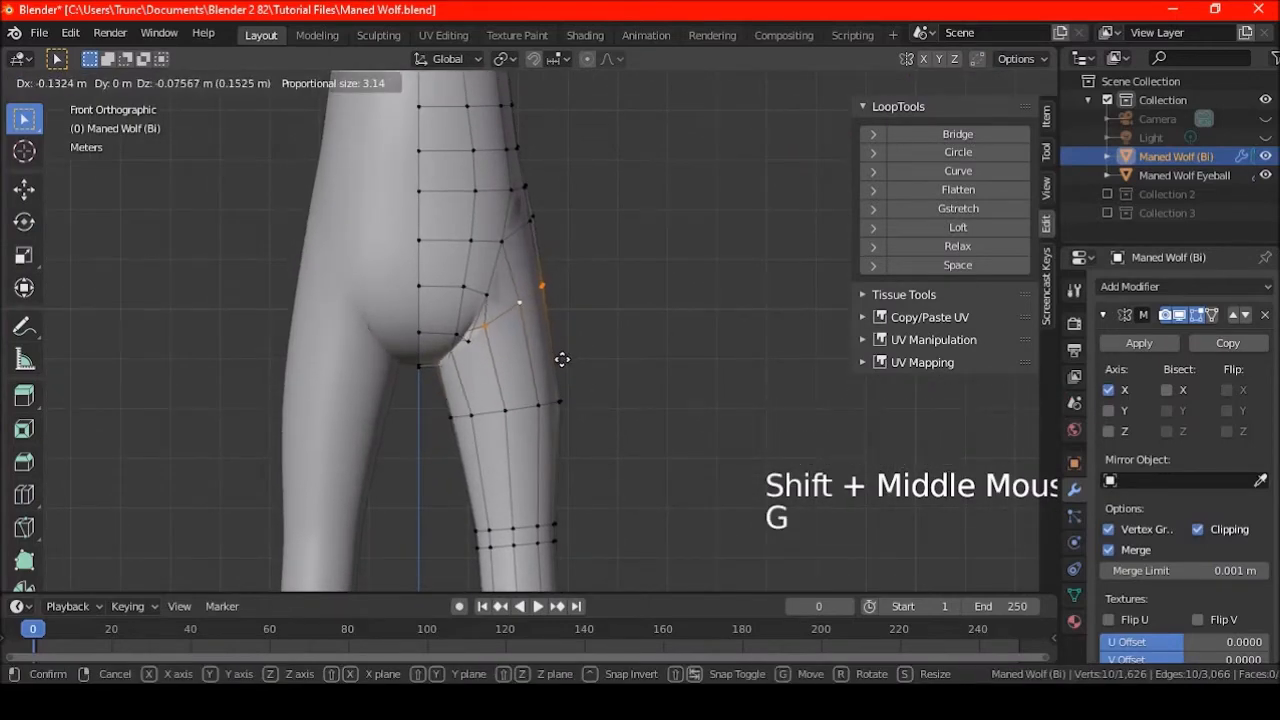
{"action": "left_click", "coordinate": [562, 359]}
{"action": "key", "text": "a"}
{"action": "key", "text": "a"}
{"action": "key", "text": "a"}
Move the mid-thigh edge loop slightly inward toward the body's centre line, and clear the selection
{"action": "left_click", "coordinate": [600, 397], "text": "alt+shift"}
{"action": "key", "text": "g"}
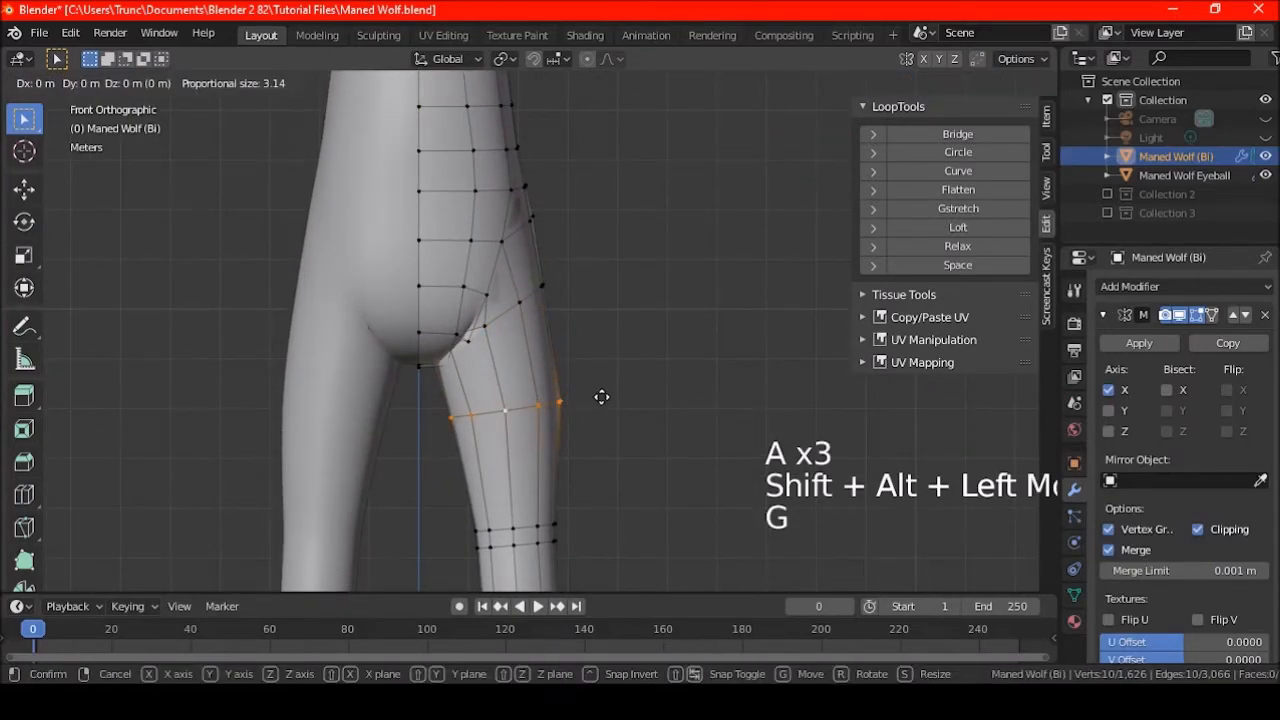
{"action": "left_click", "coordinate": [596, 398]}
{"action": "key", "text": "a"}
{"action": "key", "text": "a"}
{"action": "key", "text": "a"}
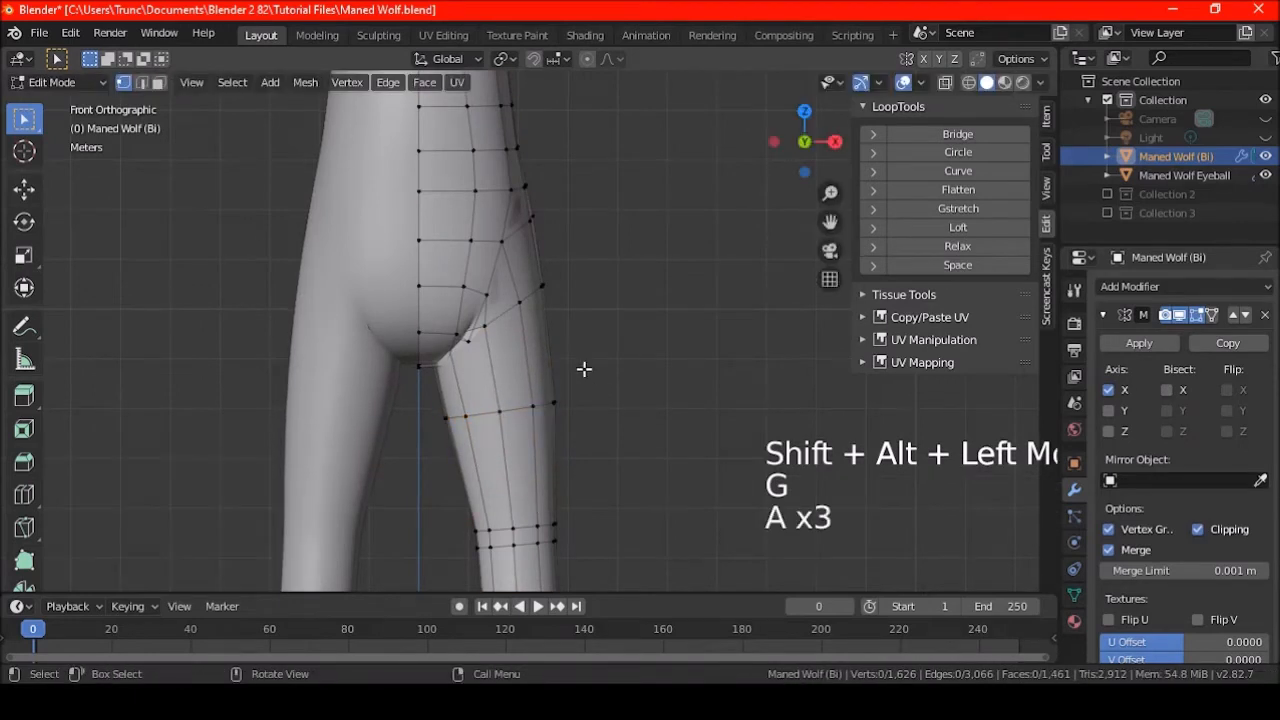
{"action": "middle_click_drag", "start_coordinate": [560, 249], "coordinate": [627, 201], "text": "shift"}
{"action": "scroll", "coordinate": [624, 222], "scroll_direction": "down", "scroll_amount": 4}
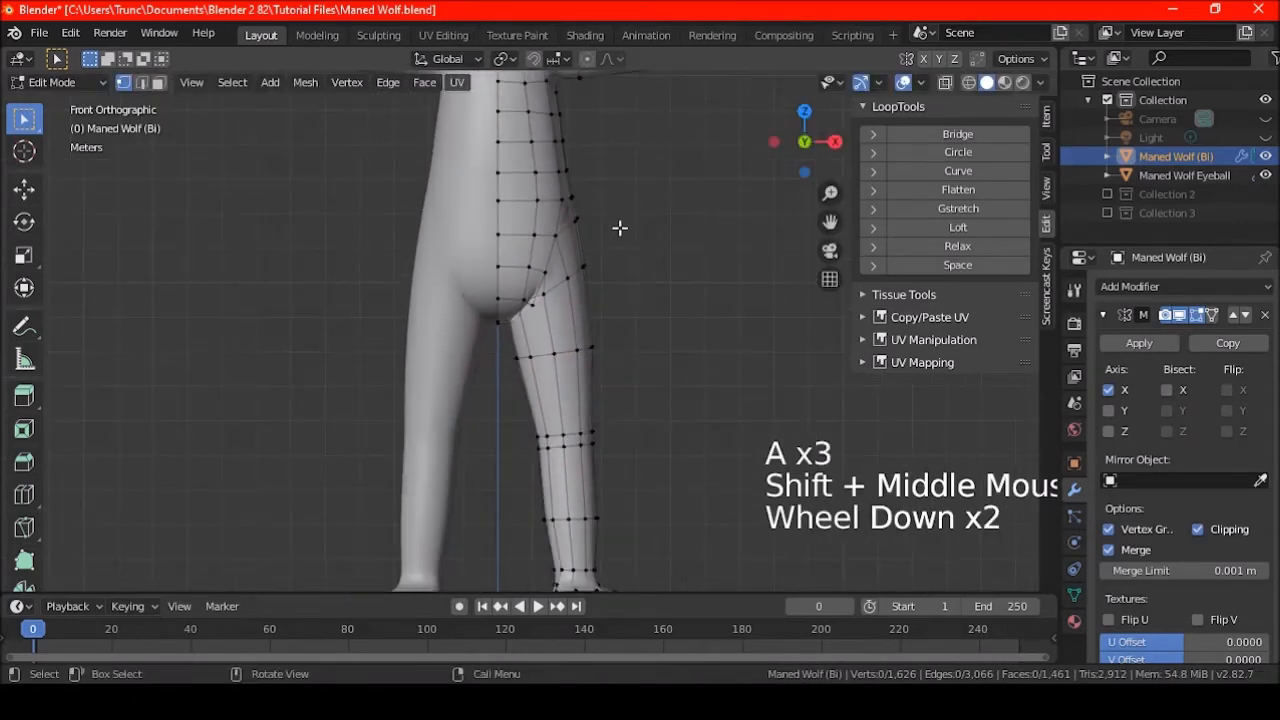
{"action": "middle_click_drag", "start_coordinate": [622, 296], "coordinate": [583, 289], "text": "shift"}
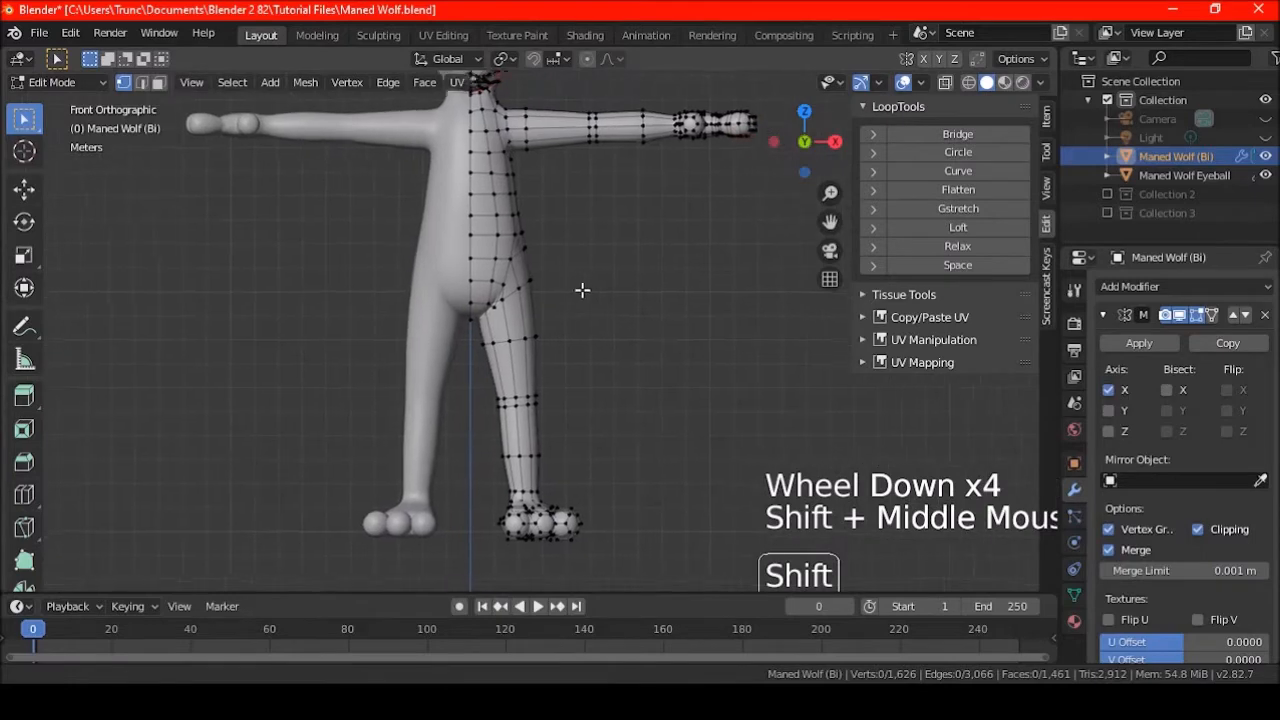
Move the pair of edge loops at the knee about -0.09 m along X and 0.02 m along Z, and clear the selection
{"action": "scroll", "coordinate": [577, 322], "scroll_direction": "up", "scroll_amount": 3}
{"action": "left_click", "coordinate": [509, 437], "text": "alt+shift"}
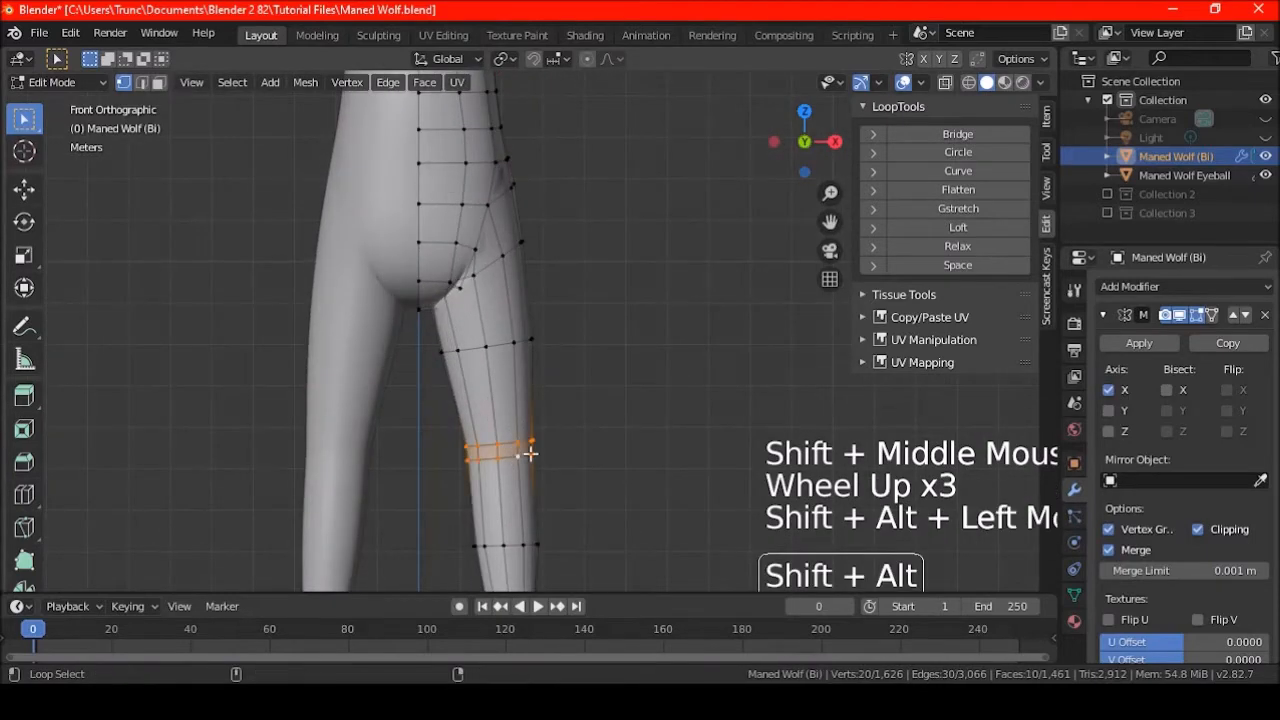
{"action": "key", "text": "g"}
{"action": "left_click", "coordinate": [590, 431]}
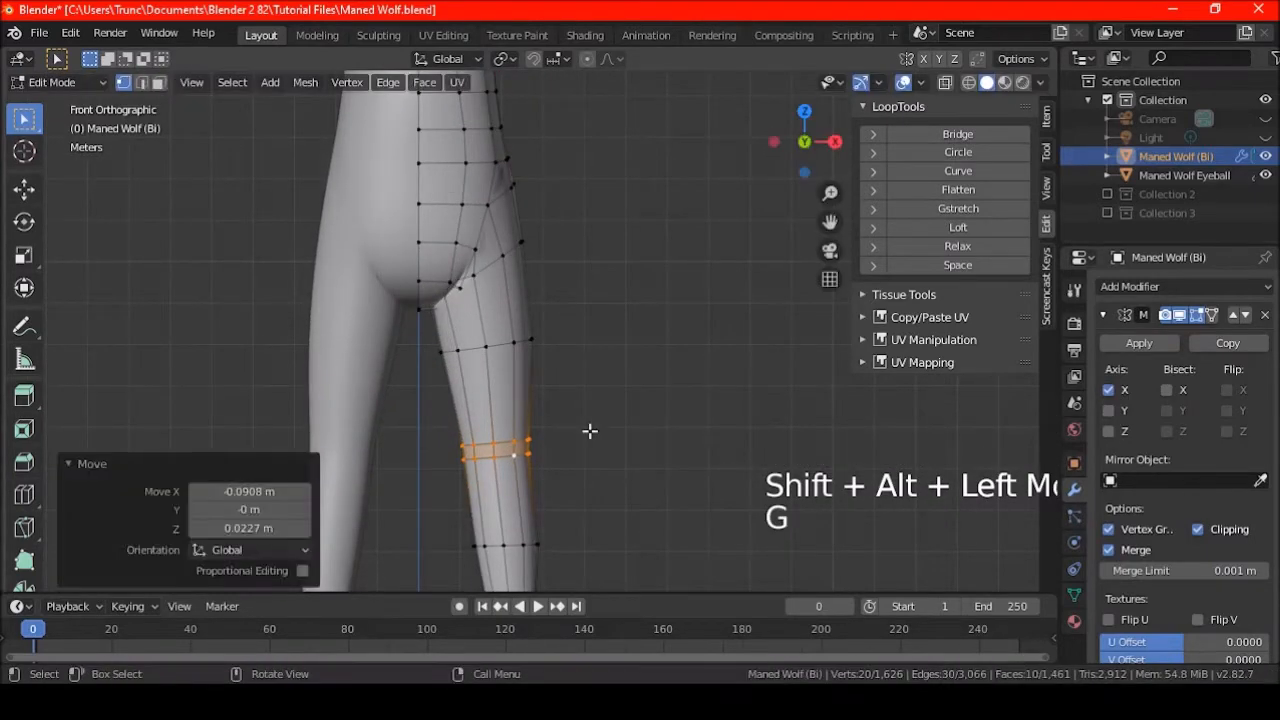
{"action": "key", "text": "a"}
{"action": "key", "text": "a"}
{"action": "key", "text": "a"}
Slide the three-edge row around the outer rear hip slightly downward along the mesh, and clear the selection
{"action": "scroll", "coordinate": [500, 343], "scroll_direction": "down", "scroll_amount": 4}
{"action": "middle_click_drag", "start_coordinate": [561, 315], "coordinate": [516, 362]}
{"action": "scroll", "coordinate": [523, 300], "scroll_direction": "up", "scroll_amount": 7}
{"action": "left_click", "coordinate": [455, 277], "text": "alt+shift"}
{"action": "middle_click_drag", "start_coordinate": [455, 277], "coordinate": [534, 262]}
{"action": "key", "text": "g"}
{"action": "key", "text": "g"}
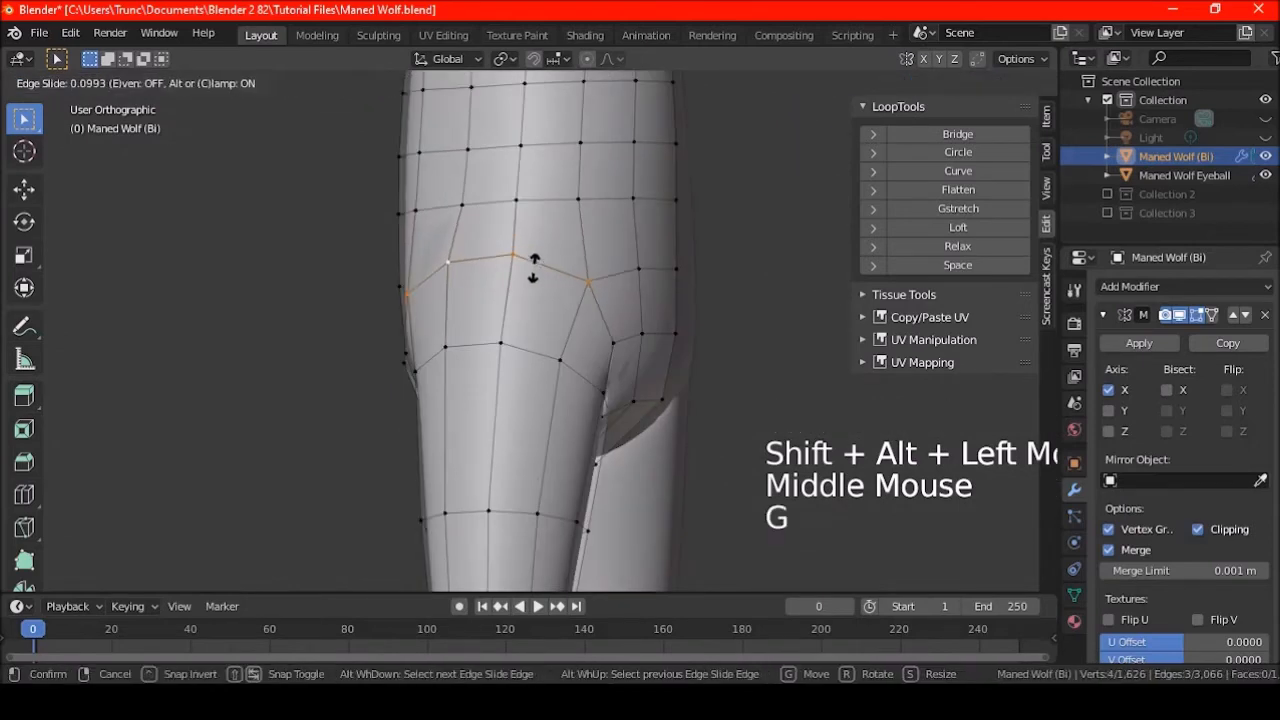
{"action": "left_click", "coordinate": [530, 273]}
{"action": "key", "text": "a"}
{"action": "key", "text": "a"}
{"action": "key", "text": "a"}
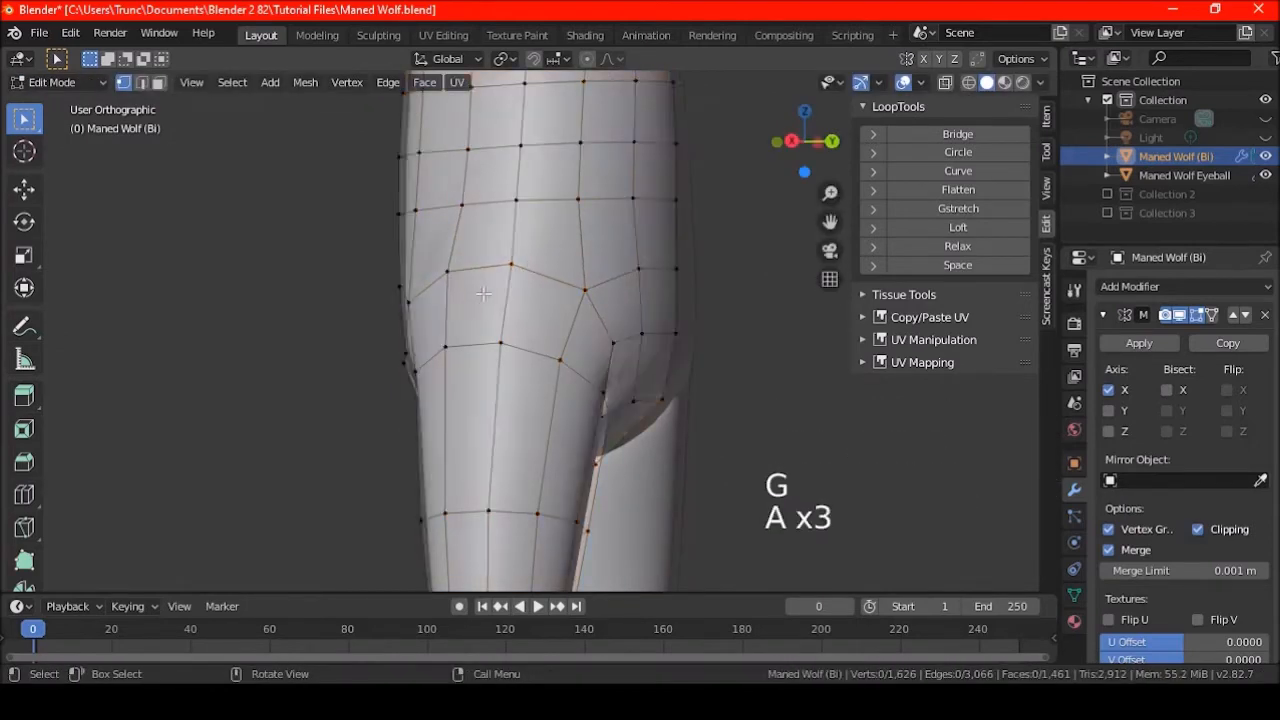
Select the four lowest crotch vertices, two at the front and two at the back, and show the model in right side view
{"action": "scroll", "coordinate": [460, 310], "scroll_direction": "down", "scroll_amount": 5}
{"action": "middle_click_drag", "start_coordinate": [443, 323], "coordinate": [608, 343]}
{"action": "middle_click_drag", "start_coordinate": [544, 382], "coordinate": [456, 331], "text": "shift"}
{"action": "scroll", "coordinate": [456, 331], "scroll_direction": "up", "scroll_amount": 5}
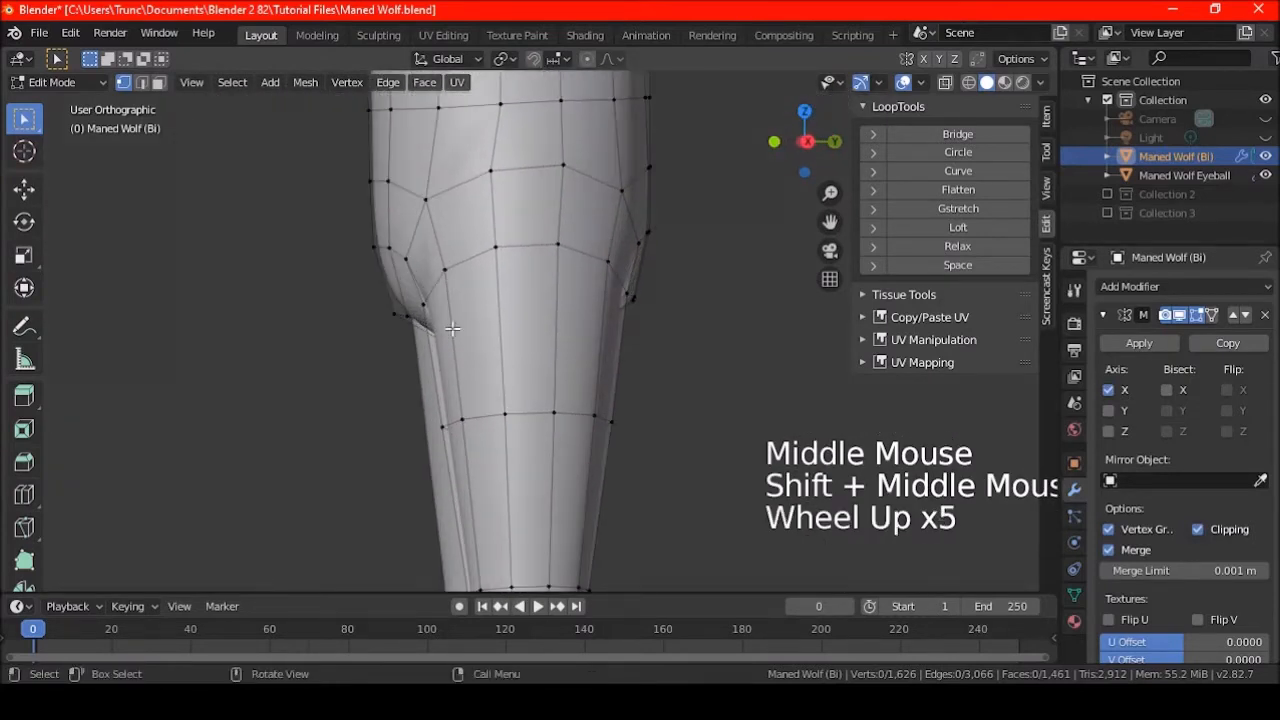
{"action": "left_click", "coordinate": [400, 316]}
{"action": "left_click", "coordinate": [396, 306], "text": "shift"}
{"action": "middle_click_drag", "start_coordinate": [396, 306], "coordinate": [603, 286]}
{"action": "left_click", "coordinate": [634, 304], "text": "shift"}
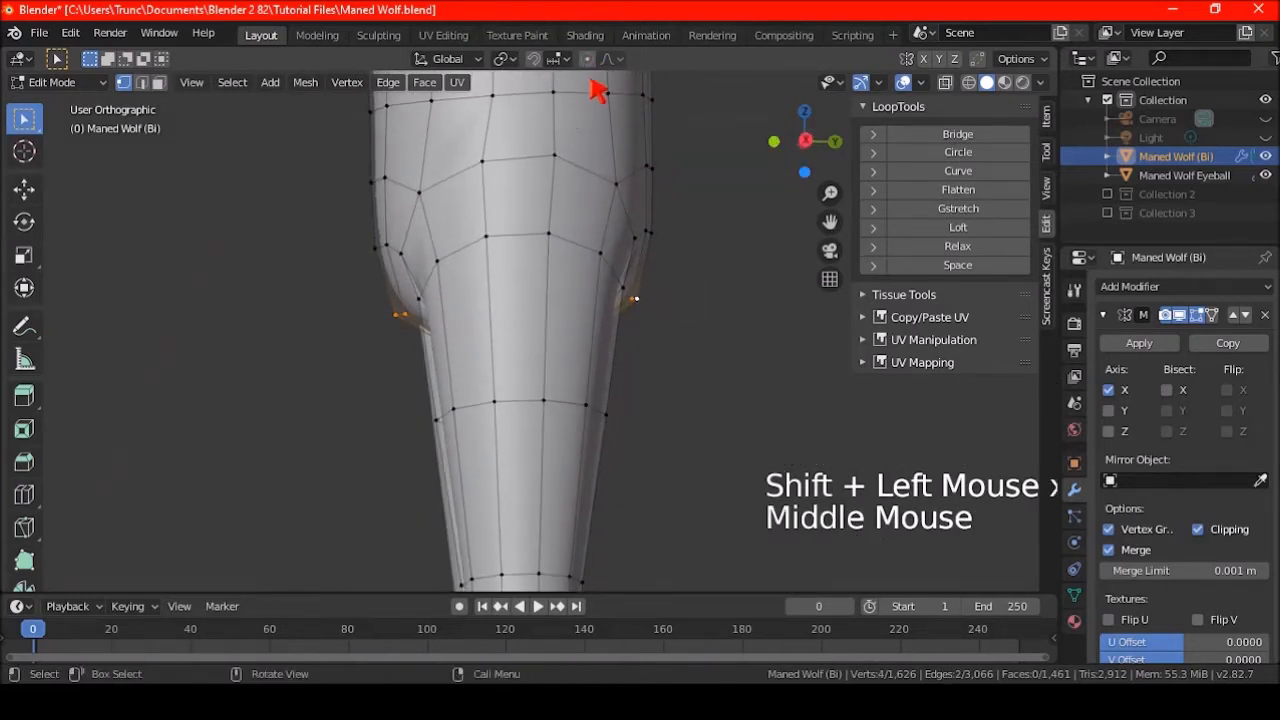
{"action": "key", "text": "KP_3"}
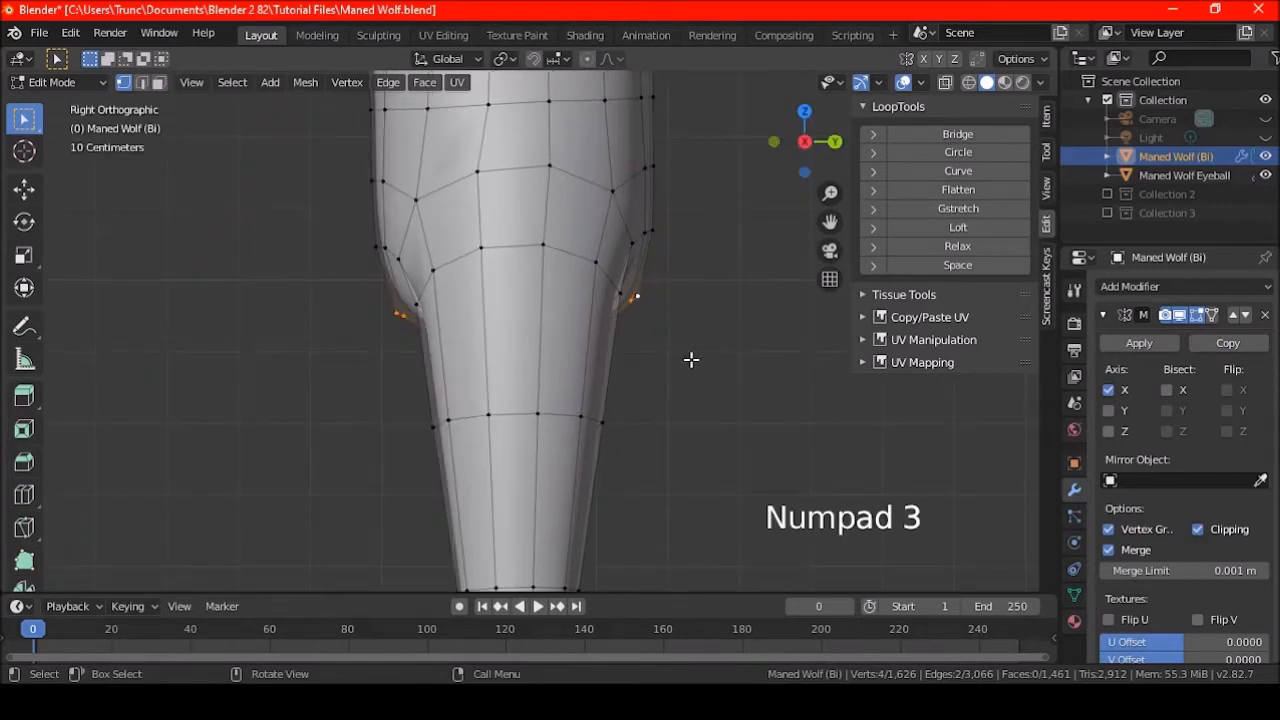
{"action": "key", "text": "s"}
{"action": "key", "text": "y"}
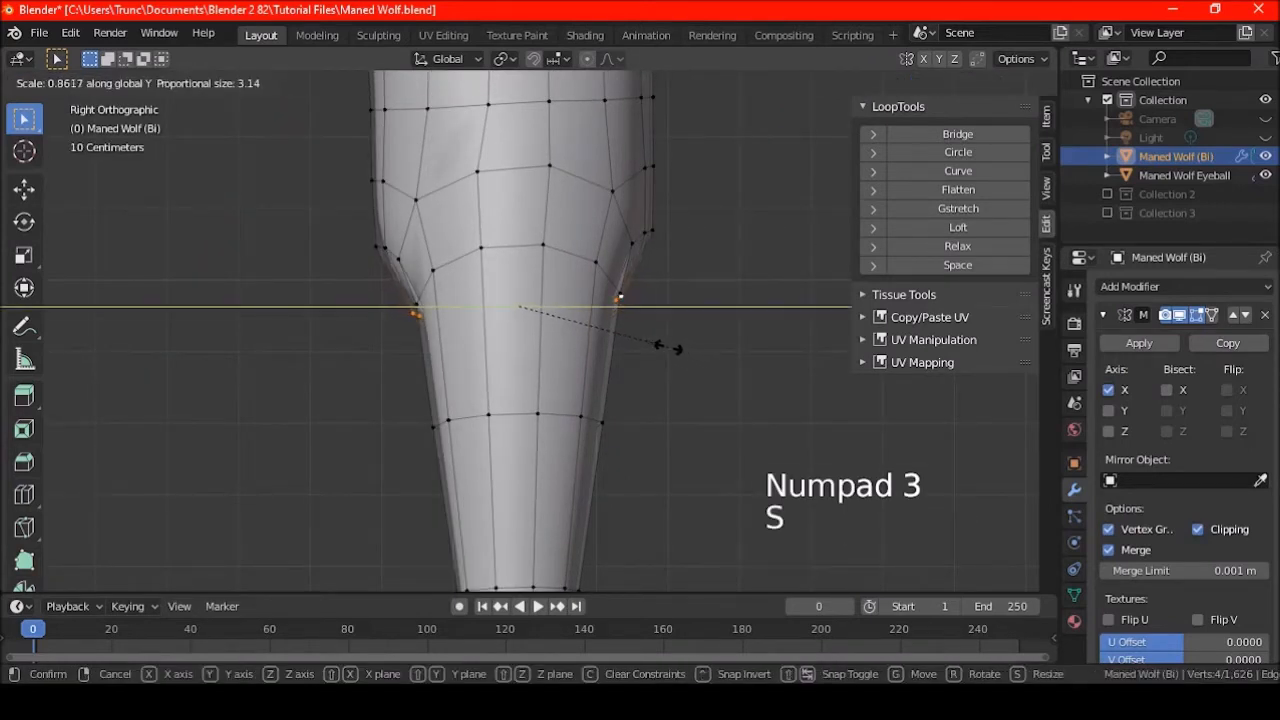
{"action": "left_click", "coordinate": [666, 335]}
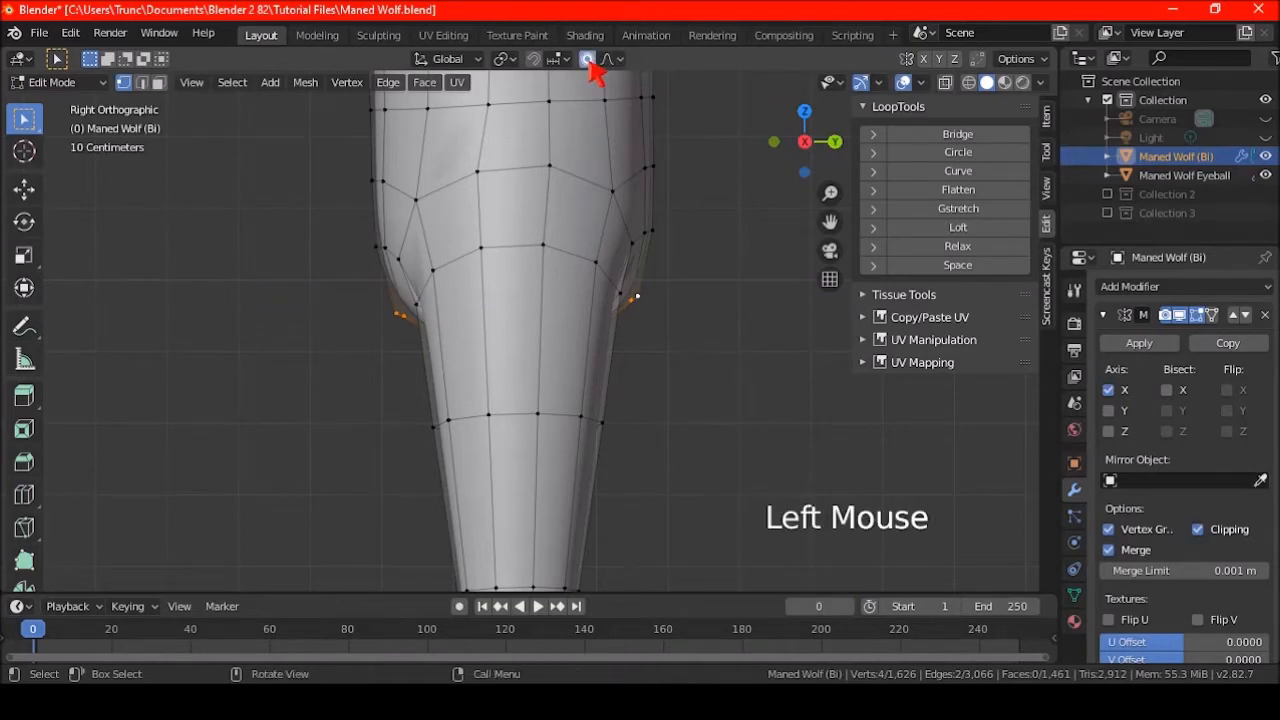
Scale the crotch vertices along Y to about 0.80 with smooth proportional editing at size 1.77, and compare before and after
{"action": "key", "text": "s"}
{"action": "key", "text": "y"}
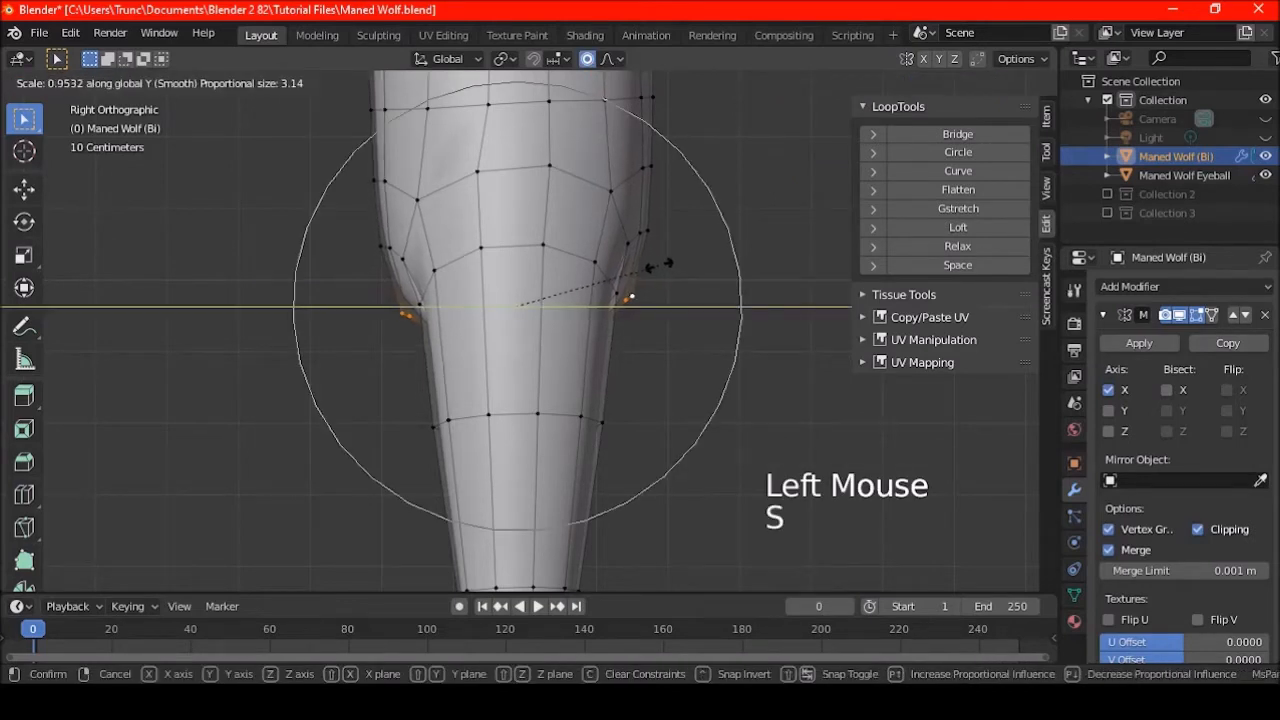
{"action": "scroll", "coordinate": [643, 247], "scroll_direction": "up", "scroll_amount": 3}
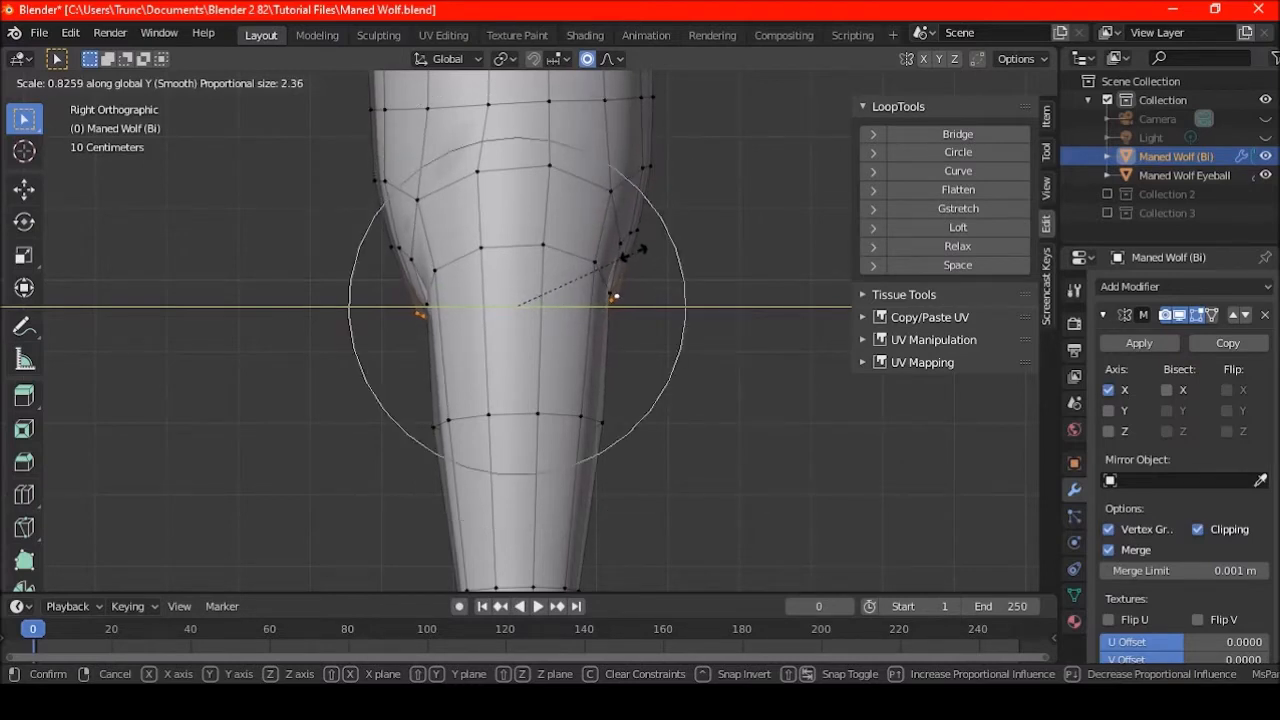
{"action": "scroll", "coordinate": [632, 254], "scroll_direction": "up", "scroll_amount": 3}
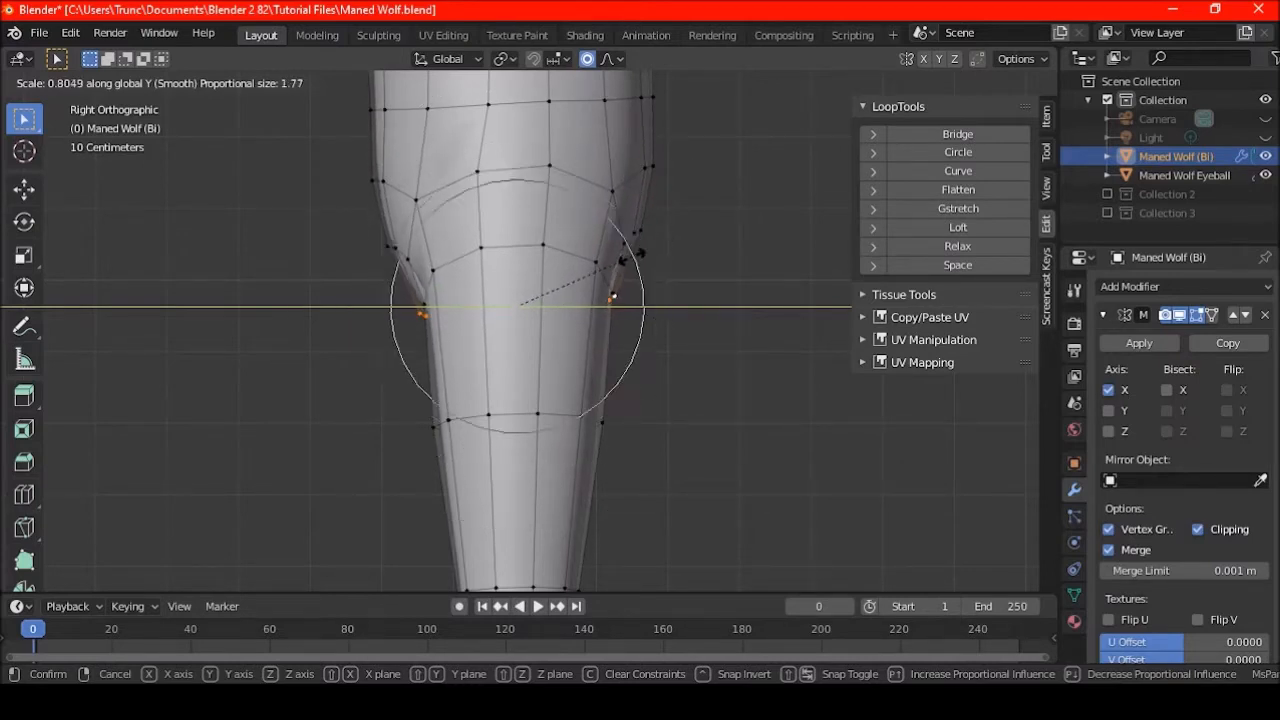
{"action": "left_click", "coordinate": [624, 258]}
{"action": "middle_click_drag", "start_coordinate": [624, 258], "coordinate": [594, 306]}
{"action": "key", "text": "ctrl+z"}
{"action": "key", "text": "ctrl+shift+z"}
{"action": "key", "text": "ctrl+z"}
{"action": "key", "text": "ctrl+shift+z"}
Clear the selection, return to Object Mode to check the whole body, and save the file
{"action": "scroll", "coordinate": [446, 306], "scroll_direction": "down", "scroll_amount": 9}
{"action": "key", "text": "a"}
{"action": "key", "text": "a"}
{"action": "key", "text": "a"}
{"action": "key", "text": "Tab"}
{"action": "scroll", "coordinate": [565, 335], "scroll_direction": "up", "scroll_amount": 2}
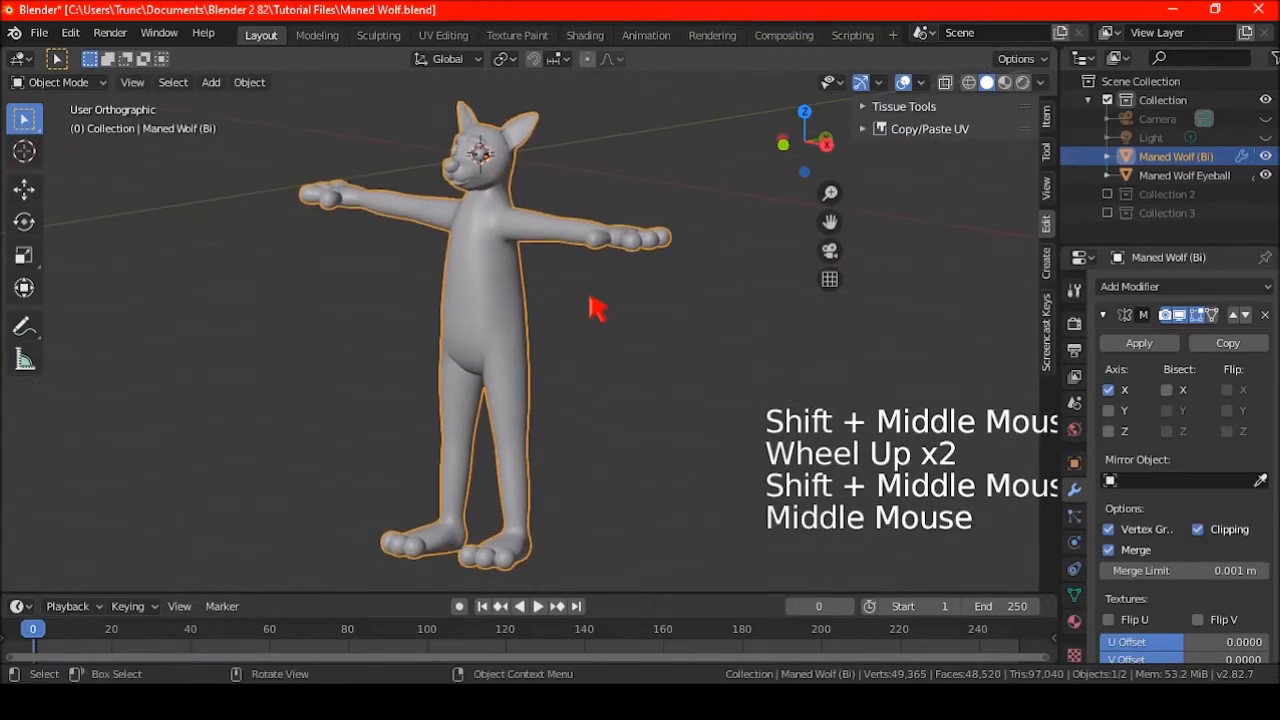
{"action": "key", "text": "ctrl+s"}
Return to Edit Mode in face selection with proportional editing off, viewing the body from behind
{"action": "middle_click_drag", "start_coordinate": [673, 411], "coordinate": [492, 390]}
{"action": "key", "text": "Tab"}
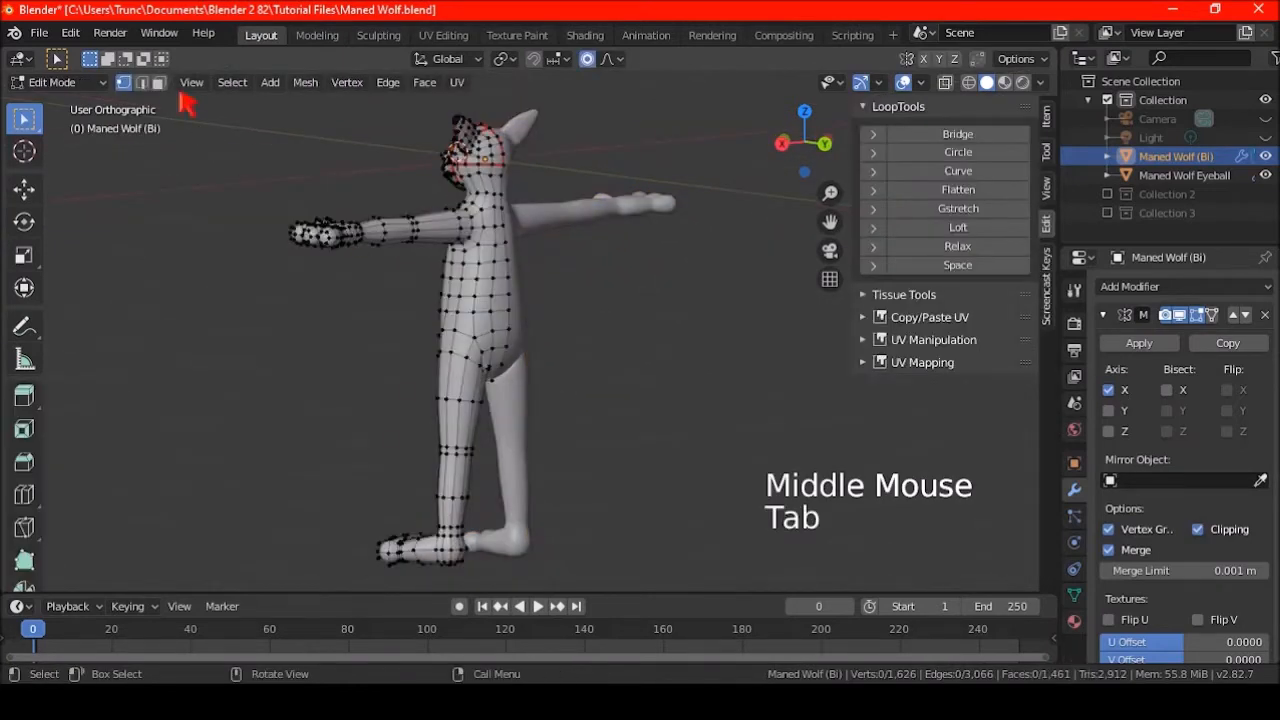
{"action": "left_click", "coordinate": [159, 82]}
{"action": "middle_click_drag", "start_coordinate": [626, 297], "coordinate": [565, 236]}
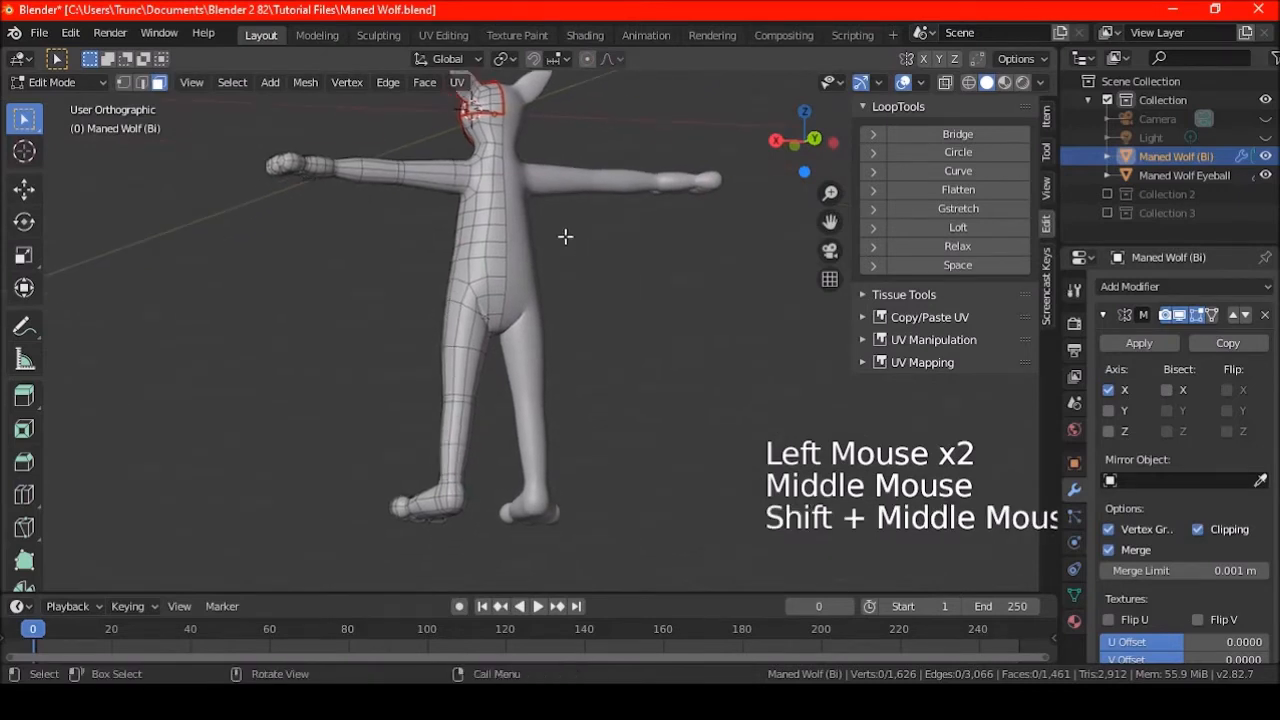
Select the four lower buttock faces between the centre line and the inner thigh, and switch to vertex selection
{"action": "scroll", "coordinate": [563, 257], "scroll_direction": "up", "scroll_amount": 4}
{"action": "left_click", "coordinate": [466, 230]}
{"action": "mouse_move", "coordinate": [515, 274]}
{"action": "middle_mouse_down"}
{"action": "mouse_move", "coordinate": [537, 277]}
{"action": "mouse_move", "coordinate": [509, 292]}
{"action": "middle_mouse_up"}
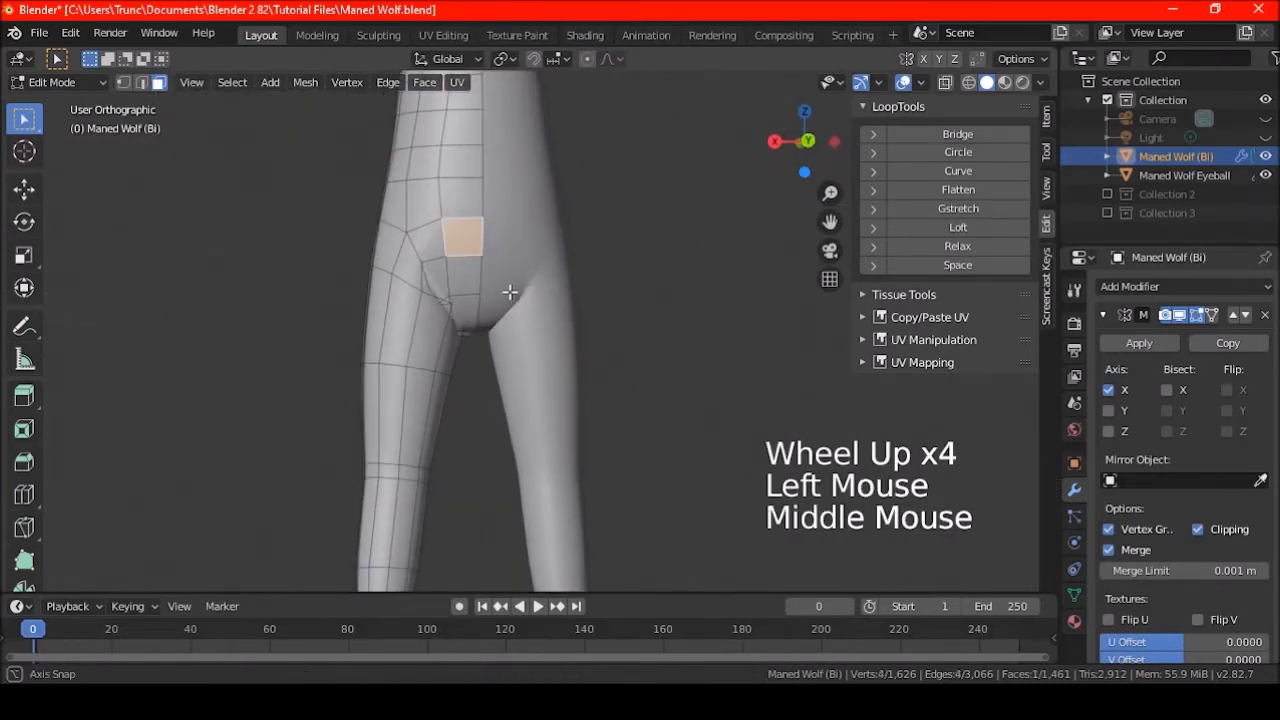
{"action": "left_click", "coordinate": [433, 250], "text": "shift"}
{"action": "left_click", "coordinate": [444, 274], "text": "shift"}
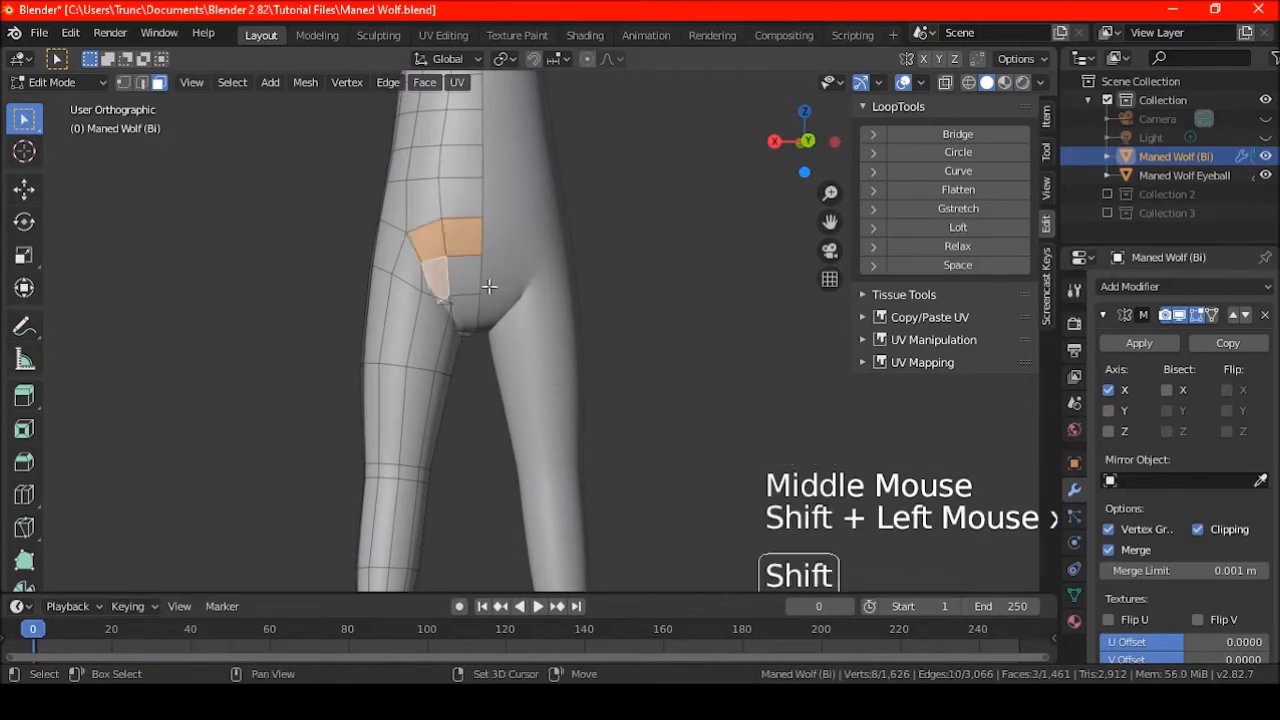
{"action": "middle_click_drag", "start_coordinate": [469, 269], "coordinate": [510, 346], "text": "shift"}
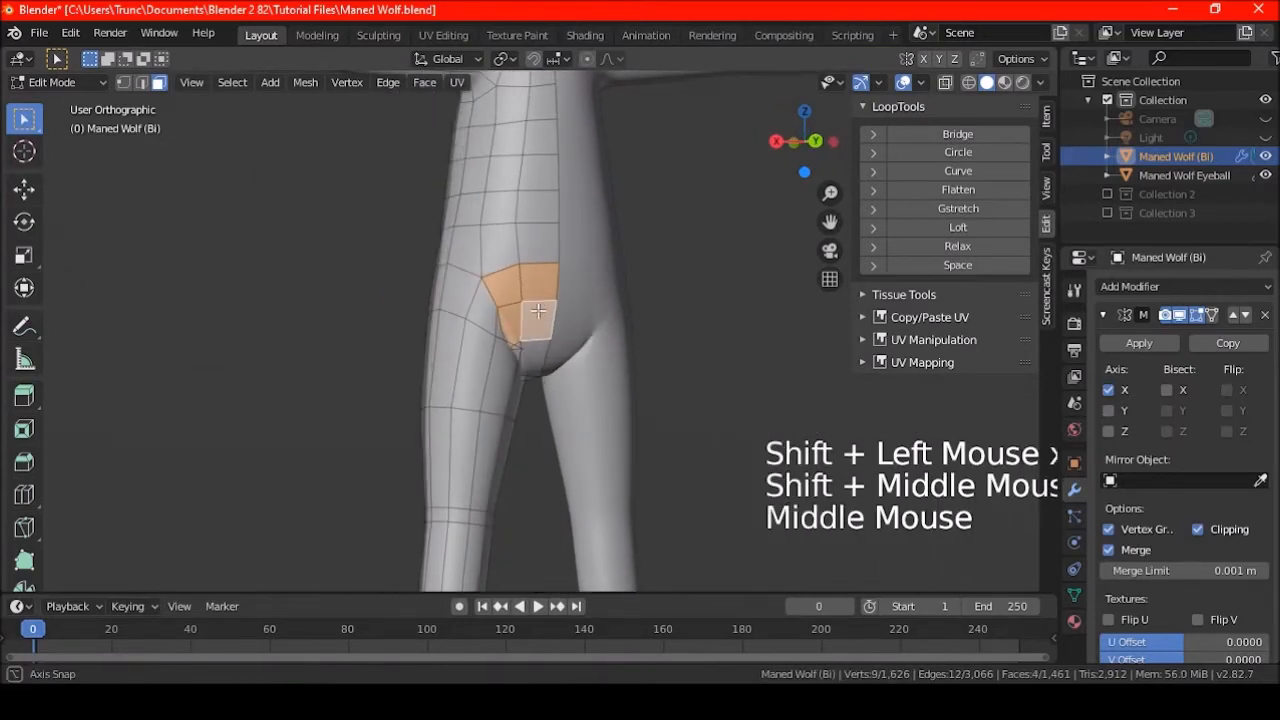
{"action": "scroll", "coordinate": [510, 346], "scroll_direction": "up", "scroll_amount": 3}
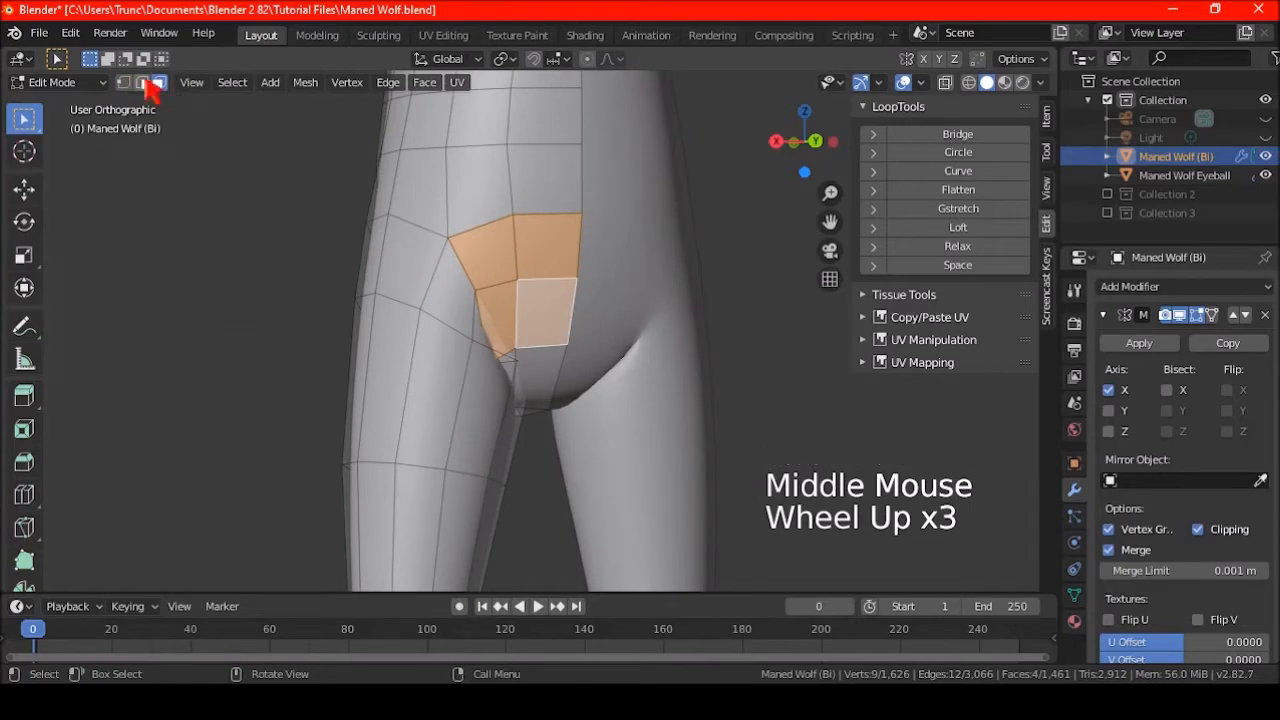
{"action": "middle_click_drag", "start_coordinate": [484, 344], "coordinate": [414, 313], "text": "shift"}
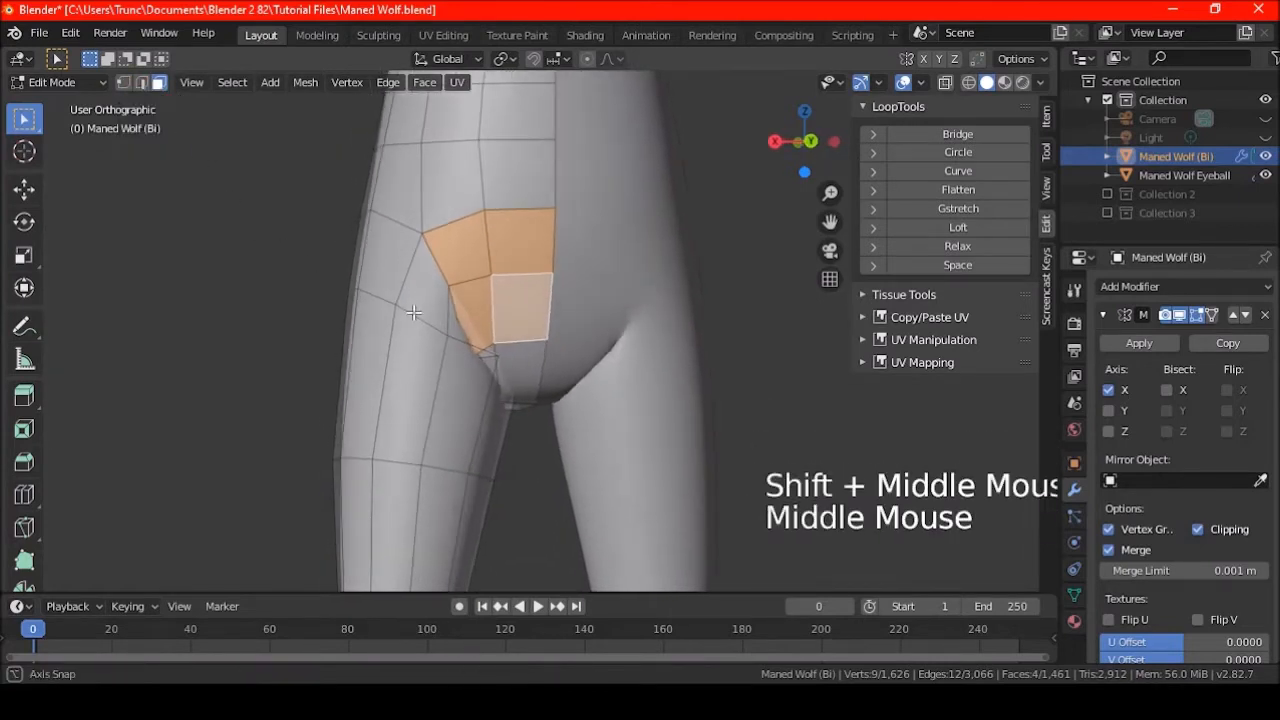
{"action": "scroll", "coordinate": [414, 313], "scroll_direction": "up", "scroll_amount": 4}
{"action": "middle_click_drag", "start_coordinate": [470, 256], "coordinate": [493, 364], "text": "shift"}
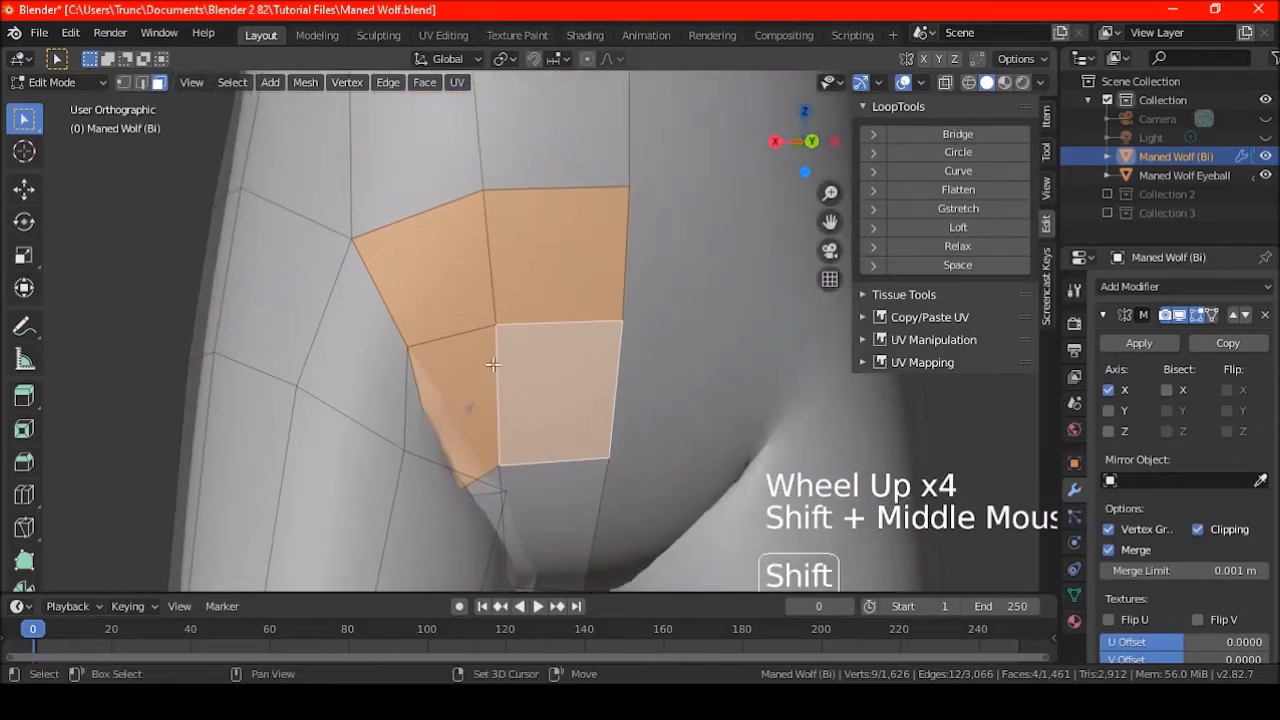
{"action": "right_click", "coordinate": [483, 293]}
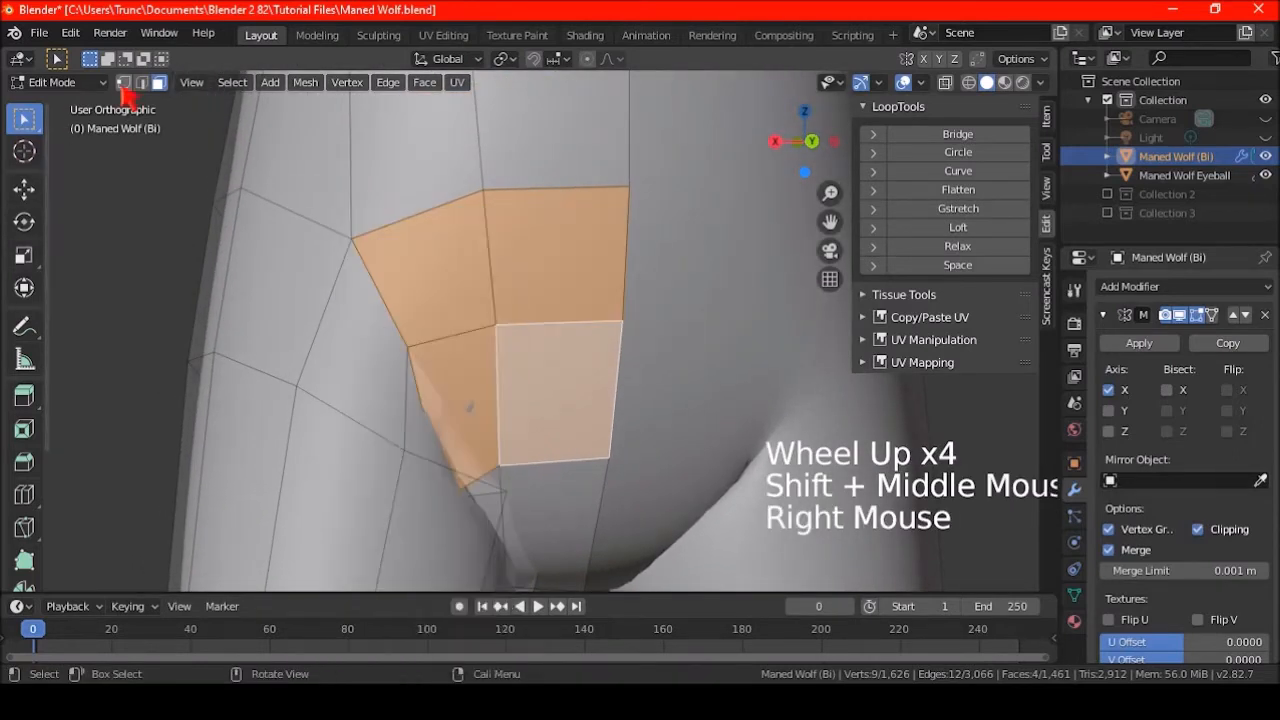
{"action": "left_click", "coordinate": [123, 83]}
{"action": "right_click", "coordinate": [487, 364]}
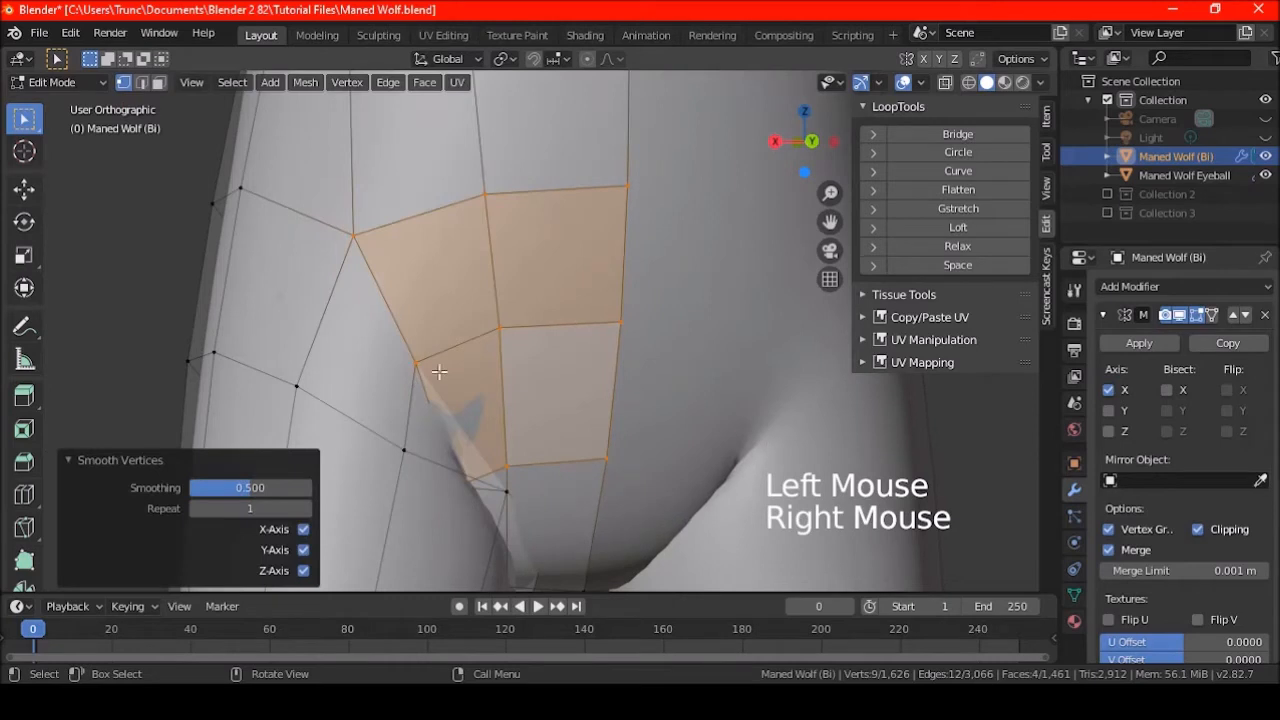
{"action": "left_click", "coordinate": [253, 494]}
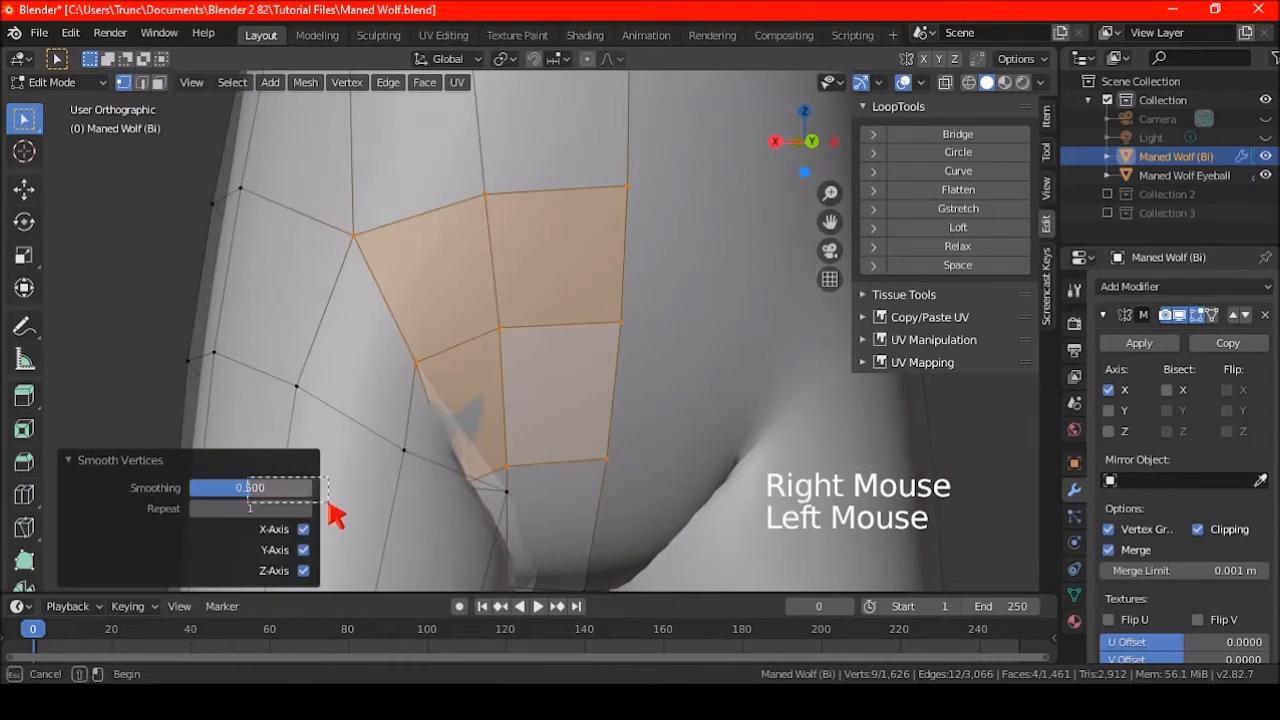
{"action": "left_click", "coordinate": [249, 496]}
{"action": "key", "text": "ctrl+z"}
{"action": "key", "text": "ctrl+z"}
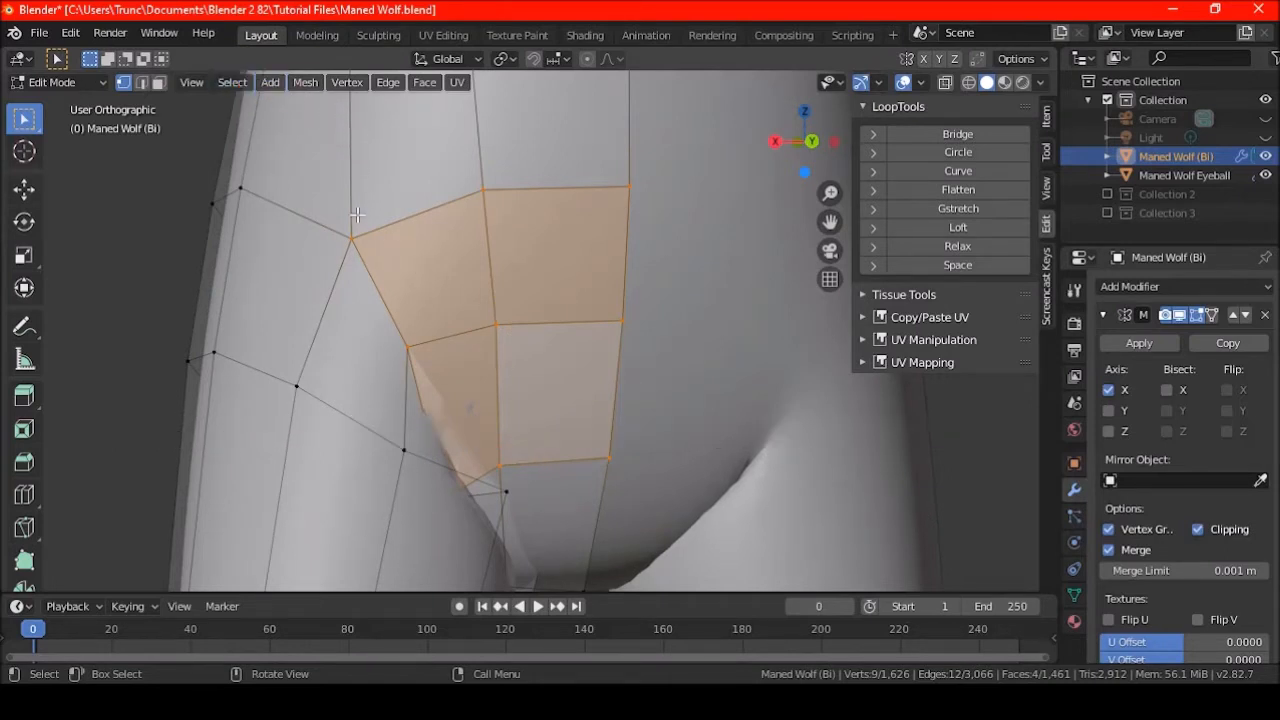
Smooth the vertices of the selected buttock patch with Smoothing 1.000 and Repeat 3
{"action": "left_click", "coordinate": [343, 83]}
{"action": "right_click", "coordinate": [362, 234]}
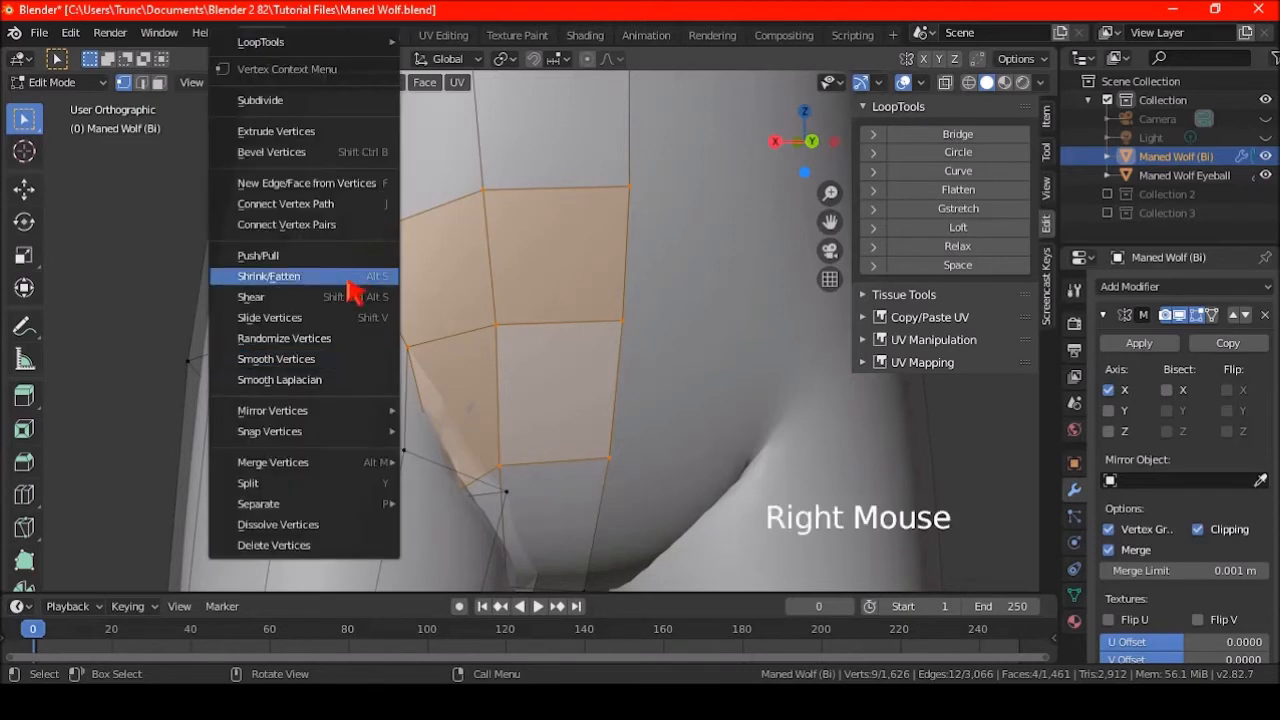
{"action": "left_click", "coordinate": [296, 361]}
{"action": "left_click_drag", "start_coordinate": [252, 488], "coordinate": [315, 488]}
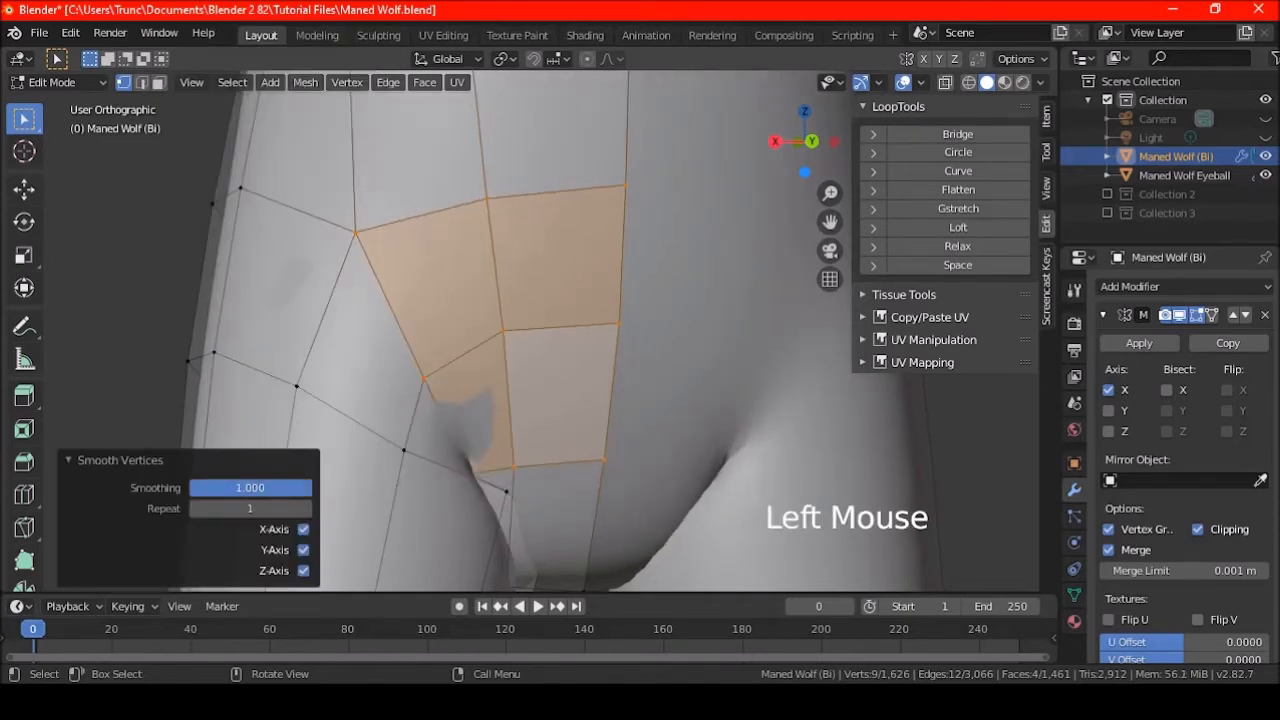
{"action": "scroll", "coordinate": [533, 232], "scroll_direction": "down", "scroll_amount": 4}
{"action": "middle_click_drag", "start_coordinate": [531, 262], "coordinate": [490, 286]}
{"action": "middle_click_drag", "start_coordinate": [583, 340], "coordinate": [596, 262], "text": "shift"}
{"action": "scroll", "coordinate": [532, 325], "scroll_direction": "up", "scroll_amount": 2}
{"action": "left_click", "coordinate": [307, 509]}
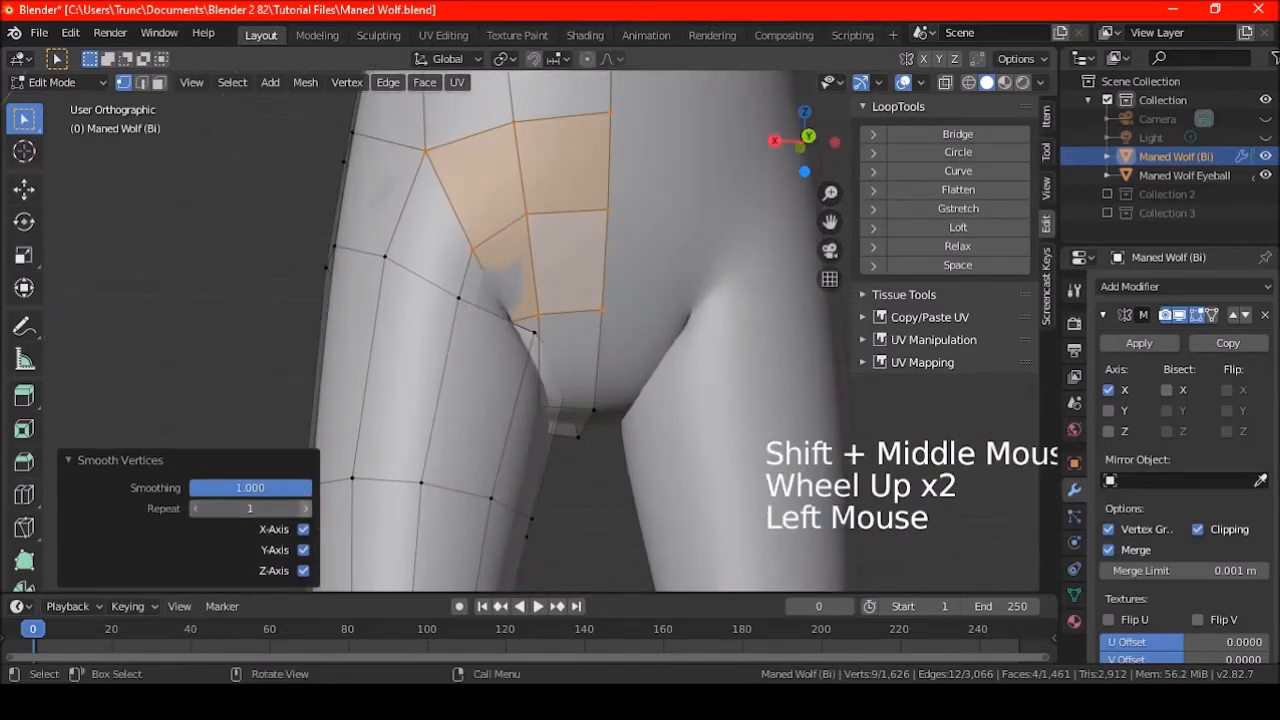
{"action": "left_click", "coordinate": [307, 509]}
Move the smoothed buttock patch backward about 0.27 m along Y and -0.03 m along Z in right side view
{"action": "middle_click_drag", "start_coordinate": [447, 293], "coordinate": [607, 334]}
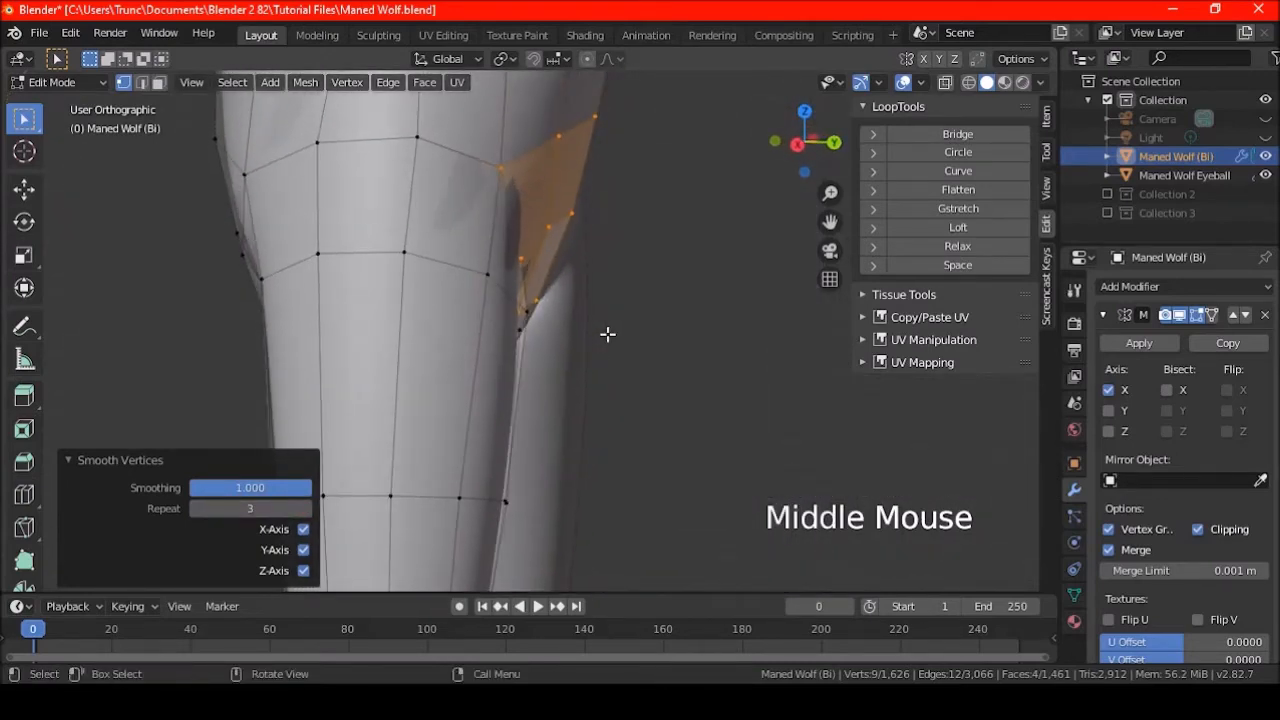
{"action": "key", "text": "KP_3"}
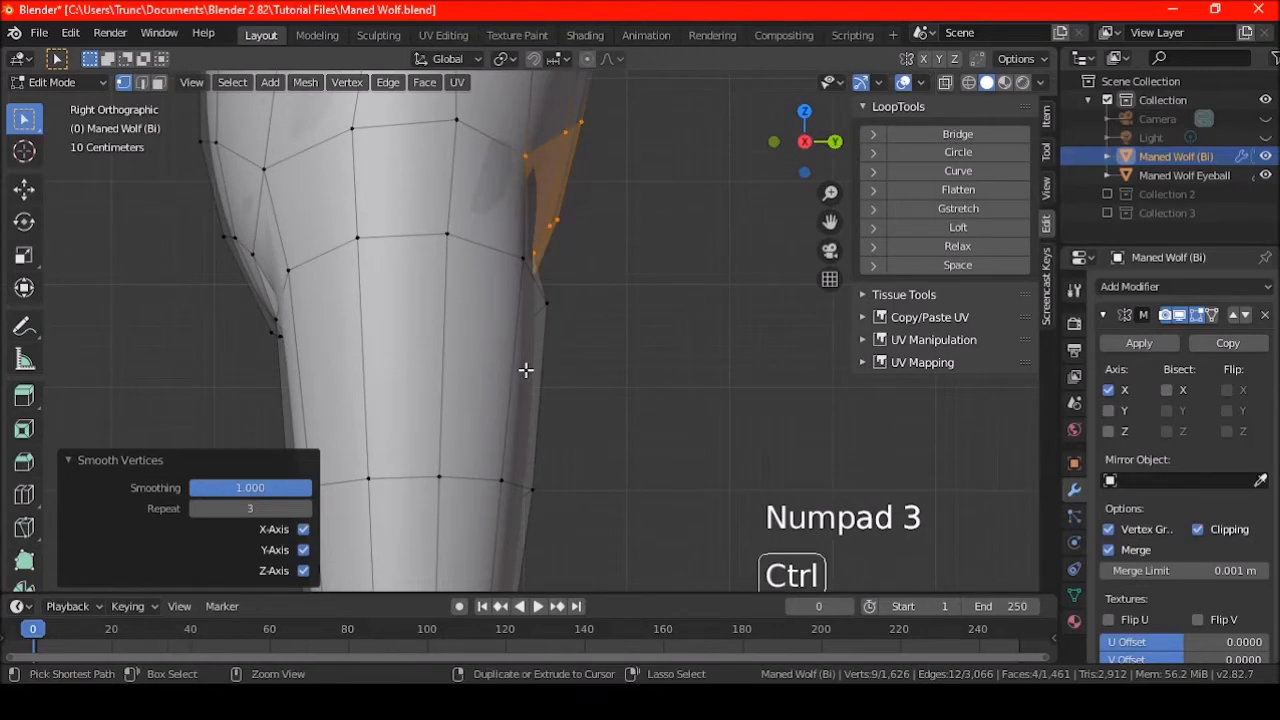
{"action": "key", "text": "ctrl+z"}
{"action": "key", "text": "ctrl+shift+z"}
{"action": "middle_click_drag", "start_coordinate": [563, 337], "coordinate": [491, 391], "text": "shift"}
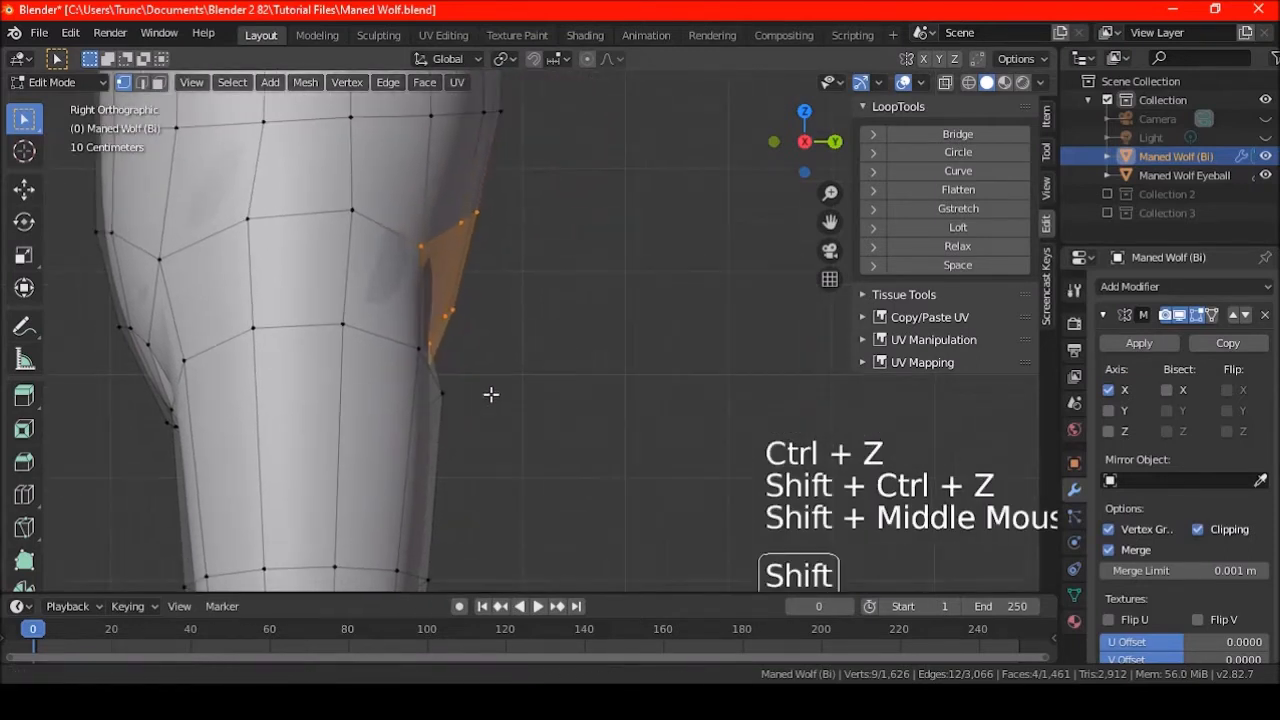
{"action": "key", "text": "g"}
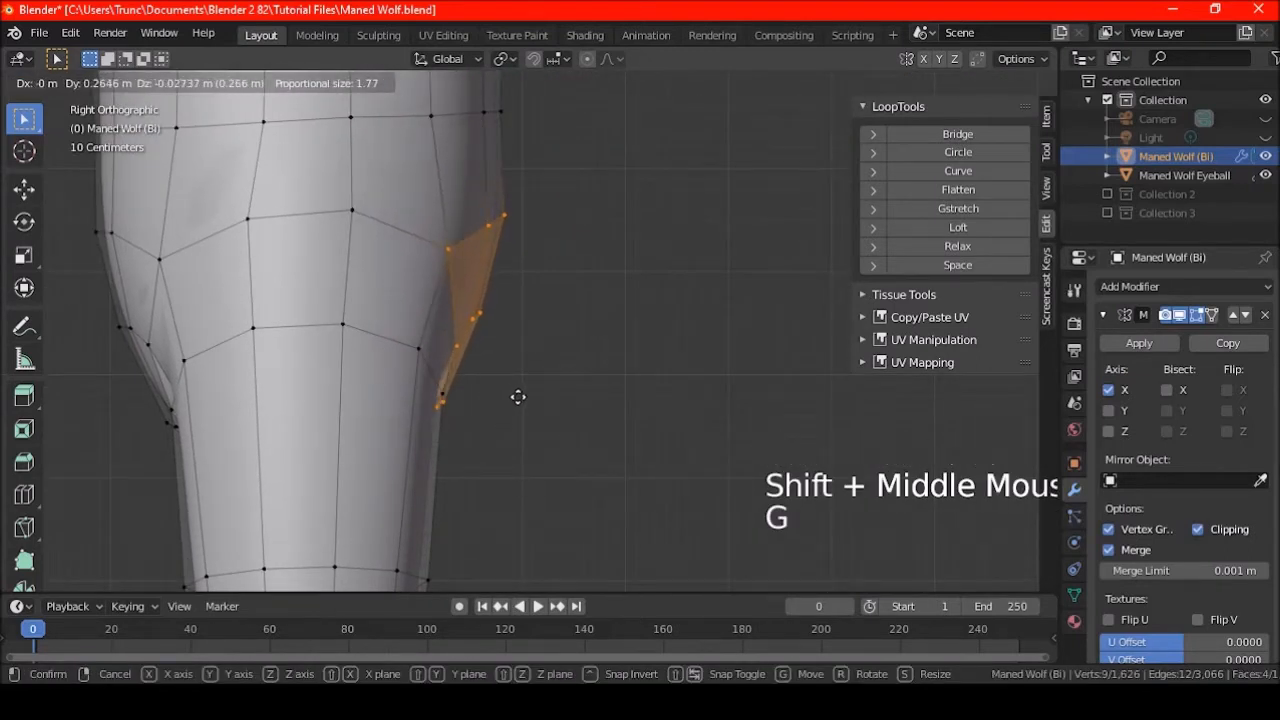
{"action": "left_click", "coordinate": [520, 397]}
Compare the buttock's shape before and after the smoothing and move by repeatedly undoing and redoing them, keeping the edits
{"action": "key", "text": "ctrl+z"}
{"action": "key", "text": "ctrl+z"}
{"action": "key", "text": "ctrl+z"}
{"action": "key", "text": "ctrl+shift+z"}
{"action": "key", "text": "ctrl+shift+z"}
{"action": "key", "text": "ctrl+shift+z"}
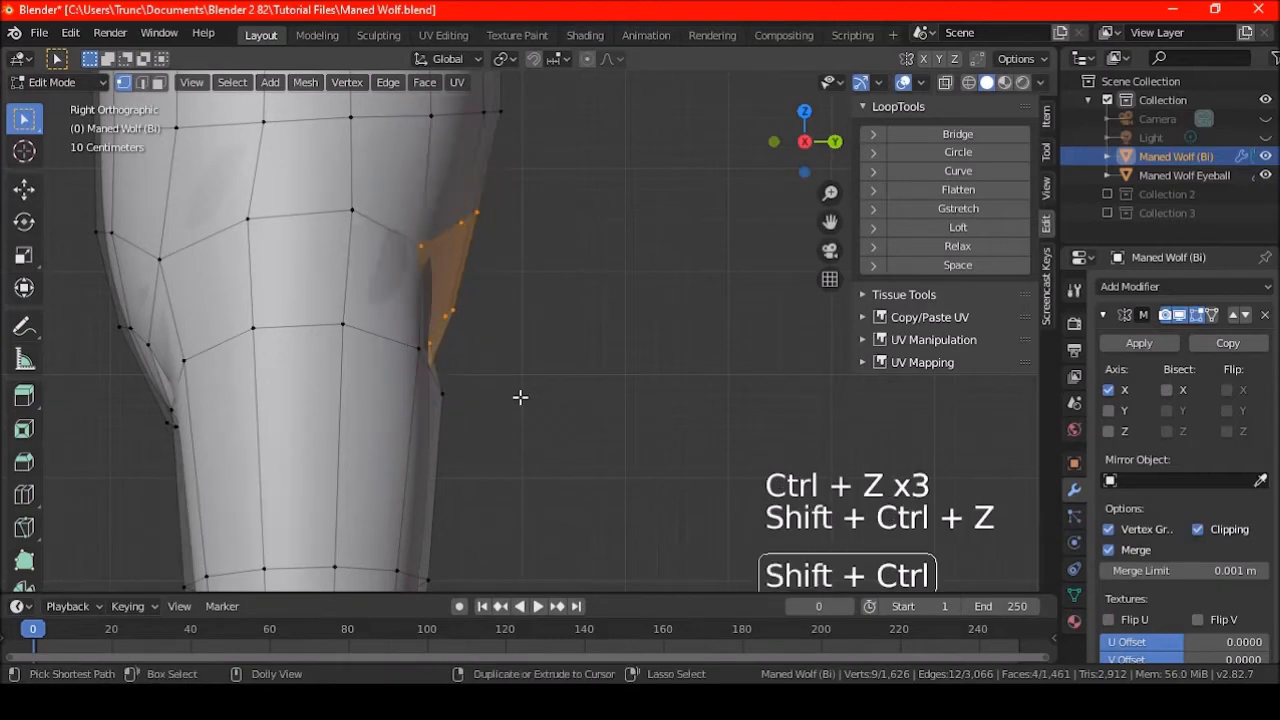
{"action": "key", "text": "ctrl+z"}
{"action": "key", "text": "ctrl+z"}
{"action": "key", "text": "ctrl+z"}
{"action": "key", "text": "ctrl+shift+z"}
{"action": "key", "text": "ctrl+shift+z"}
{"action": "key", "text": "ctrl+shift+z"}
{"action": "middle_click_drag", "start_coordinate": [520, 397], "coordinate": [523, 357]}
{"action": "key", "text": "ctrl+z"}
{"action": "key", "text": "ctrl+z"}
{"action": "key", "text": "ctrl+z"}
{"action": "key", "text": "ctrl+shift+z"}
{"action": "key", "text": "ctrl+shift+z"}
{"action": "key", "text": "ctrl+shift+z"}
{"action": "key", "text": "KP_3"}
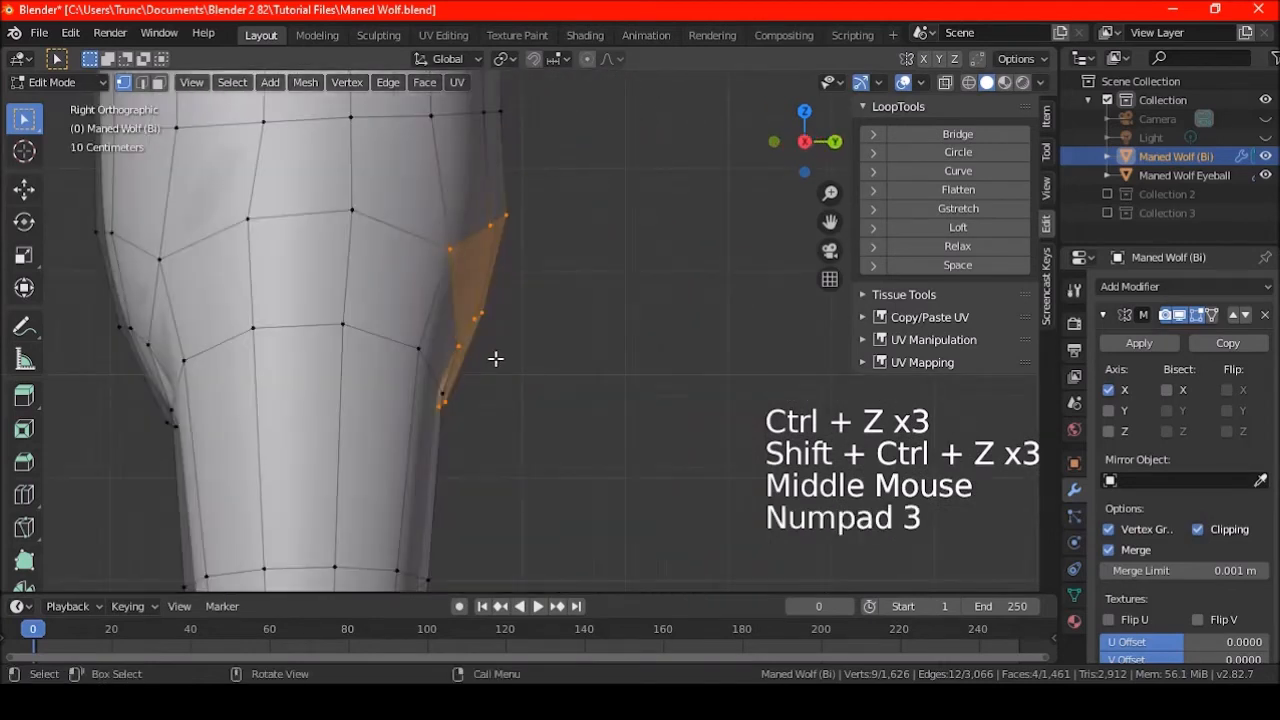
{"action": "scroll", "coordinate": [543, 374], "scroll_direction": "down", "scroll_amount": 3}
{"action": "middle_click_drag", "start_coordinate": [543, 374], "coordinate": [419, 344], "text": "shift"}
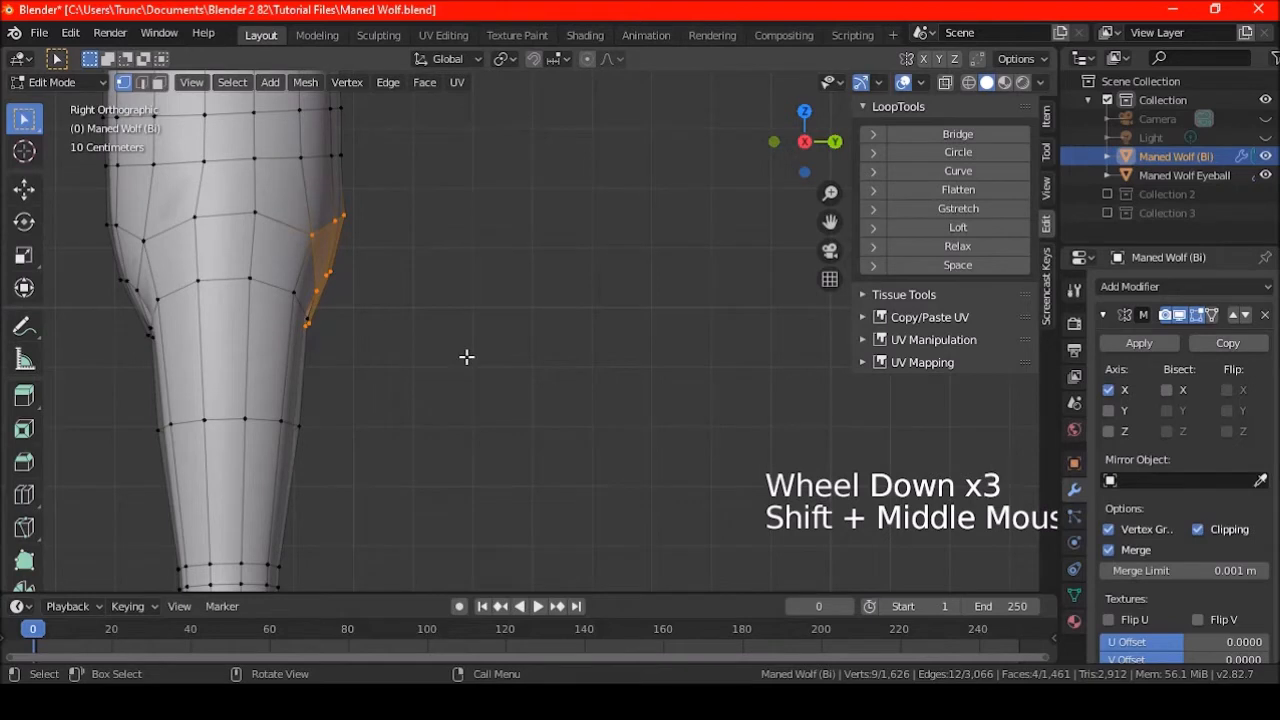
Try extruding the four selected buttock faces about 0.535 m along their normal in right side view
{"action": "key", "text": "e"}
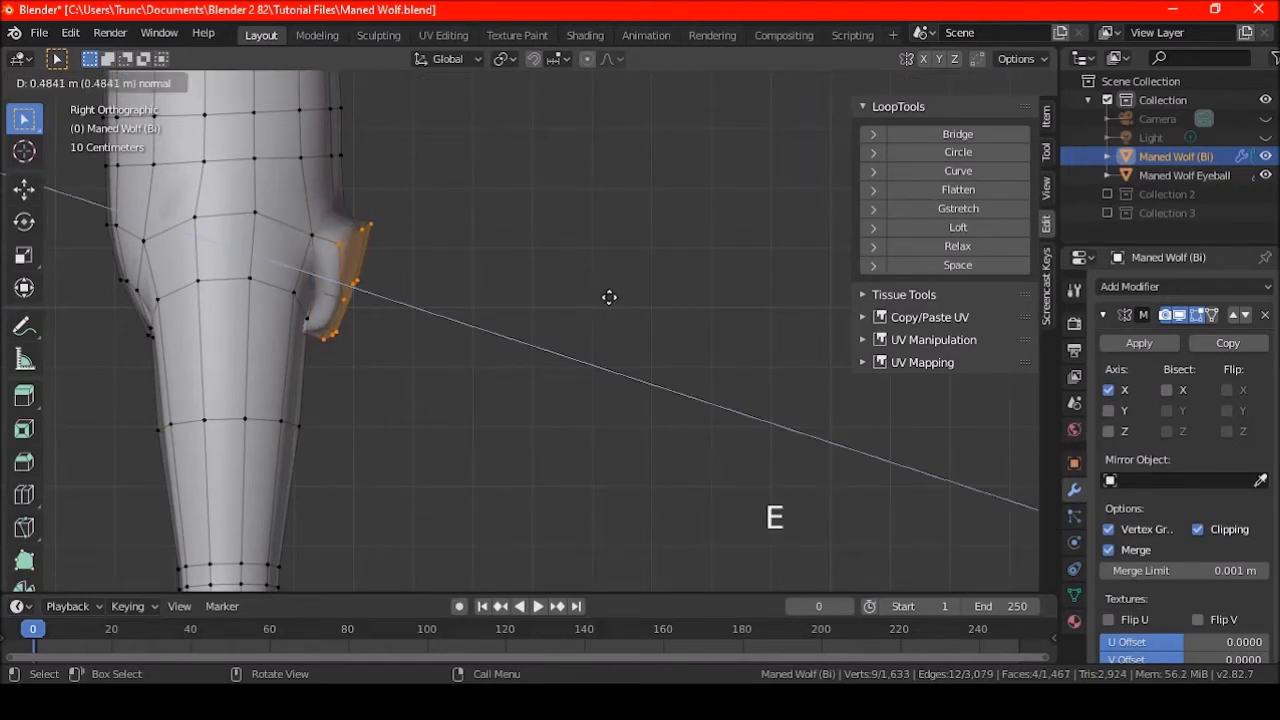
{"action": "left_click", "coordinate": [612, 298]}
{"action": "middle_click_drag", "start_coordinate": [591, 303], "coordinate": [412, 274]}
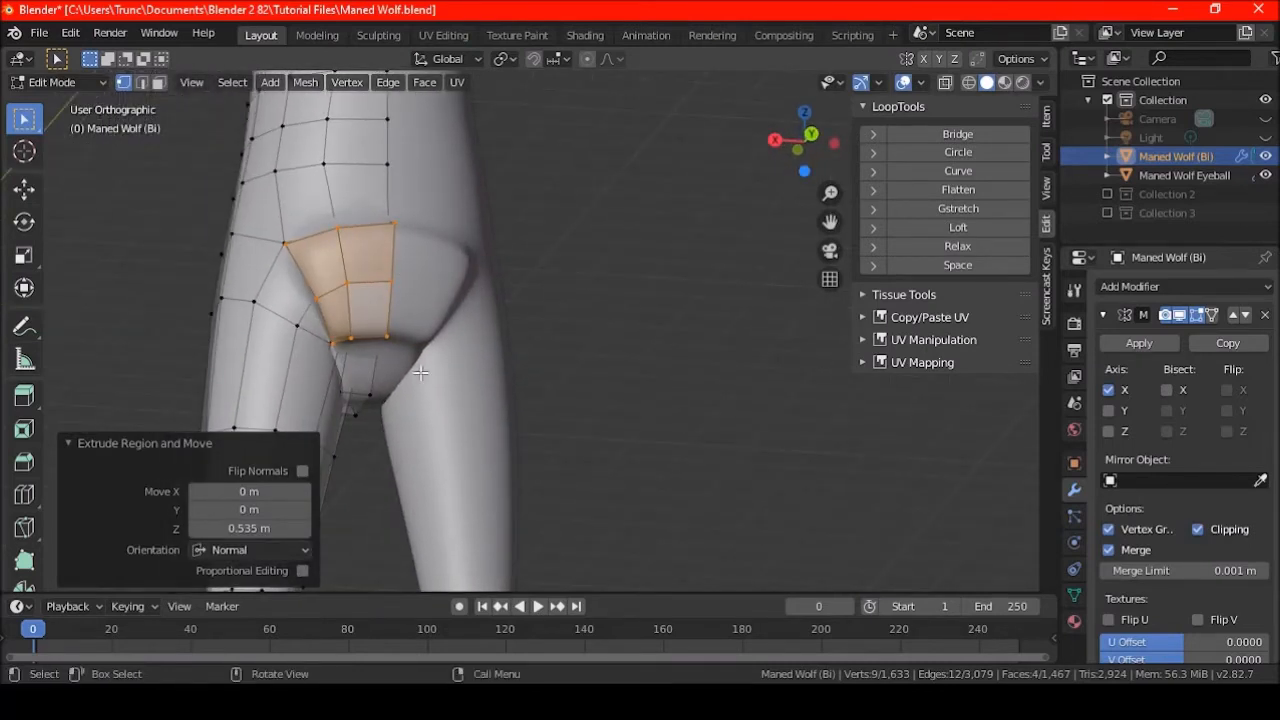
{"action": "middle_click_drag", "start_coordinate": [420, 372], "coordinate": [462, 346], "text": "shift"}
{"action": "scroll", "coordinate": [425, 380], "scroll_direction": "up", "scroll_amount": 3}
{"action": "scroll", "coordinate": [462, 347], "scroll_direction": "up", "scroll_amount": 1}
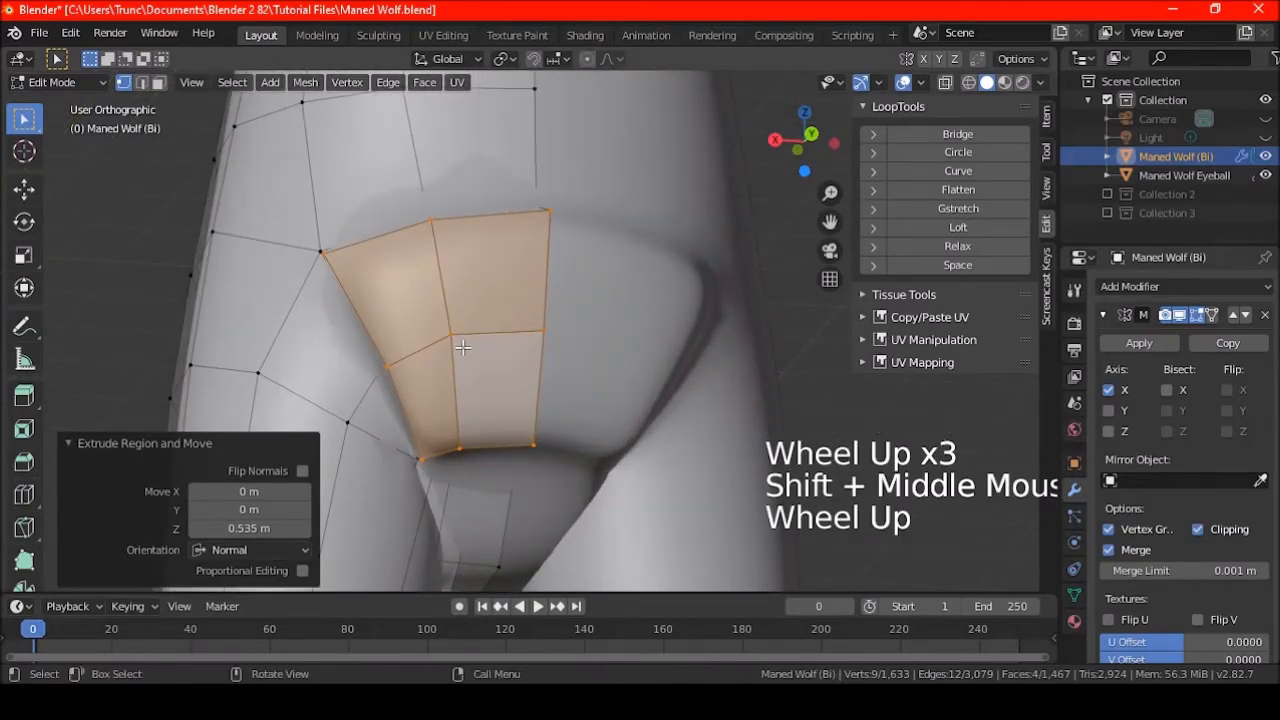
{"action": "key", "text": "ctrl"}
{"action": "key", "text": "ctrl+z"}
Duplicate the selected four-face buttock patch in place and turn off Clipping in the Mirror modifier
{"action": "middle_click_drag", "start_coordinate": [463, 347], "coordinate": [463, 302], "text": "shift"}
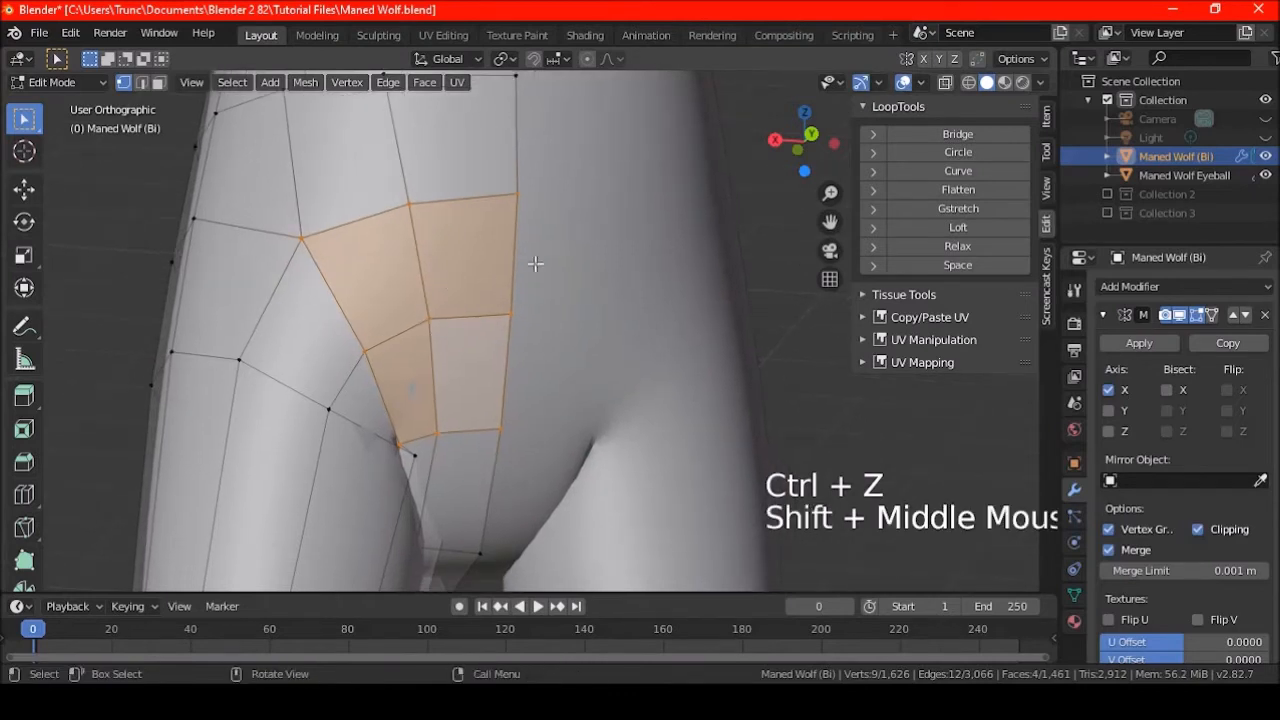
{"action": "left_click", "coordinate": [1046, 115]}
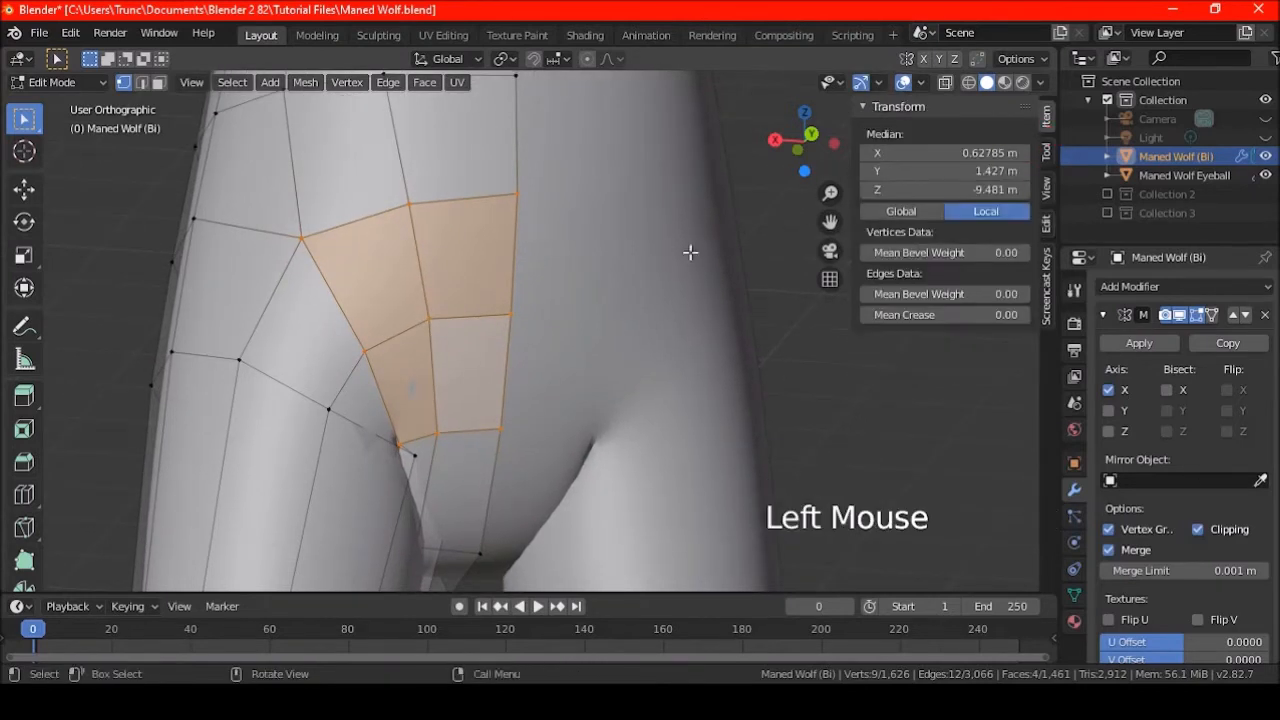
{"action": "key", "text": "shift+d"}
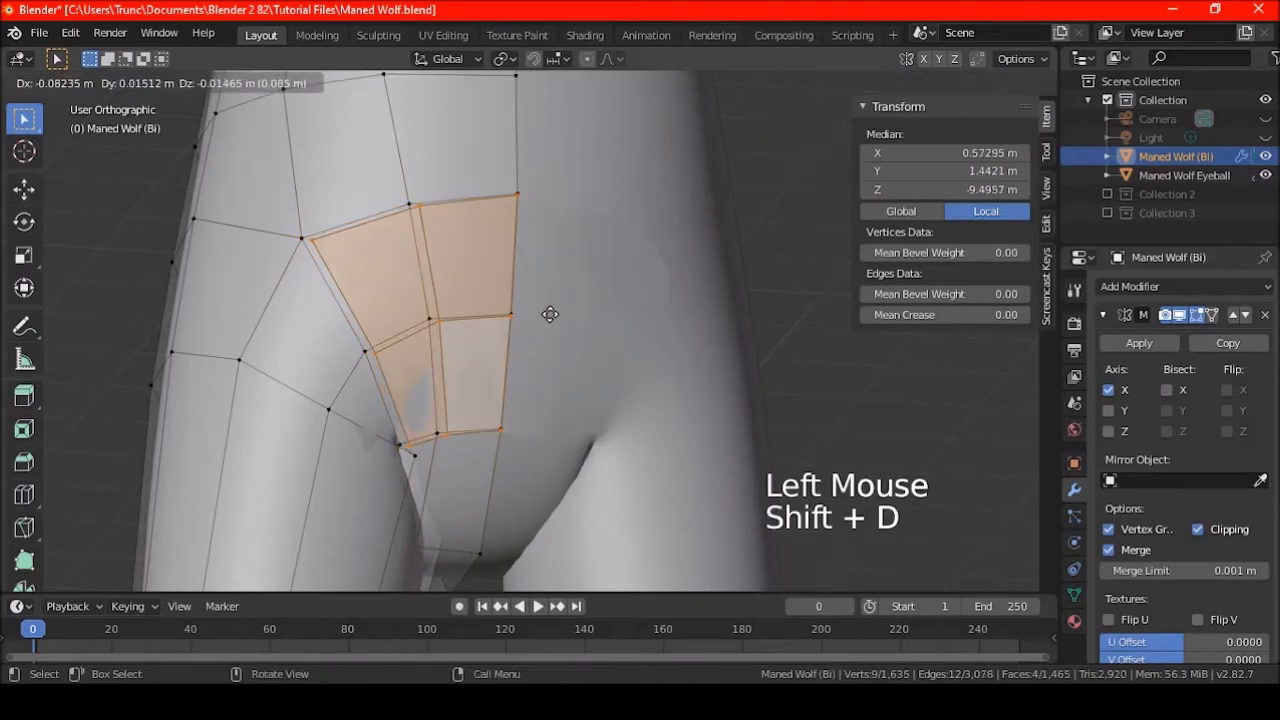
{"action": "right_click", "coordinate": [550, 314]}
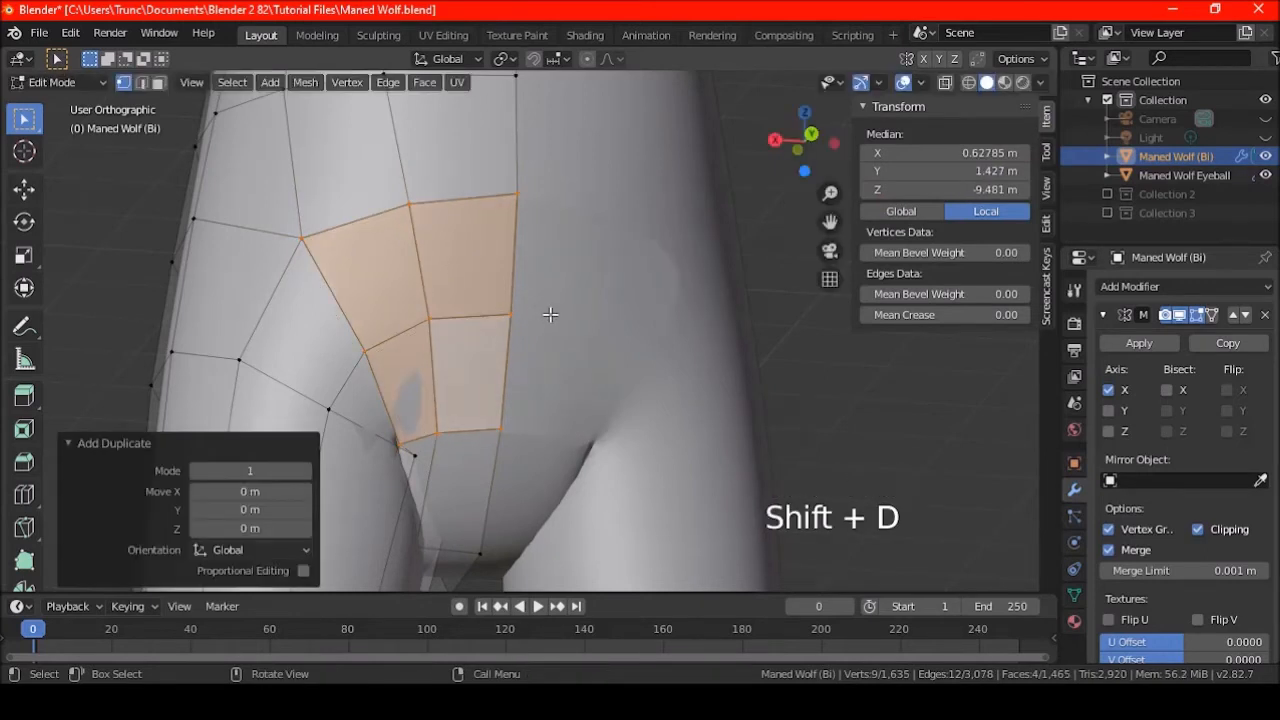
{"action": "left_click", "coordinate": [1198, 529]}
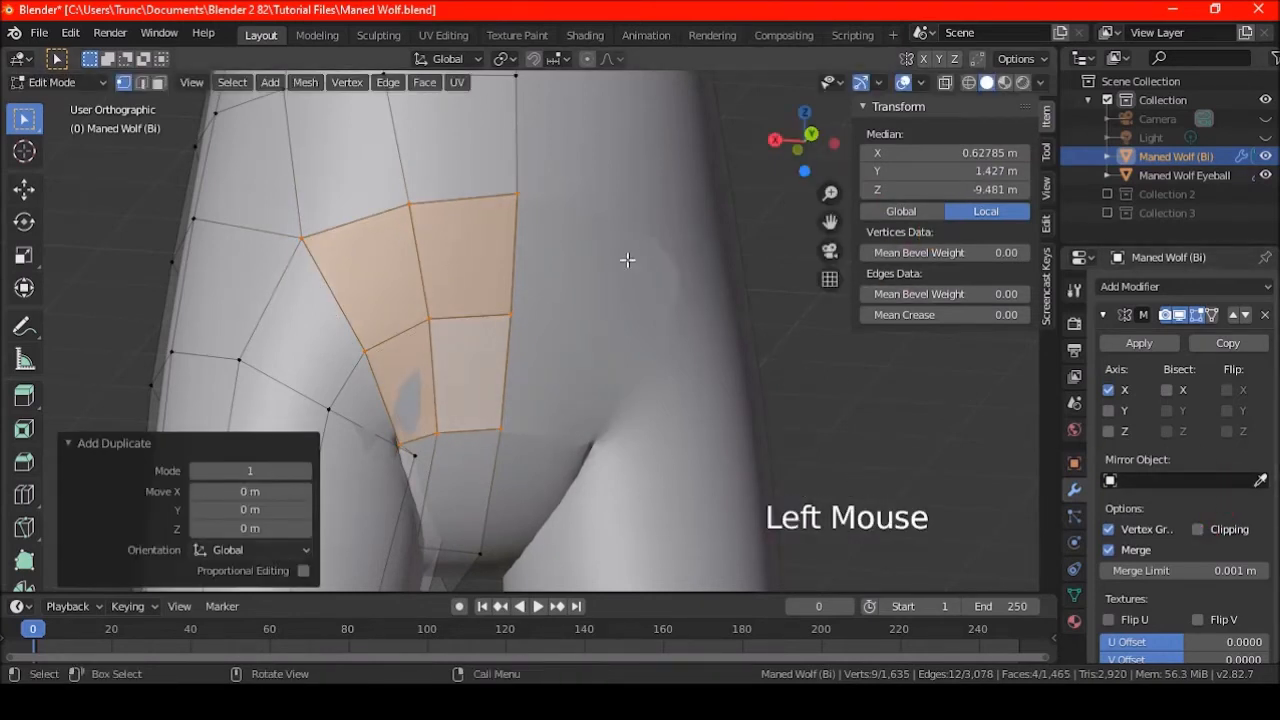
Mirror the duplicated patch by scaling it by -1 along the global X axis, and flip its normals
{"action": "key", "text": "s"}
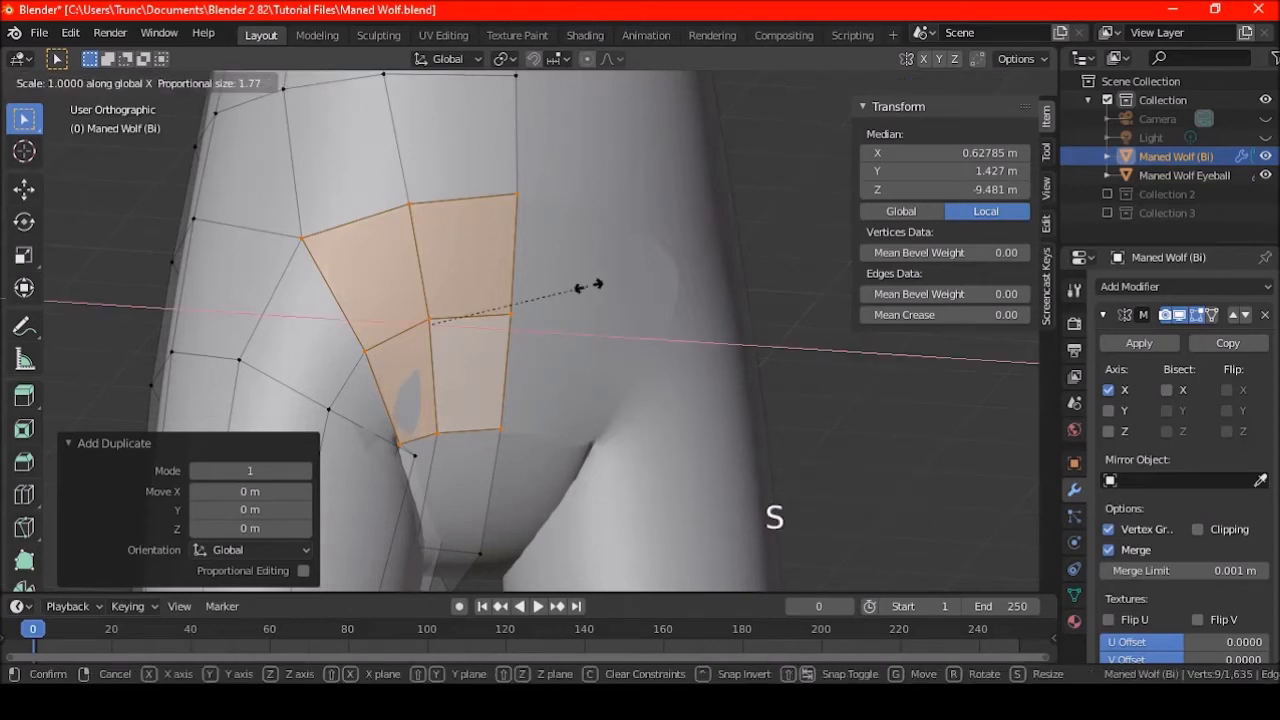
{"action": "key", "text": "minus"}
{"action": "key", "text": "Return"}
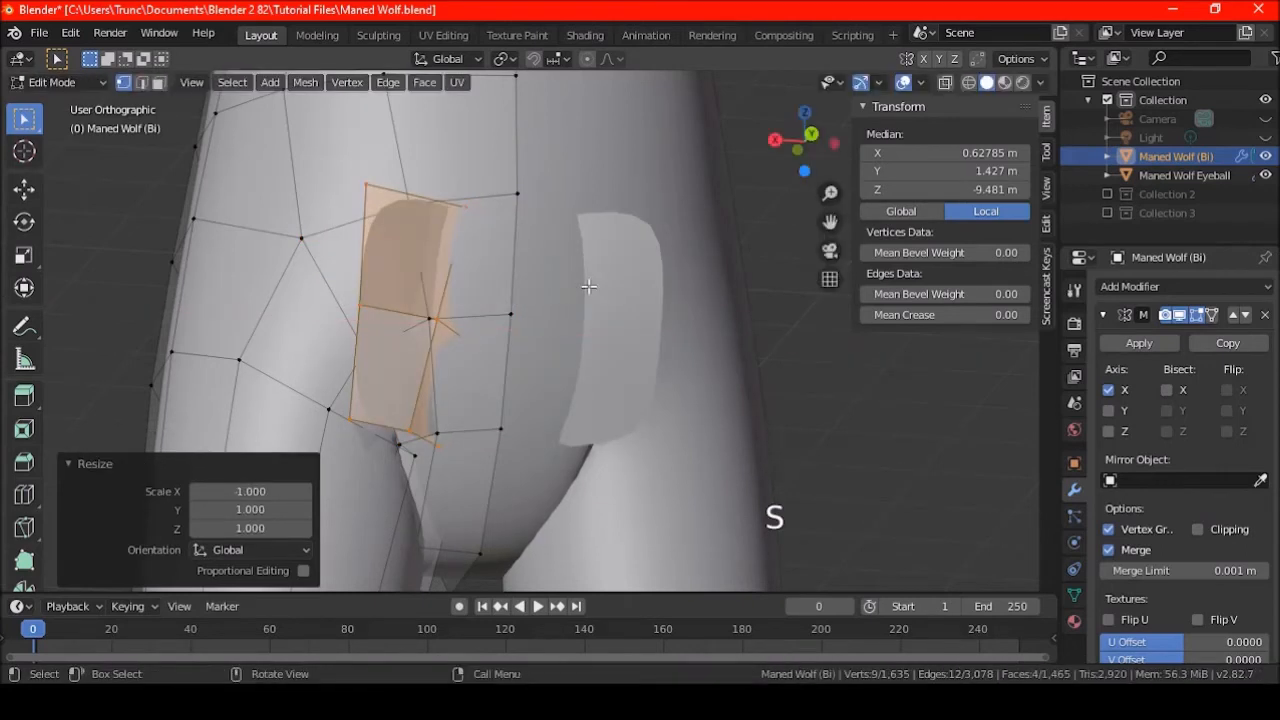
{"action": "left_click", "coordinate": [921, 83]}
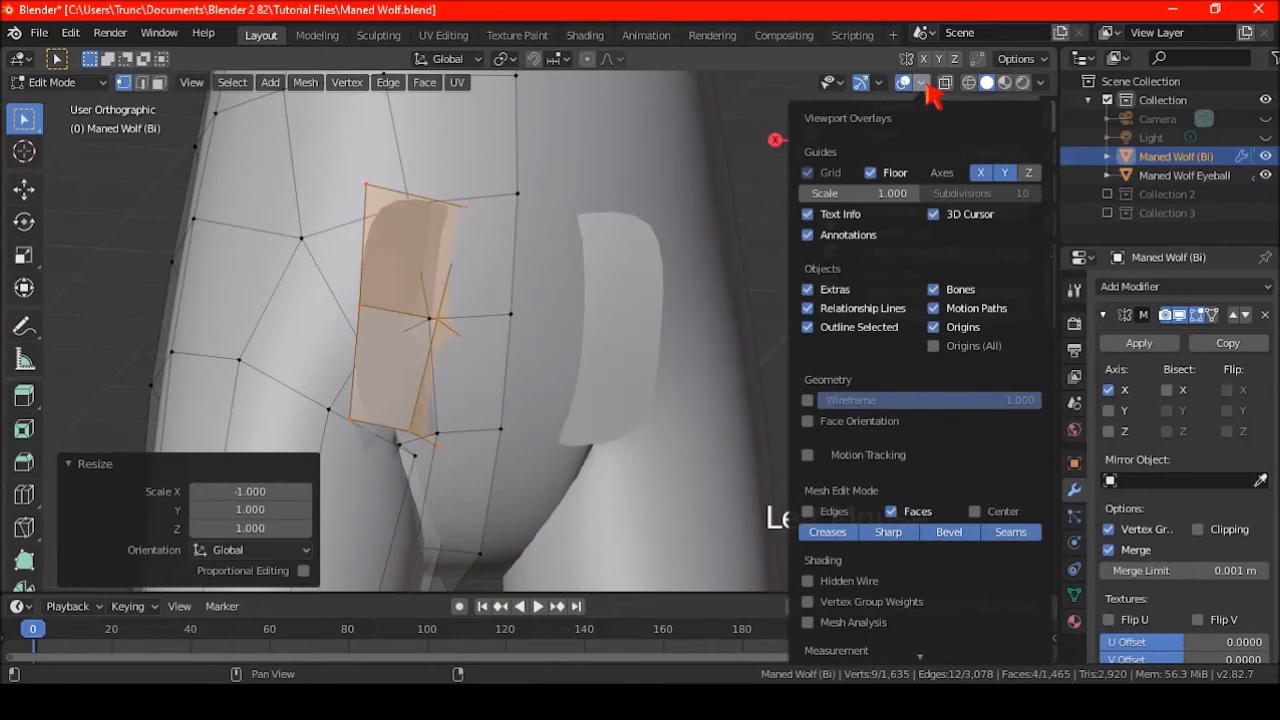
{"action": "left_click", "coordinate": [305, 82]}
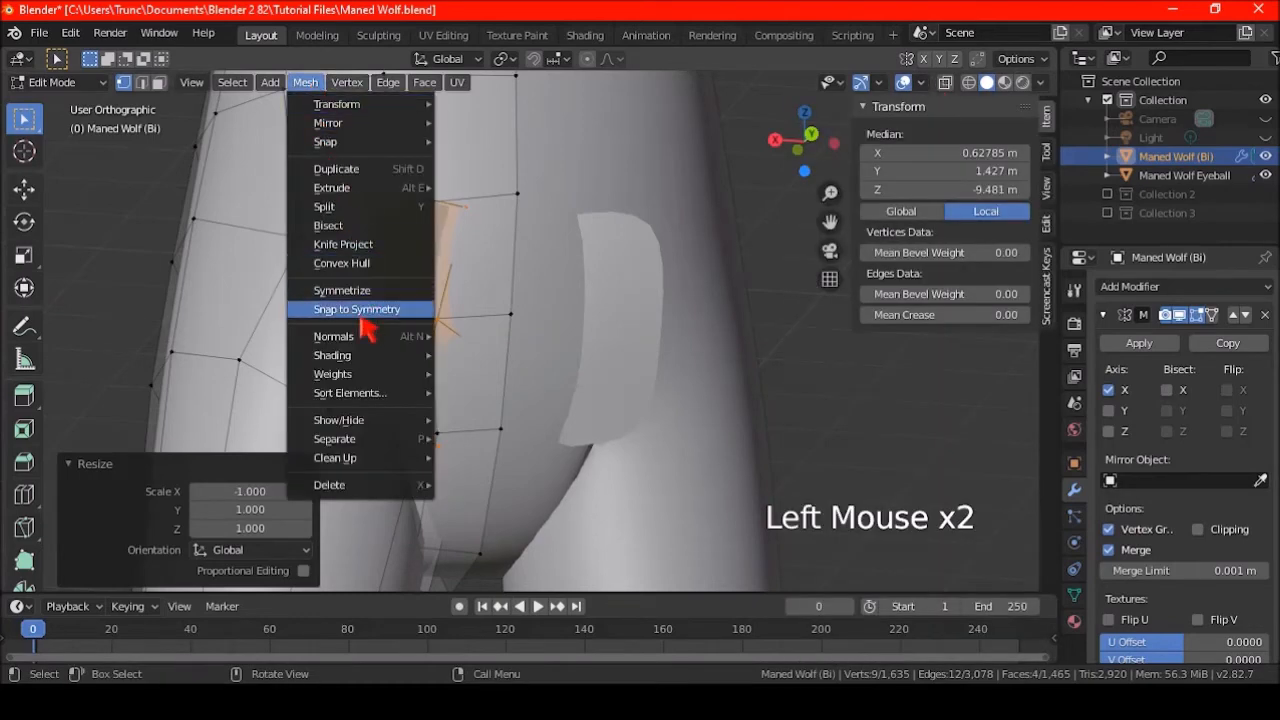
{"action": "mouse_move", "coordinate": [365, 338]}
{"action": "left_click", "coordinate": [467, 338]}
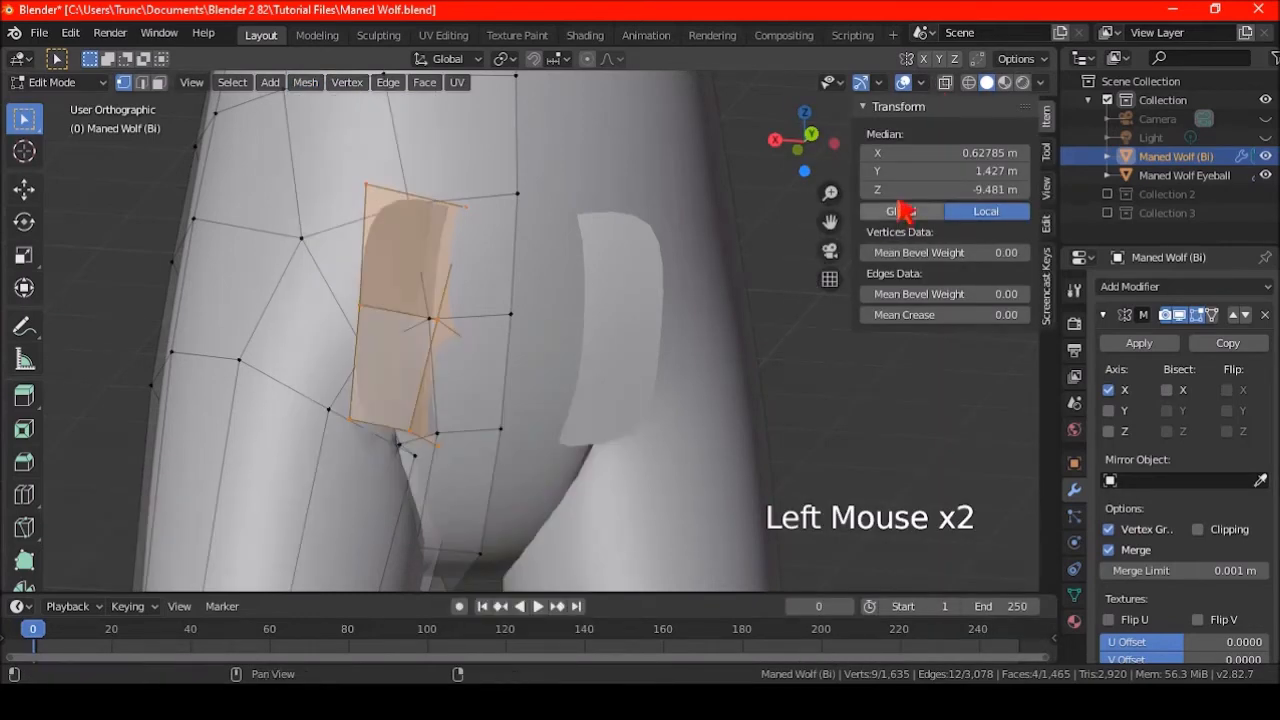
Set the duplicated patch's local median X to -0.627851 m, placing it on the opposite side of the centre line
{"action": "left_click", "coordinate": [928, 152]}
{"action": "key", "text": "Left"}
{"action": "key", "text": "Left"}
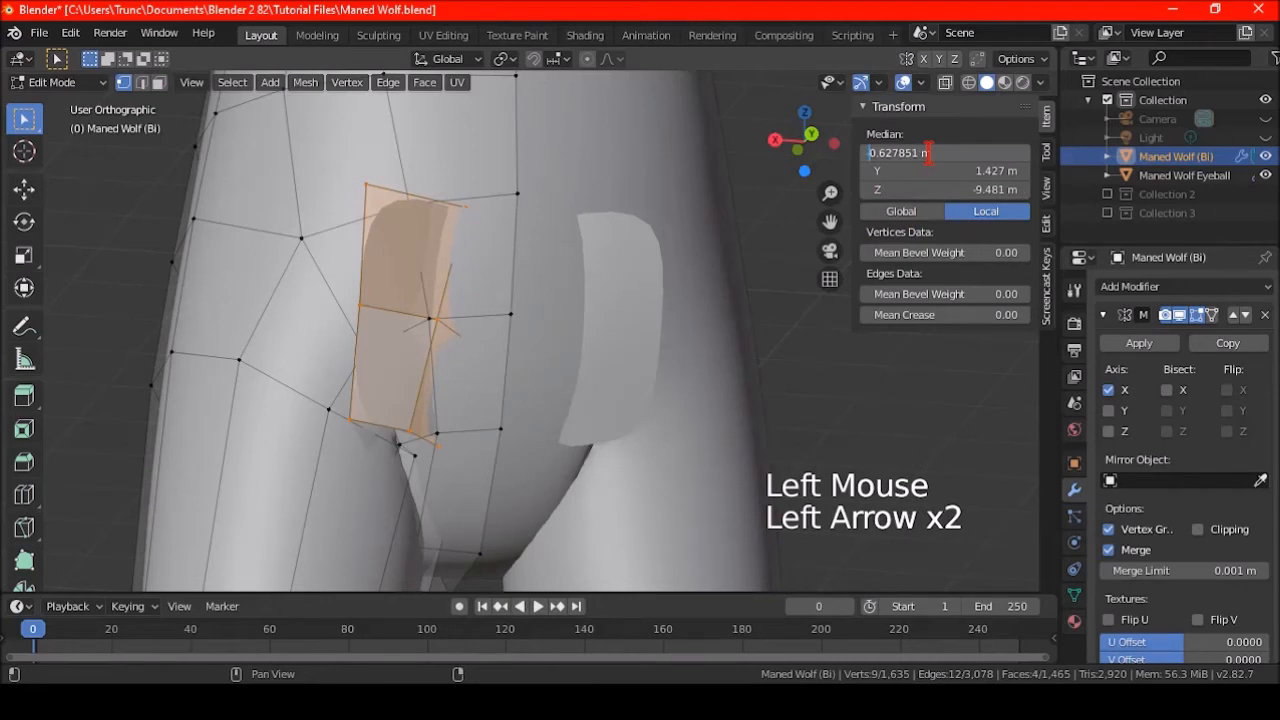
{"action": "type", "text": "-"}
{"action": "key", "text": "Return"}
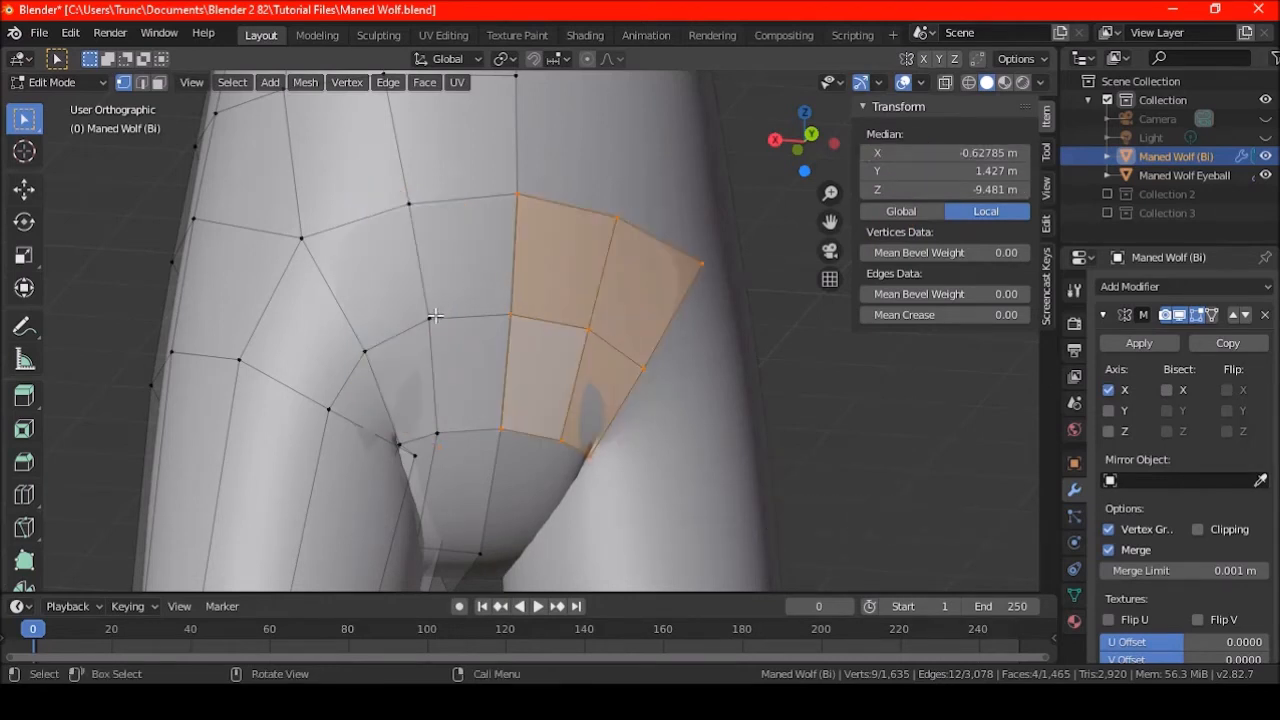
Select both four-face buttock patches by growing the selection from their middle vertices, and merge their vertices by distance
{"action": "left_click", "coordinate": [587, 331]}
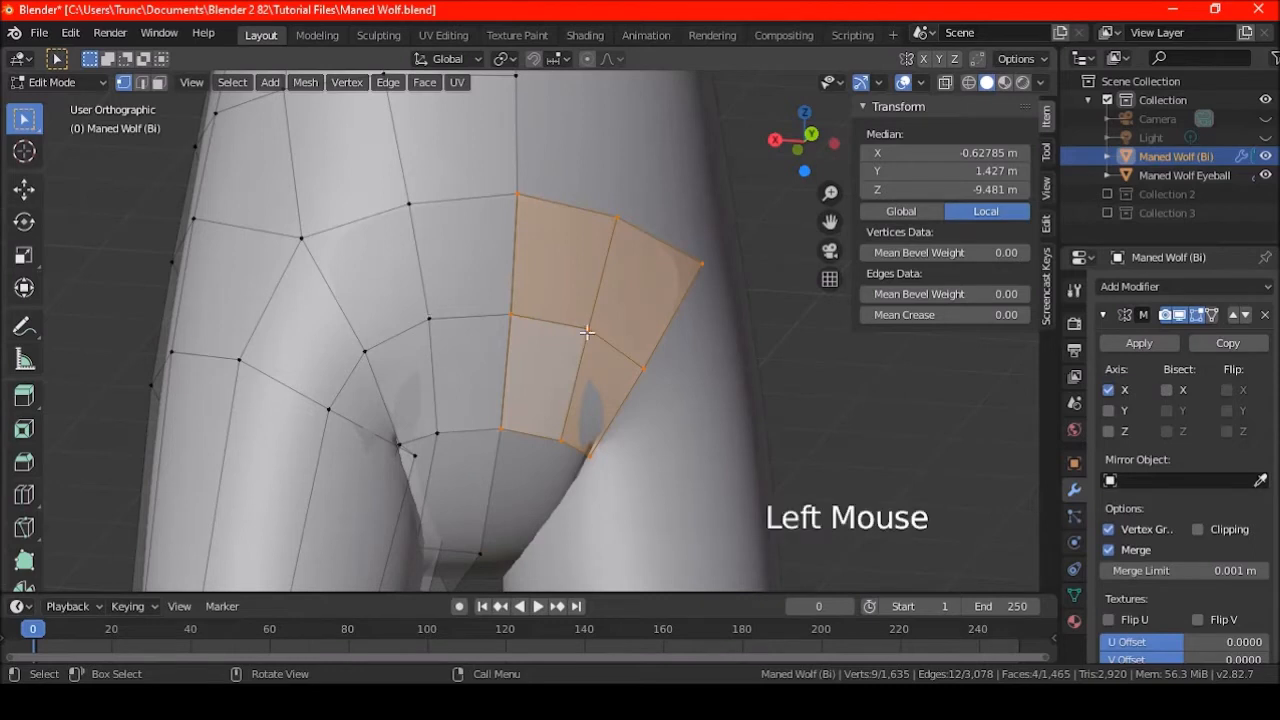
{"action": "left_click", "coordinate": [430, 318], "text": "shift"}
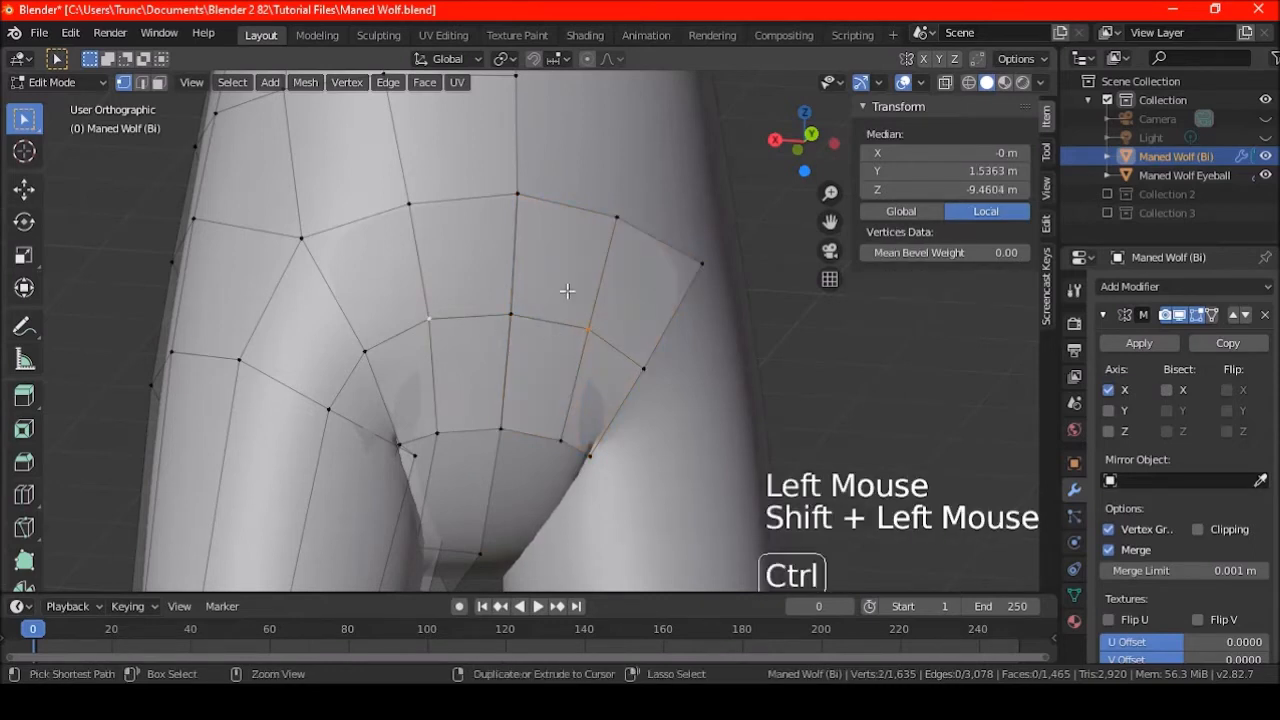
{"action": "key", "text": "ctrl+KP_Add"}
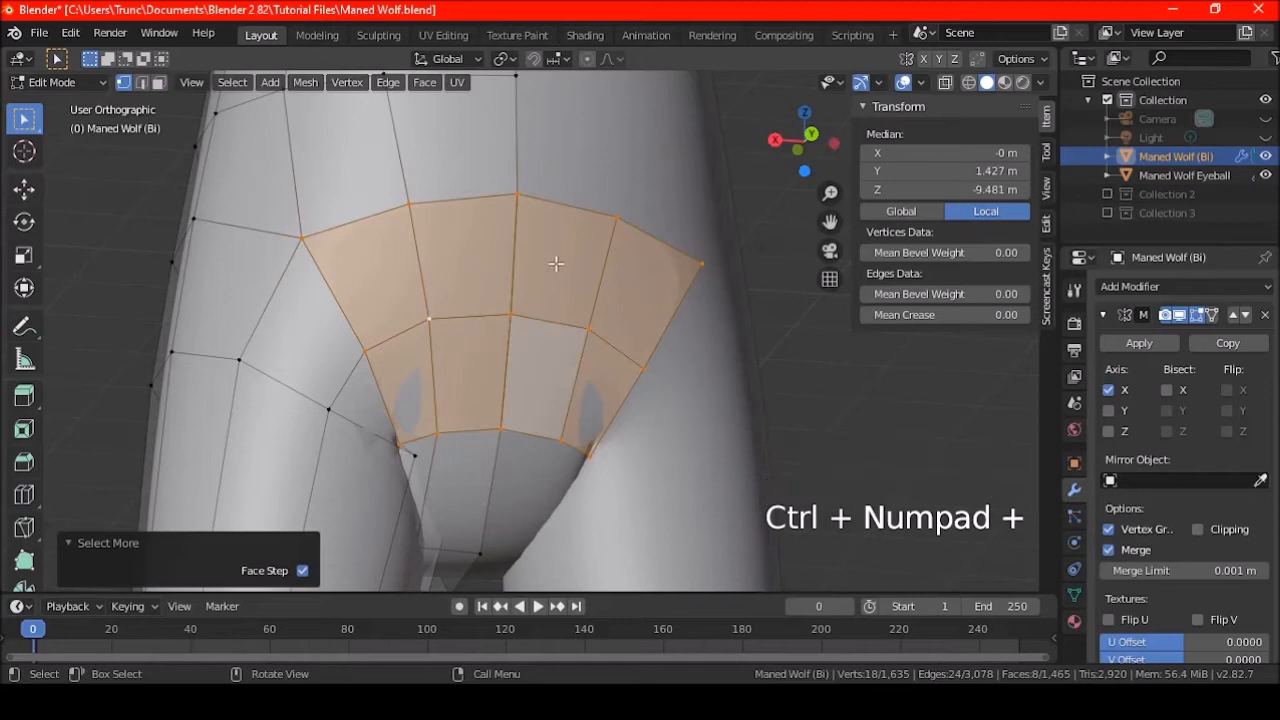
{"action": "key", "text": "alt+m"}
{"action": "left_click", "coordinate": [525, 373]}
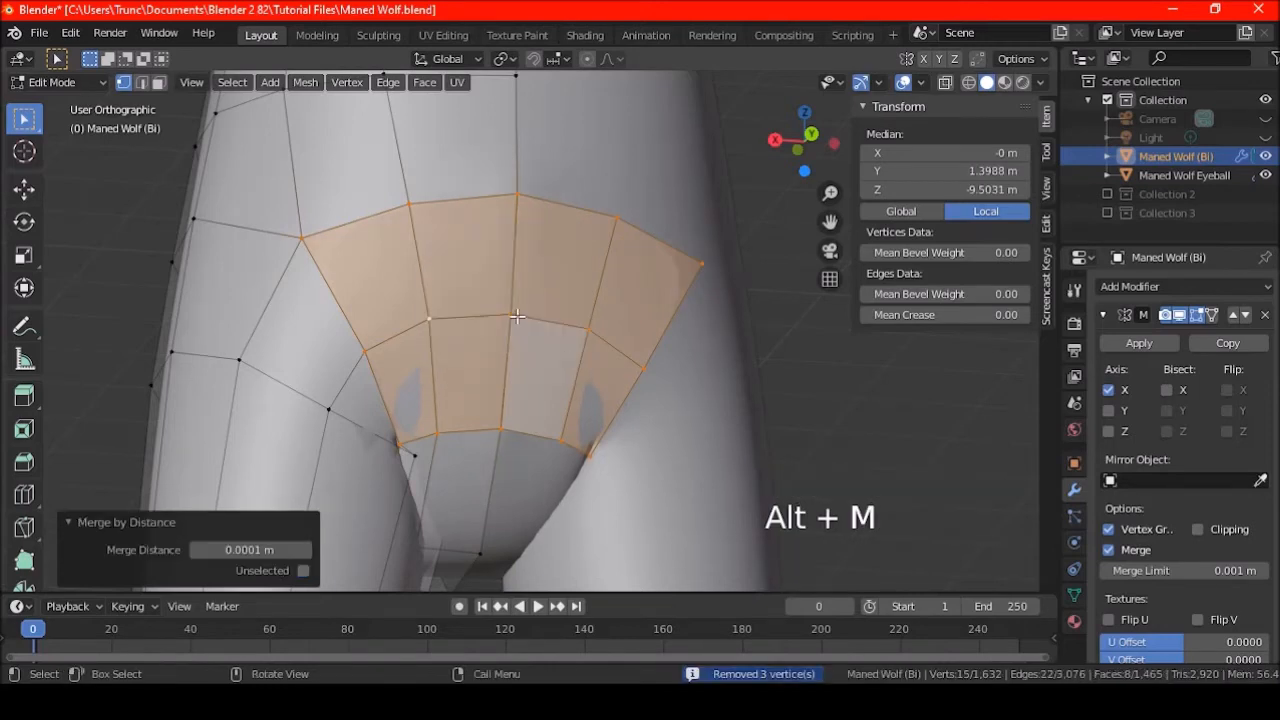
{"action": "middle_click_drag", "start_coordinate": [527, 329], "coordinate": [586, 357]}
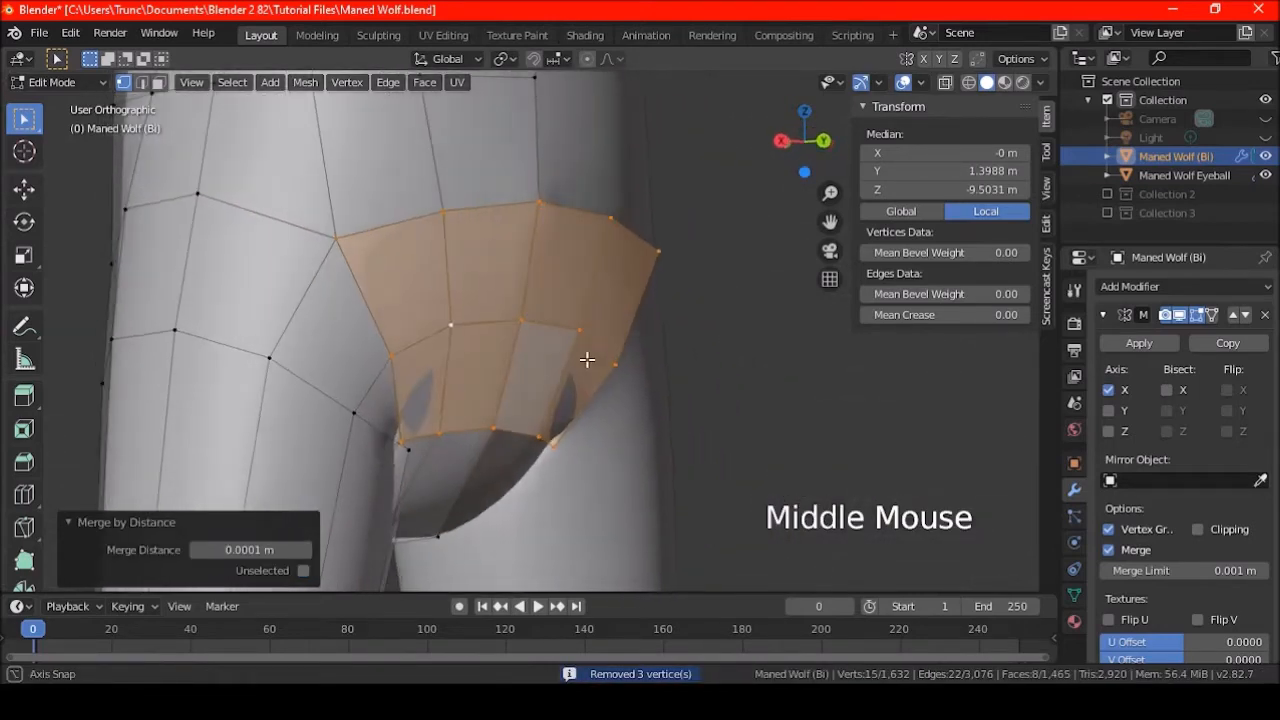
Turn off the Mirror modifier's viewport display, and undo a trial LoopTools Circle on the joined patch
{"action": "left_click", "coordinate": [1046, 222]}
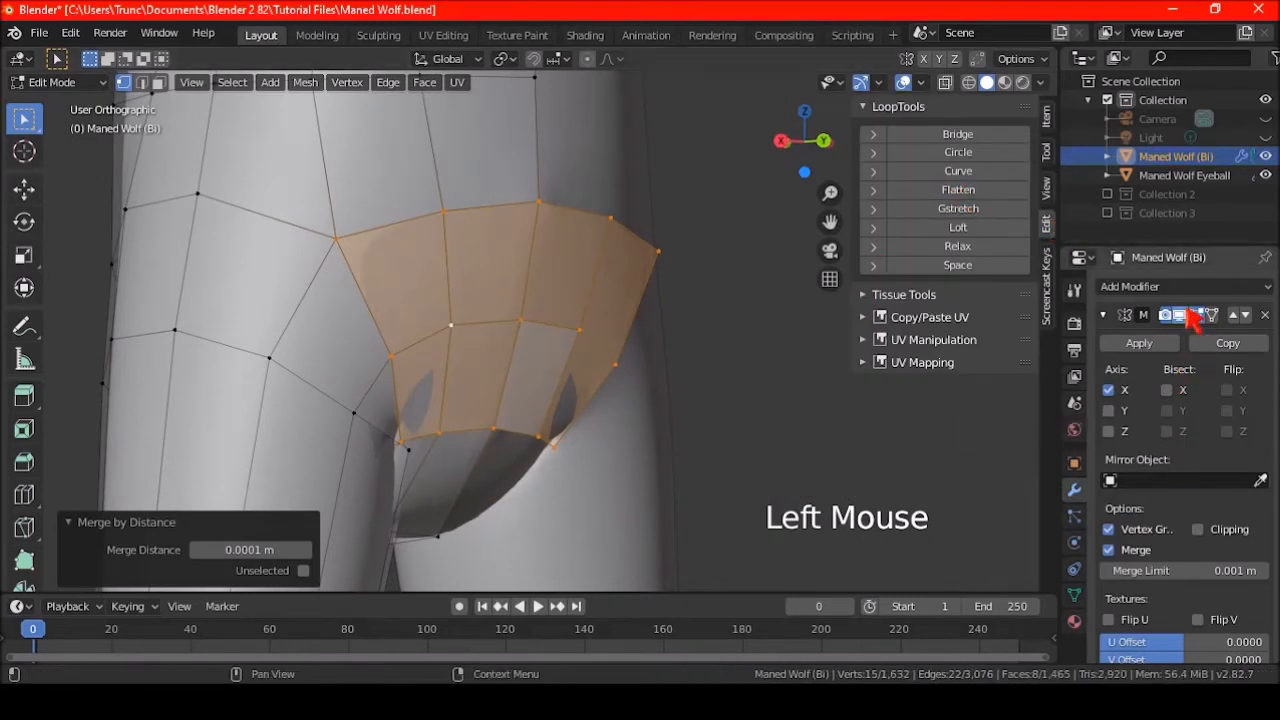
{"action": "left_click", "coordinate": [1183, 313]}
{"action": "middle_click_drag", "start_coordinate": [585, 379], "coordinate": [528, 349]}
{"action": "left_click", "coordinate": [928, 152]}
{"action": "key", "text": "ctrl+z"}
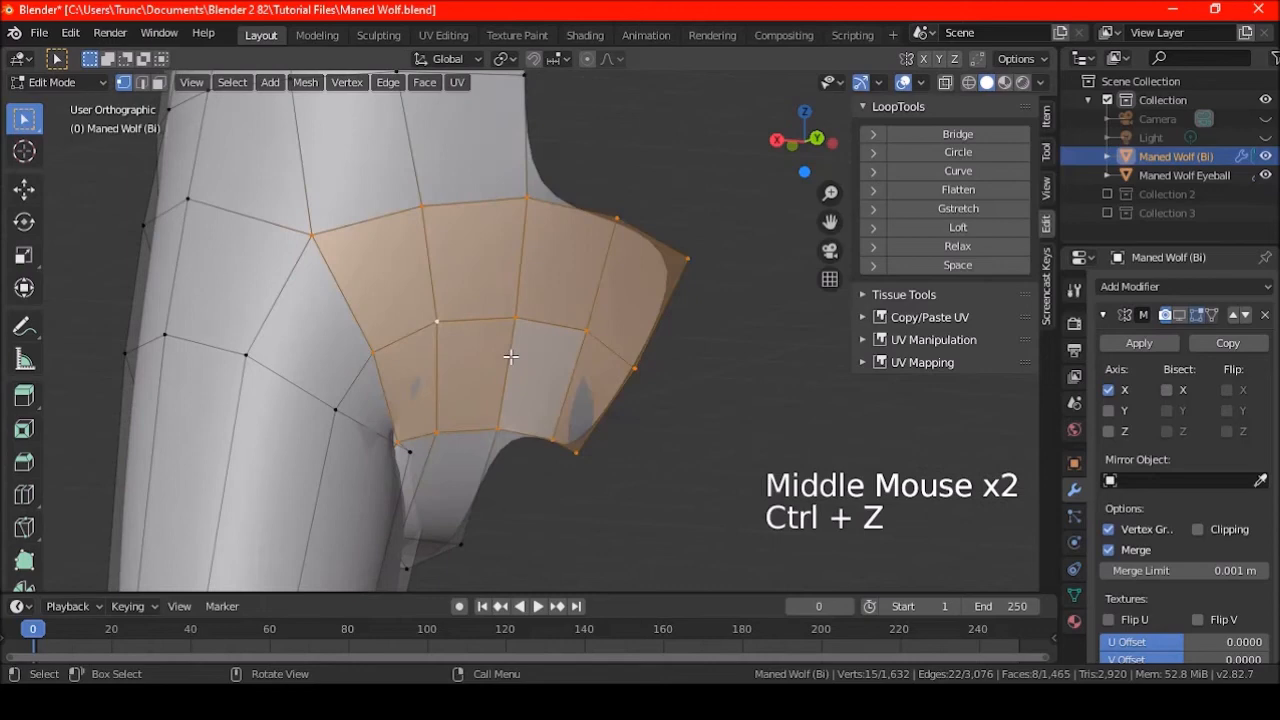
Extrude the joined eight-face patch outward about 0.401 m along its normal in right side view
{"action": "key", "text": "KP_3"}
{"action": "key", "text": "e"}
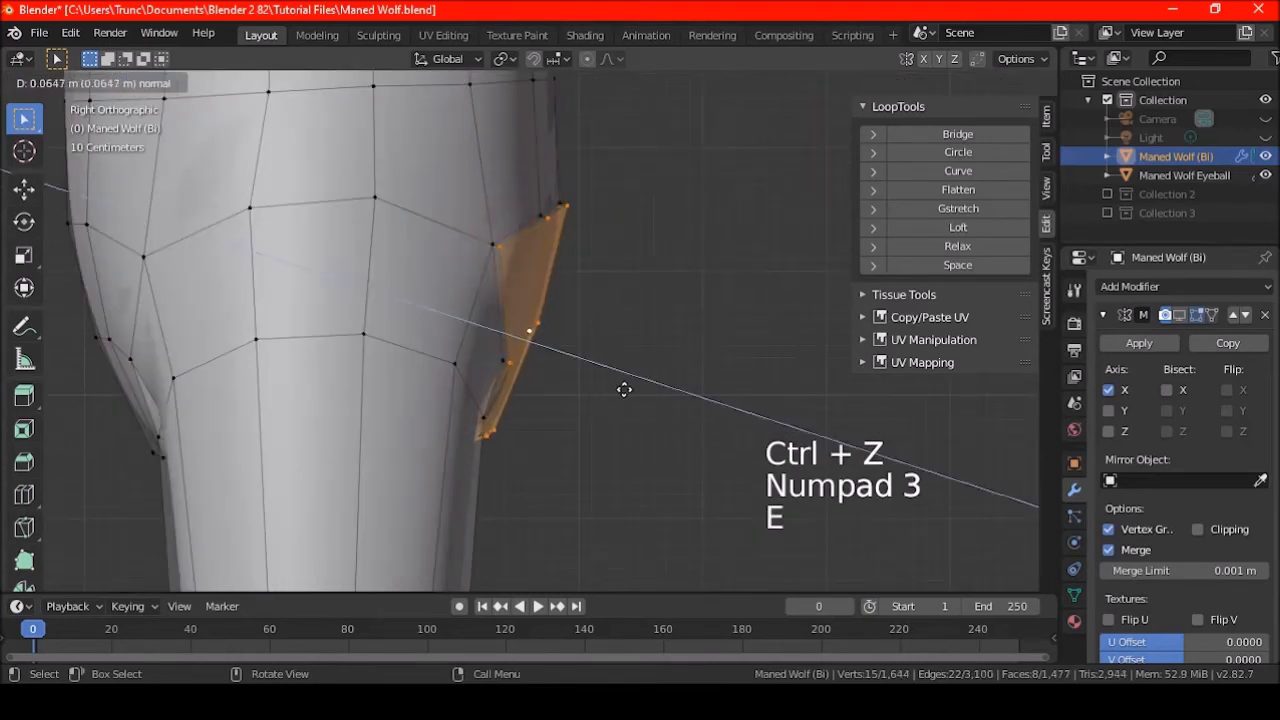
{"action": "left_click", "coordinate": [656, 406]}
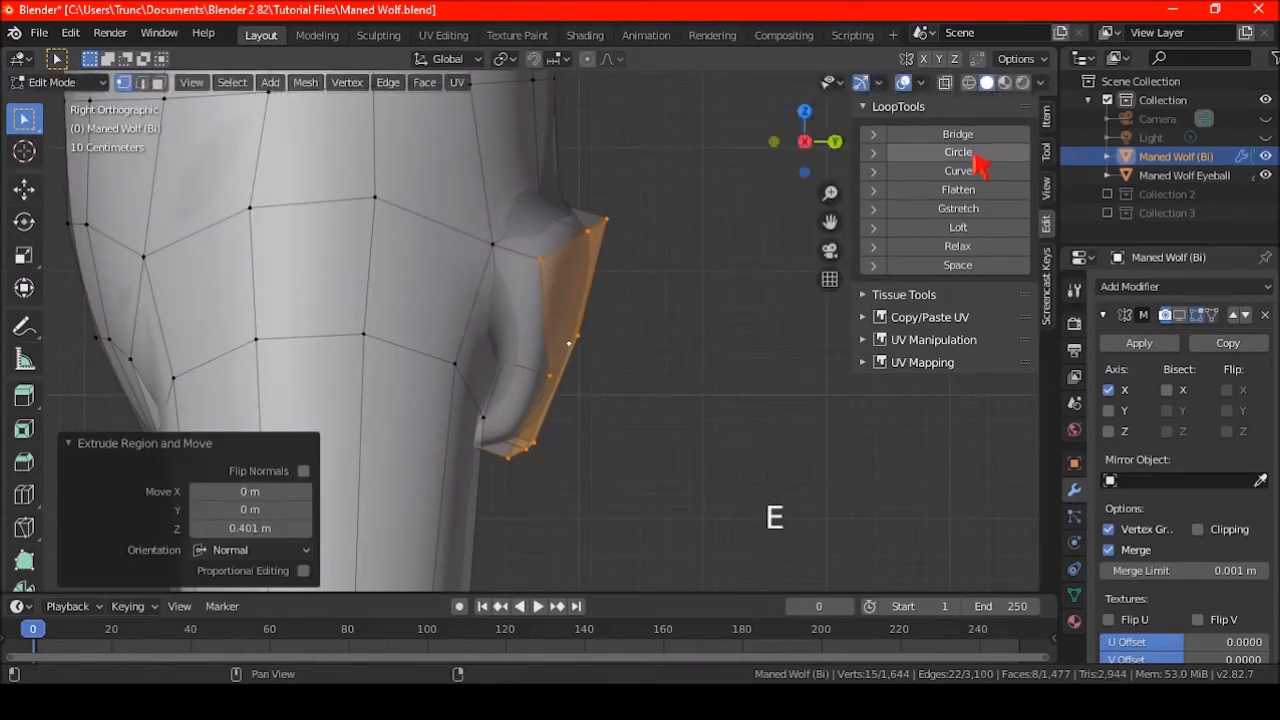
Round the extruded patch's outline with LoopTools Circle using Best fit, and scale it to about 0.729
{"action": "left_click", "coordinate": [910, 156]}
{"action": "middle_click_drag", "start_coordinate": [720, 323], "coordinate": [664, 372]}
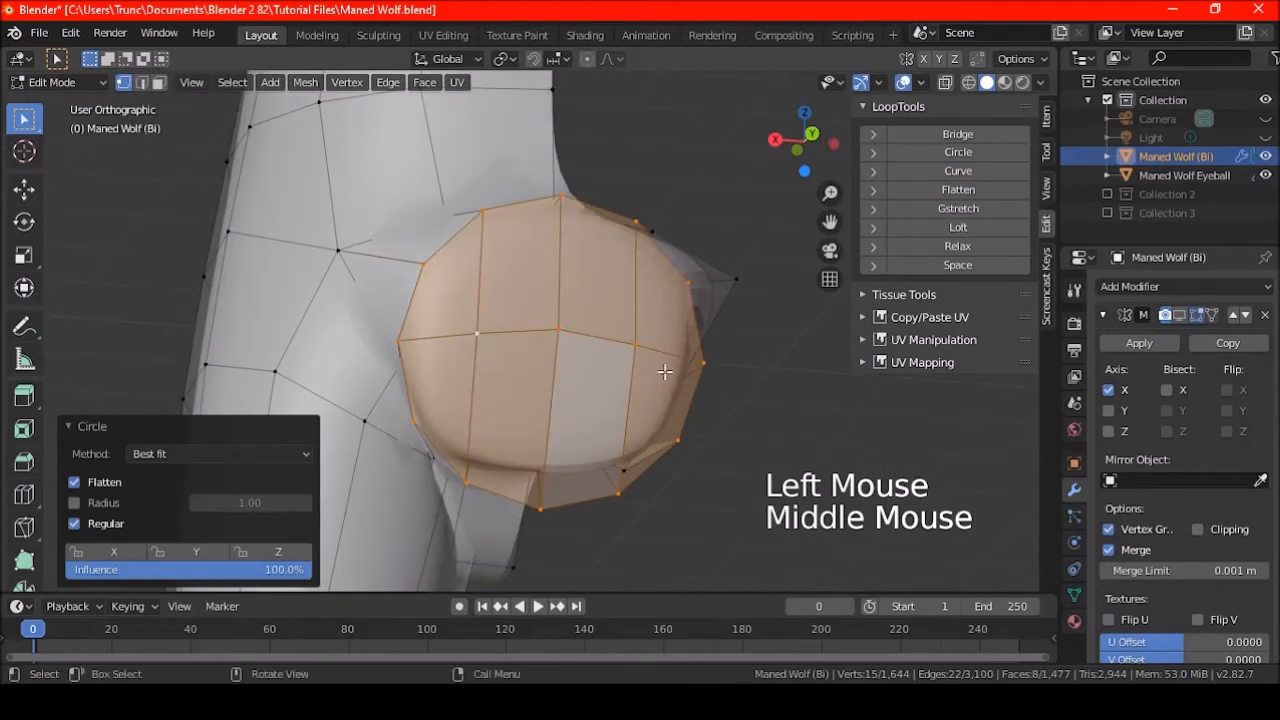
{"action": "key", "text": "KP_3"}
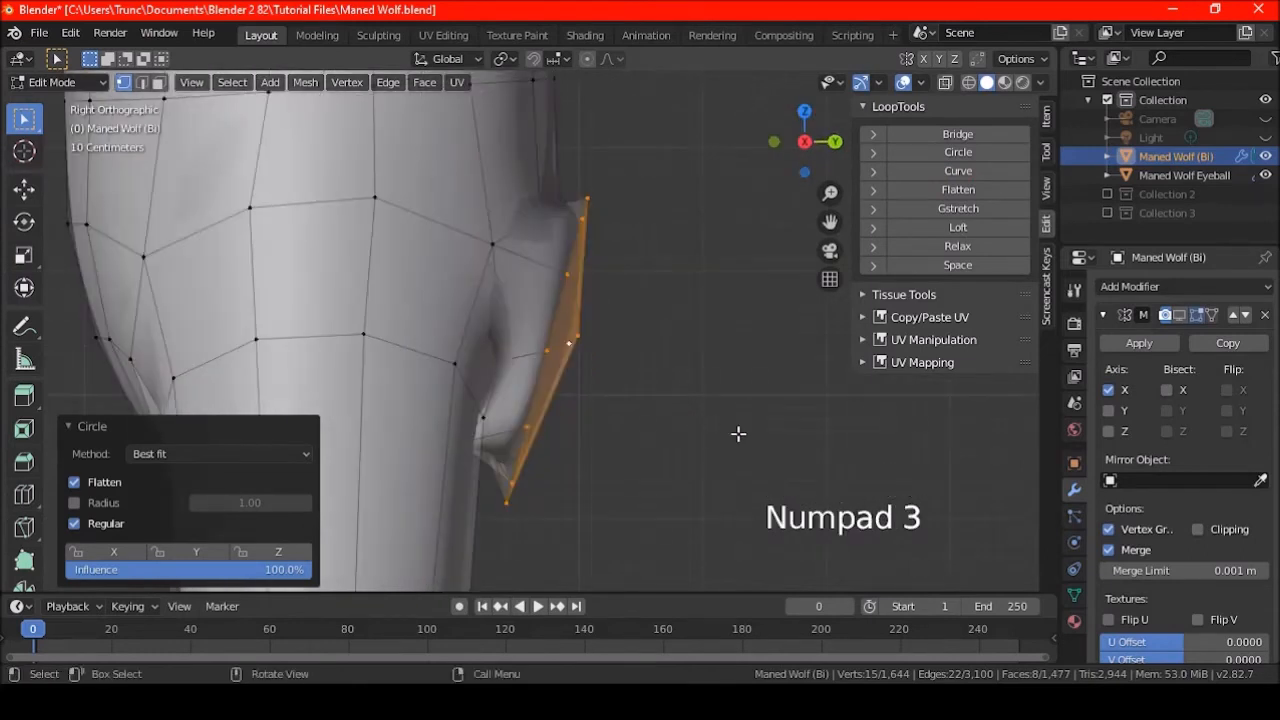
{"action": "key", "text": "s"}
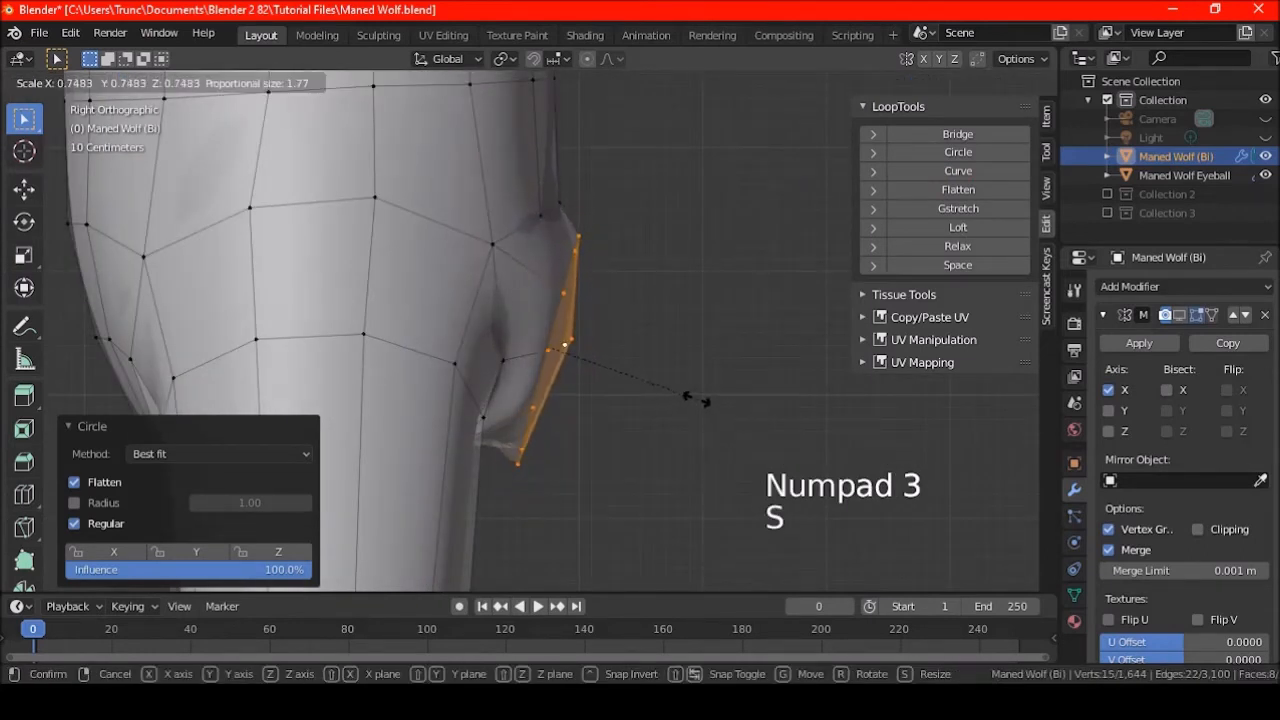
{"action": "left_click", "coordinate": [690, 398]}
{"action": "scroll", "coordinate": [657, 388], "scroll_direction": "down", "scroll_amount": 3}
{"action": "middle_click_drag", "start_coordinate": [657, 388], "coordinate": [559, 367], "text": "shift"}
{"action": "middle_click_drag", "start_coordinate": [611, 416], "coordinate": [480, 363], "text": "shift"}
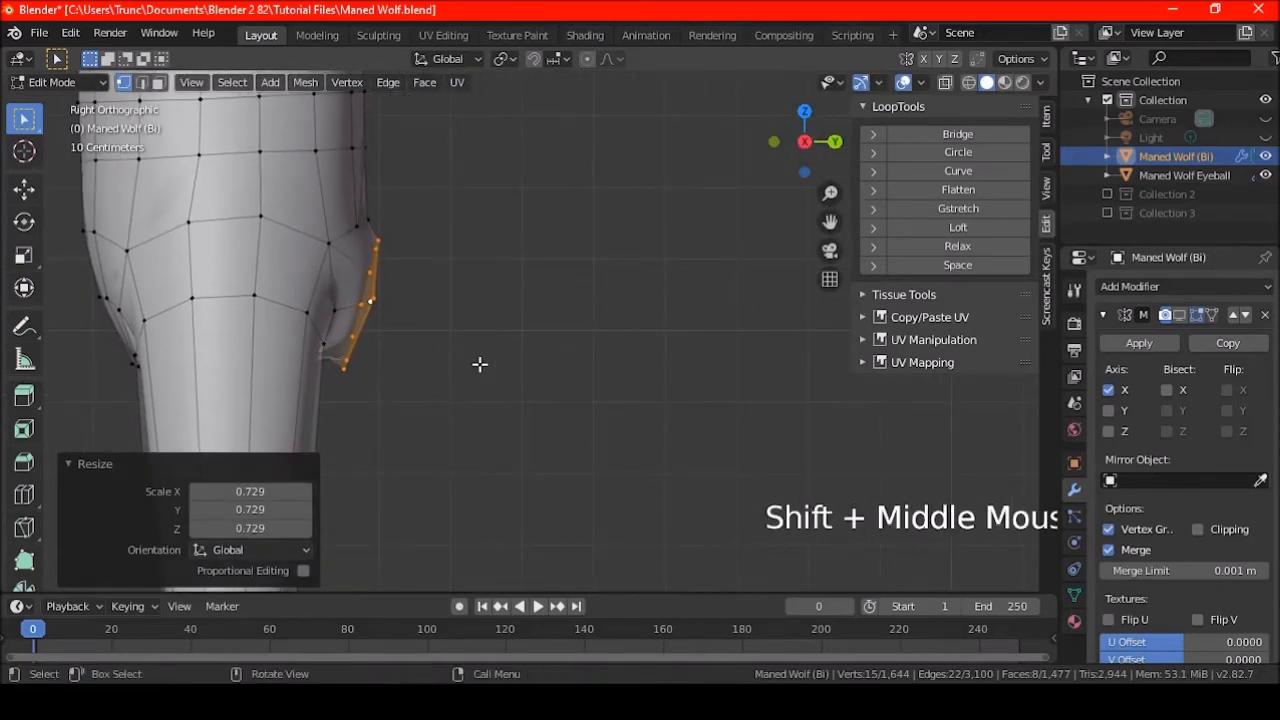
{"action": "key", "text": "e"}
{"action": "right_click", "coordinate": [569, 389]}
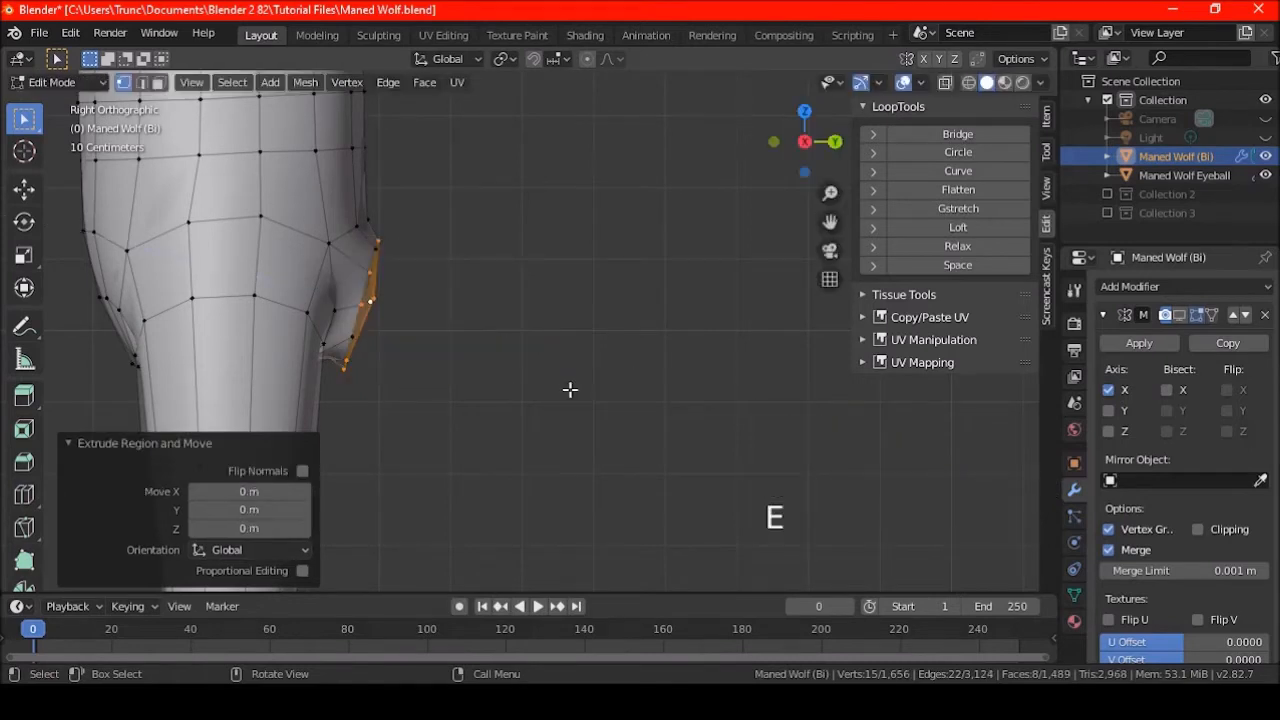
{"action": "key", "text": "ctrl+z"}
Extrude the circular patch in one long segment backward and slightly downward behind the hips to form the tail
{"action": "scroll", "coordinate": [571, 386], "scroll_direction": "down", "scroll_amount": 3}
{"action": "middle_click_drag", "start_coordinate": [571, 386], "coordinate": [516, 377], "text": "shift"}
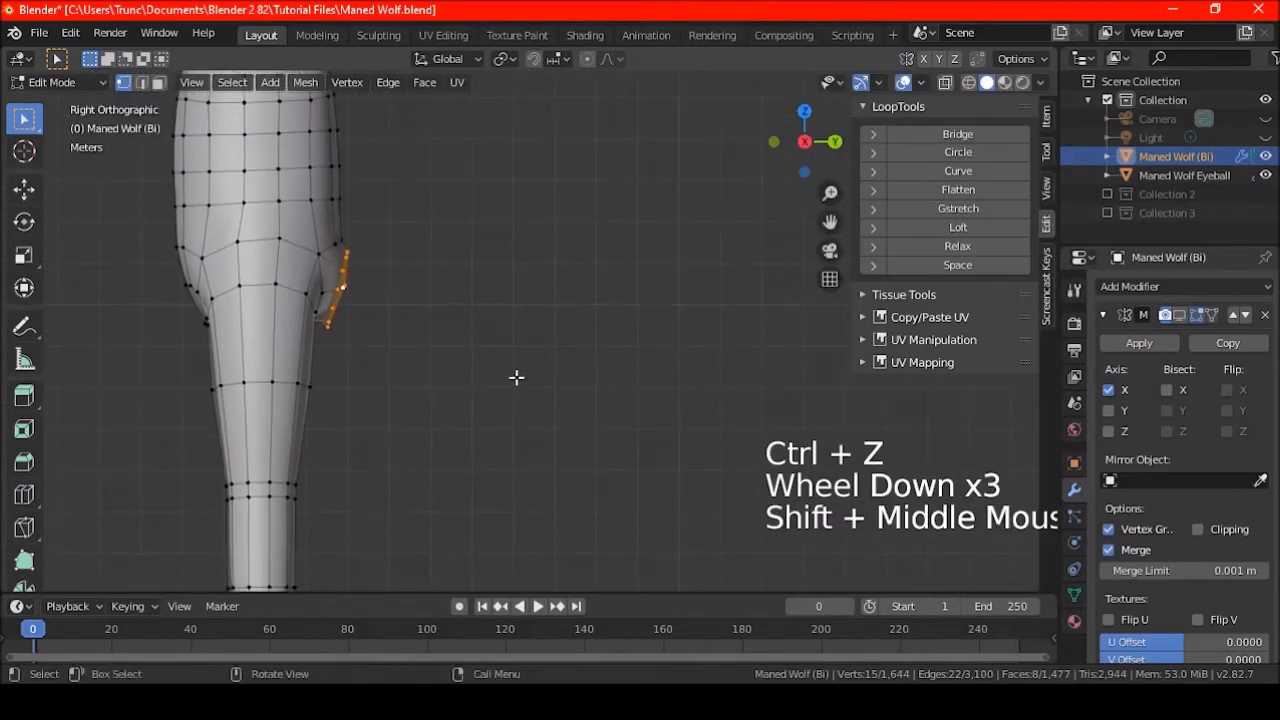
{"action": "middle_click_drag", "start_coordinate": [634, 400], "coordinate": [599, 343], "text": "shift"}
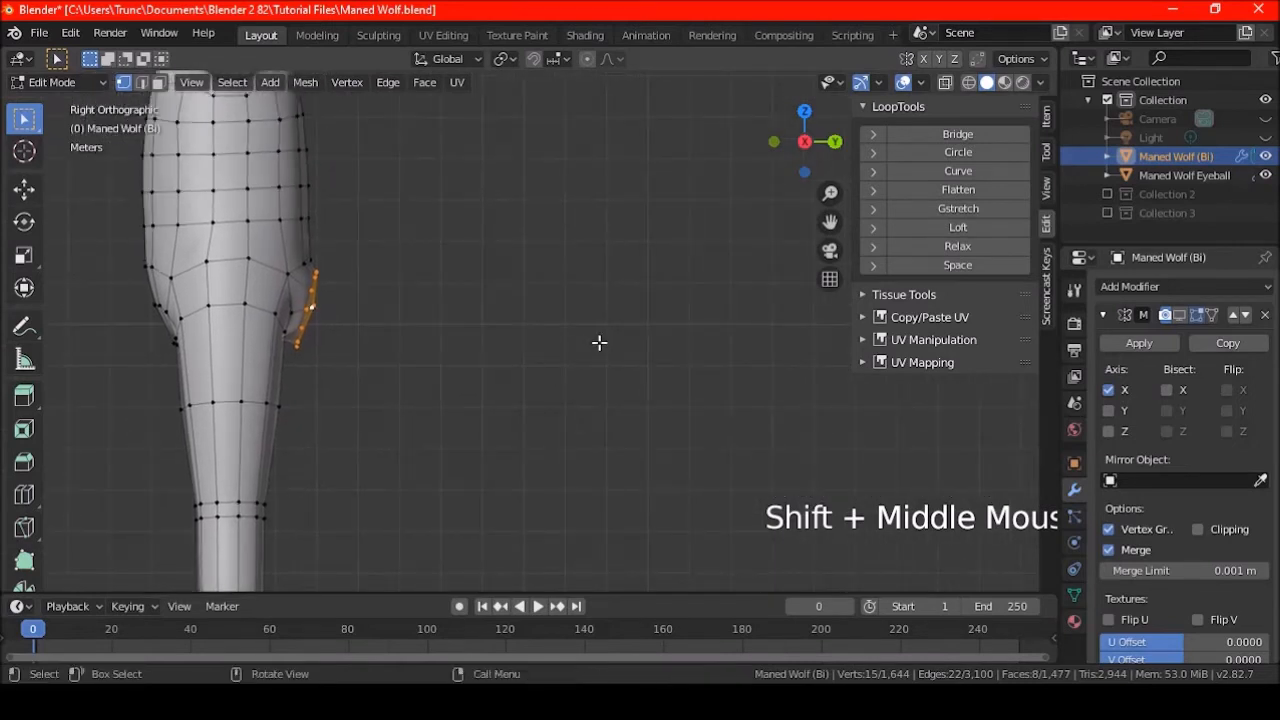
{"action": "right_click", "coordinate": [561, 386], "text": "ctrl"}
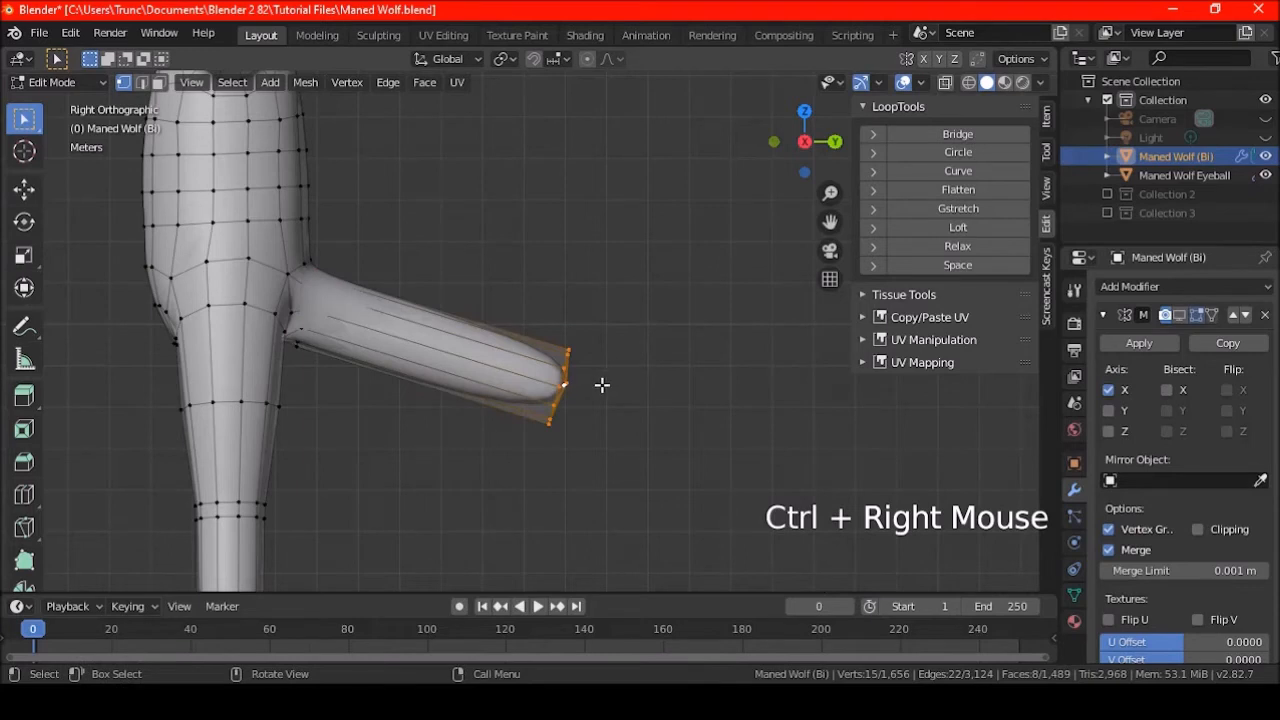
{"action": "middle_click_drag", "start_coordinate": [528, 387], "coordinate": [567, 364], "text": "shift"}
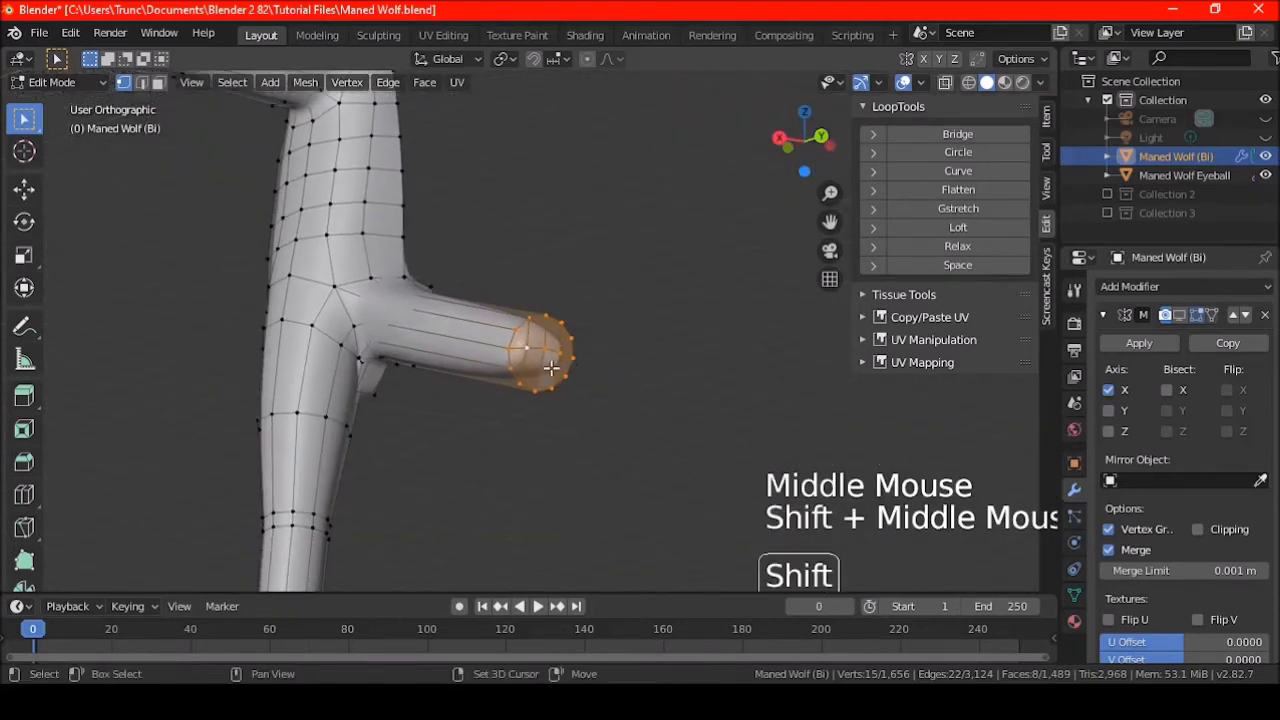
{"action": "scroll", "coordinate": [567, 364], "scroll_direction": "up", "scroll_amount": 3}
{"action": "right_click", "coordinate": [528, 364]}
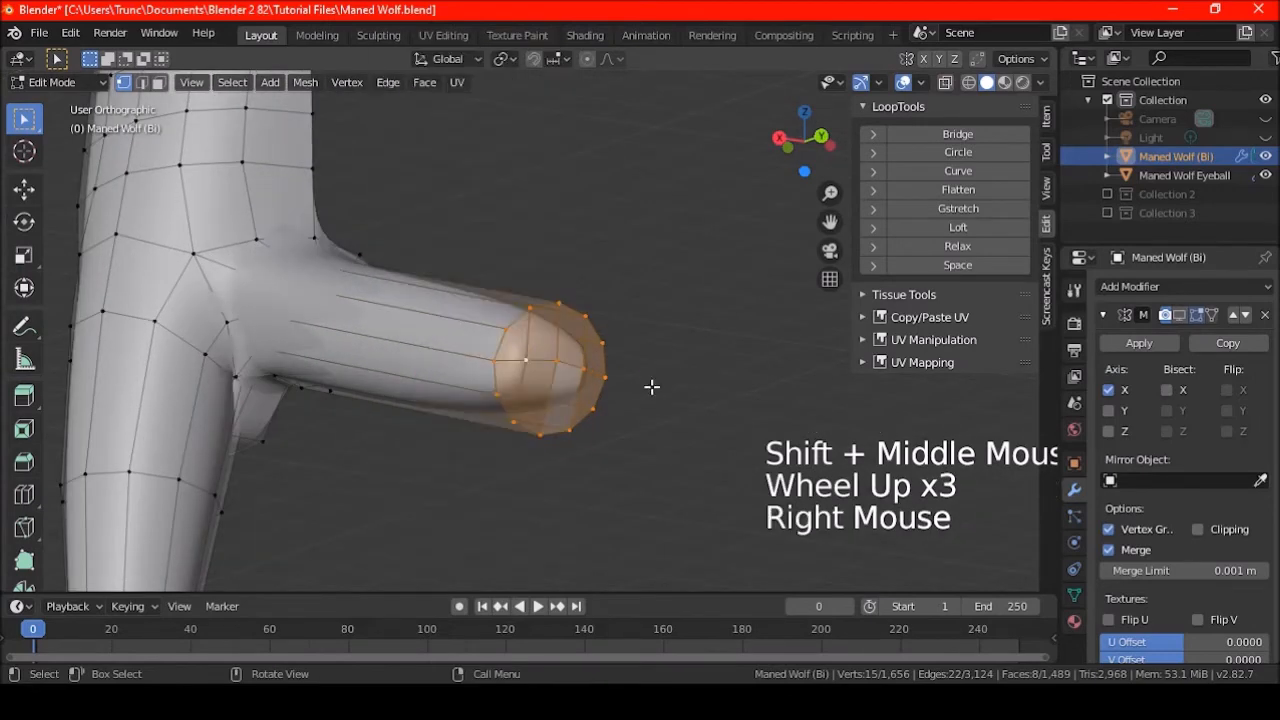
Try adding three evenly spaced loop cuts along the untapered tail in right side view, and undo them
{"action": "middle_click_drag", "start_coordinate": [515, 390], "coordinate": [557, 377]}
{"action": "key", "text": "KP_3"}
{"action": "key", "text": "ctrl+r"}
{"action": "scroll", "coordinate": [557, 377], "scroll_direction": "up", "scroll_amount": 1}
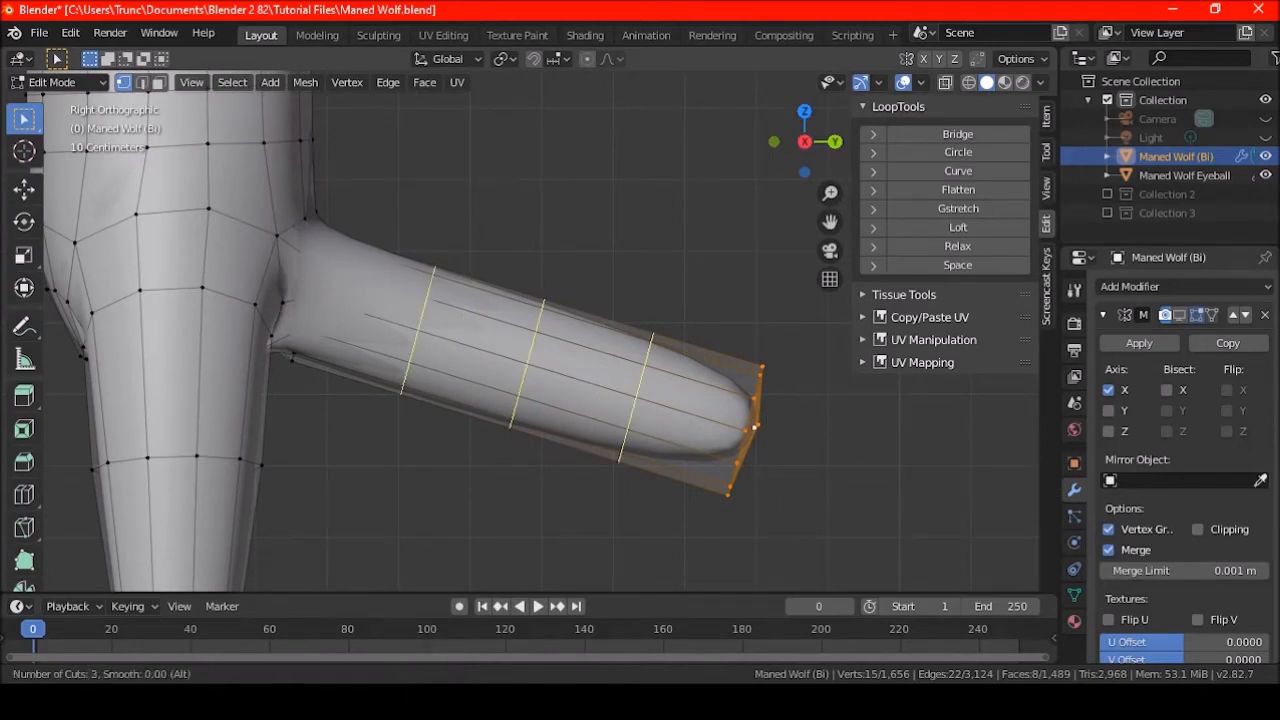
{"action": "left_click", "coordinate": [557, 377]}
{"action": "right_click", "coordinate": [557, 377]}
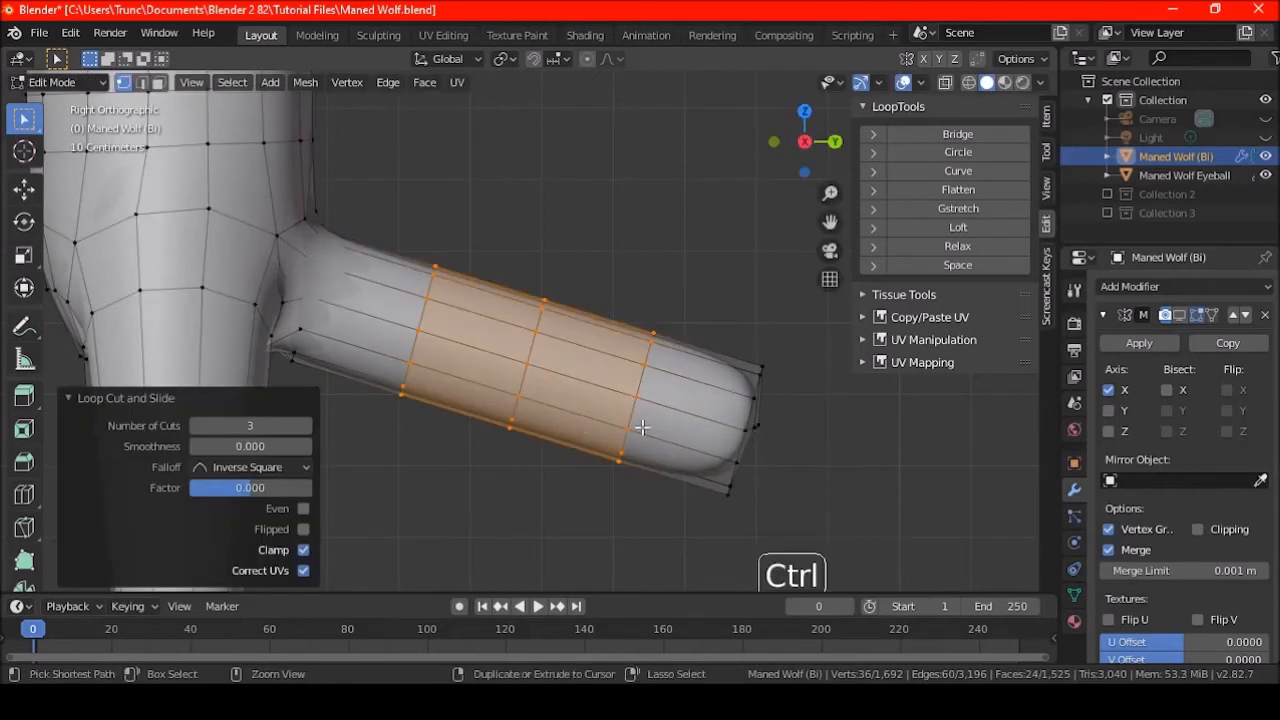
{"action": "key", "text": "ctrl+z"}
Taper the tail by scaling its end face to about 0.495
{"action": "key", "text": "s"}
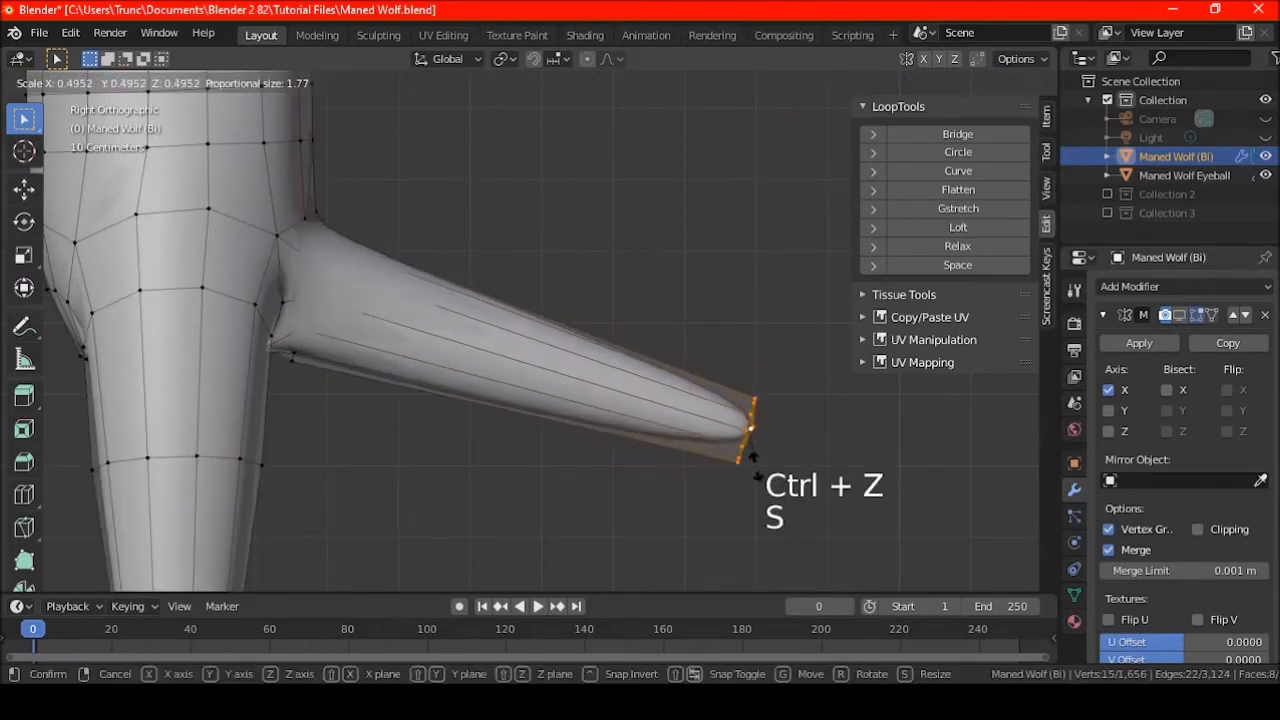
{"action": "left_click", "coordinate": [755, 465]}
Try adding three loop cuts along the tapered tail with a smoothness of 0.610, and undo them
{"action": "key", "text": "ctrl+r"}
{"action": "scroll", "coordinate": [612, 375], "scroll_direction": "up", "scroll_amount": 2}
{"action": "left_click", "coordinate": [606, 376]}
{"action": "right_click", "coordinate": [607, 376]}
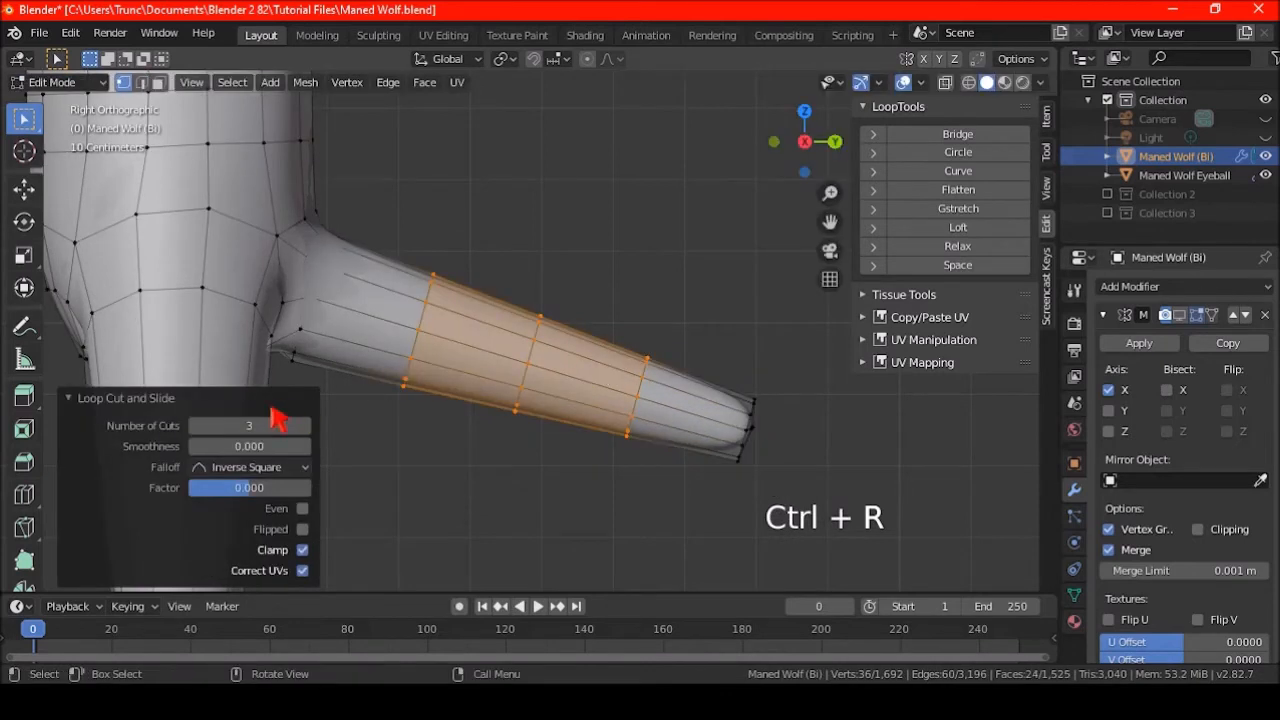
{"action": "mouse_move", "coordinate": [250, 446]}
{"action": "left_mouse_down"}
{"action": "mouse_move", "coordinate": [330, 446]}
{"action": "mouse_move", "coordinate": [246, 446]}
{"action": "left_mouse_up"}
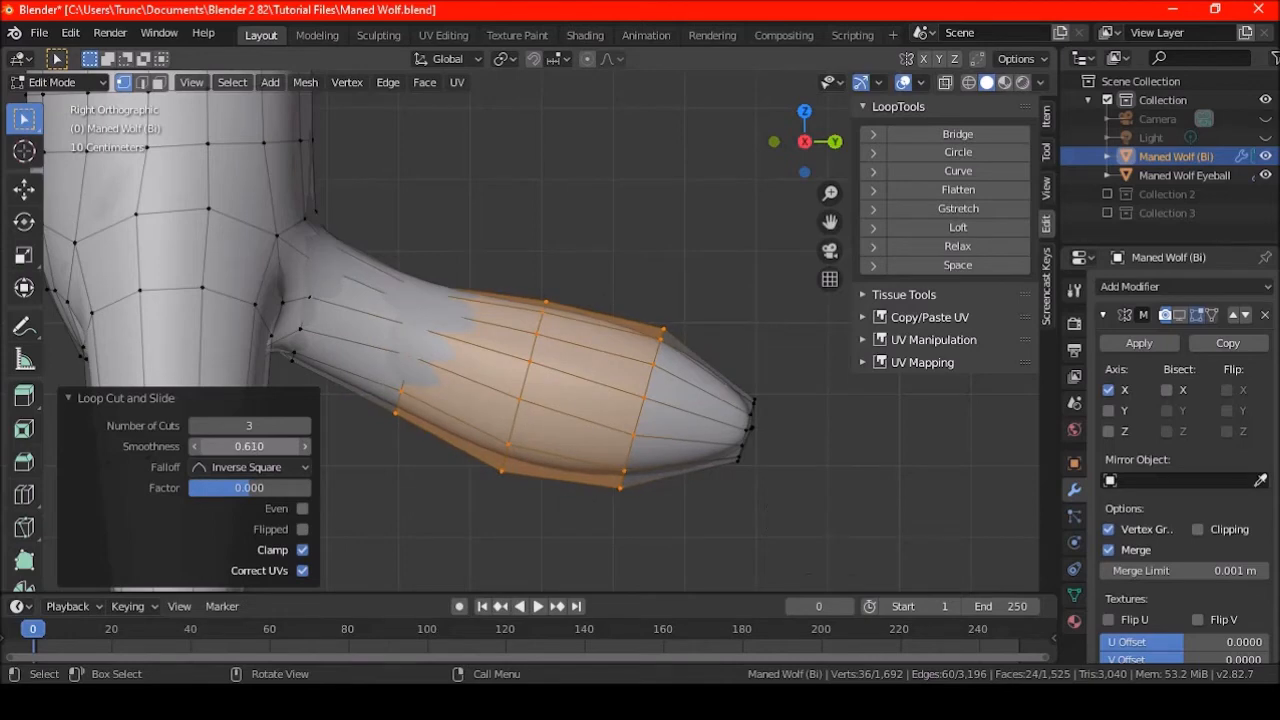
{"action": "key", "text": "ctrl+z"}
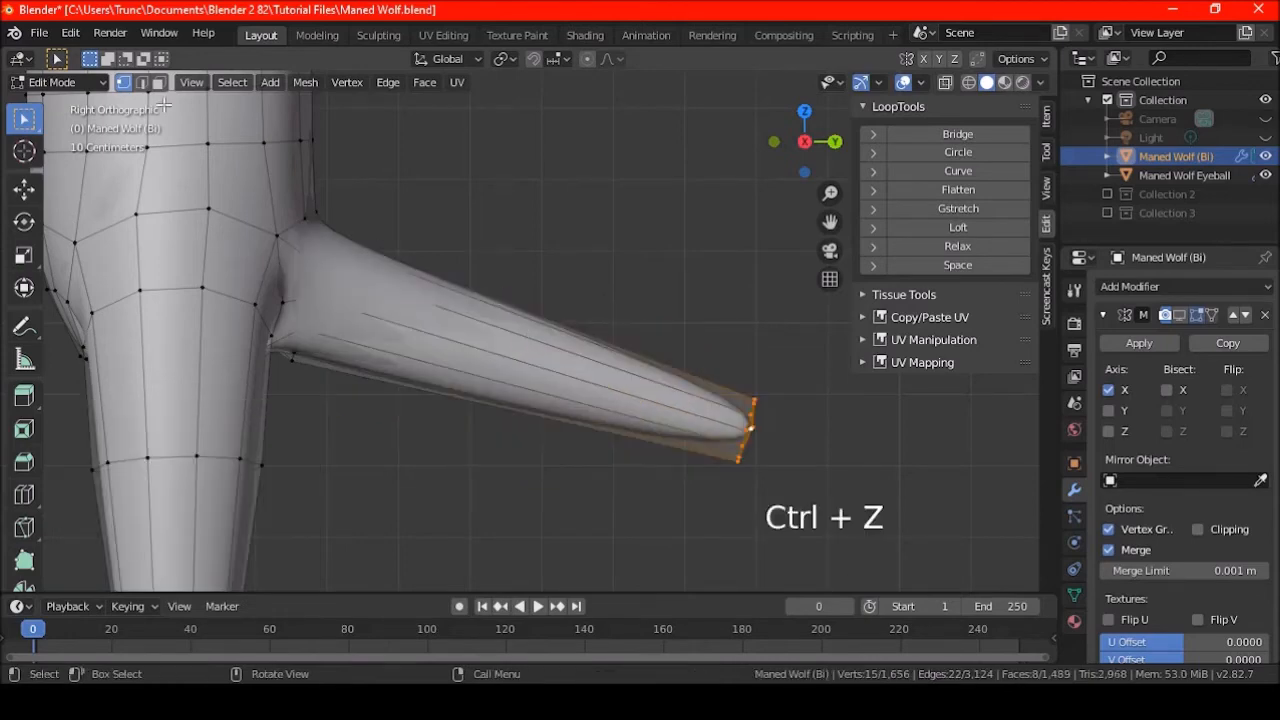
Subdivide the tail's ring of lengthwise edges with three cuts, raising the smoothness so the middle bulges, and clear the selection
{"action": "left_click", "coordinate": [141, 82]}
{"action": "key", "text": "a"}
{"action": "key", "text": "a"}
{"action": "key", "text": "a"}
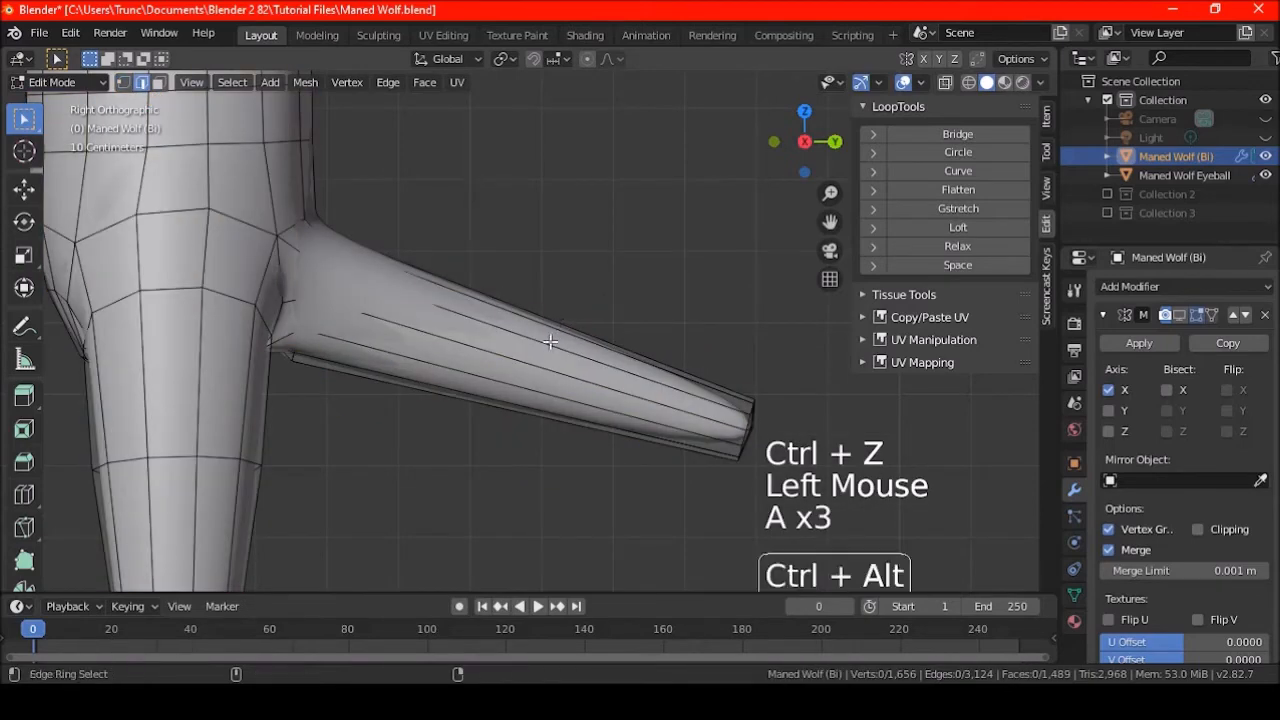
{"action": "left_click", "coordinate": [552, 341], "text": "ctrl+alt"}
{"action": "right_click", "coordinate": [488, 180]}
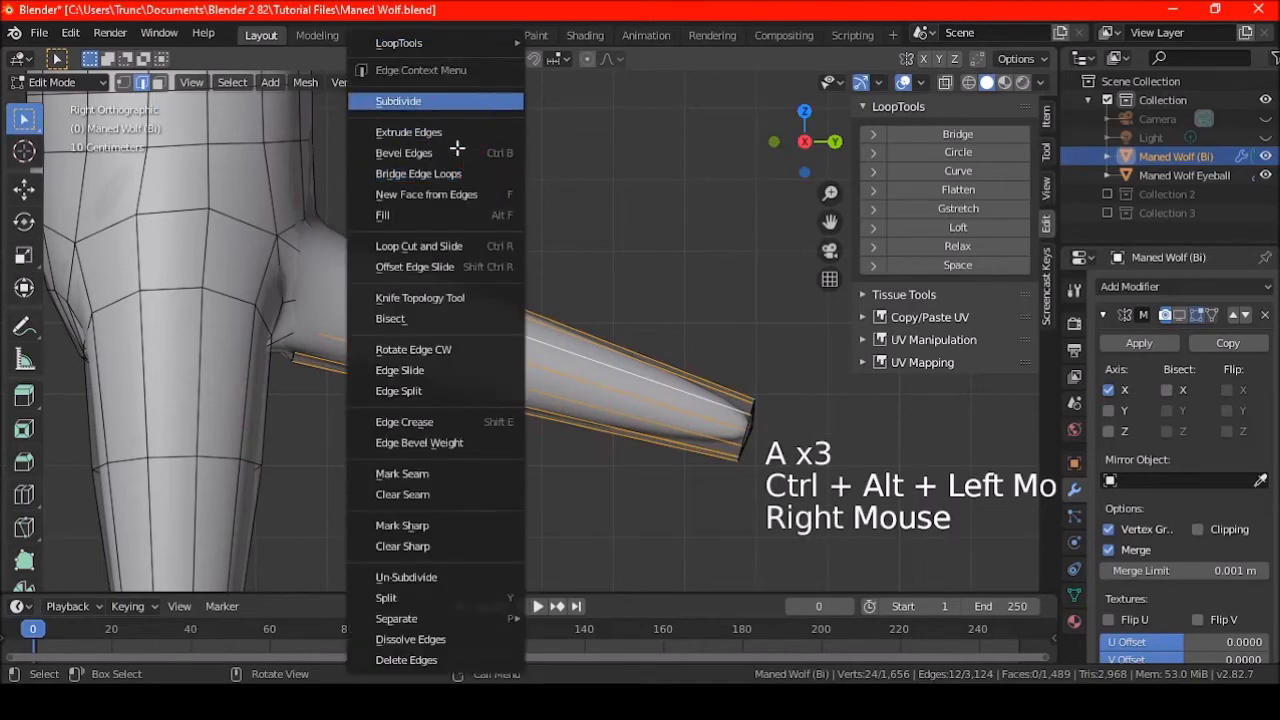
{"action": "left_click", "coordinate": [471, 117]}
{"action": "left_click", "coordinate": [307, 446]}
{"action": "left_click", "coordinate": [305, 446]}
{"action": "left_click_drag", "start_coordinate": [250, 467], "coordinate": [293, 420]}
{"action": "key", "text": "a"}
{"action": "key", "text": "a"}
{"action": "key", "text": "a"}
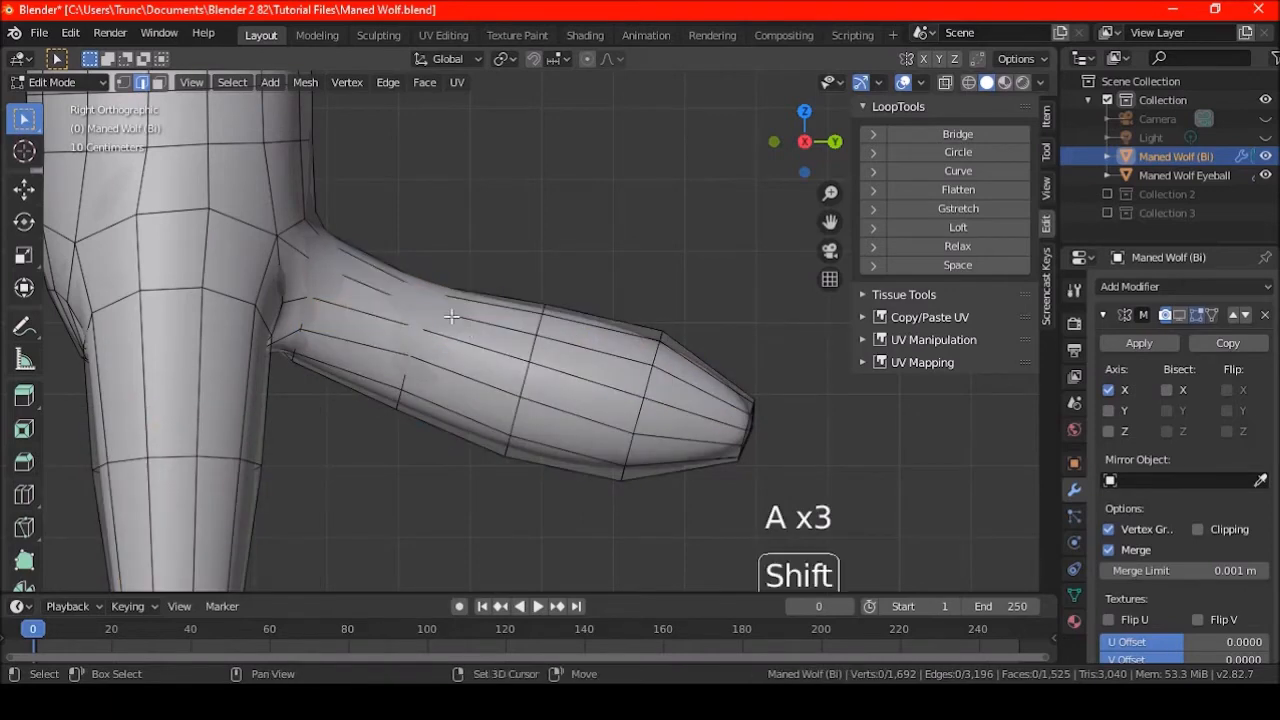
Move the tail's edge loop nearest the body about 0.4 m up and toward the hips, and deselect it
{"action": "middle_click_drag", "start_coordinate": [420, 378], "coordinate": [491, 400], "text": "shift"}
{"action": "left_click", "coordinate": [490, 402], "text": "alt+shift"}
{"action": "key", "text": "s"}
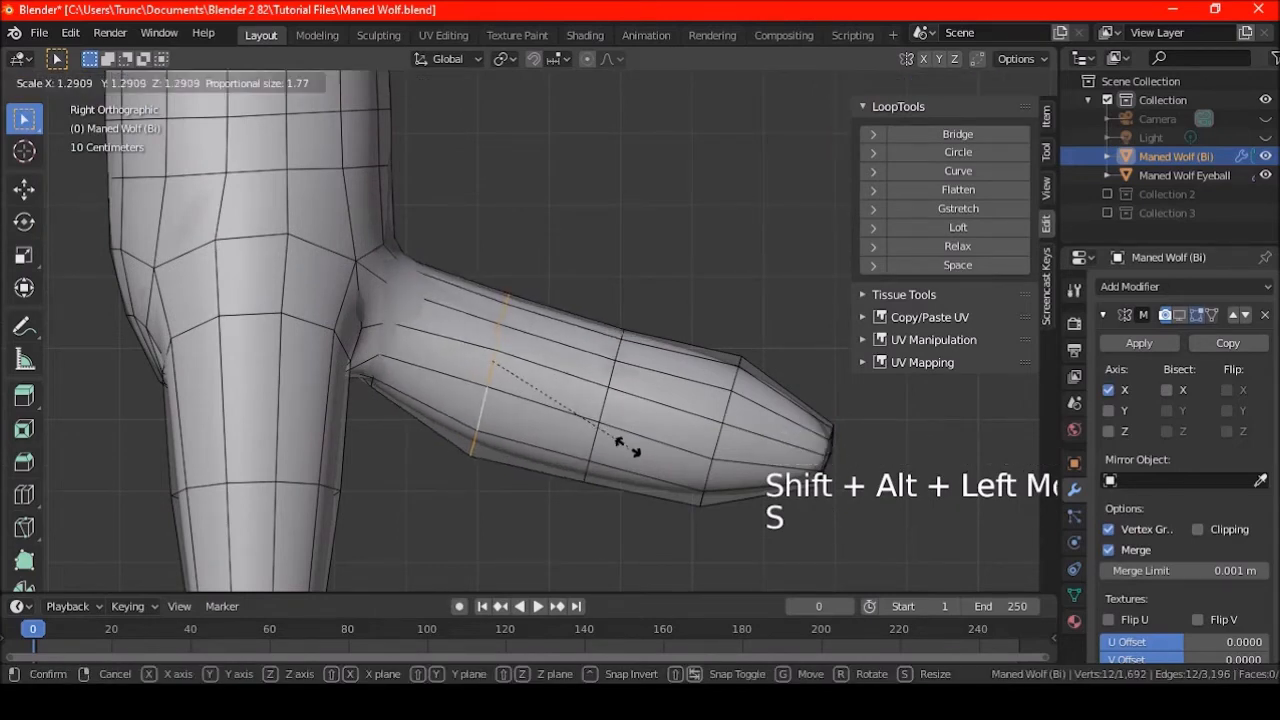
{"action": "left_click", "coordinate": [622, 445]}
{"action": "middle_click_drag", "start_coordinate": [622, 445], "coordinate": [566, 406], "text": "shift"}
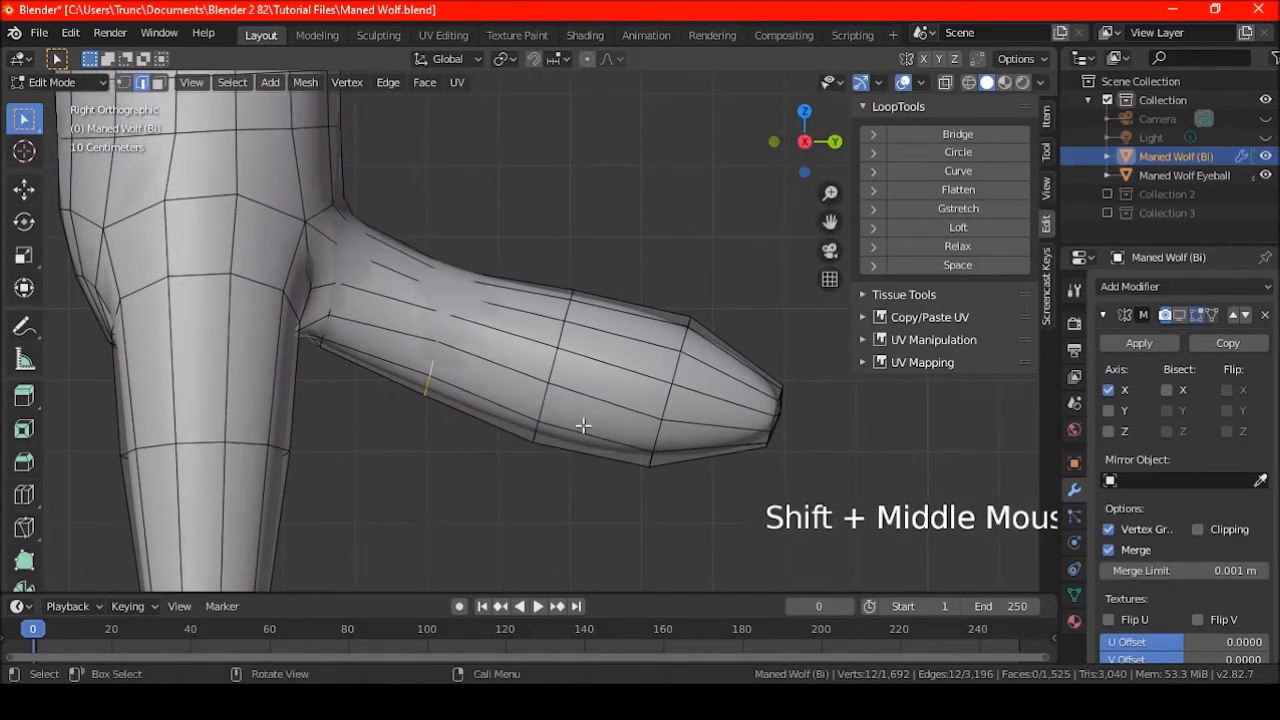
{"action": "key", "text": "g"}
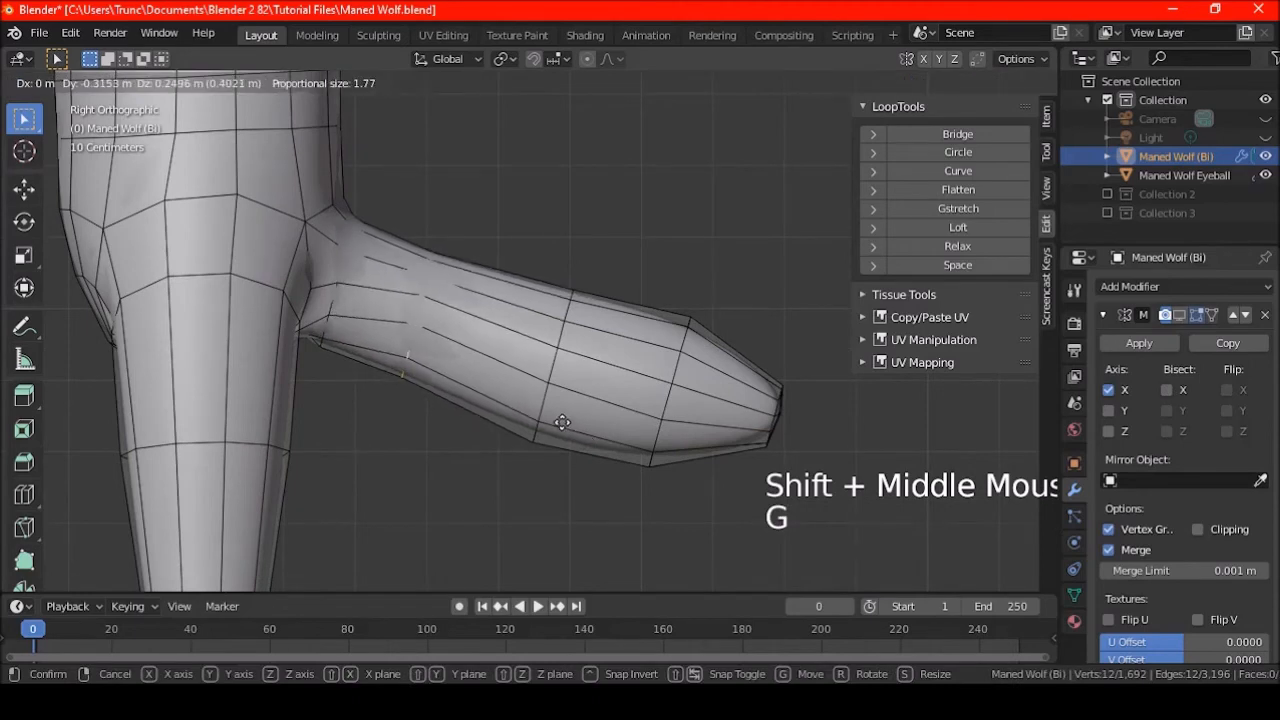
{"action": "left_click", "coordinate": [563, 423]}
{"action": "key", "text": "a"}
{"action": "key", "text": "a"}
{"action": "key", "text": "a"}
Rotate the tail's middle edge loop 16.3° clockwise in side view and move it about 0.39 m down and toward the body
{"action": "middle_click_drag", "start_coordinate": [597, 423], "coordinate": [455, 296], "text": "shift"}
{"action": "left_click", "coordinate": [452, 293], "text": "alt+shift"}
{"action": "left_click", "coordinate": [452, 293], "text": "alt+shift"}
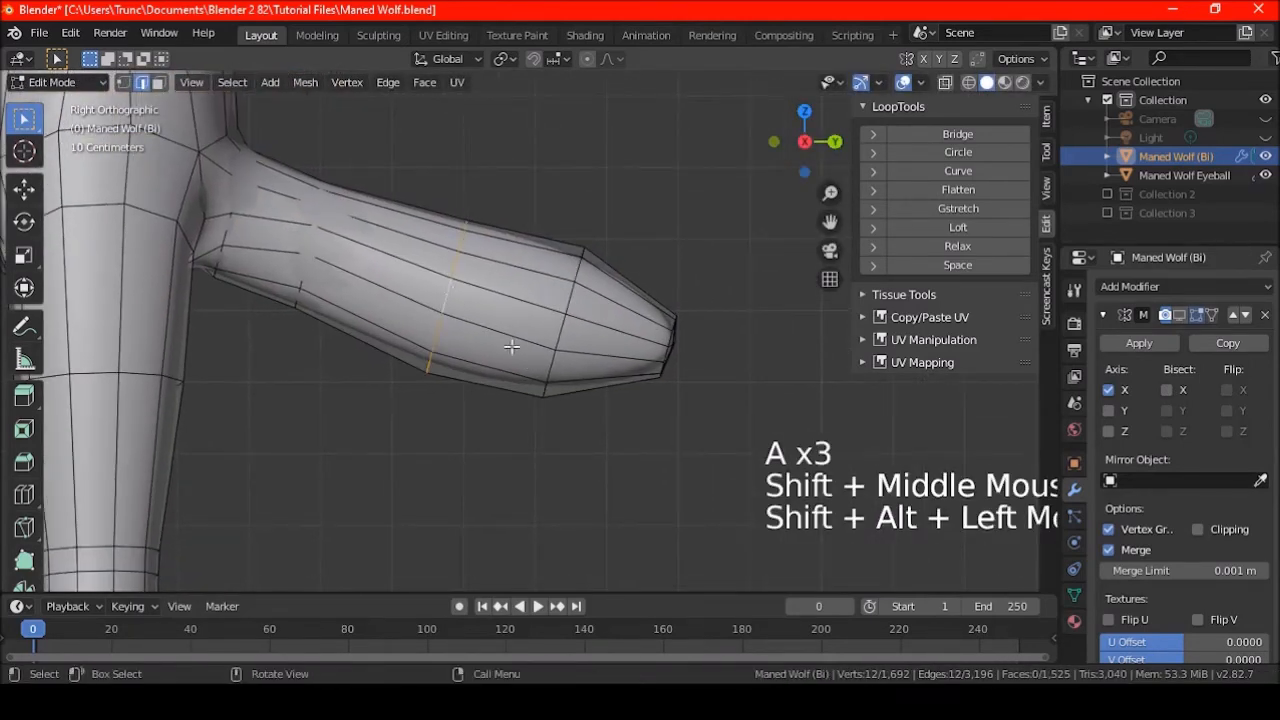
{"action": "key", "text": "g"}
{"action": "right_click", "coordinate": [488, 360]}
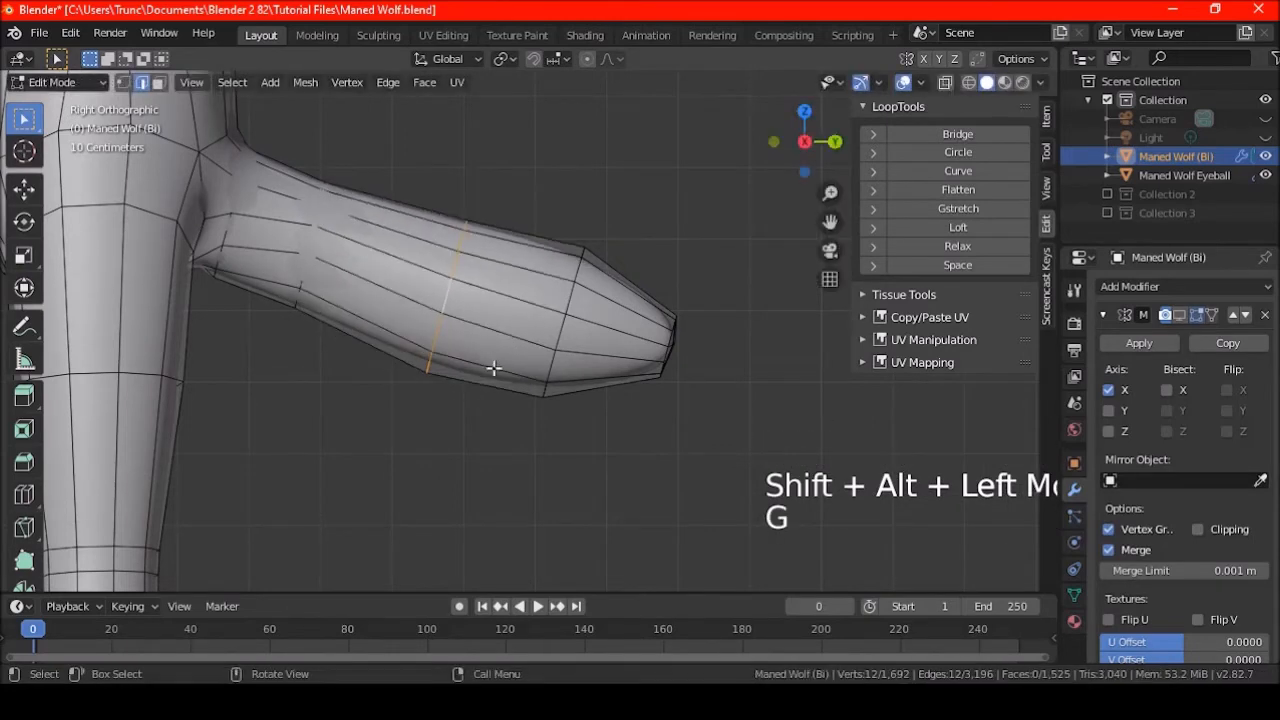
{"action": "key", "text": "r"}
{"action": "left_click", "coordinate": [440, 430]}
{"action": "key", "text": "g"}
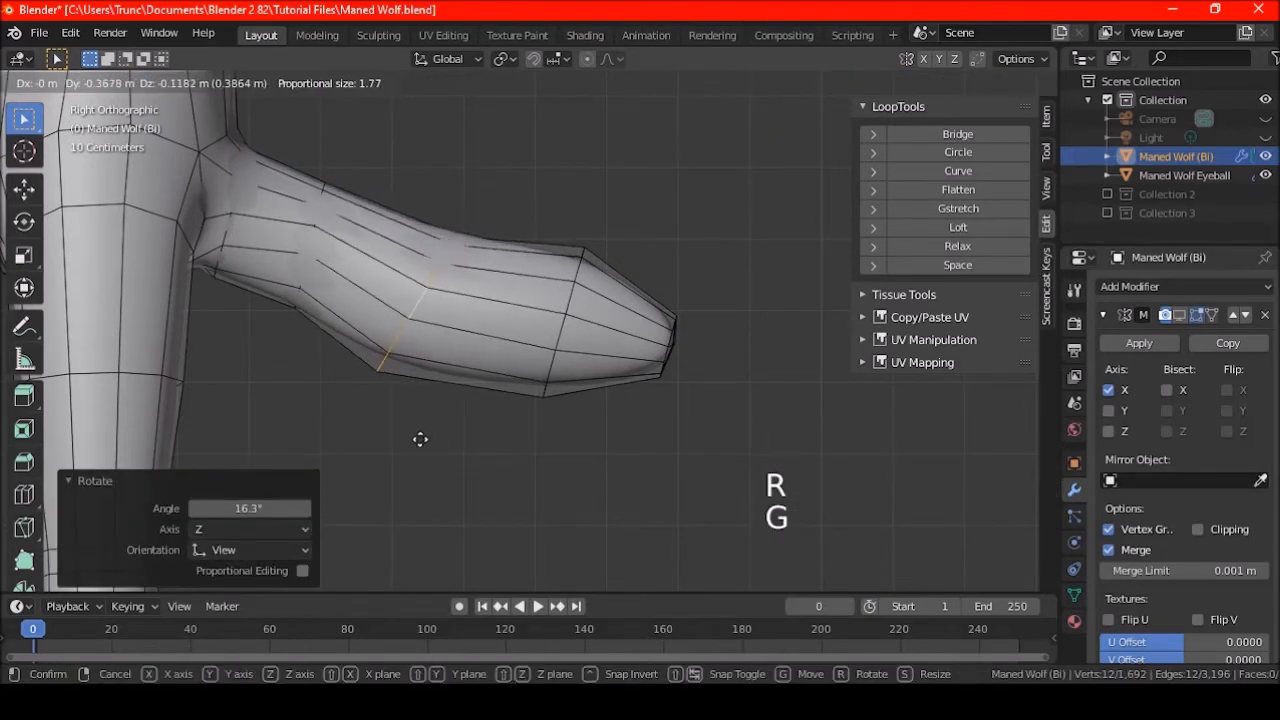
{"action": "left_click", "coordinate": [418, 433]}
{"action": "key", "text": "a"}
{"action": "key", "text": "a"}
{"action": "key", "text": "a"}
Rotate the tail's edge loop nearest the body 10.9° clockwise and scale it up to about 1.04
{"action": "left_click", "coordinate": [419, 429], "text": "alt+shift"}
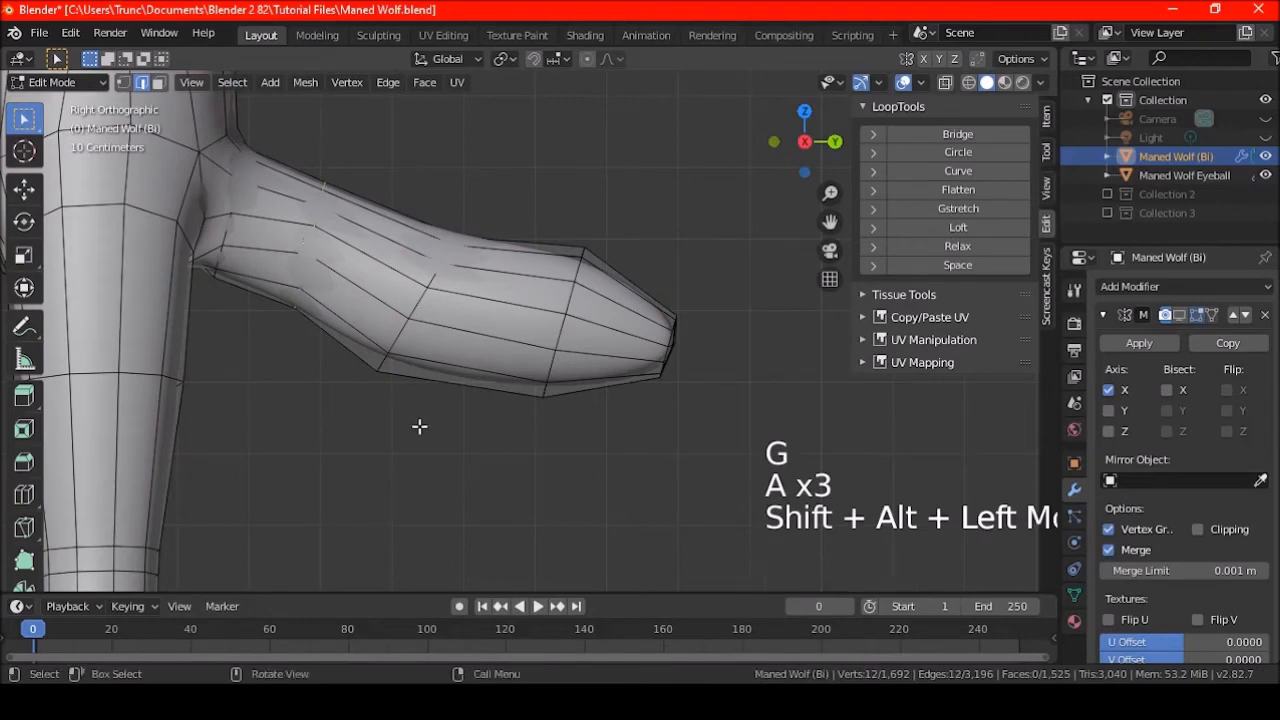
{"action": "key", "text": "r"}
{"action": "key", "text": "s"}
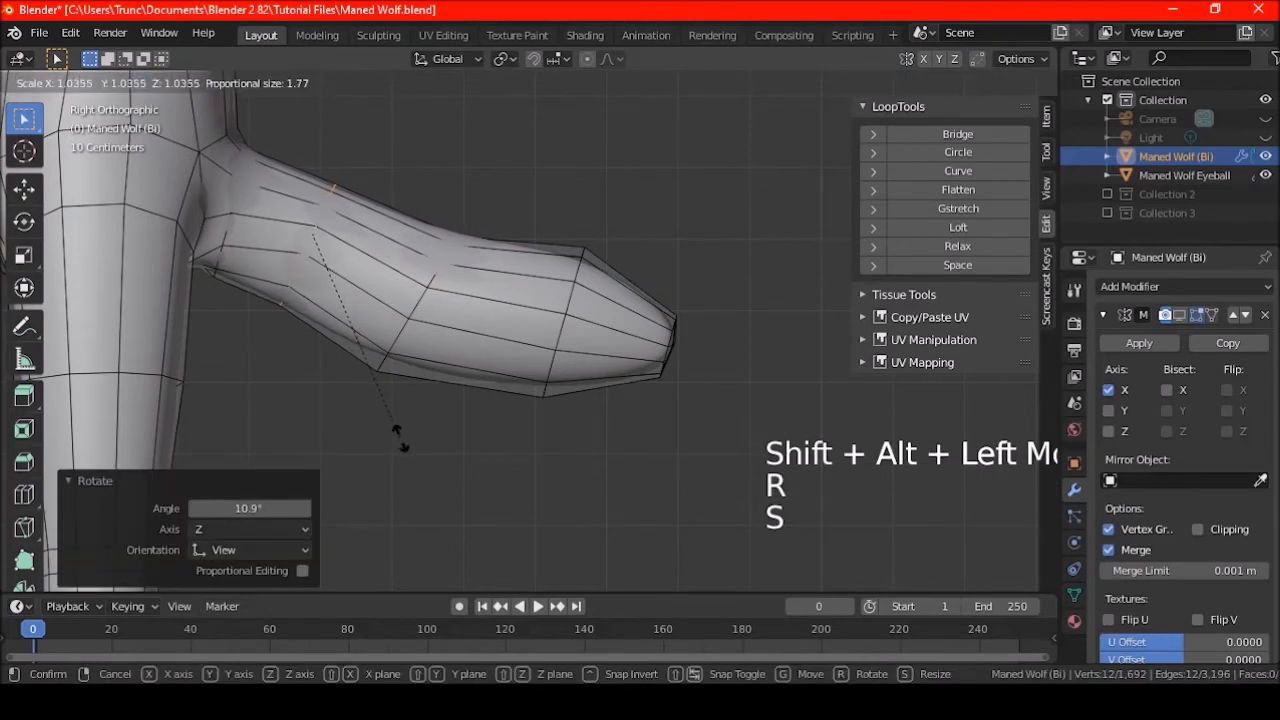
{"action": "left_click", "coordinate": [405, 435]}
{"action": "key", "text": "a"}
{"action": "key", "text": "a"}
{"action": "key", "text": "a"}
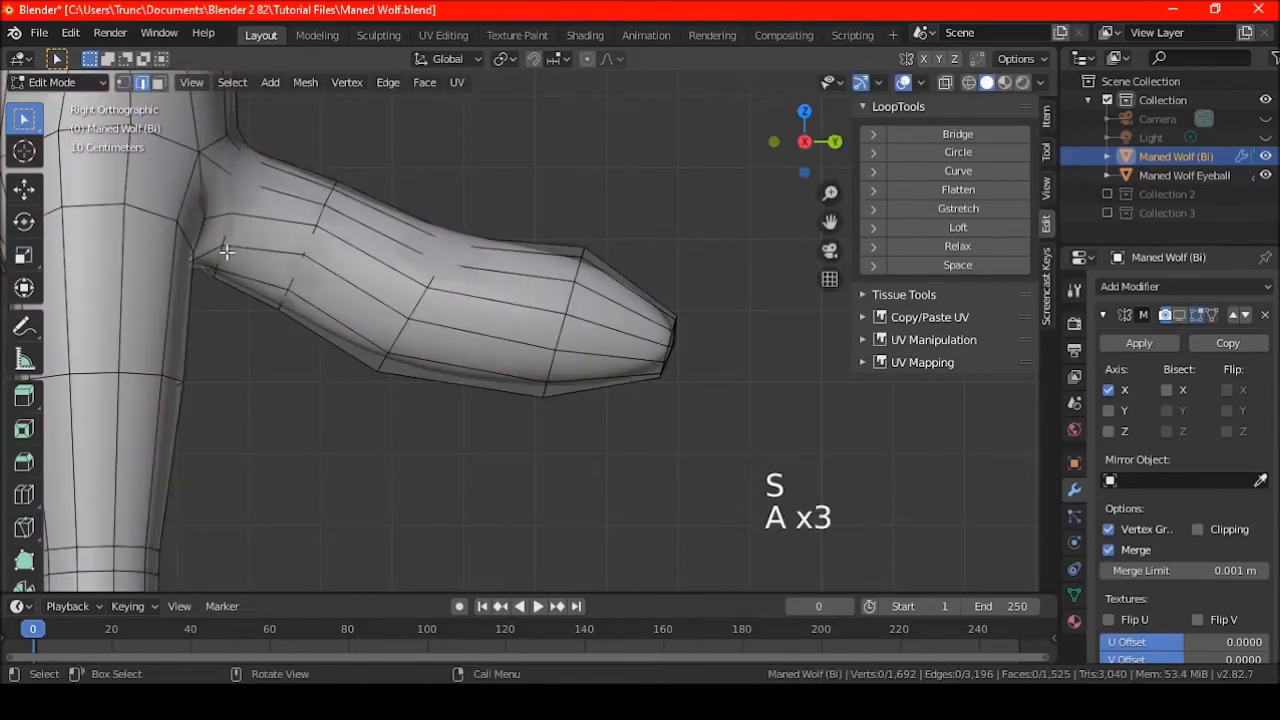
Examine how the tail's root loops join the hips and how the tail looks in profile
{"action": "middle_click_drag", "start_coordinate": [227, 252], "coordinate": [312, 300], "text": "shift"}
{"action": "left_click", "coordinate": [308, 296], "text": "alt+shift"}
{"action": "middle_click_drag", "start_coordinate": [491, 331], "coordinate": [521, 389]}
{"action": "key", "text": "a"}
{"action": "key", "text": "a"}
{"action": "key", "text": "a"}
{"action": "key", "text": "KP_3"}
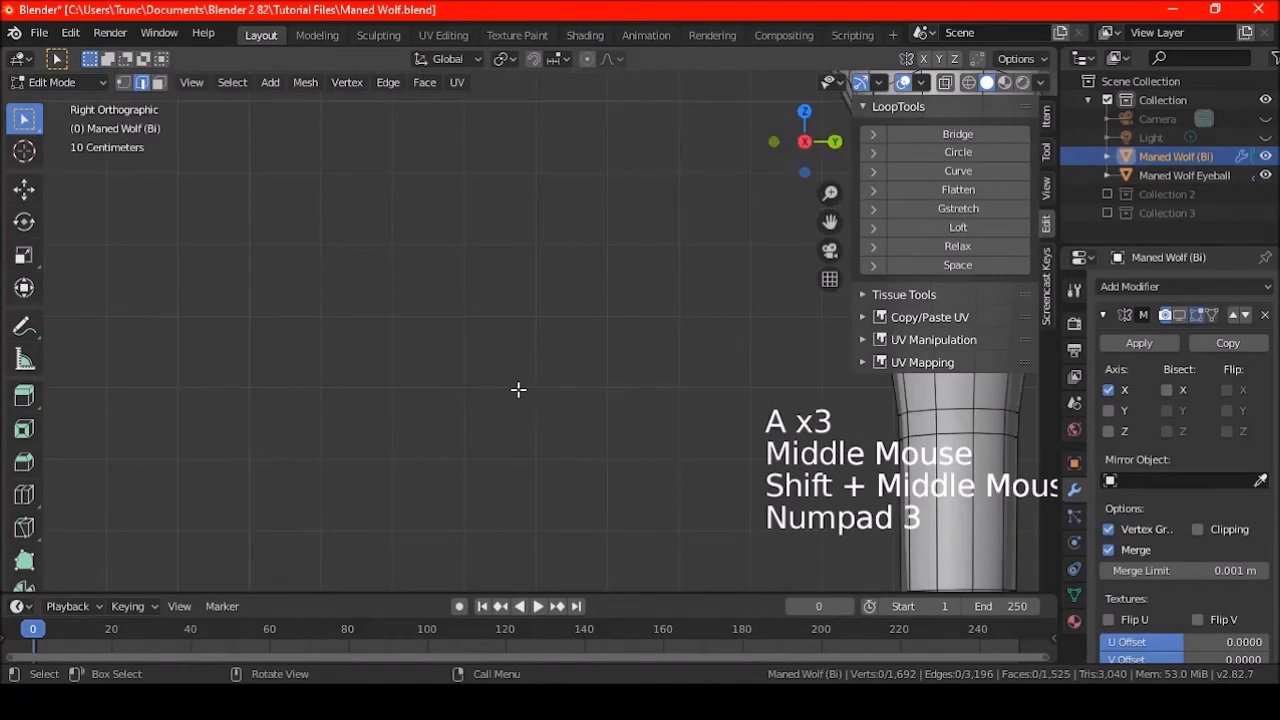
{"action": "scroll", "coordinate": [518, 390], "scroll_direction": "down", "scroll_amount": 5}
{"action": "middle_click_drag", "start_coordinate": [646, 337], "coordinate": [411, 367], "text": "shift"}
{"action": "left_click", "coordinate": [558, 302]}
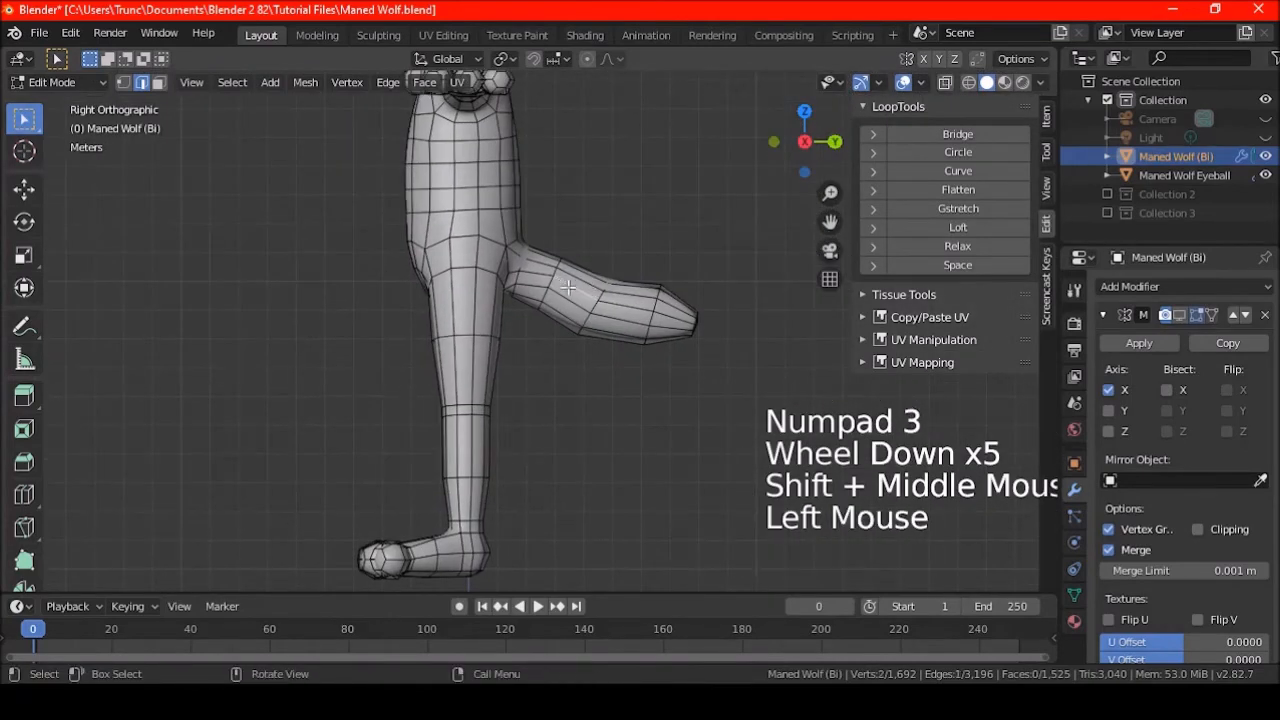
{"action": "key", "text": "KP_Decimal"}
{"action": "key", "text": "a"}
{"action": "key", "text": "a"}
{"action": "key", "text": "a"}
{"action": "scroll", "coordinate": [513, 347], "scroll_direction": "down", "scroll_amount": 10}
{"action": "middle_click_drag", "start_coordinate": [513, 347], "coordinate": [465, 372]}
{"action": "key", "text": "KP_3"}
{"action": "scroll", "coordinate": [465, 372], "scroll_direction": "up", "scroll_amount": 6}
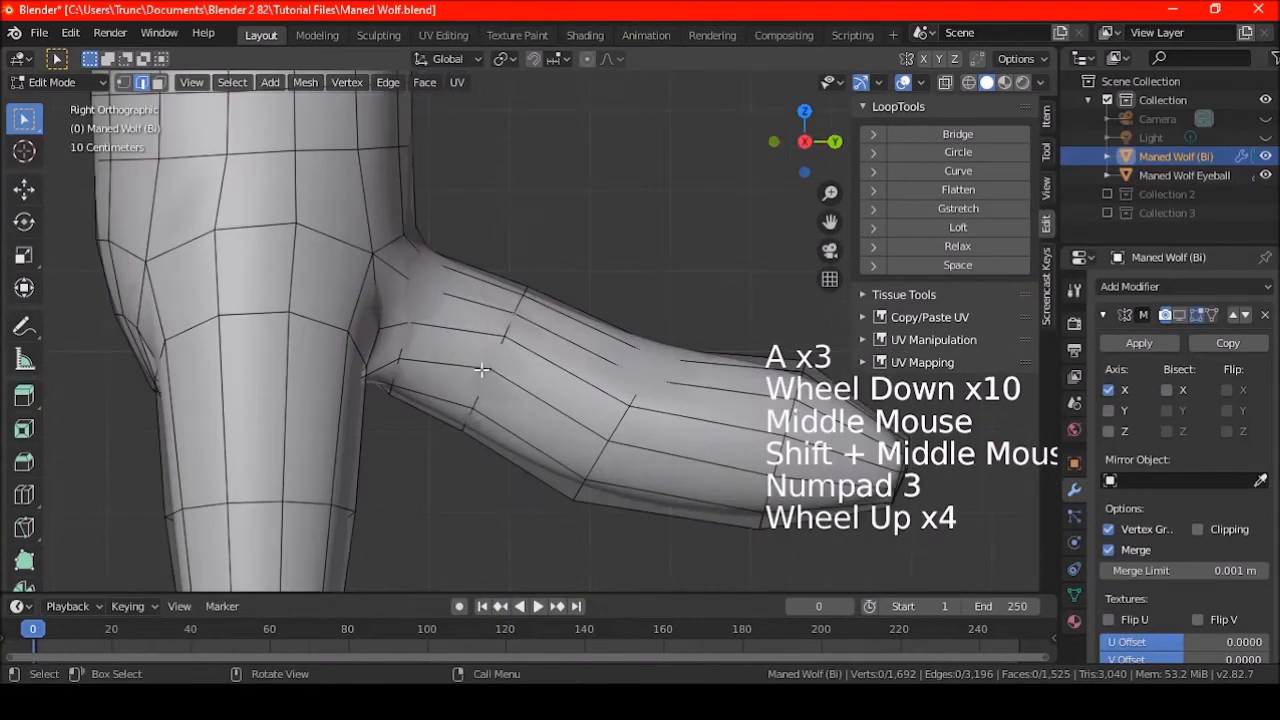
Try a trackball rotation on the tail's edge loop nearest the body, undo it, and clear the selection
{"action": "left_click", "coordinate": [482, 361], "text": "alt+shift"}
{"action": "middle_click_drag", "start_coordinate": [482, 361], "coordinate": [530, 386]}
{"action": "middle_click_drag", "start_coordinate": [366, 359], "coordinate": [532, 347]}
{"action": "key", "text": "KP_3"}
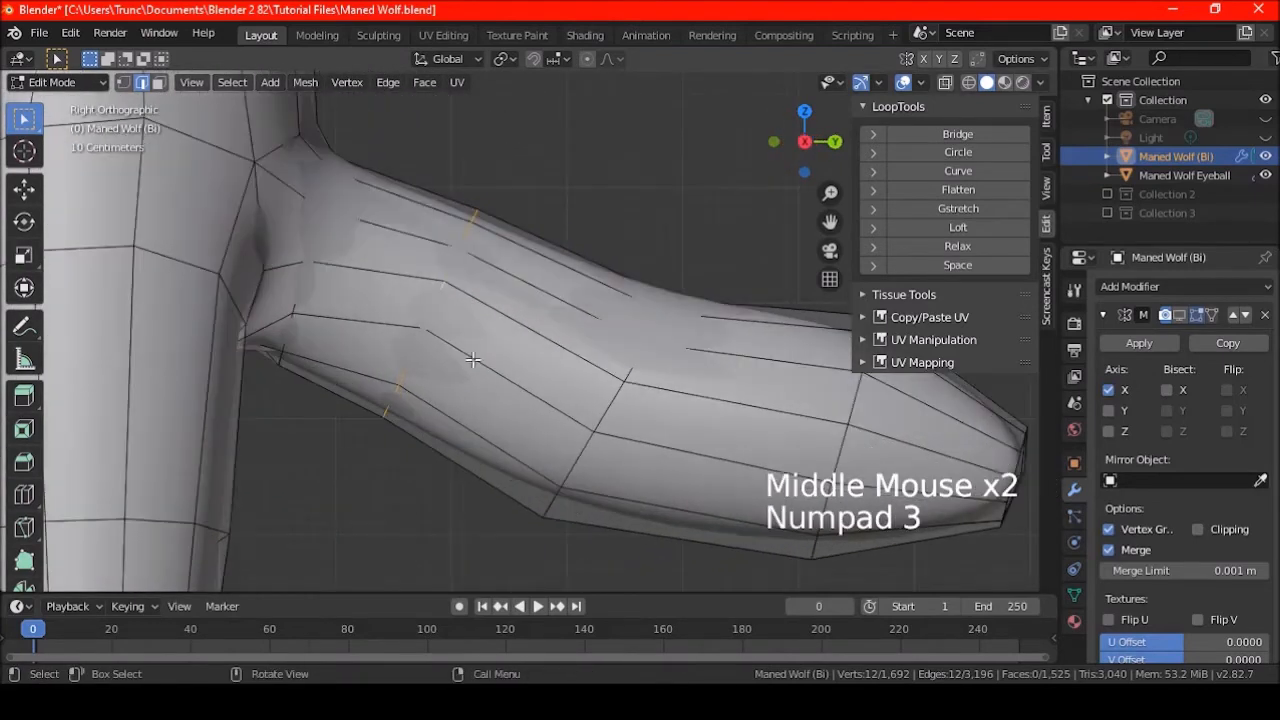
{"action": "key", "text": "r"}
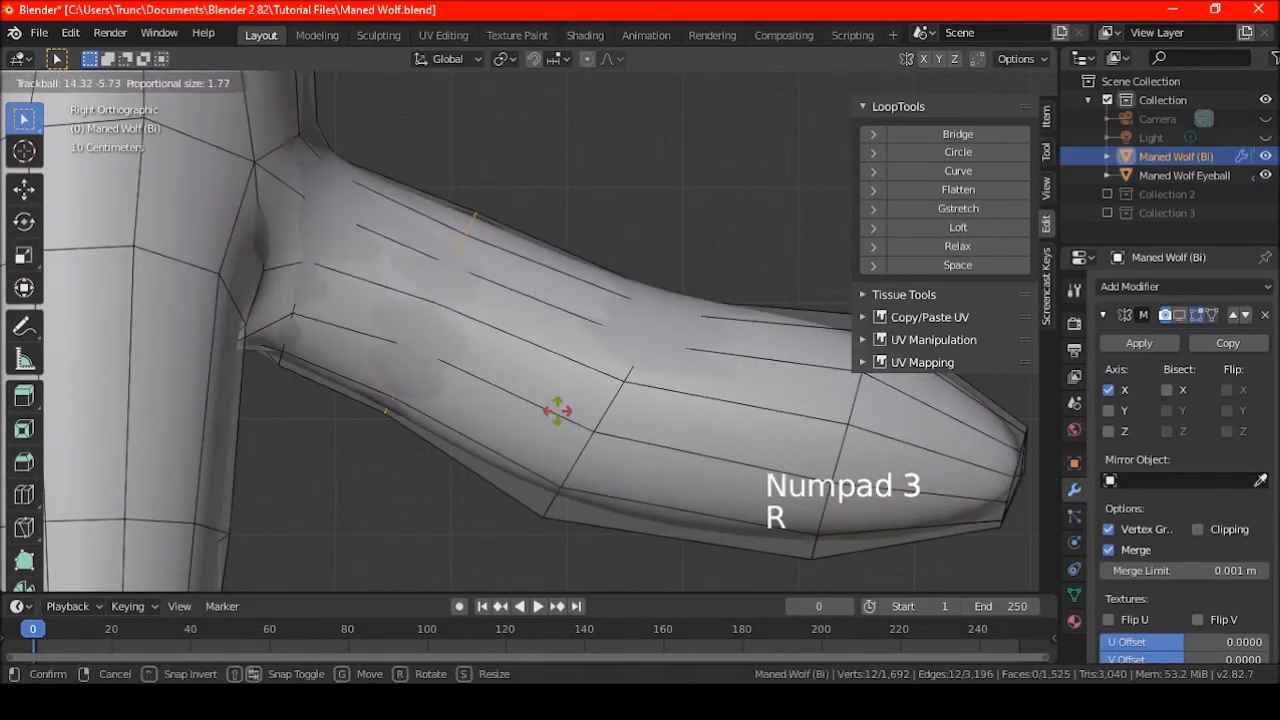
{"action": "left_click", "coordinate": [557, 411]}
{"action": "middle_click_drag", "start_coordinate": [557, 411], "coordinate": [648, 338]}
{"action": "key", "text": "ctrl+z"}
{"action": "key", "text": "KP_3"}
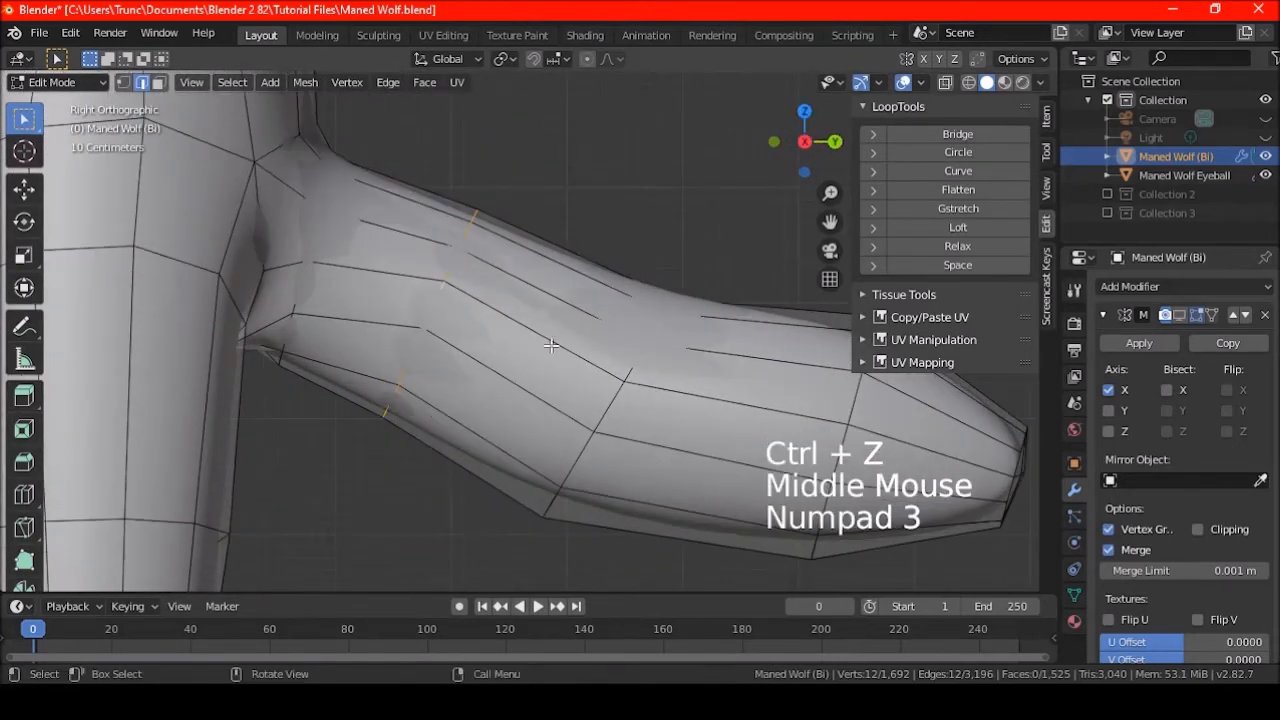
{"action": "key", "text": "a"}
{"action": "key", "text": "a"}
{"action": "key", "text": "a"}
Thicken the middle of the tail by scaling its central edge loop to 1.125
{"action": "middle_click_drag", "start_coordinate": [544, 343], "coordinate": [575, 352], "text": "shift"}
{"action": "scroll", "coordinate": [575, 352], "scroll_direction": "down", "scroll_amount": 2}
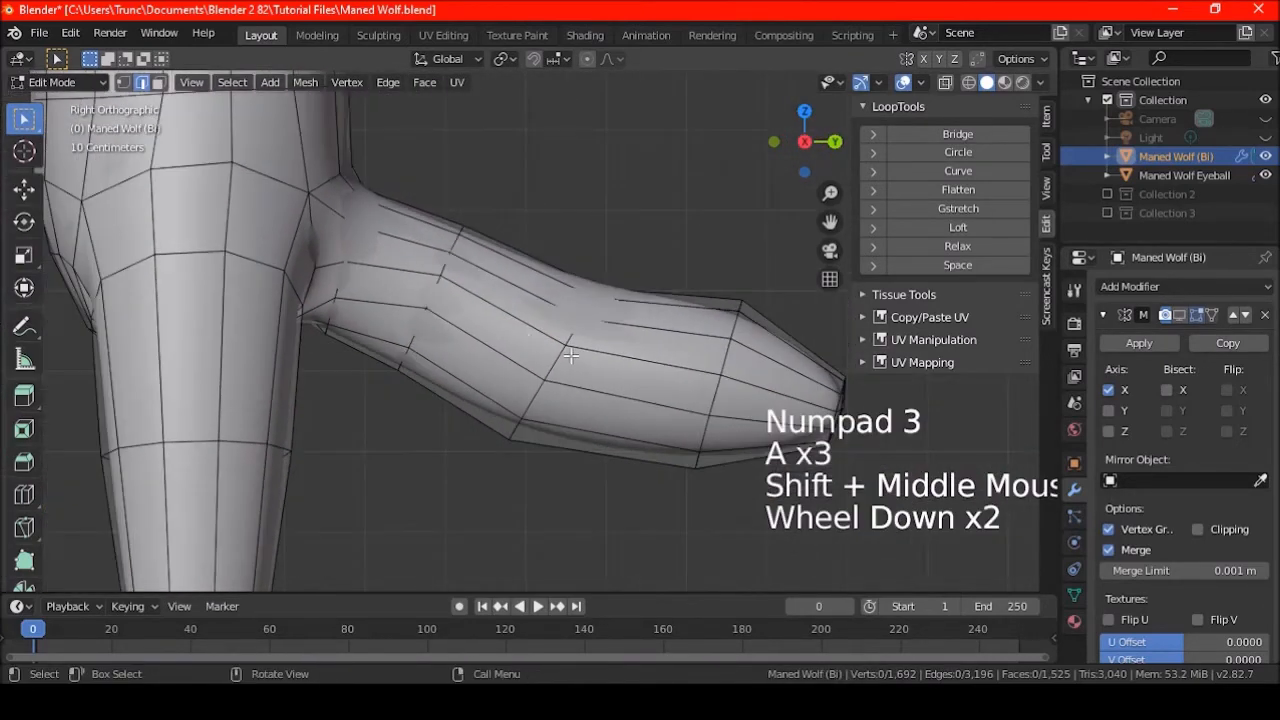
{"action": "left_click", "coordinate": [561, 358], "text": "alt+shift"}
{"action": "key", "text": "s"}
{"action": "left_click", "coordinate": [609, 400]}
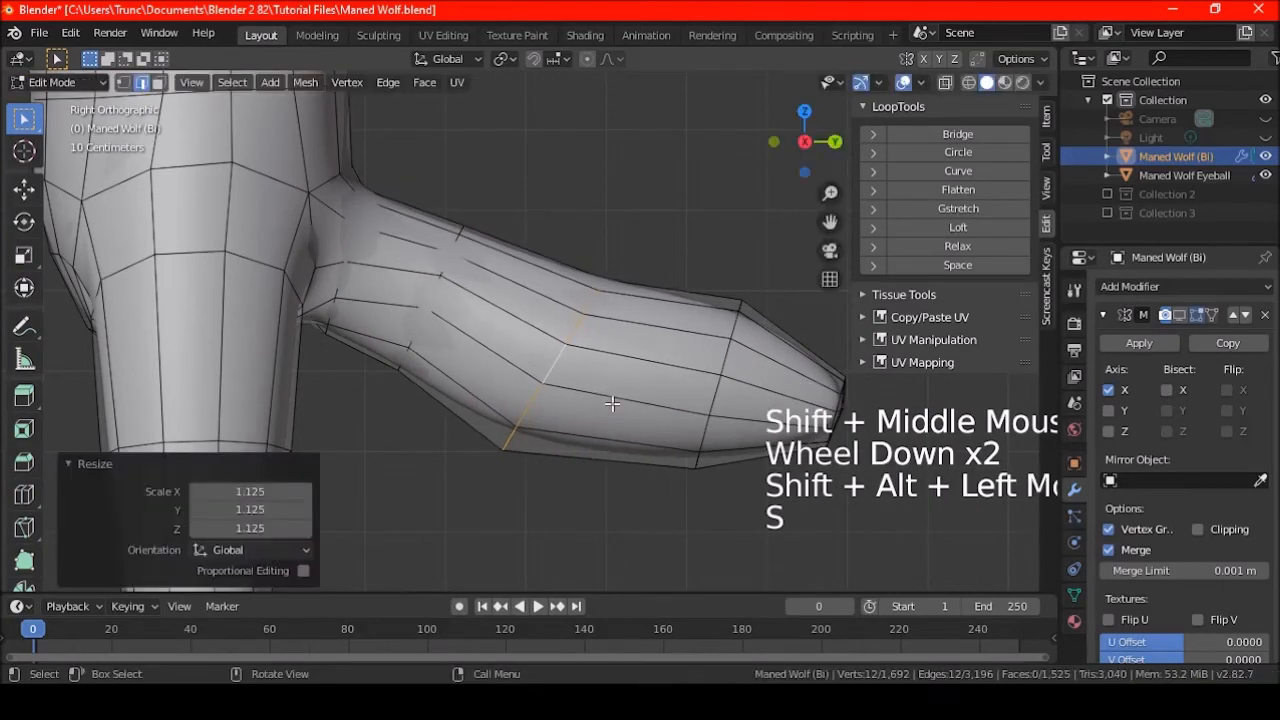
{"action": "key", "text": "a"}
{"action": "key", "text": "a"}
{"action": "key", "text": "a"}
Slightly enlarge the tail's edge loop nearest the tip and shift it -0.152 m in Y and -0.187 m in Z, rotating it more upright
{"action": "middle_click_drag", "start_coordinate": [655, 393], "coordinate": [592, 382], "text": "shift"}
{"action": "left_click", "coordinate": [590, 382], "text": "alt+shift"}
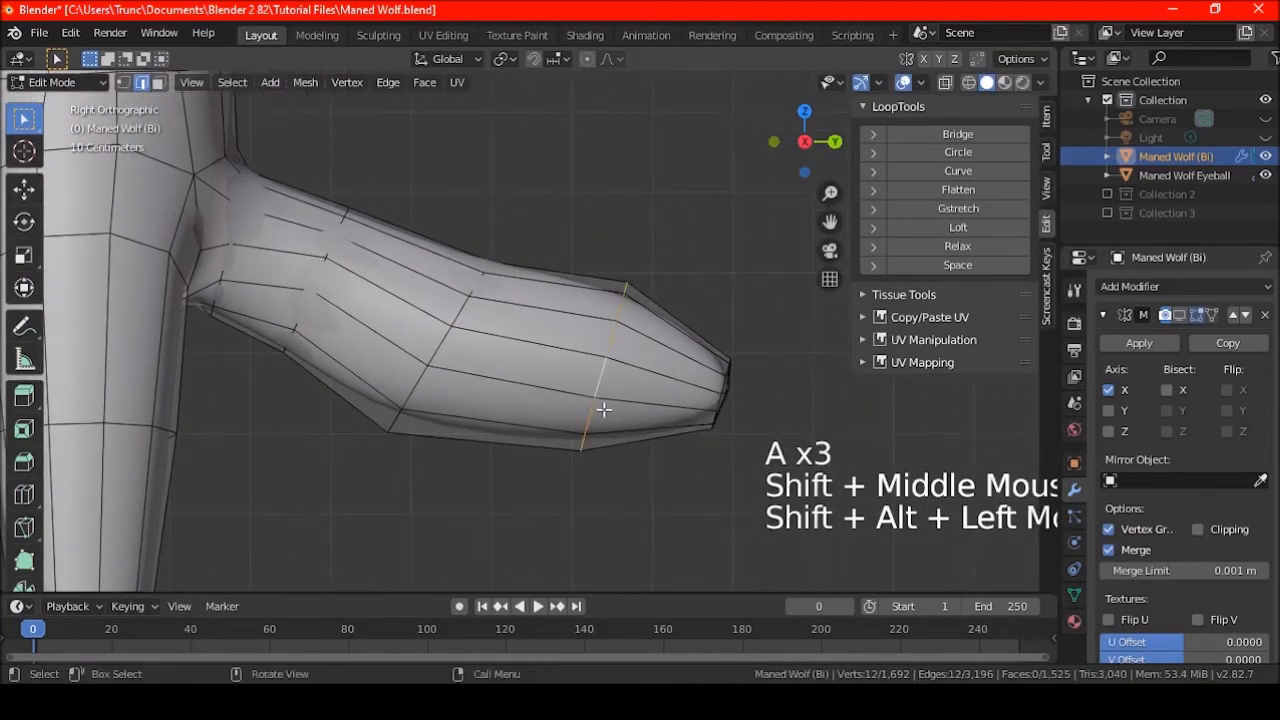
{"action": "key", "text": "s"}
{"action": "left_click", "coordinate": [606, 416]}
{"action": "key", "text": "g"}
{"action": "left_click", "coordinate": [607, 427]}
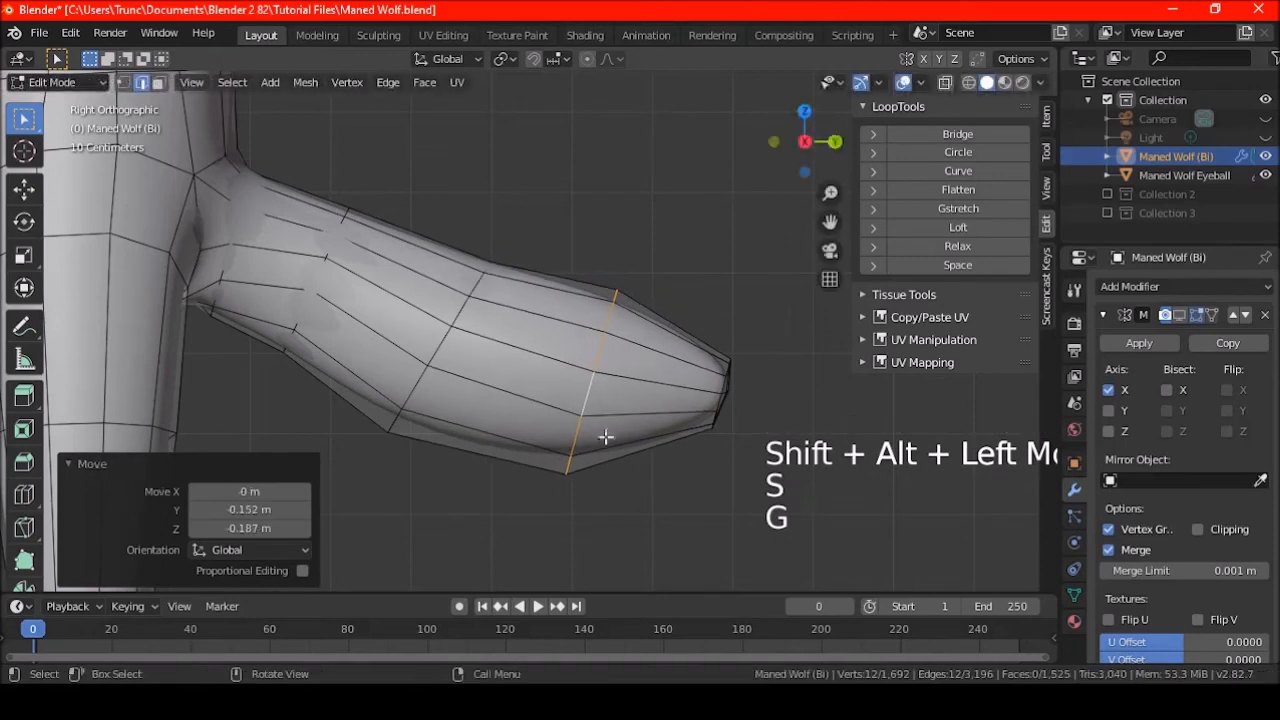
{"action": "key", "text": "r"}
{"action": "left_click", "coordinate": [620, 457]}
{"action": "key", "text": "a"}
{"action": "key", "text": "a"}
{"action": "key", "text": "a"}
Rotate the tail's end face -12.3° and move it about 0.06 m toward the body, then clear the selection
{"action": "middle_click_drag", "start_coordinate": [646, 390], "coordinate": [486, 394], "text": "shift"}
{"action": "scroll", "coordinate": [486, 394], "scroll_direction": "up", "scroll_amount": 2}
{"action": "left_click", "coordinate": [504, 388]}
{"action": "left_click", "coordinate": [488, 387], "text": "shift"}
{"action": "key", "text": "KP_3"}
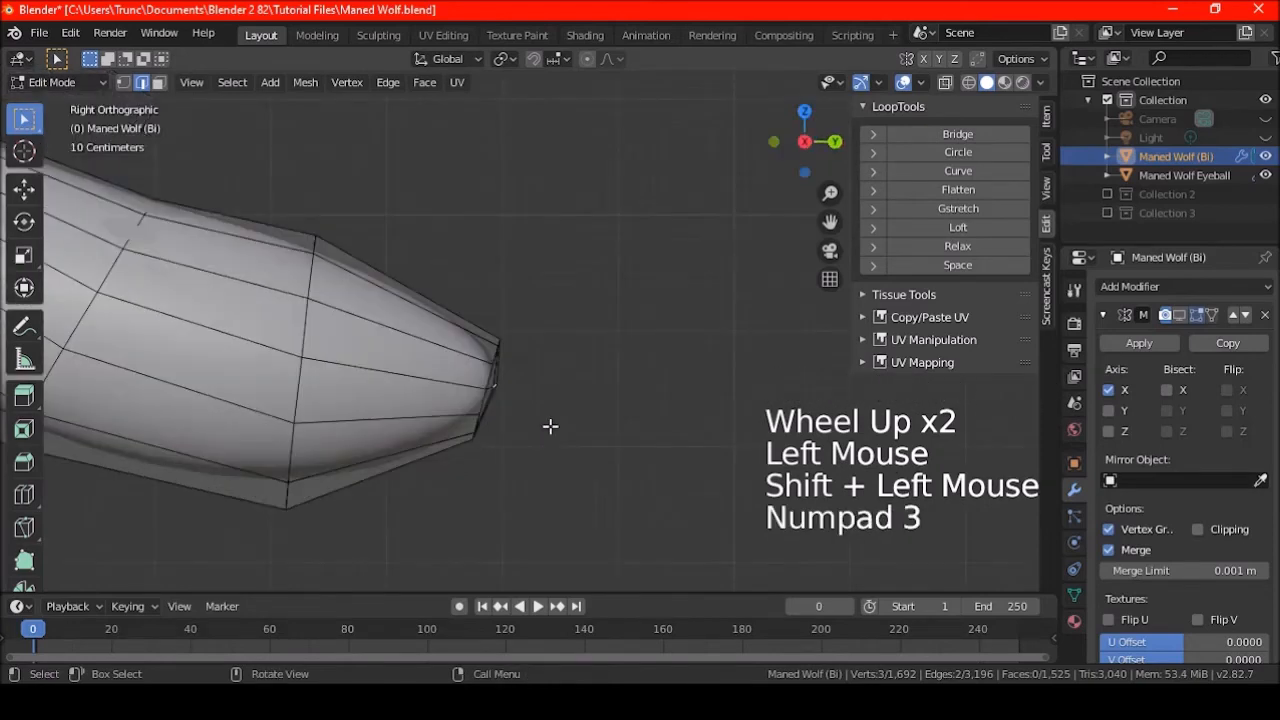
{"action": "key", "text": "ctrl+KP_Add"}
{"action": "scroll", "coordinate": [508, 437], "scroll_direction": "down", "scroll_amount": 2}
{"action": "key", "text": "r"}
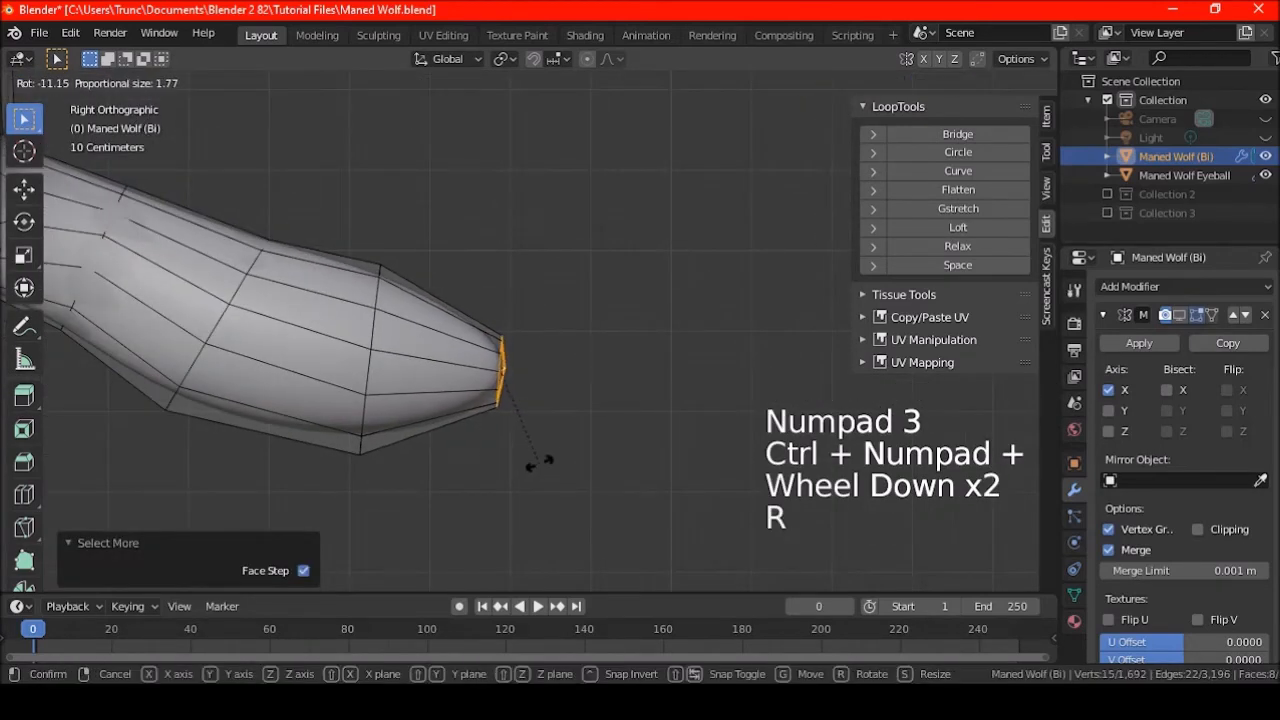
{"action": "left_click", "coordinate": [541, 461]}
{"action": "key", "text": "g"}
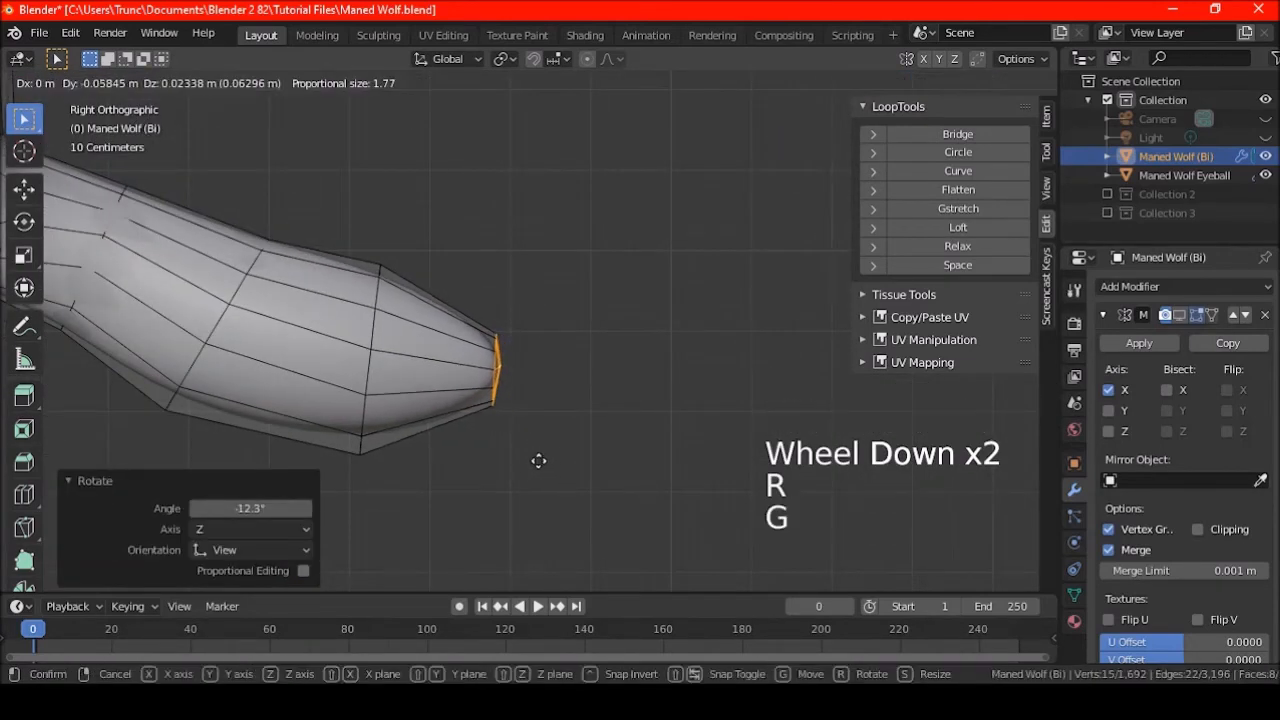
{"action": "left_click", "coordinate": [539, 461]}
{"action": "middle_click_drag", "start_coordinate": [487, 382], "coordinate": [611, 455]}
{"action": "scroll", "coordinate": [497, 371], "scroll_direction": "down", "scroll_amount": 3}
{"action": "key", "text": "a"}
{"action": "key", "text": "a"}
{"action": "key", "text": "a"}
Raise the tail's edge loop nearest the body about 0.286 m in side view, and deselect it
{"action": "scroll", "coordinate": [378, 356], "scroll_direction": "up", "scroll_amount": 1}
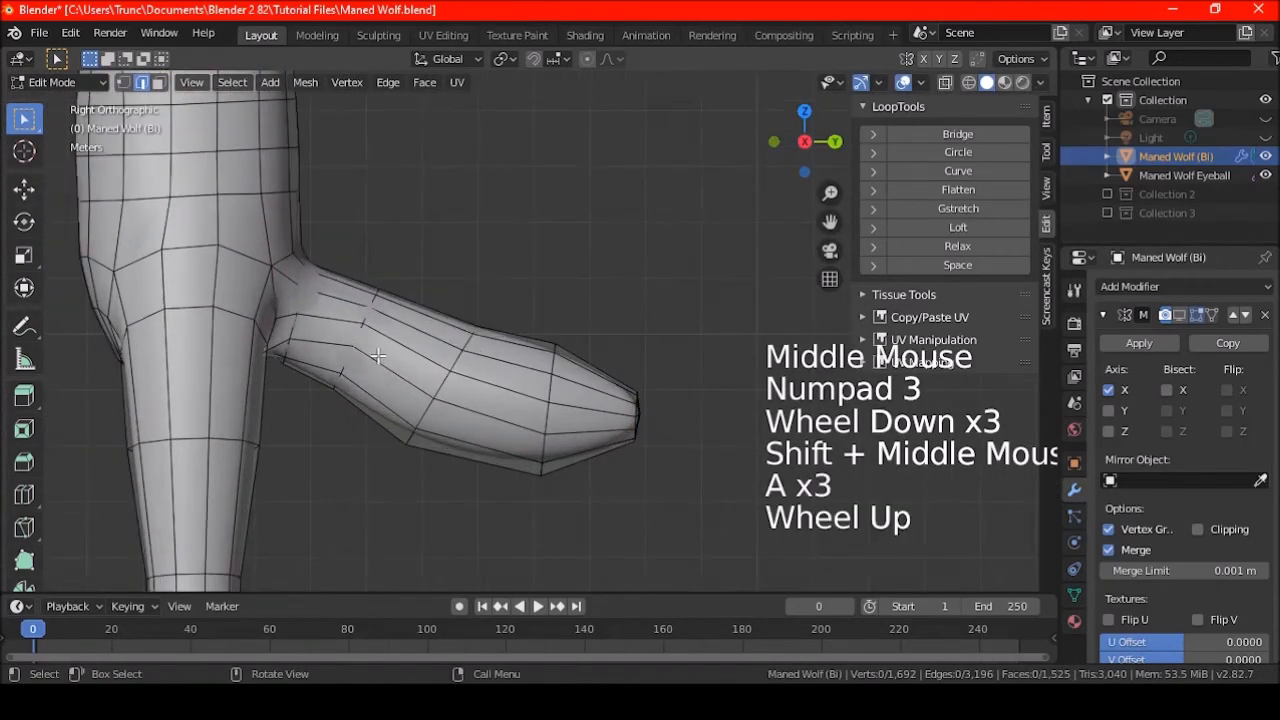
{"action": "left_click", "coordinate": [355, 332], "text": "alt+shift"}
{"action": "key", "text": "g"}
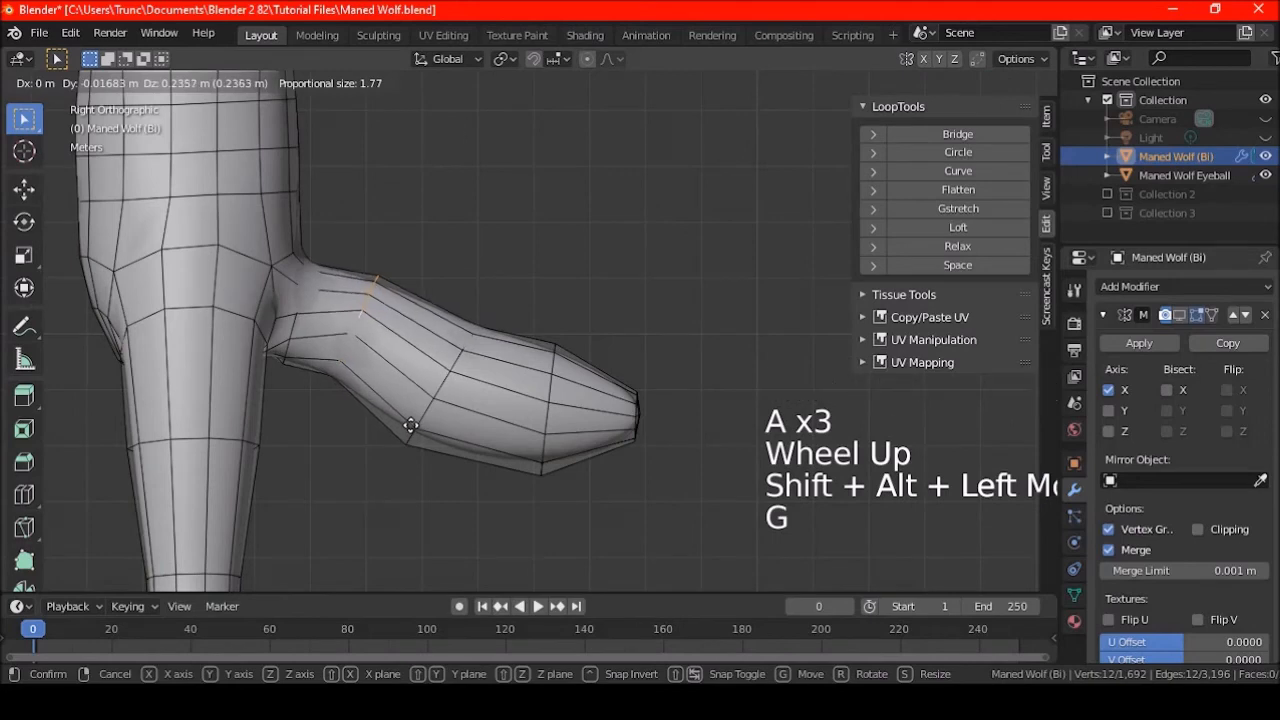
{"action": "left_click", "coordinate": [410, 422]}
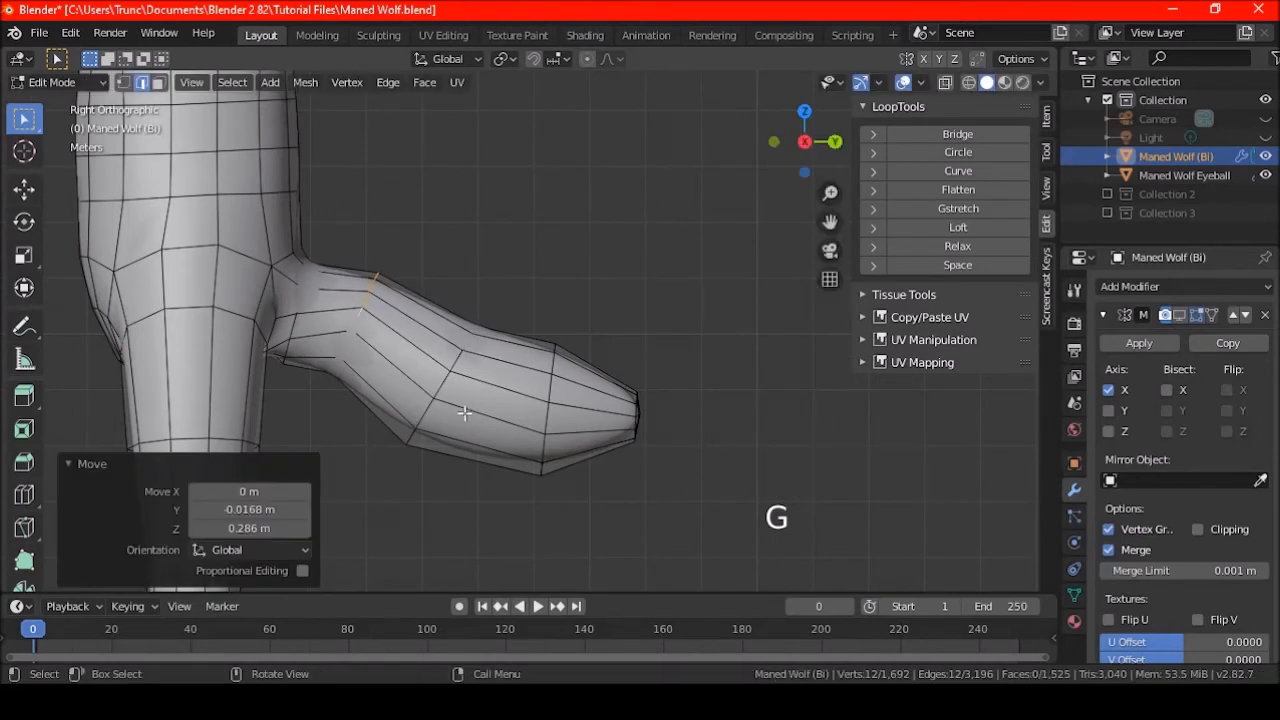
{"action": "key", "text": "a"}
{"action": "key", "text": "a"}
{"action": "key", "text": "a"}
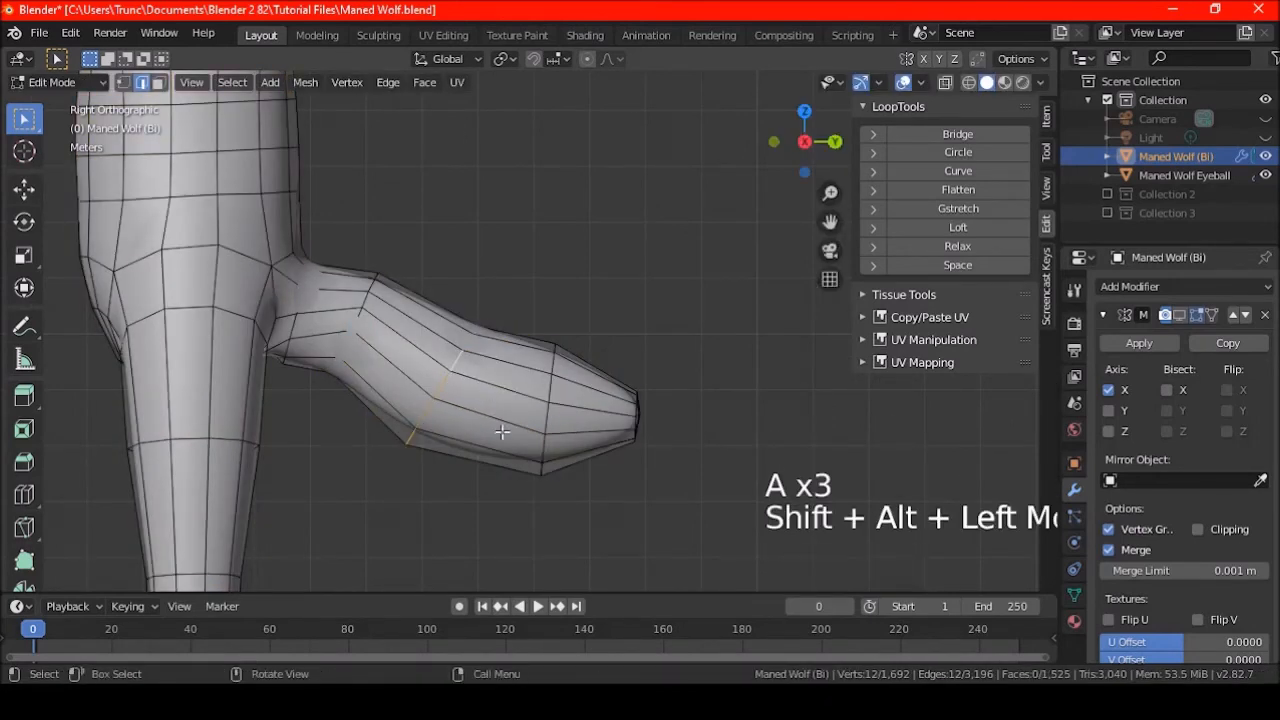
Toggle the Subdivision Surface modifier's viewport display to compare the tail's shape, and clear the edge loop selection
{"action": "scroll", "coordinate": [502, 432], "scroll_direction": "up", "scroll_amount": 3}
{"action": "mouse_move", "coordinate": [502, 432]}
{"action": "middle_mouse_down"}
{"action": "mouse_move", "coordinate": [340, 461]}
{"action": "mouse_move", "coordinate": [506, 426]}
{"action": "middle_mouse_up"}
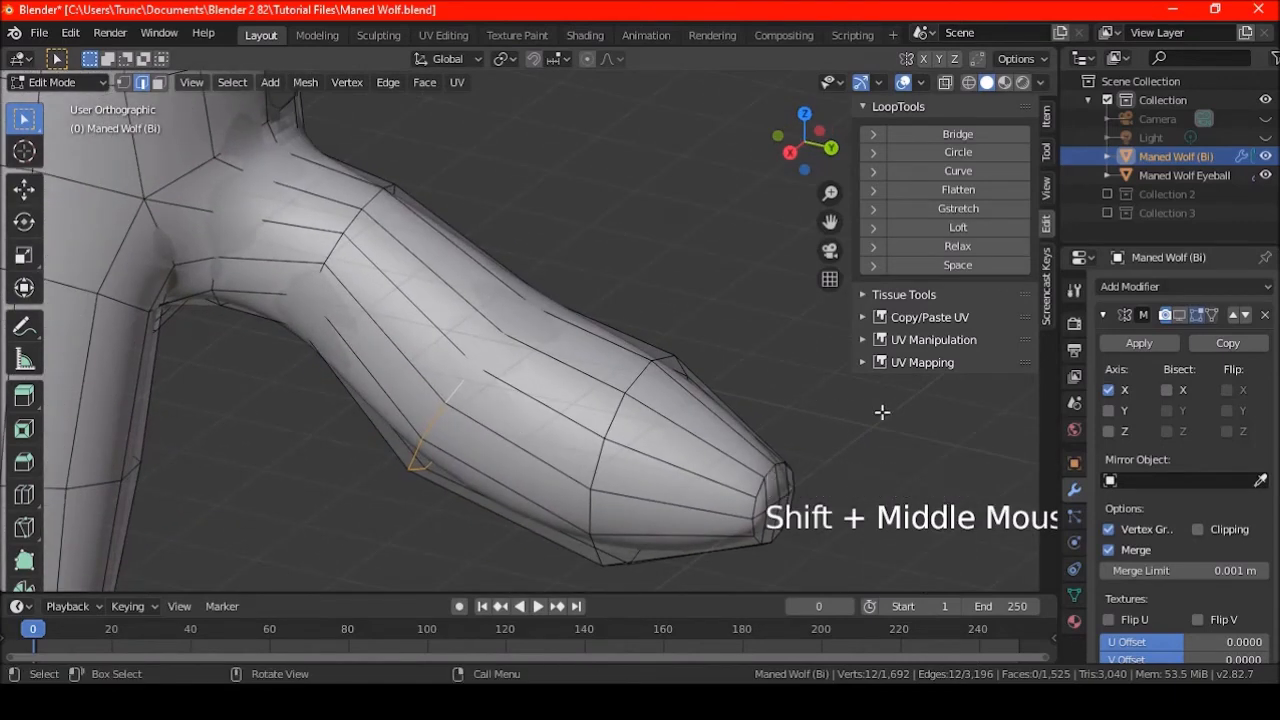
{"action": "scroll", "coordinate": [1185, 515], "scroll_direction": "down", "scroll_amount": 5}
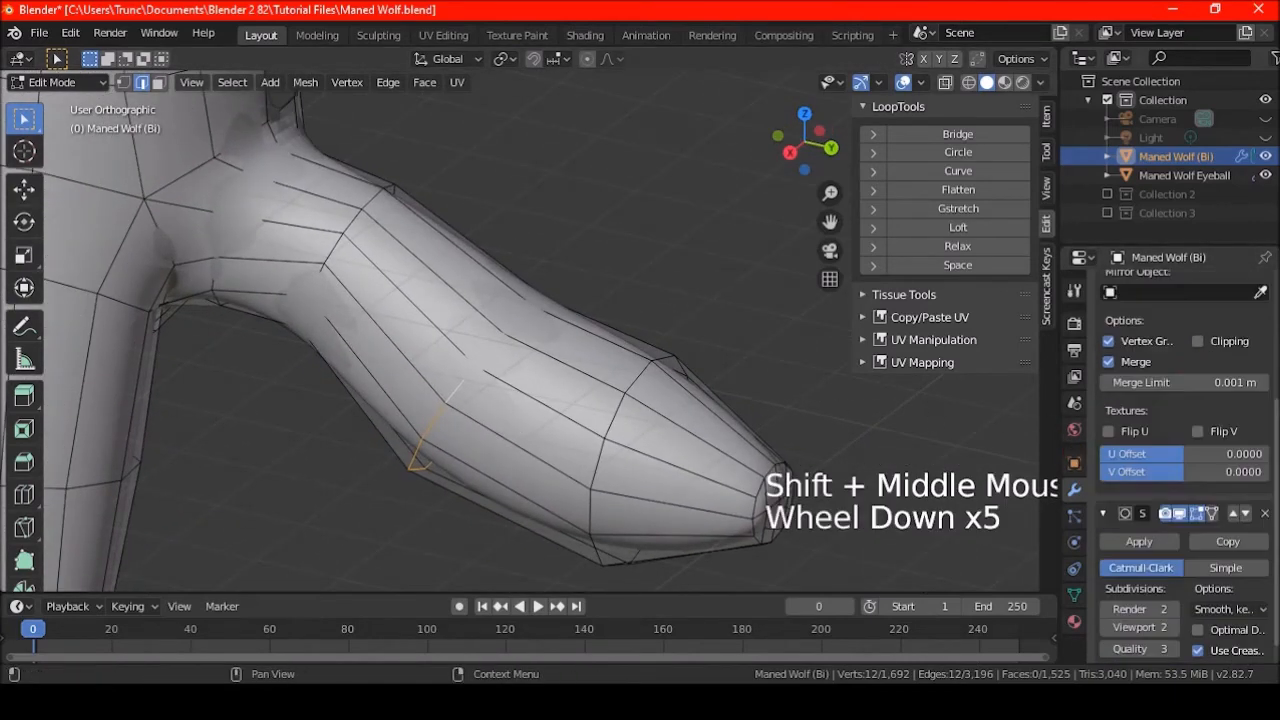
{"action": "left_click", "coordinate": [1181, 513]}
{"action": "left_click", "coordinate": [1197, 513]}
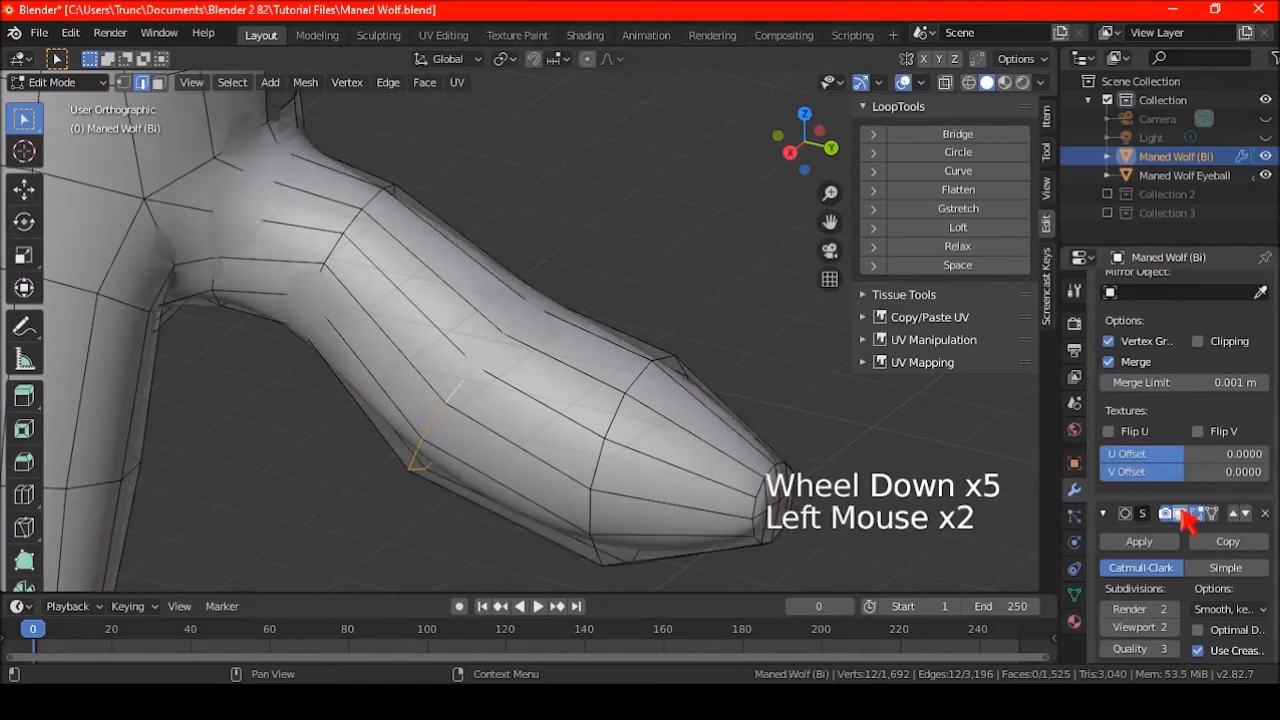
{"action": "middle_click_drag", "start_coordinate": [421, 451], "coordinate": [446, 406]}
{"action": "key", "text": "a"}
{"action": "key", "text": "a"}
{"action": "key", "text": "a"}
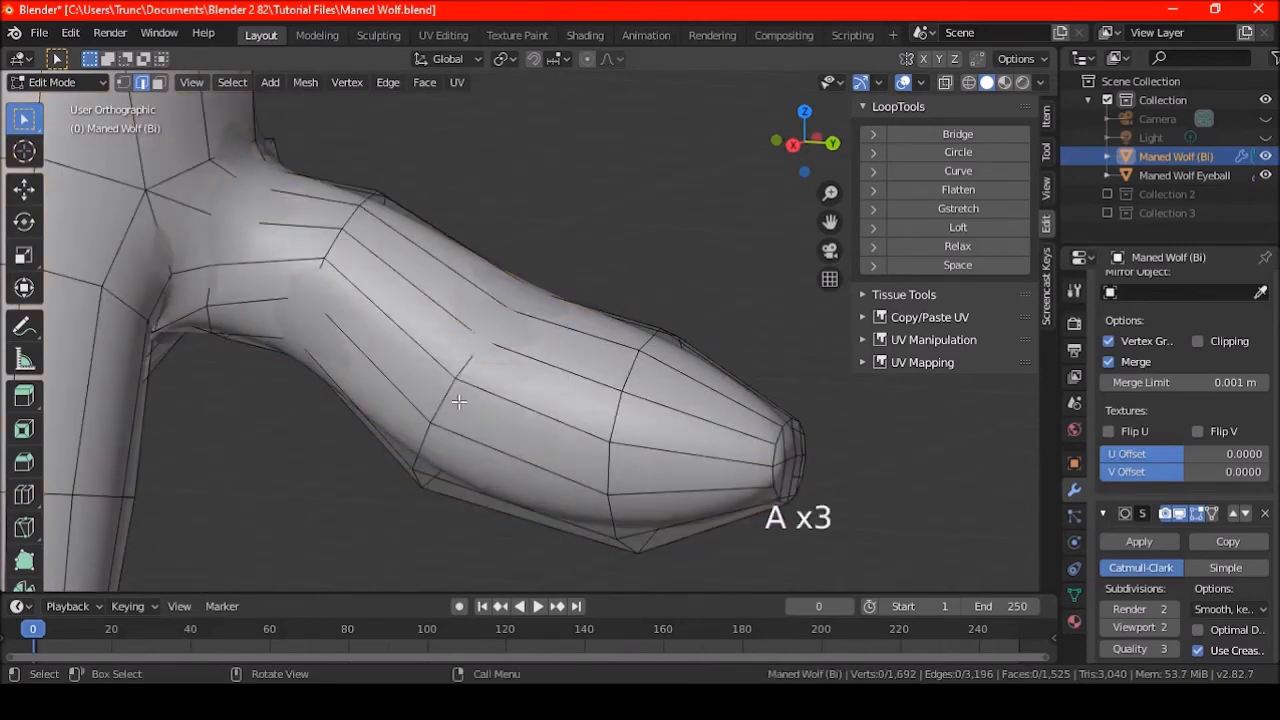
Try to move the tail's edge loop nearest the body upward in side view and shrink it to about 0.77
{"action": "scroll", "coordinate": [458, 401], "scroll_direction": "down", "scroll_amount": 2}
{"action": "mouse_move", "coordinate": [458, 400]}
{"action": "middle_mouse_down"}
{"action": "mouse_move", "coordinate": [497, 366]}
{"action": "mouse_move", "coordinate": [363, 383]}
{"action": "mouse_move", "coordinate": [443, 403]}
{"action": "middle_mouse_up"}
{"action": "scroll", "coordinate": [420, 385], "scroll_direction": "up", "scroll_amount": 2}
{"action": "left_click", "coordinate": [367, 353], "text": "alt+shift"}
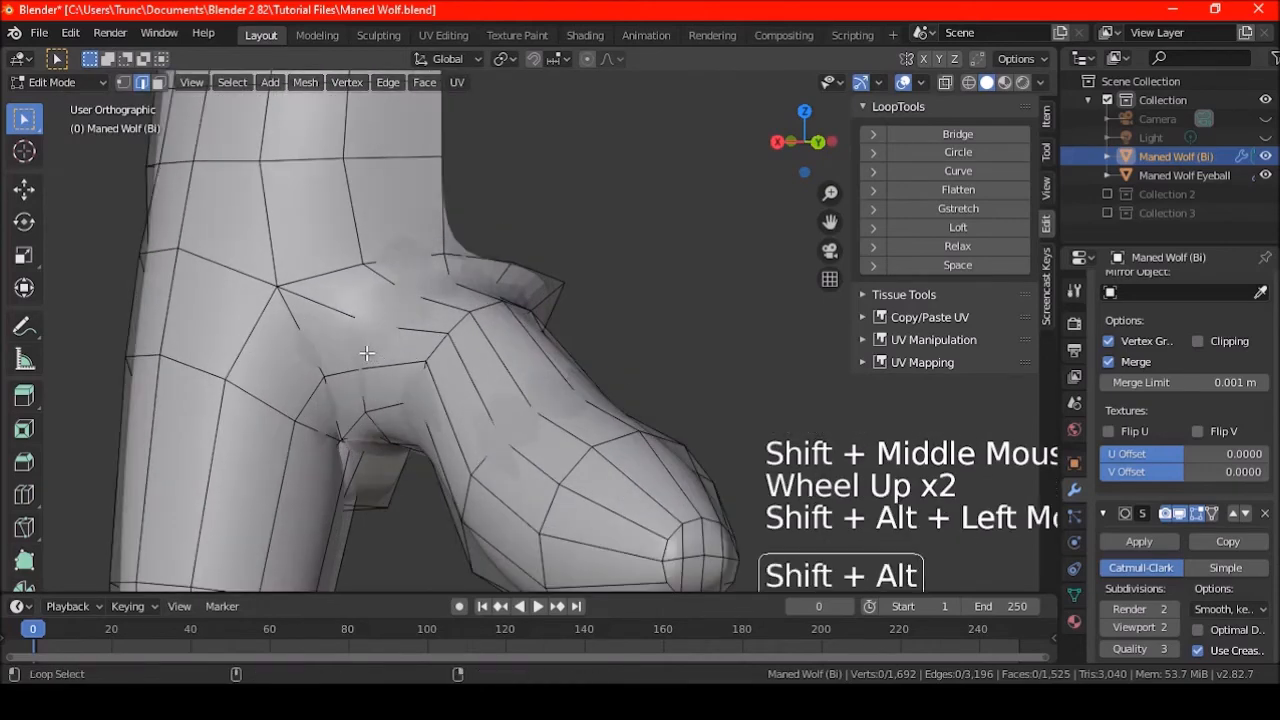
{"action": "middle_click_drag", "start_coordinate": [487, 321], "coordinate": [568, 333]}
{"action": "left_click", "coordinate": [945, 84]}
{"action": "middle_click_drag", "start_coordinate": [640, 262], "coordinate": [583, 323]}
{"action": "left_click", "coordinate": [945, 83]}
{"action": "key", "text": "KP_3"}
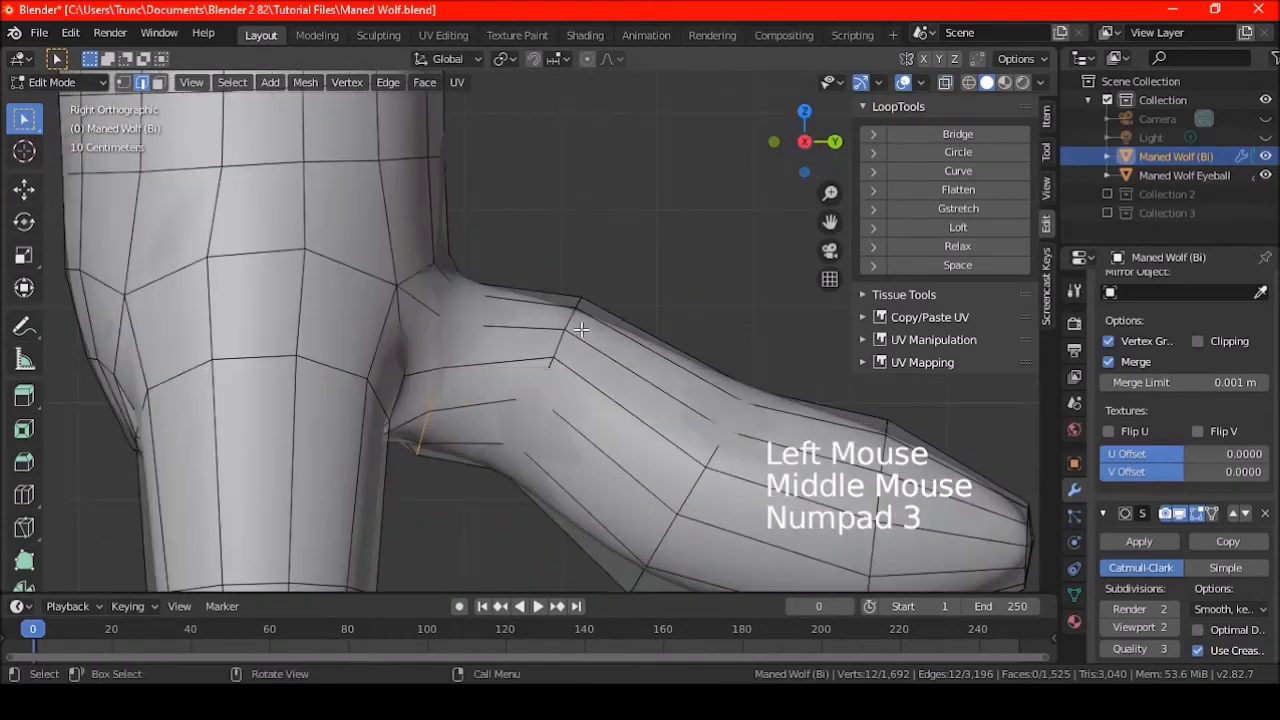
{"action": "key", "text": "g"}
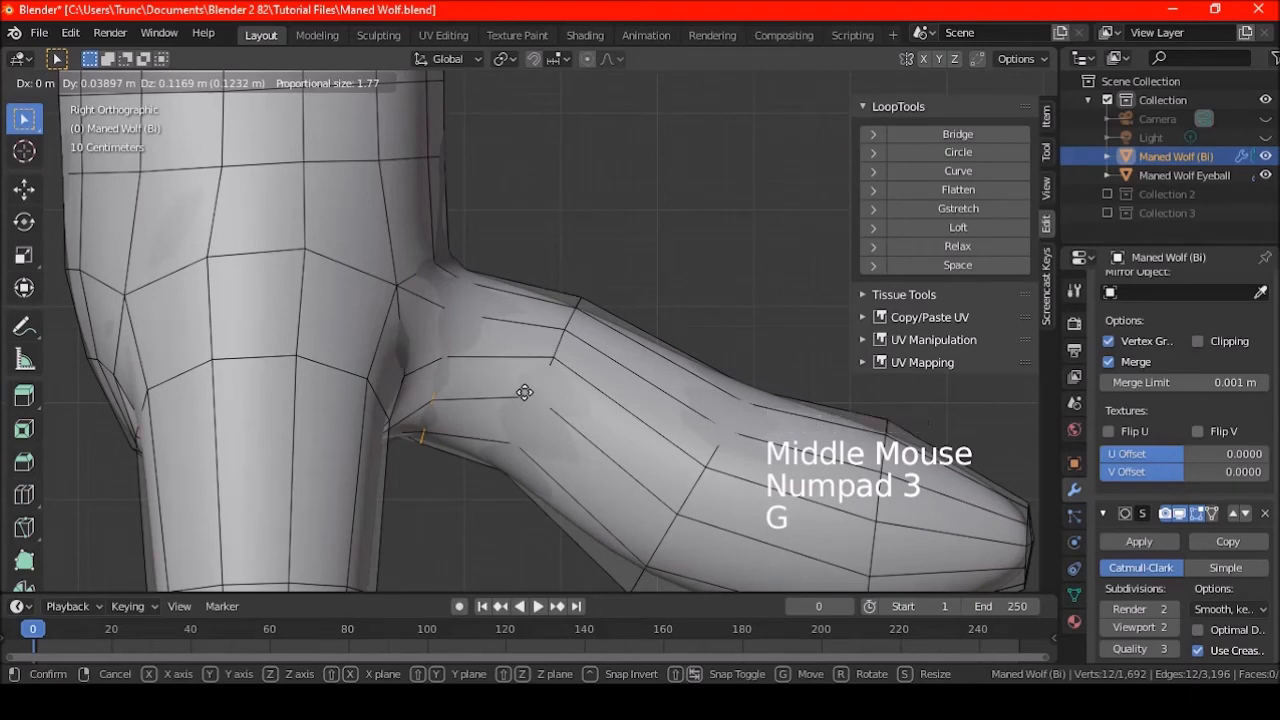
{"action": "key", "text": "s"}
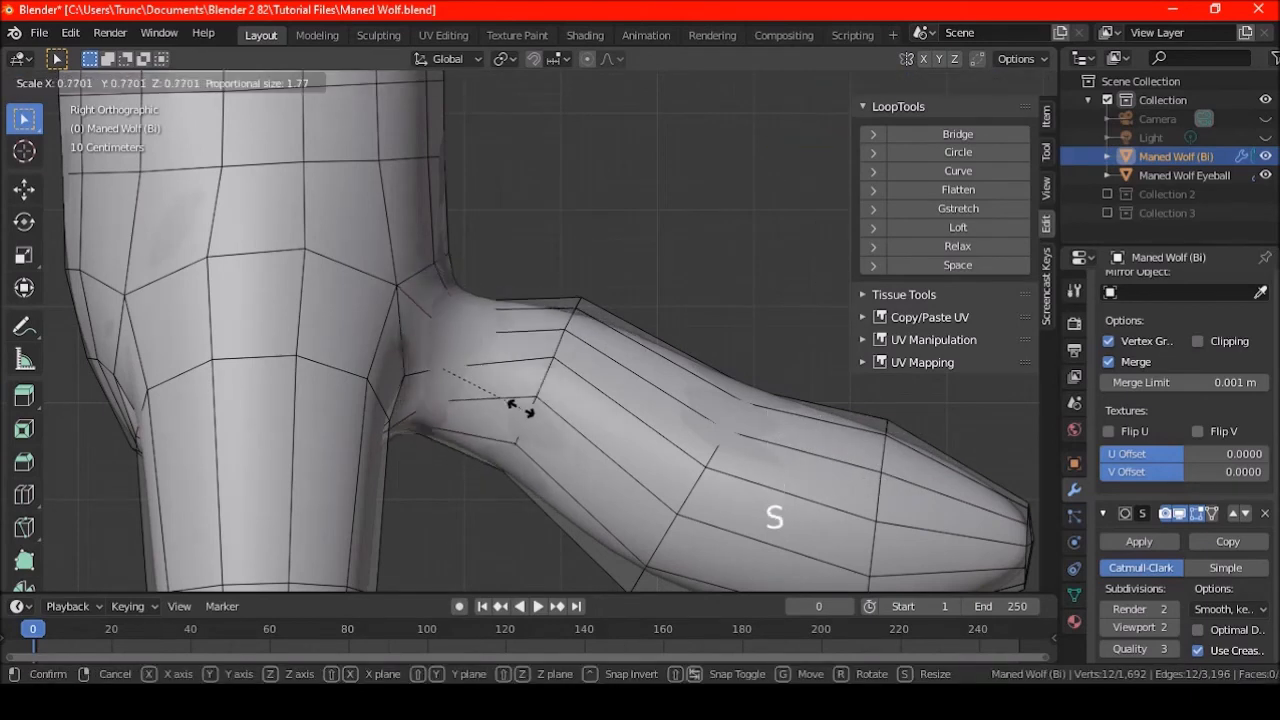
Undo the move and scaling of the edge loop at the tail's base
{"action": "key", "text": "ctrl+z"}
{"action": "key", "text": "ctrl+z"}
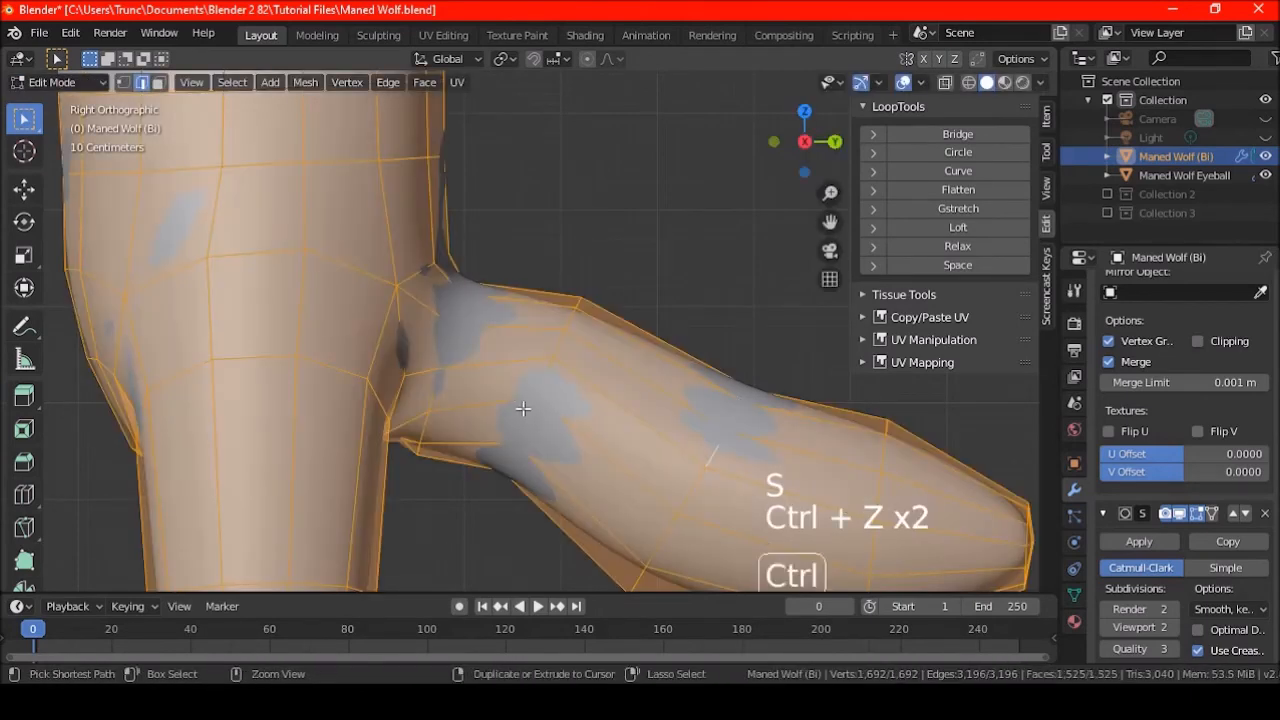
{"action": "key", "text": "ctrl+shift+z"}
{"action": "key", "text": "ctrl+shift+z"}
{"action": "key", "text": "ctrl+shift+z"}
{"action": "key", "text": "ctrl+z"}
{"action": "middle_click_drag", "start_coordinate": [523, 408], "coordinate": [417, 448]}
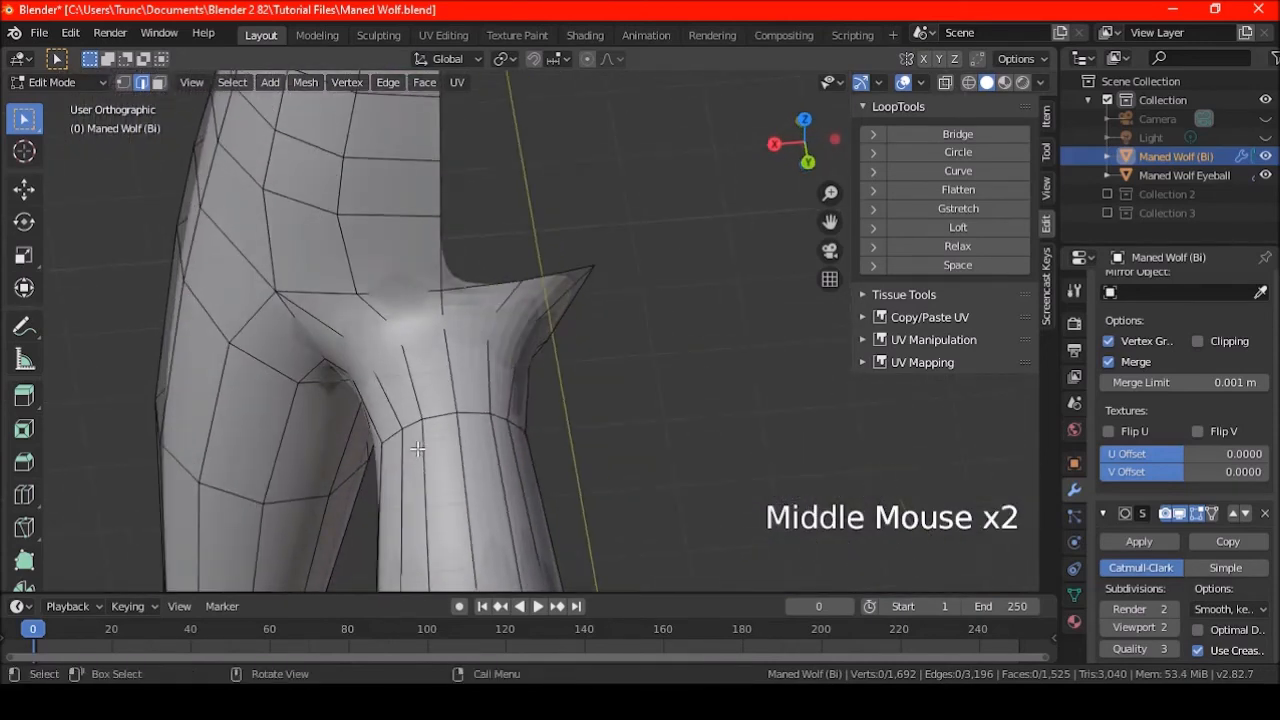
{"action": "key", "text": "ctrl+z"}
{"action": "key", "text": "ctrl+z"}
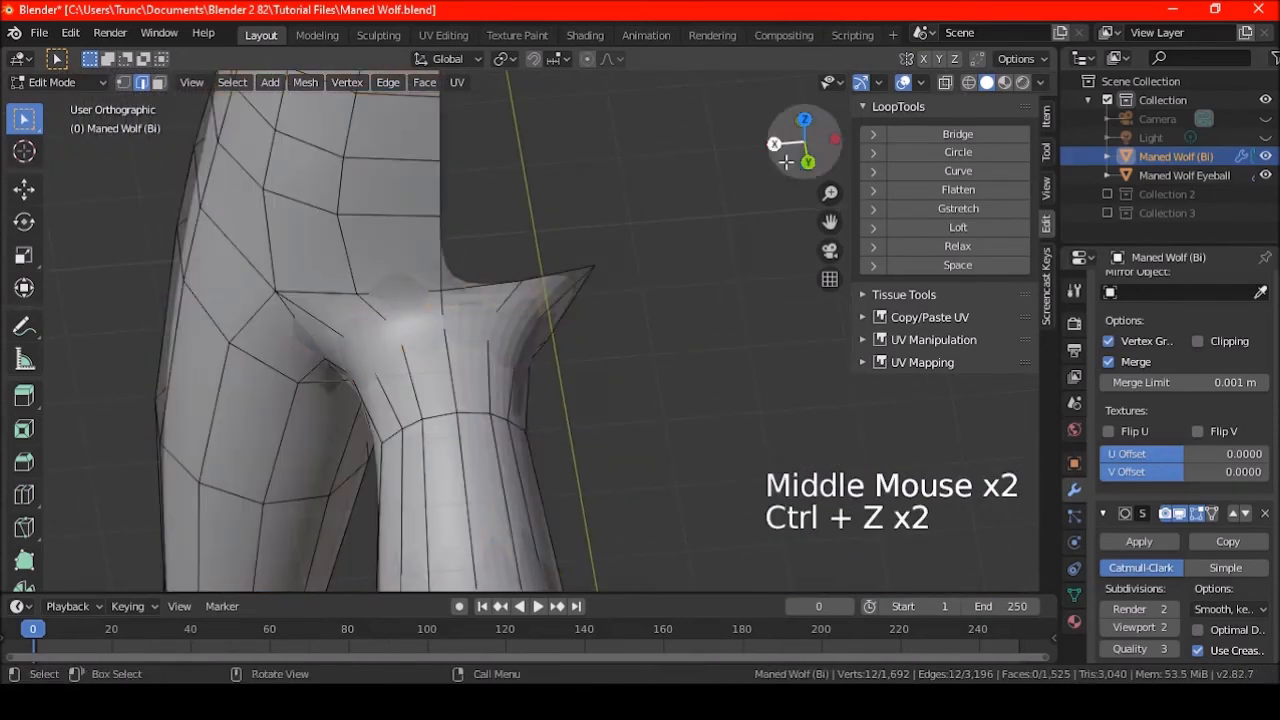
Turn on X-ray display and clear the leftover edge loop selections on the tail
{"action": "left_click", "coordinate": [945, 84]}
{"action": "middle_click_drag", "start_coordinate": [617, 289], "coordinate": [587, 327]}
{"action": "left_click", "coordinate": [475, 318], "text": "alt+shift"}
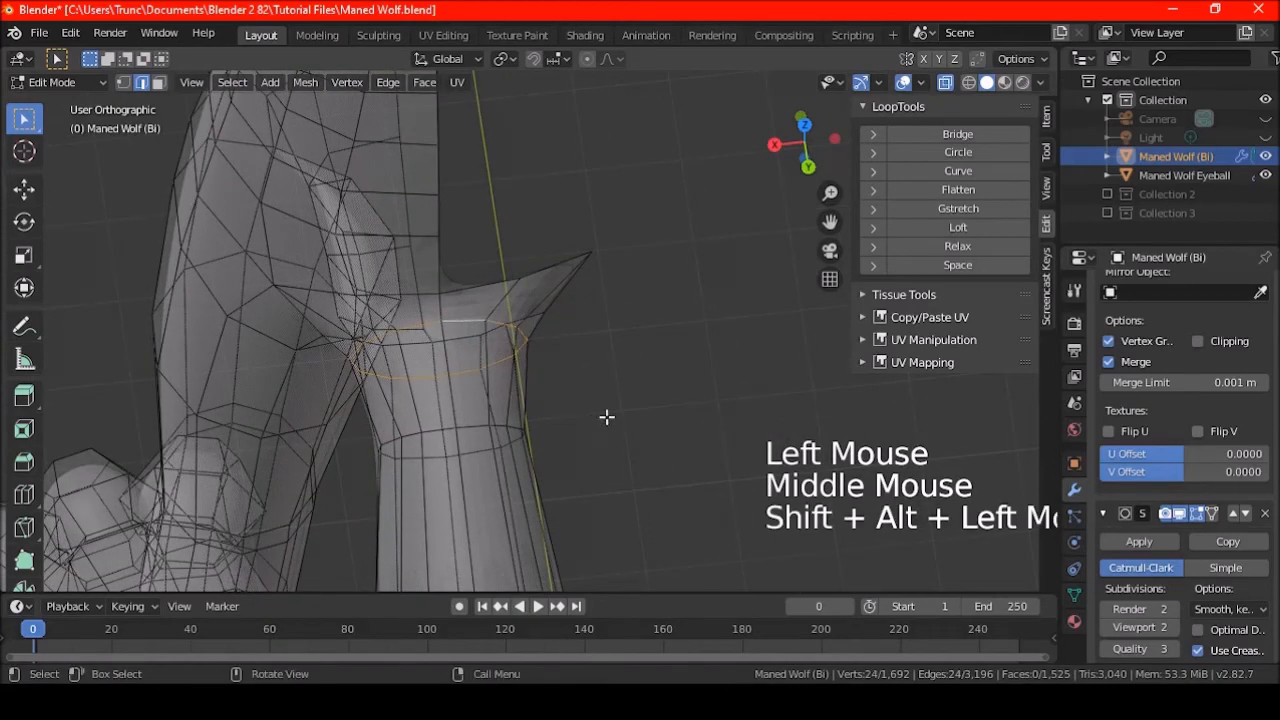
{"action": "middle_click_drag", "start_coordinate": [600, 417], "coordinate": [606, 434]}
{"action": "key", "text": "s"}
{"action": "scroll", "coordinate": [571, 297], "scroll_direction": "down", "scroll_amount": 7}
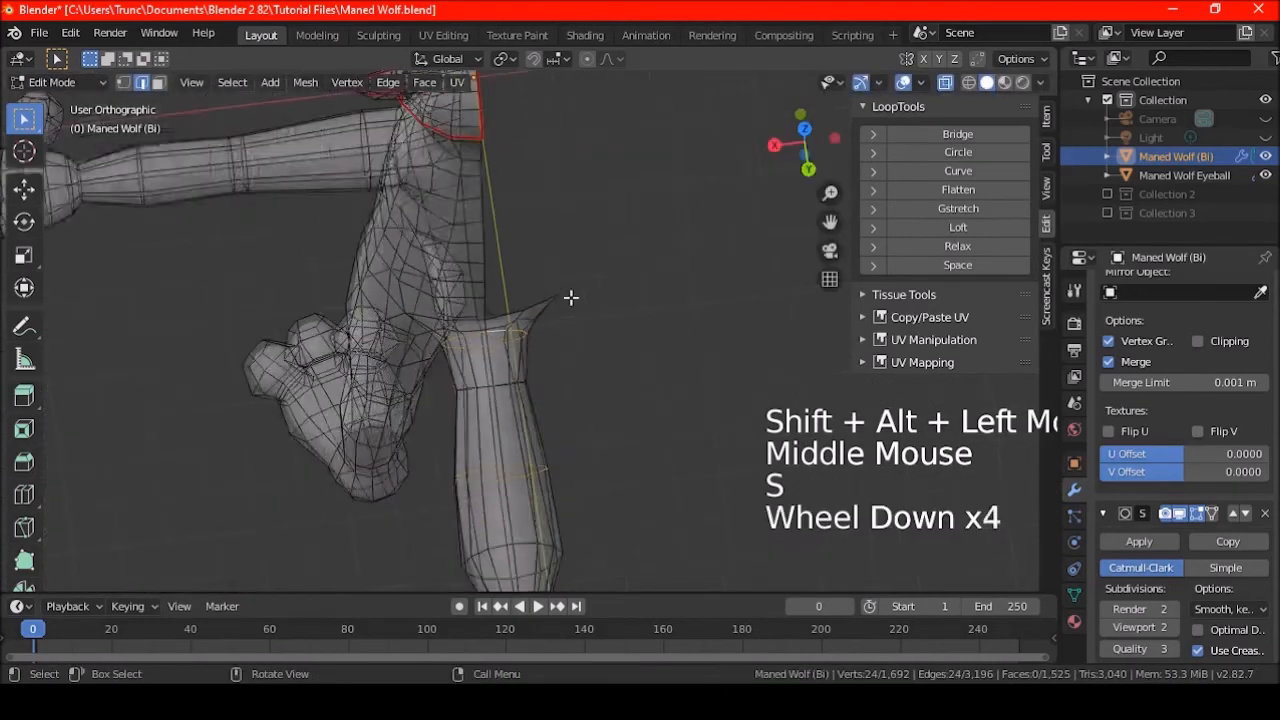
{"action": "key", "text": "a"}
{"action": "key", "text": "a"}
{"action": "key", "text": "a"}
Scale the edge loop at the tail's base to 0.750, turn off X-ray display, and clear the selection
{"action": "scroll", "coordinate": [517, 351], "scroll_direction": "up", "scroll_amount": 7}
{"action": "left_click", "coordinate": [481, 361], "text": "alt+shift"}
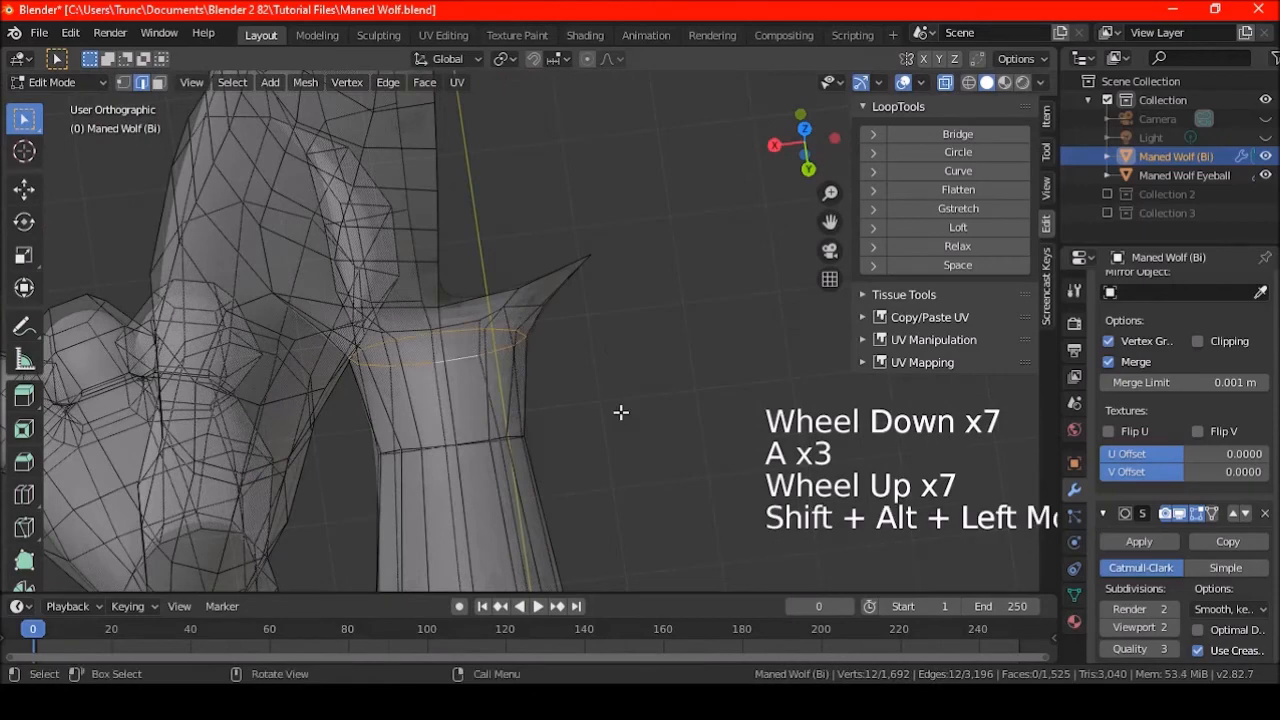
{"action": "key", "text": "s"}
{"action": "left_click", "coordinate": [575, 394]}
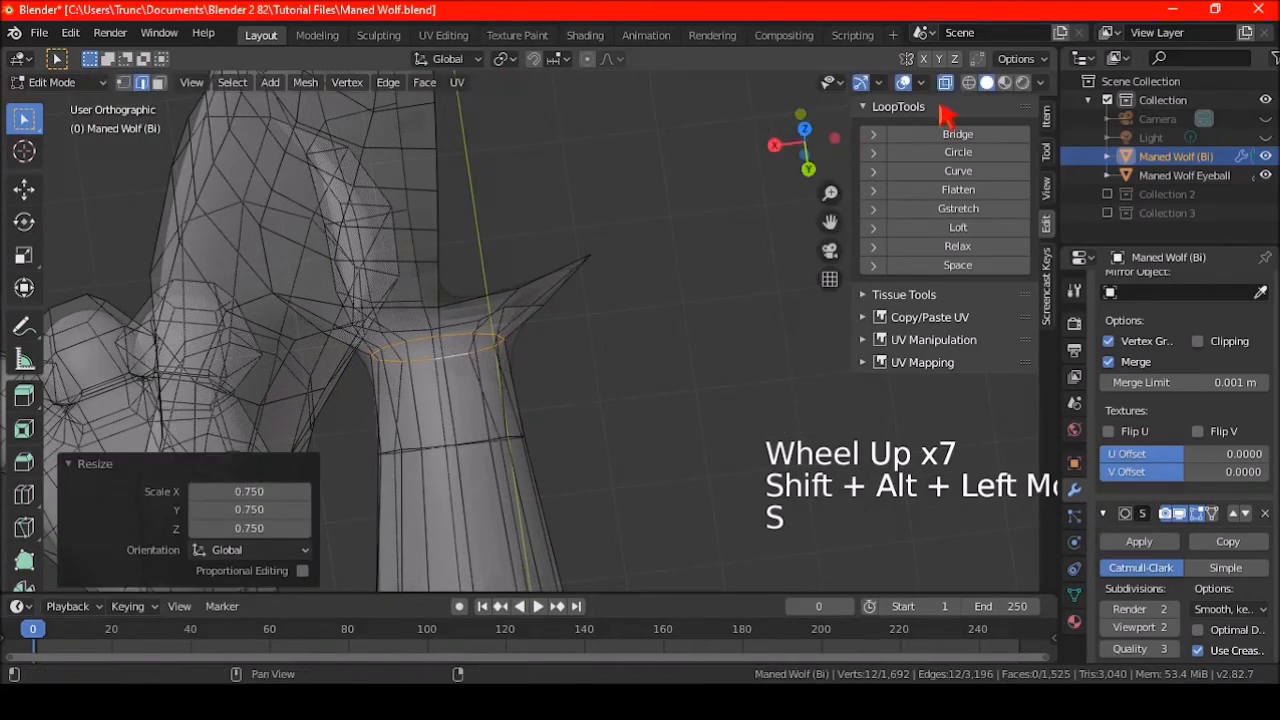
{"action": "scroll", "coordinate": [575, 394], "scroll_direction": "down", "scroll_amount": 2}
{"action": "middle_click_drag", "start_coordinate": [575, 394], "coordinate": [668, 260]}
{"action": "key", "text": "ctrl+z"}
{"action": "key", "text": "ctrl+shift+z"}
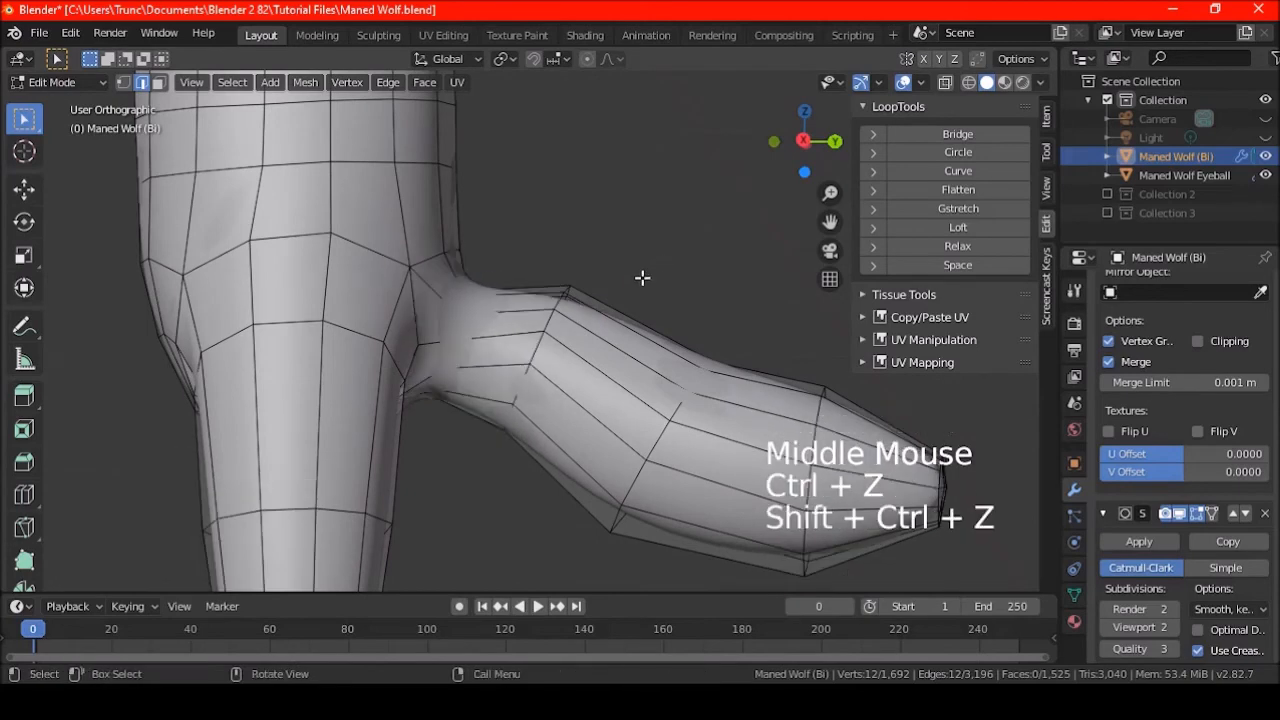
{"action": "key", "text": "a"}
{"action": "key", "text": "a"}
{"action": "key", "text": "a"}
With X-ray on in side view, move the tail's base loop about 0.2 m up and away from the body, and deselect it
{"action": "middle_click_drag", "start_coordinate": [668, 258], "coordinate": [604, 342]}
{"action": "key", "text": "KP_3"}
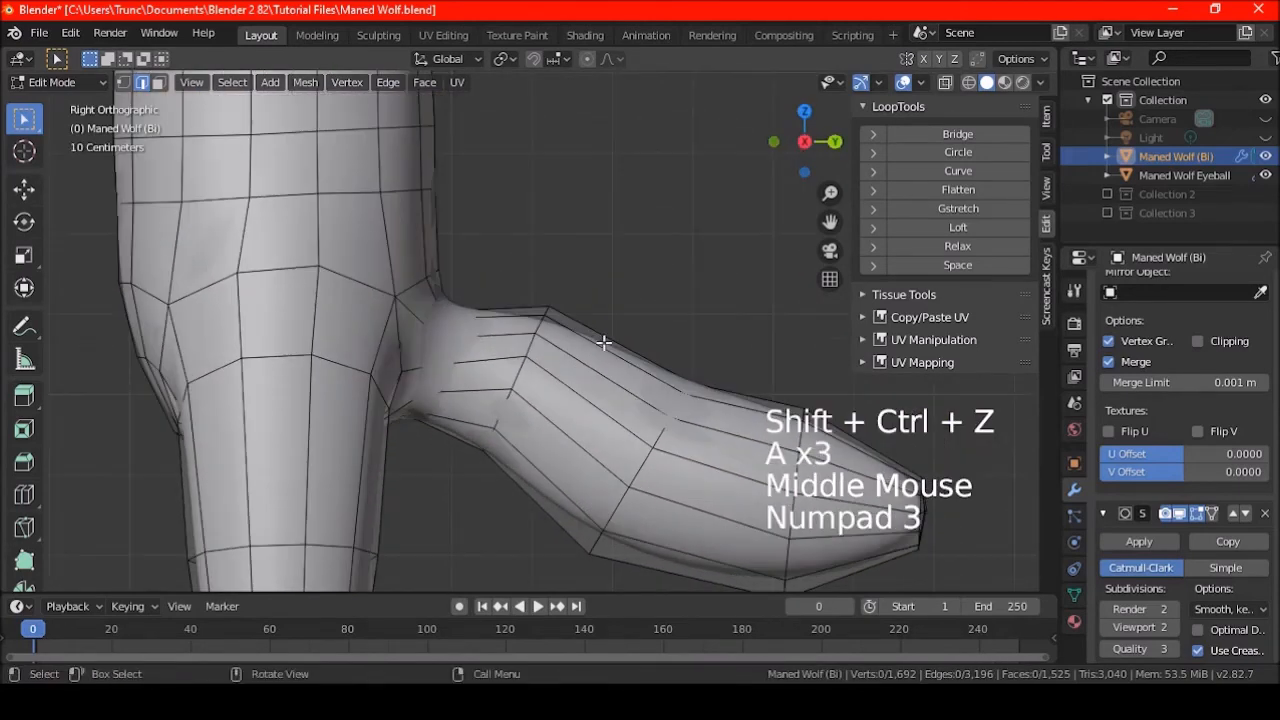
{"action": "left_click", "coordinate": [946, 83]}
{"action": "middle_click_drag", "start_coordinate": [880, 129], "coordinate": [614, 306], "text": "shift"}
{"action": "scroll", "coordinate": [589, 322], "scroll_direction": "up", "scroll_amount": 2}
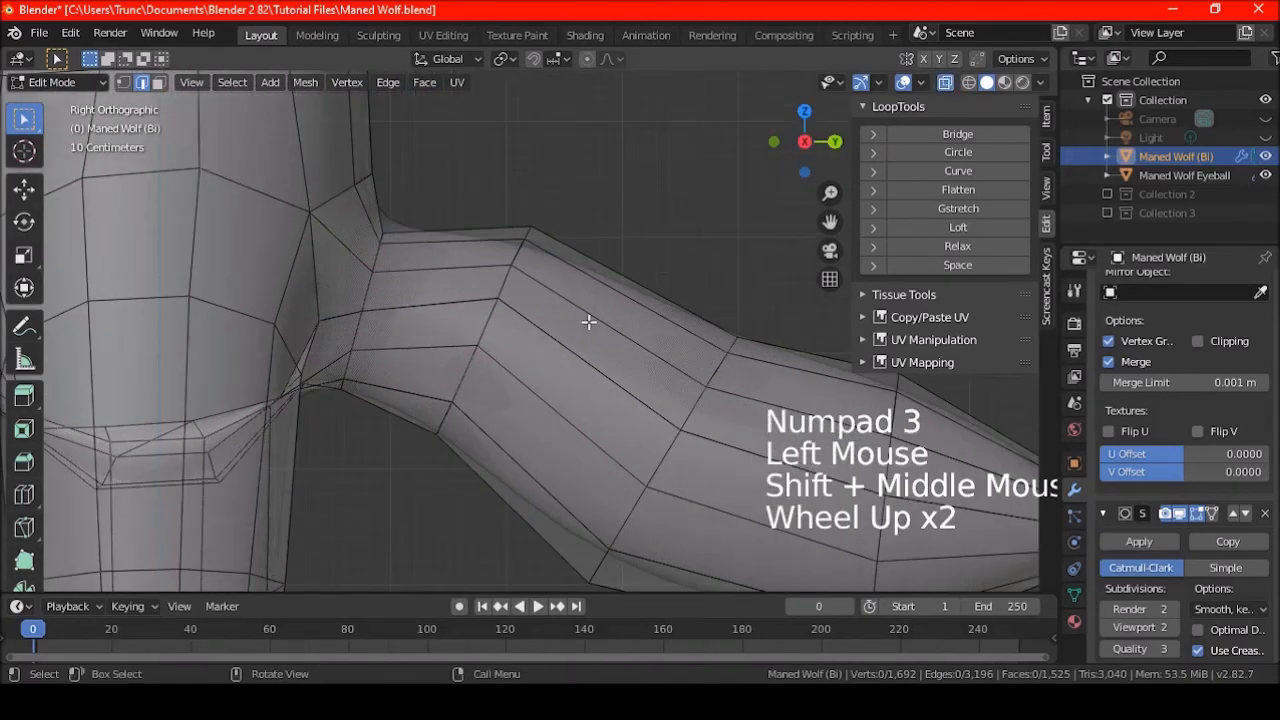
{"action": "left_click", "coordinate": [375, 290], "text": "alt+shift"}
{"action": "key", "text": "g"}
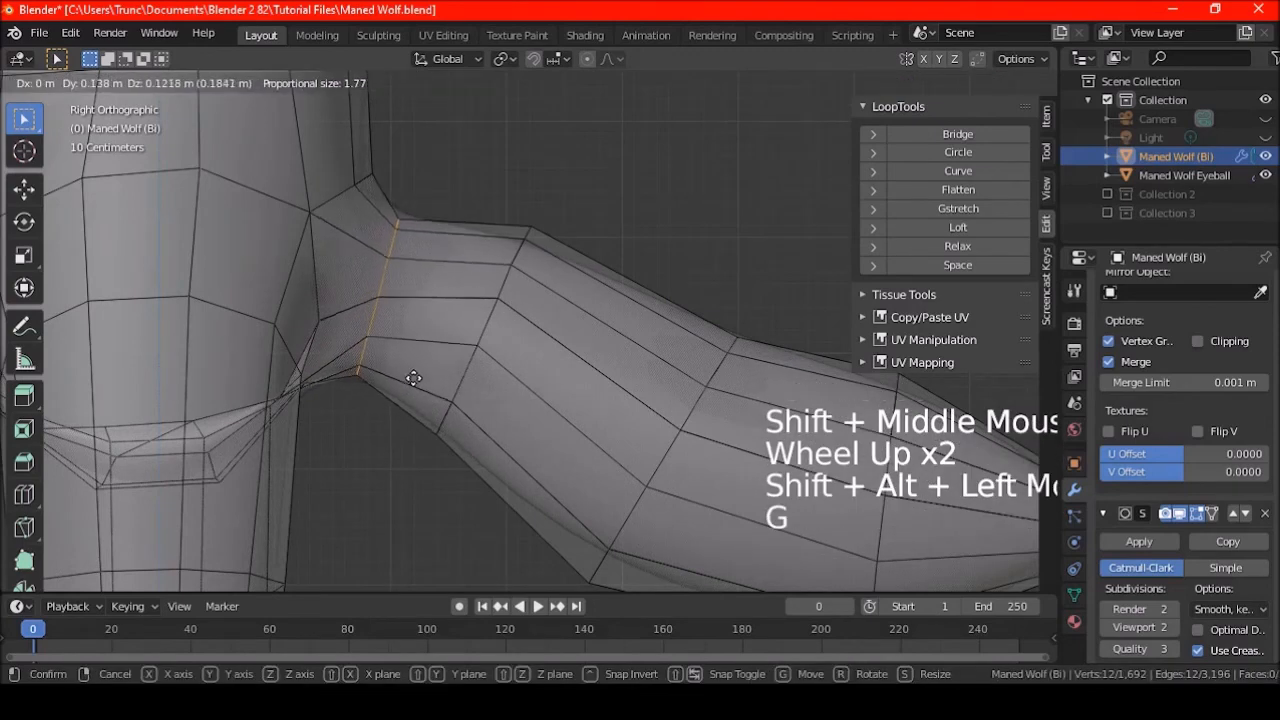
{"action": "left_click", "coordinate": [413, 376]}
{"action": "key", "text": "a"}
{"action": "key", "text": "a"}
{"action": "key", "text": "a"}
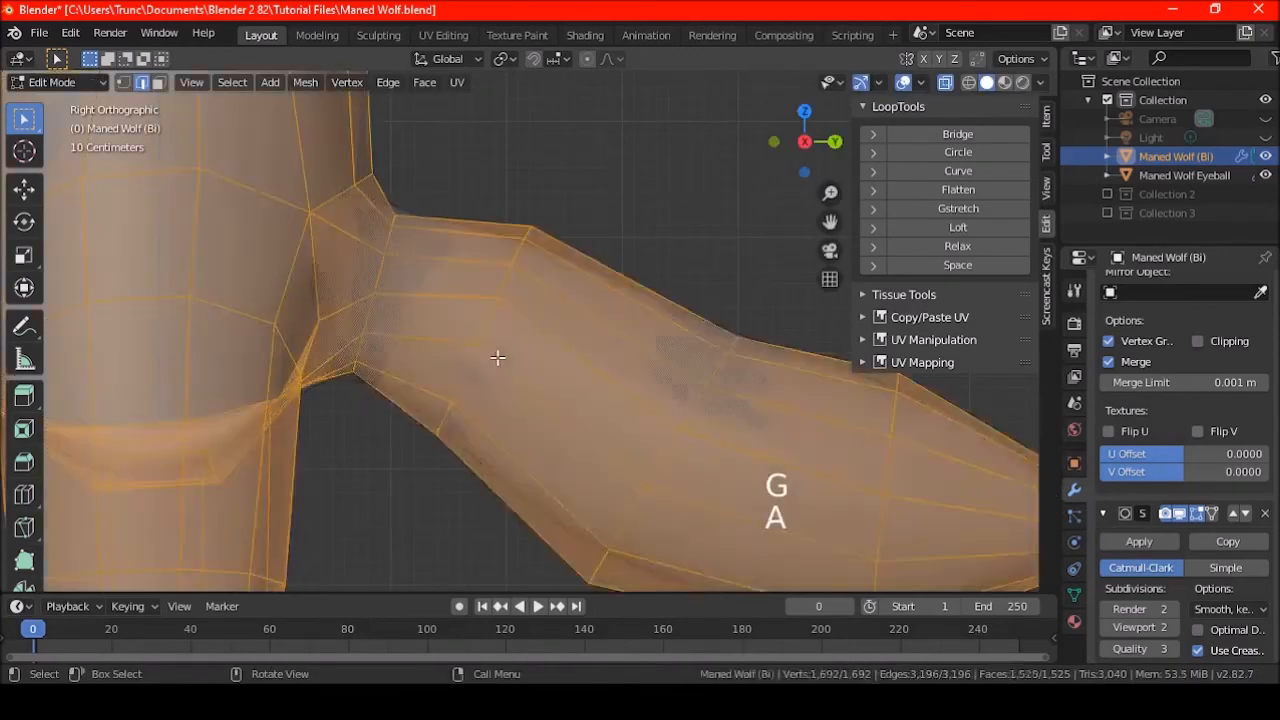
With X-ray off, rotate the tail's edge loop nearest the tip about 10.8° and move it -0.154 m in Y and -0.21 m in Z
{"action": "scroll", "coordinate": [496, 340], "scroll_direction": "down", "scroll_amount": 3}
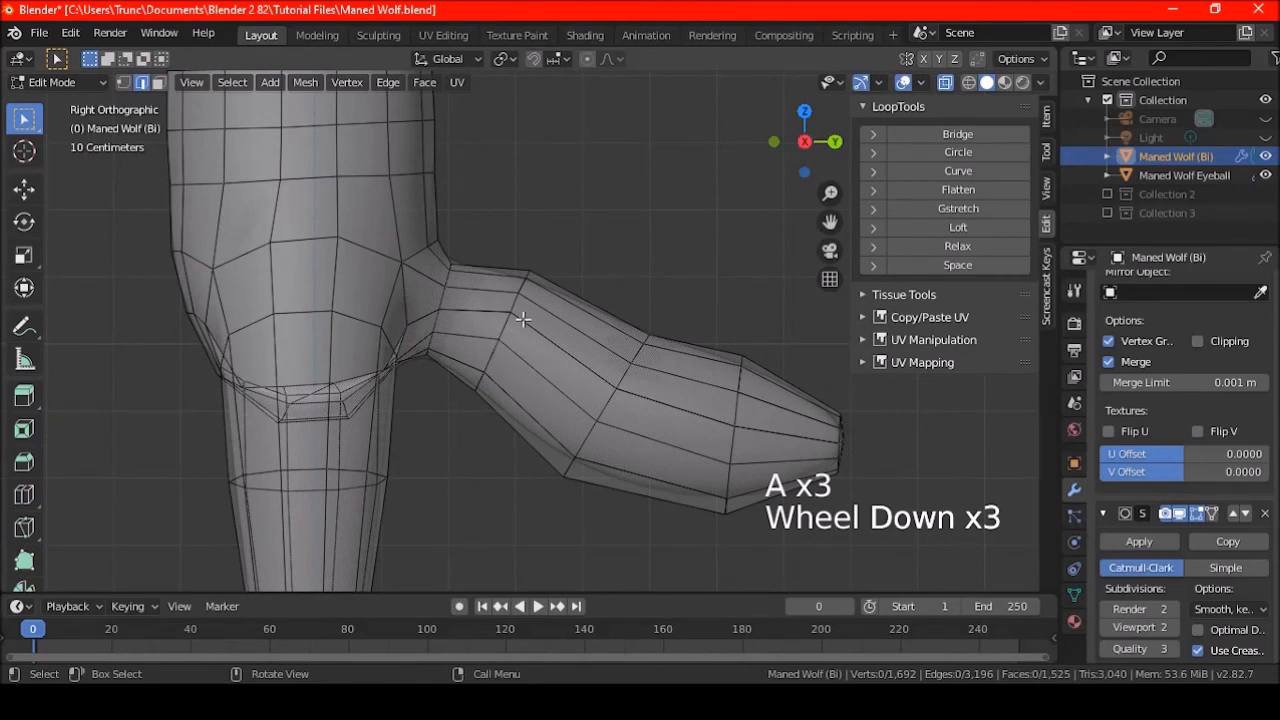
{"action": "left_click", "coordinate": [946, 83]}
{"action": "middle_click_drag", "start_coordinate": [656, 359], "coordinate": [606, 314], "text": "shift"}
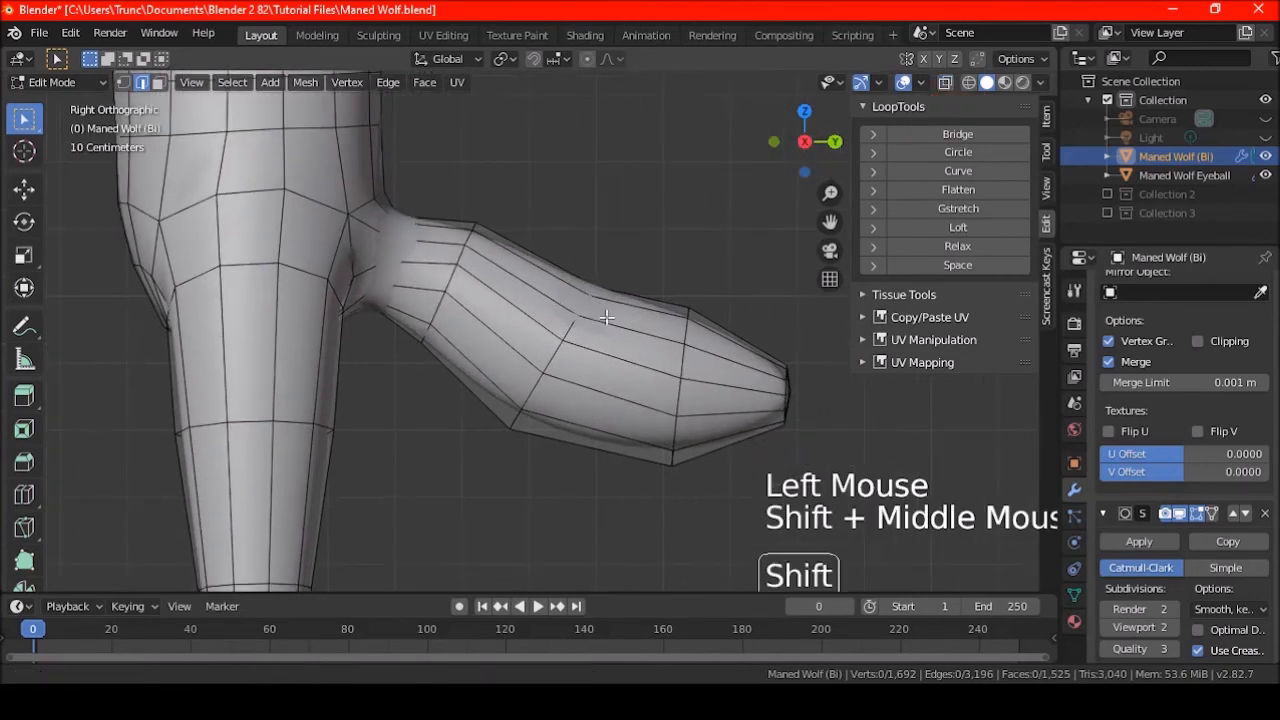
{"action": "left_click", "coordinate": [683, 355], "text": "alt+shift"}
{"action": "key", "text": "r"}
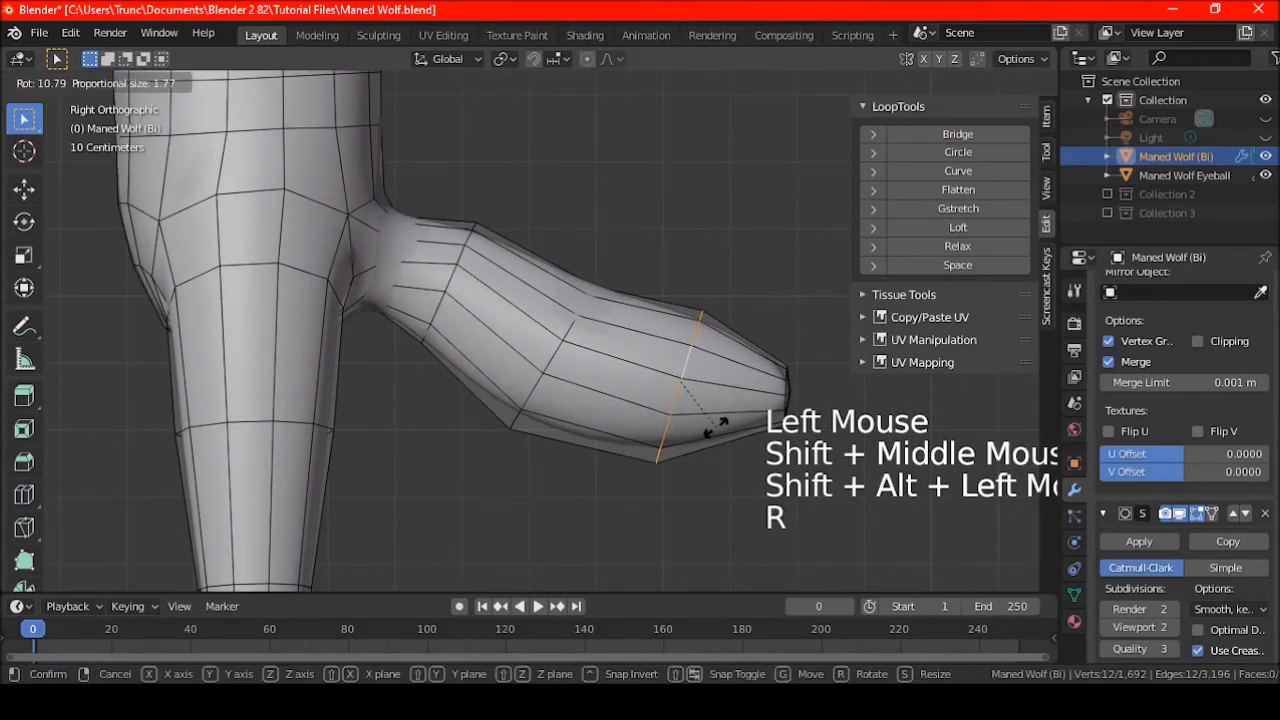
{"action": "left_click", "coordinate": [716, 427]}
{"action": "key", "text": "g"}
{"action": "left_click", "coordinate": [706, 442]}
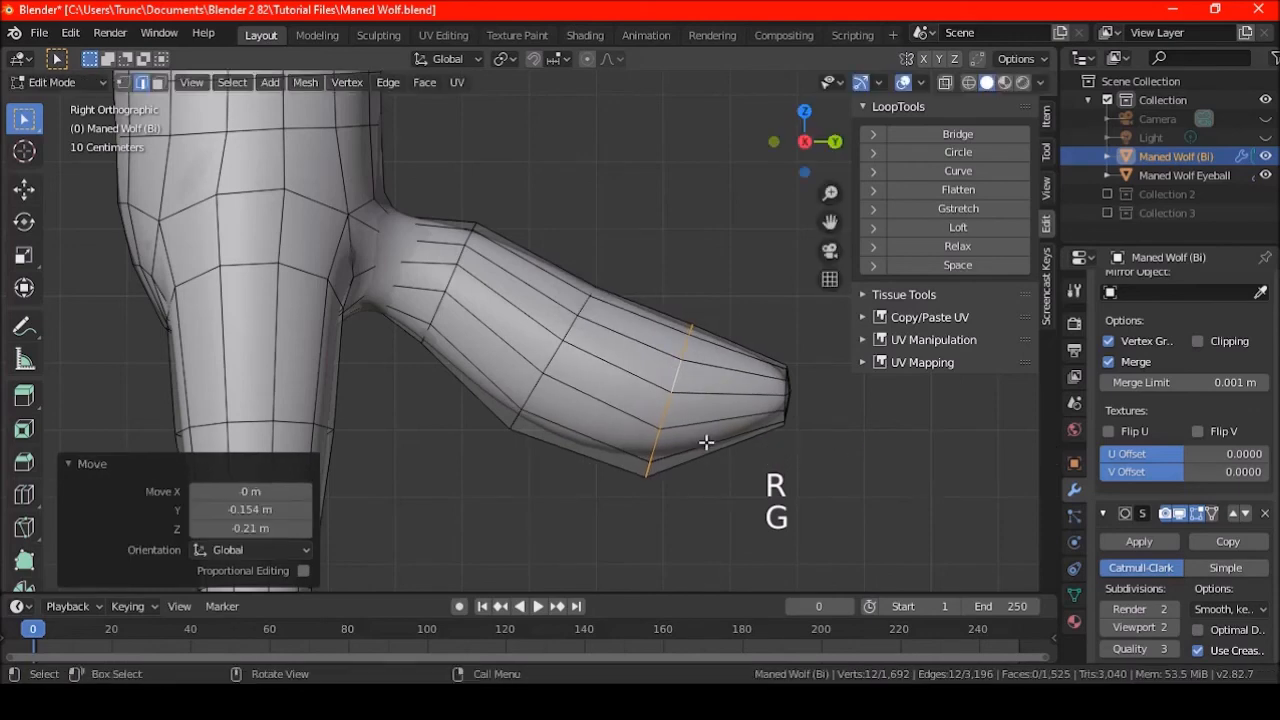
{"action": "key", "text": "a"}
{"action": "key", "text": "a"}
{"action": "key", "text": "a"}
Lower the tail's middle edge loop about 0.1 m in side view and deselect it
{"action": "key", "text": "g"}
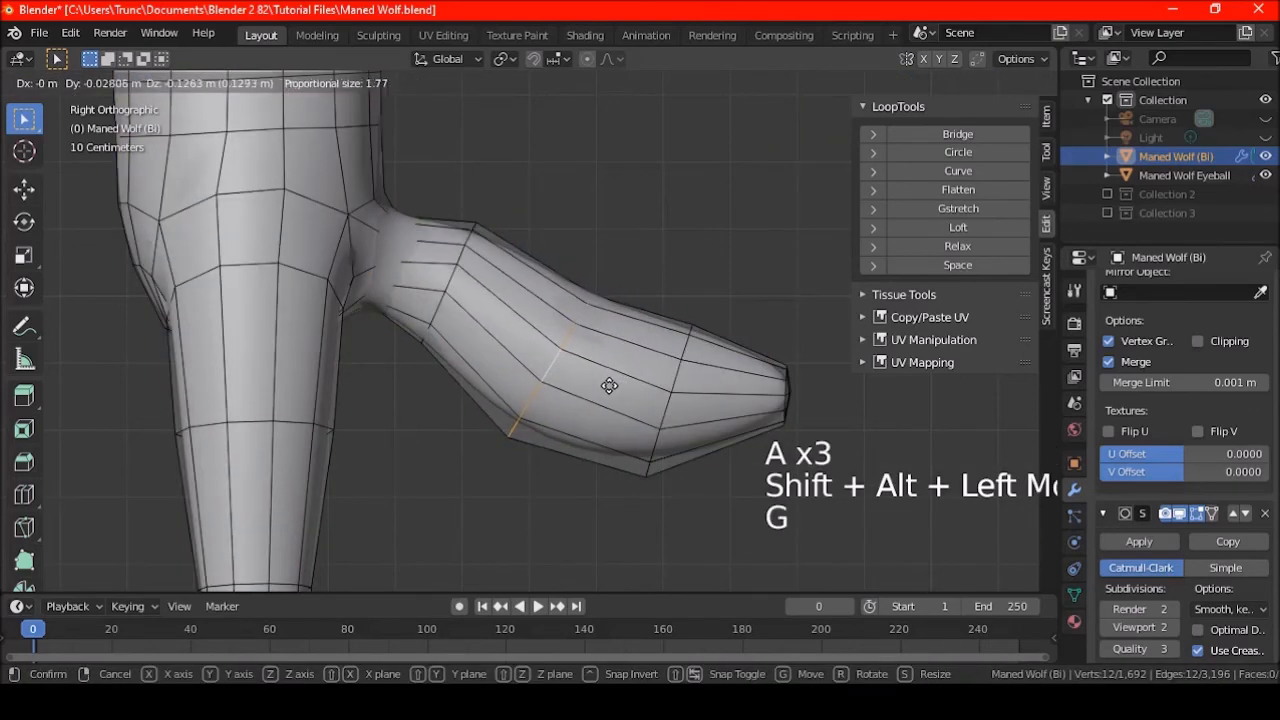
{"action": "left_click", "coordinate": [607, 381]}
{"action": "key", "text": "a"}
{"action": "key", "text": "a"}
{"action": "key", "text": "a"}
Select all the faces closing the tail's end and lower them about 0.2 m in side view
{"action": "middle_click_drag", "start_coordinate": [772, 398], "coordinate": [600, 385], "text": "shift"}
{"action": "scroll", "coordinate": [603, 391], "scroll_direction": "up", "scroll_amount": 3}
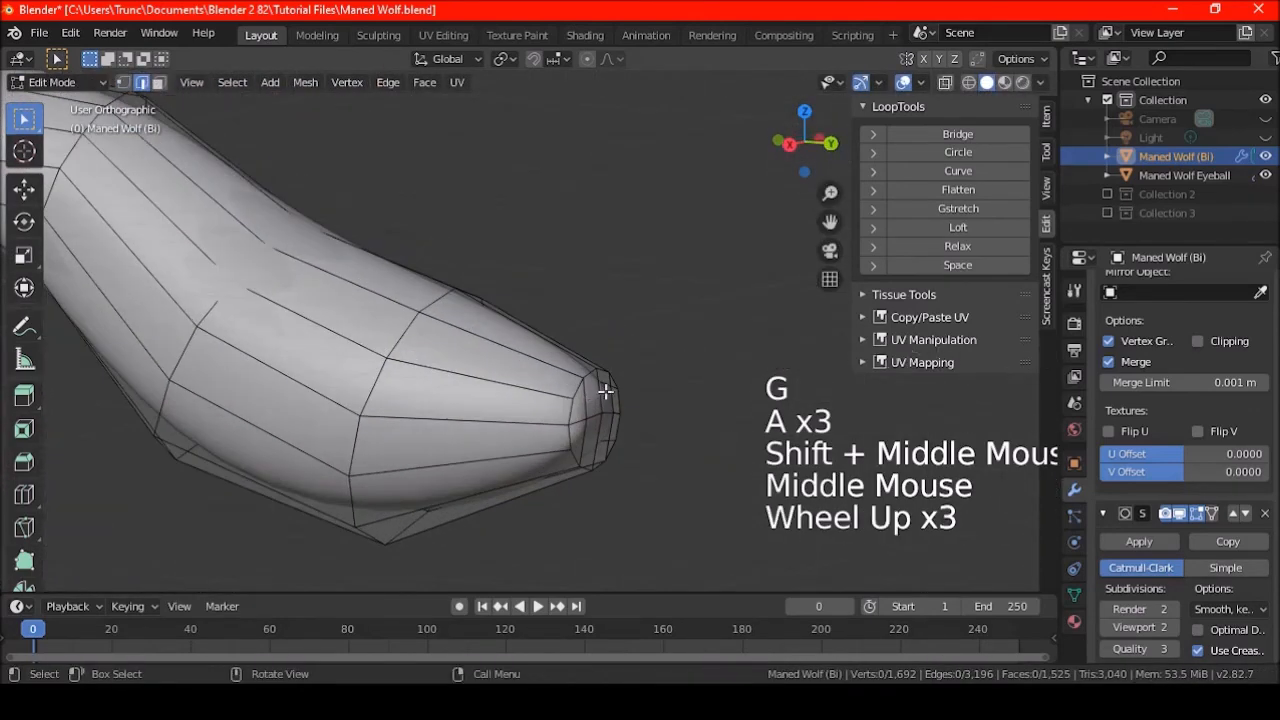
{"action": "left_click", "coordinate": [602, 413]}
{"action": "left_click", "coordinate": [616, 435], "text": "shift"}
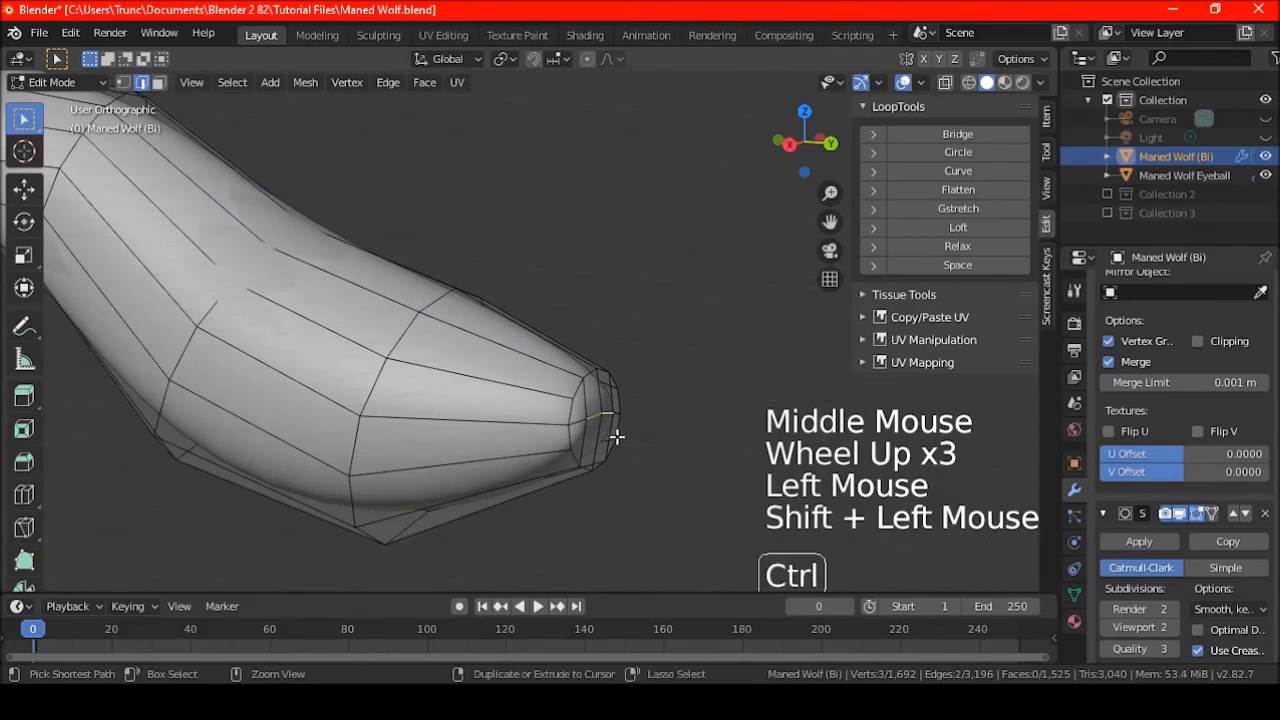
{"action": "key", "text": "ctrl+KP_Add"}
{"action": "key", "text": "KP_3"}
{"action": "scroll", "coordinate": [560, 388], "scroll_direction": "down", "scroll_amount": 2}
{"action": "middle_click_drag", "start_coordinate": [560, 388], "coordinate": [628, 372], "text": "shift"}
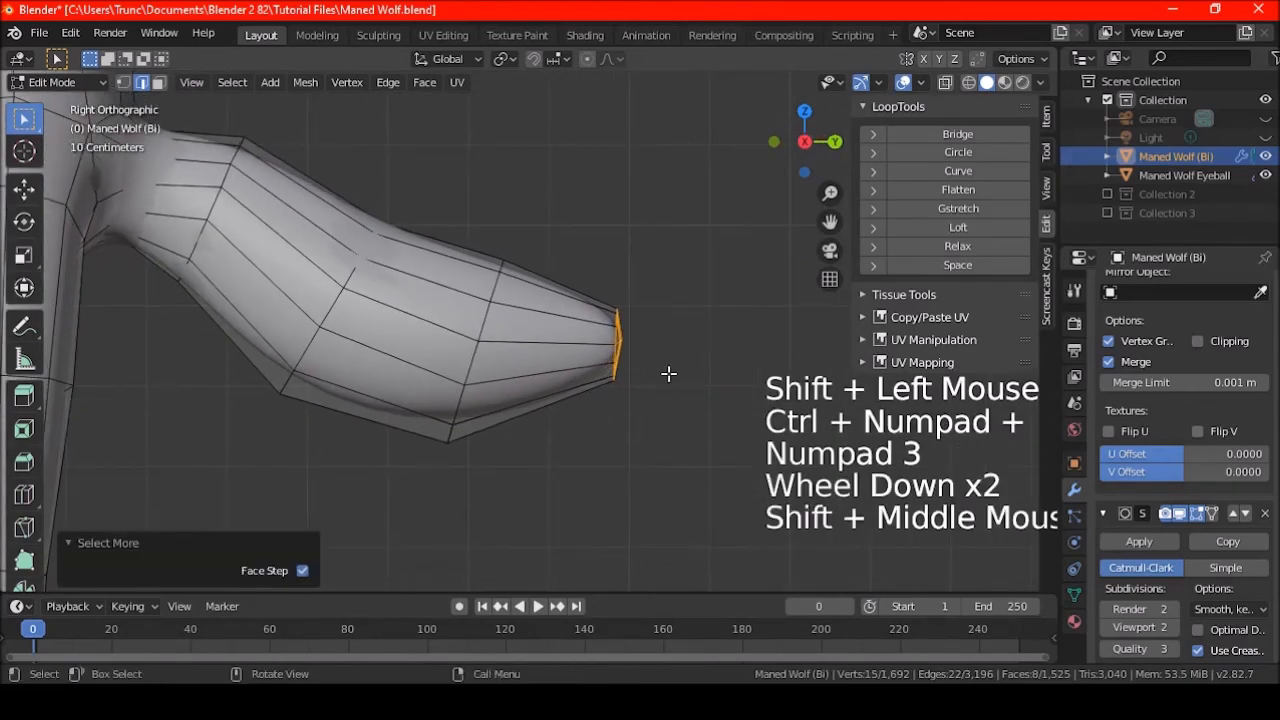
{"action": "key", "text": "g"}
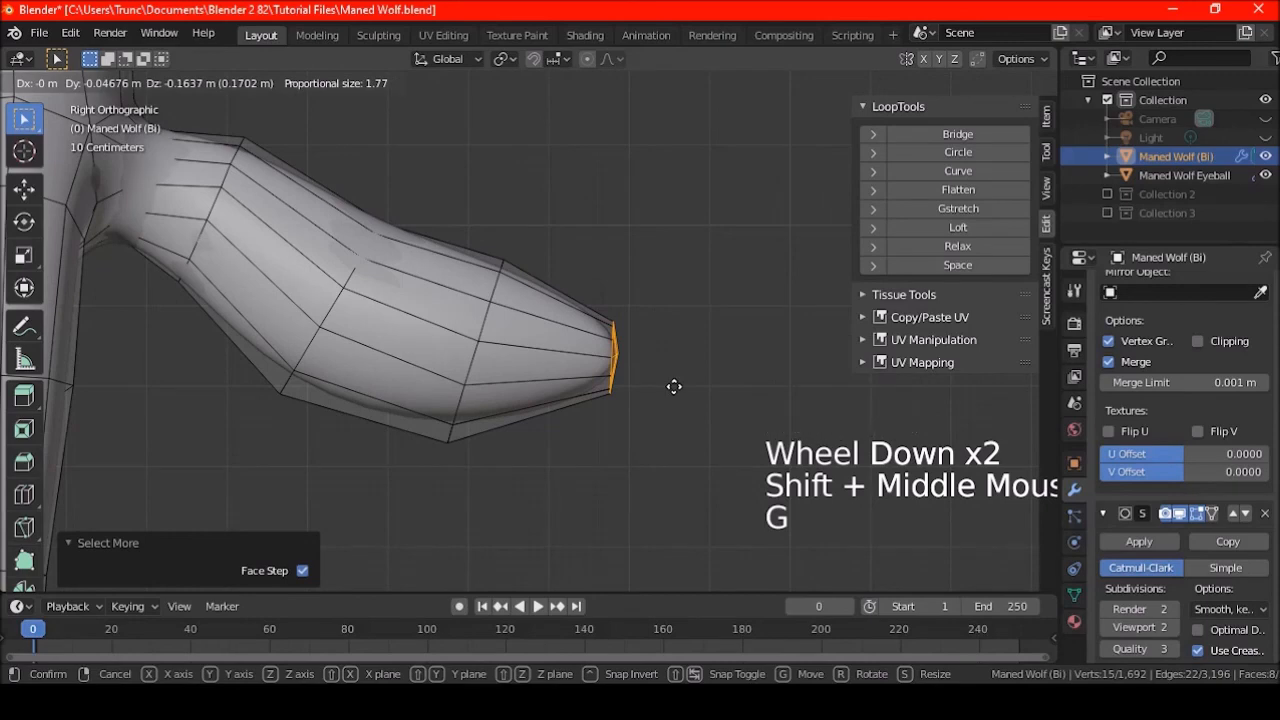
{"action": "left_click", "coordinate": [672, 390]}
Rotate the tail's end faces 10.8° and move them -0.0351 m in Y and -0.0585 m in Z
{"action": "middle_click_drag", "start_coordinate": [672, 390], "coordinate": [689, 417], "text": "shift"}
{"action": "key", "text": "r"}
{"action": "left_click", "coordinate": [673, 418]}
{"action": "key", "text": "g"}
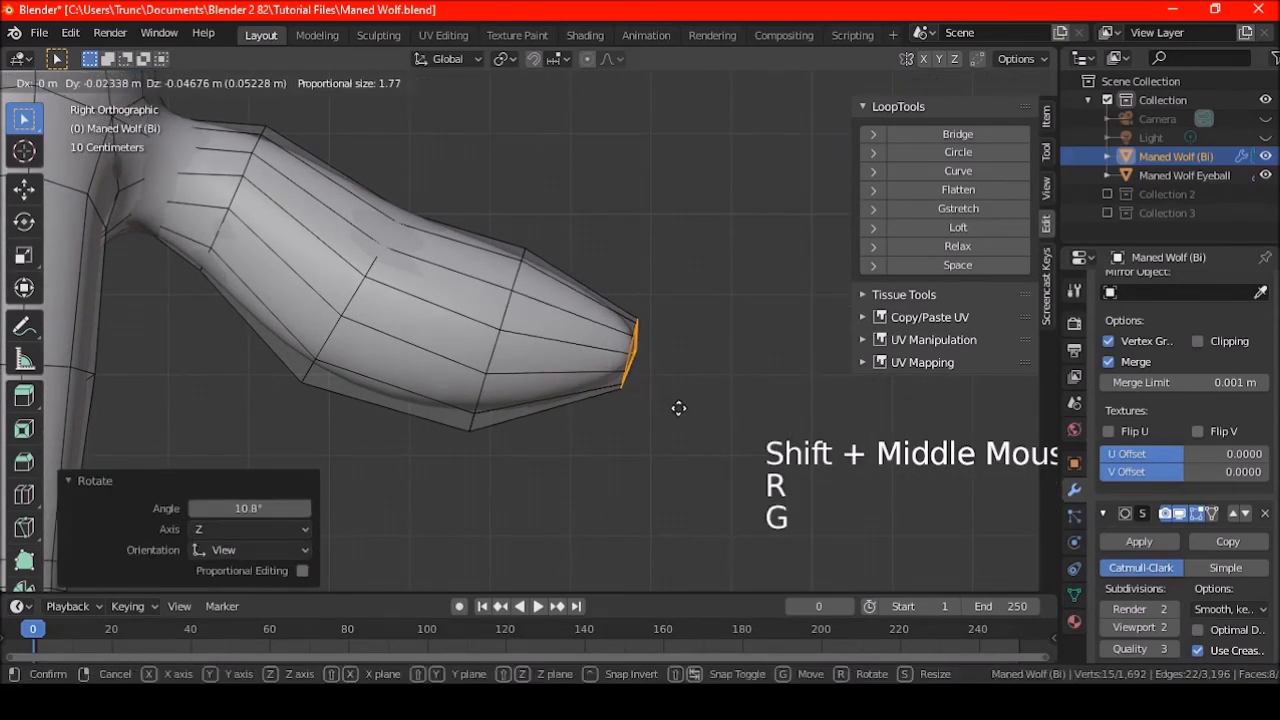
{"action": "left_click", "coordinate": [678, 409]}
Try to delete the faces closing the tail's end and select the open boundary loop for a new face fill
{"action": "middle_click_drag", "start_coordinate": [677, 409], "coordinate": [652, 426], "text": "shift"}
{"action": "middle_click_drag", "start_coordinate": [606, 386], "coordinate": [596, 359]}
{"action": "middle_click_drag", "start_coordinate": [668, 386], "coordinate": [517, 356], "text": "shift"}
{"action": "scroll", "coordinate": [612, 350], "scroll_direction": "up", "scroll_amount": 3}
{"action": "scroll", "coordinate": [550, 381], "scroll_direction": "up", "scroll_amount": 2}
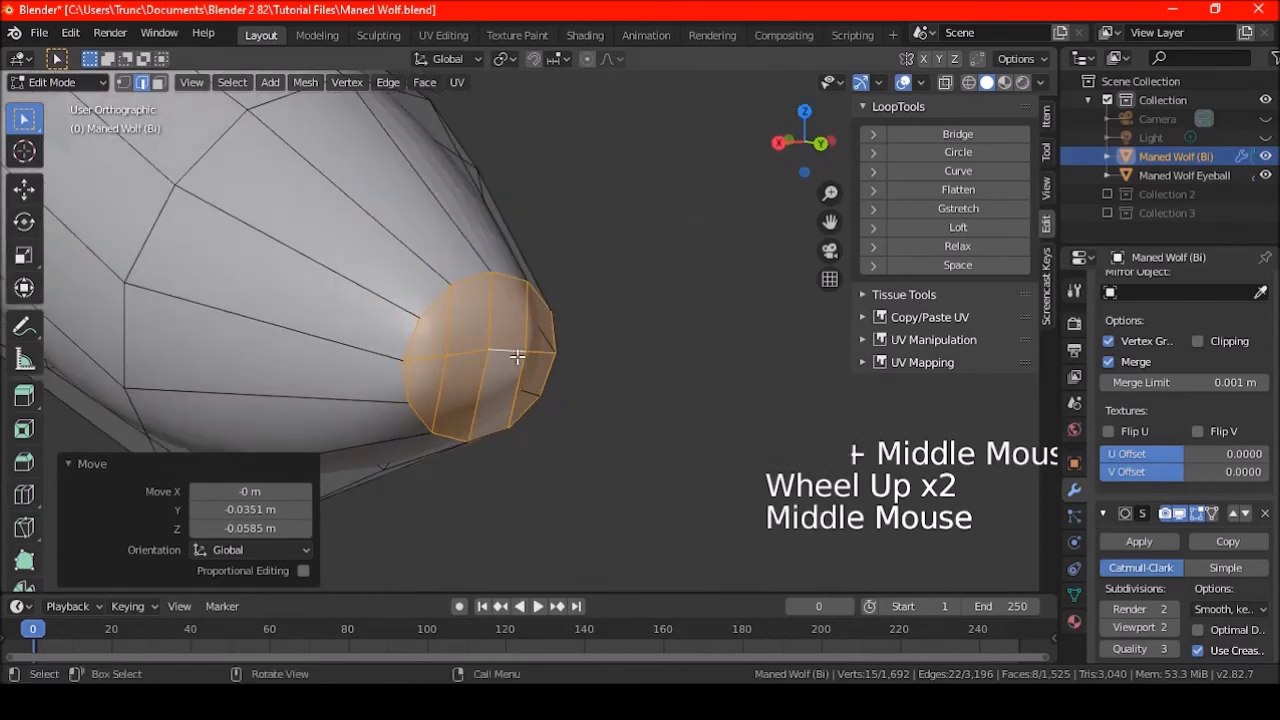
{"action": "key", "text": "Delete"}
{"action": "left_click", "coordinate": [518, 360]}
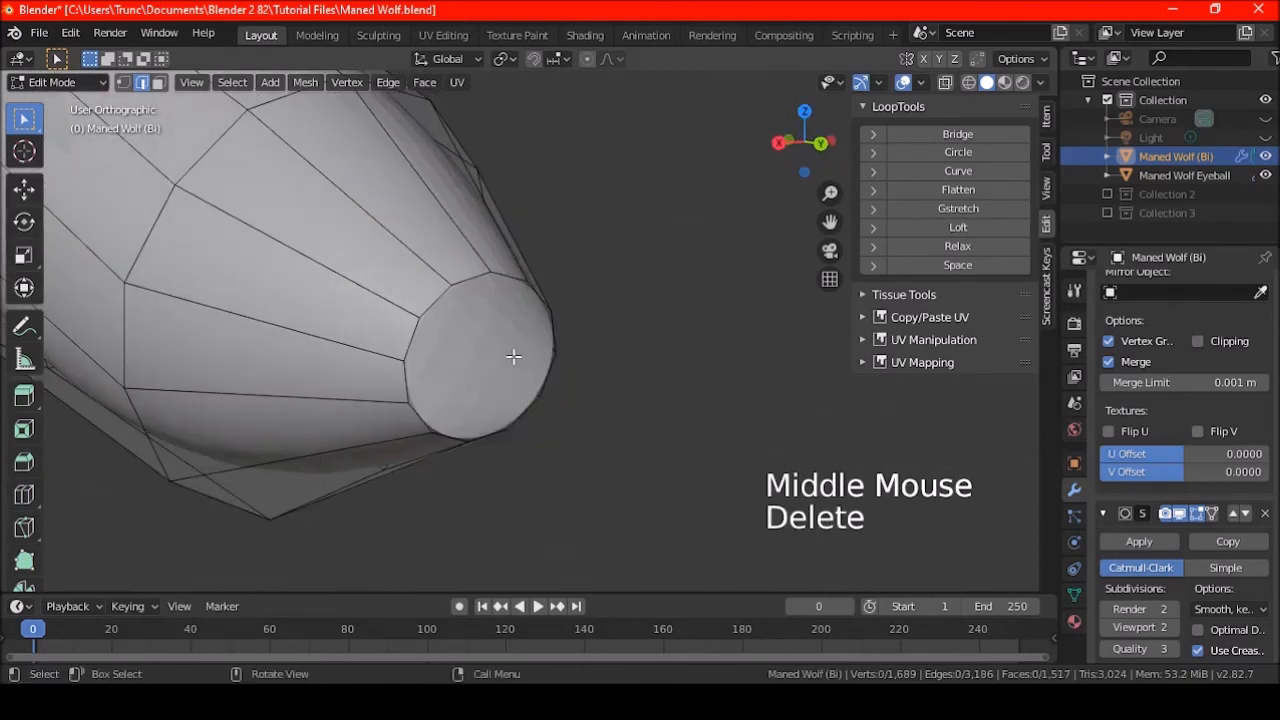
{"action": "left_click", "coordinate": [466, 287], "text": "alt+shift"}
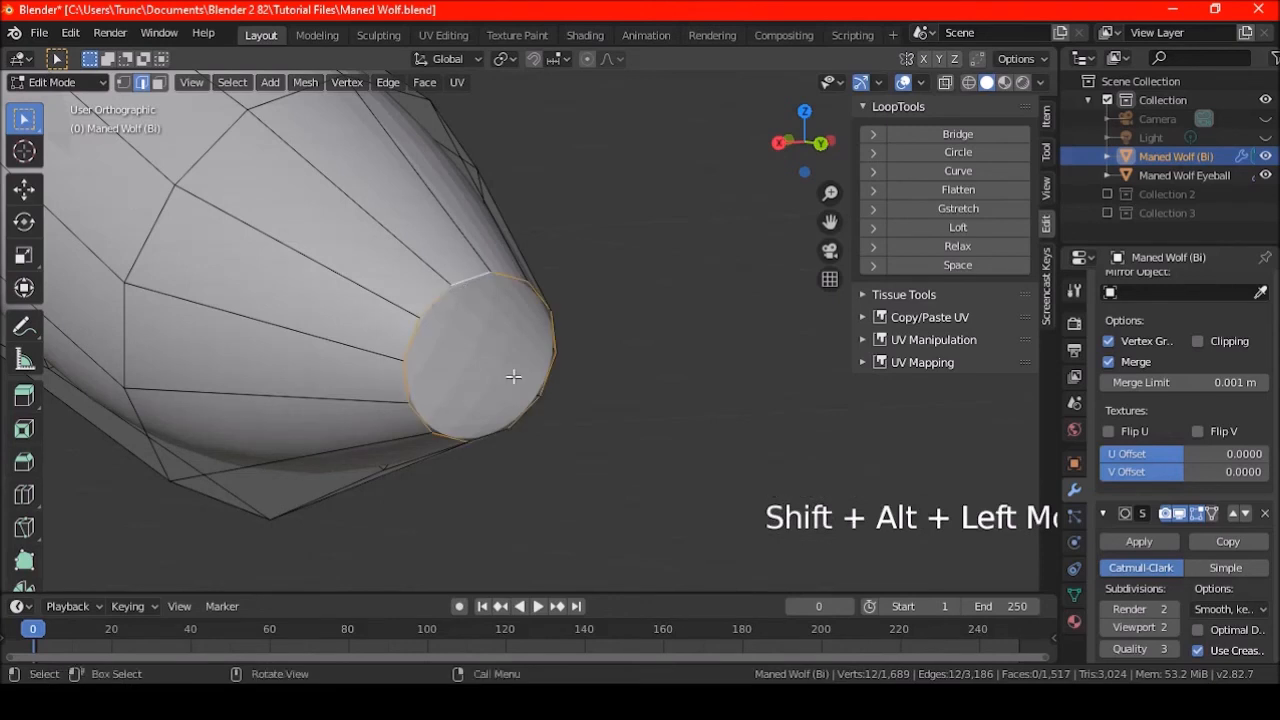
{"action": "left_click", "coordinate": [425, 83]}
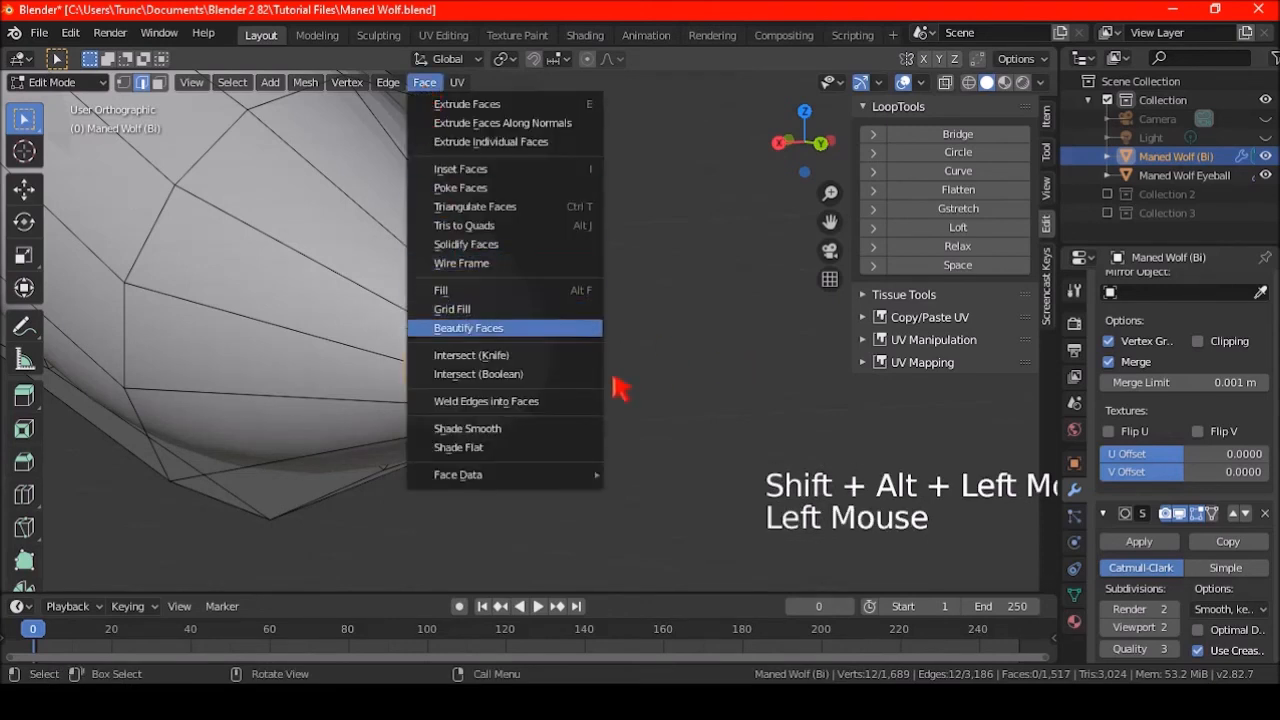
Undo the deletion of the tail's end faces, keeping their last move
{"action": "key", "text": "ctrl+z"}
{"action": "key", "text": "ctrl+z"}
{"action": "key", "text": "ctrl+z"}
{"action": "key", "text": "ctrl+z"}
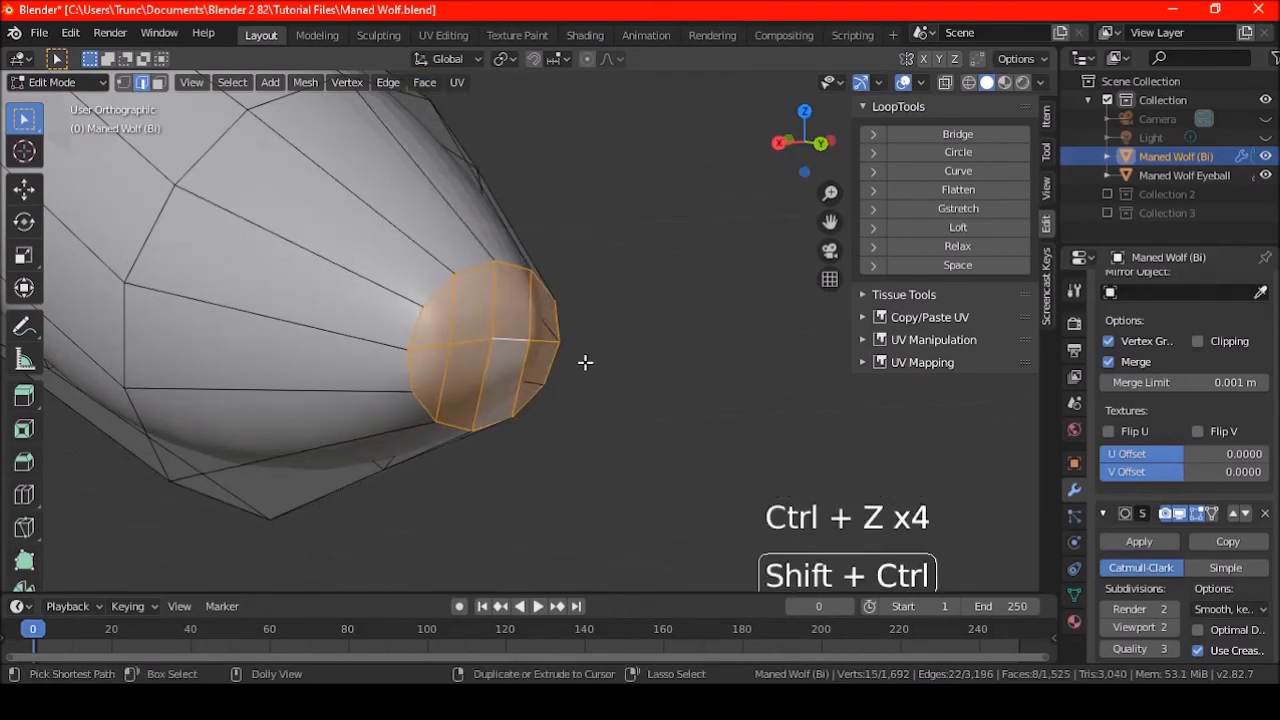
{"action": "key", "text": "shift+ctrl+z"}
Clear the selection and return to Object Mode to show the whole figure with its tail
{"action": "scroll", "coordinate": [560, 349], "scroll_direction": "down", "scroll_amount": 6}
{"action": "key", "text": "a"}
{"action": "key", "text": "a"}
{"action": "key", "text": "a"}
{"action": "middle_click_drag", "start_coordinate": [508, 349], "coordinate": [543, 354]}
{"action": "key", "text": "KP_3"}
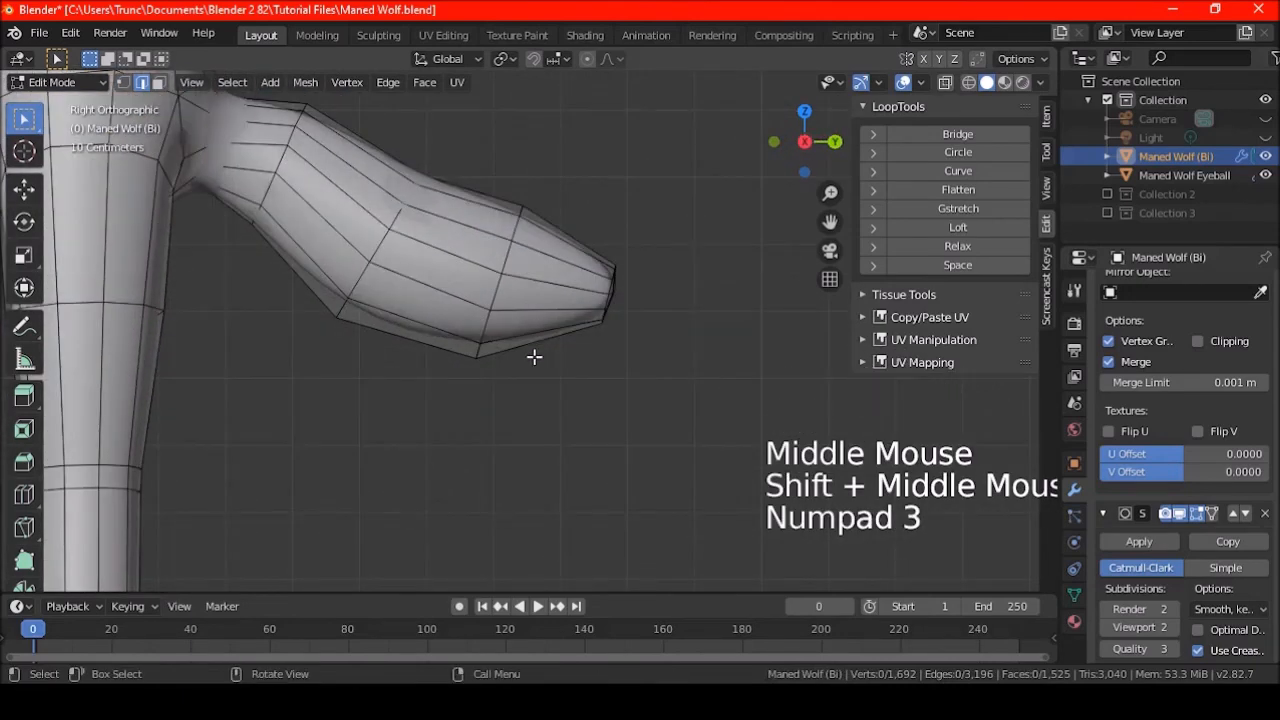
{"action": "scroll", "coordinate": [534, 357], "scroll_direction": "down", "scroll_amount": 2}
{"action": "middle_click_drag", "start_coordinate": [480, 366], "coordinate": [551, 352], "text": "shift"}
{"action": "scroll", "coordinate": [552, 383], "scroll_direction": "down", "scroll_amount": 4}
{"action": "scroll", "coordinate": [517, 374], "scroll_direction": "down", "scroll_amount": 1}
{"action": "key", "text": "Tab"}
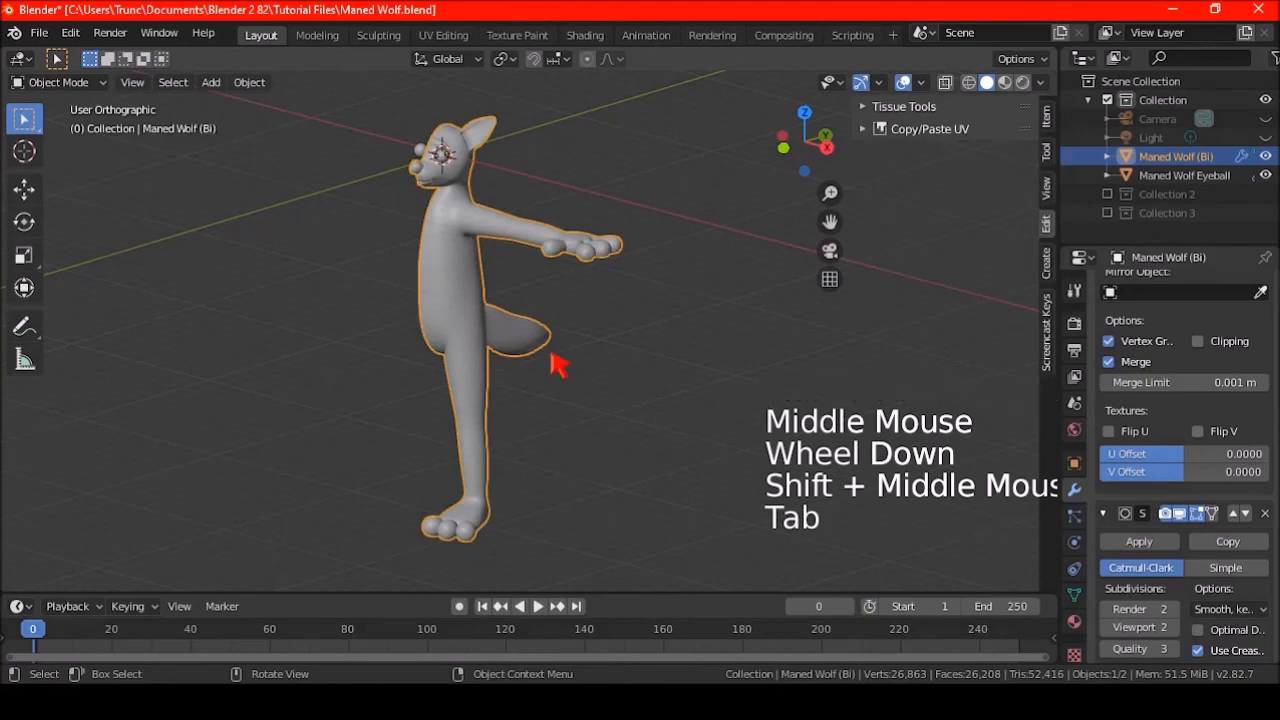